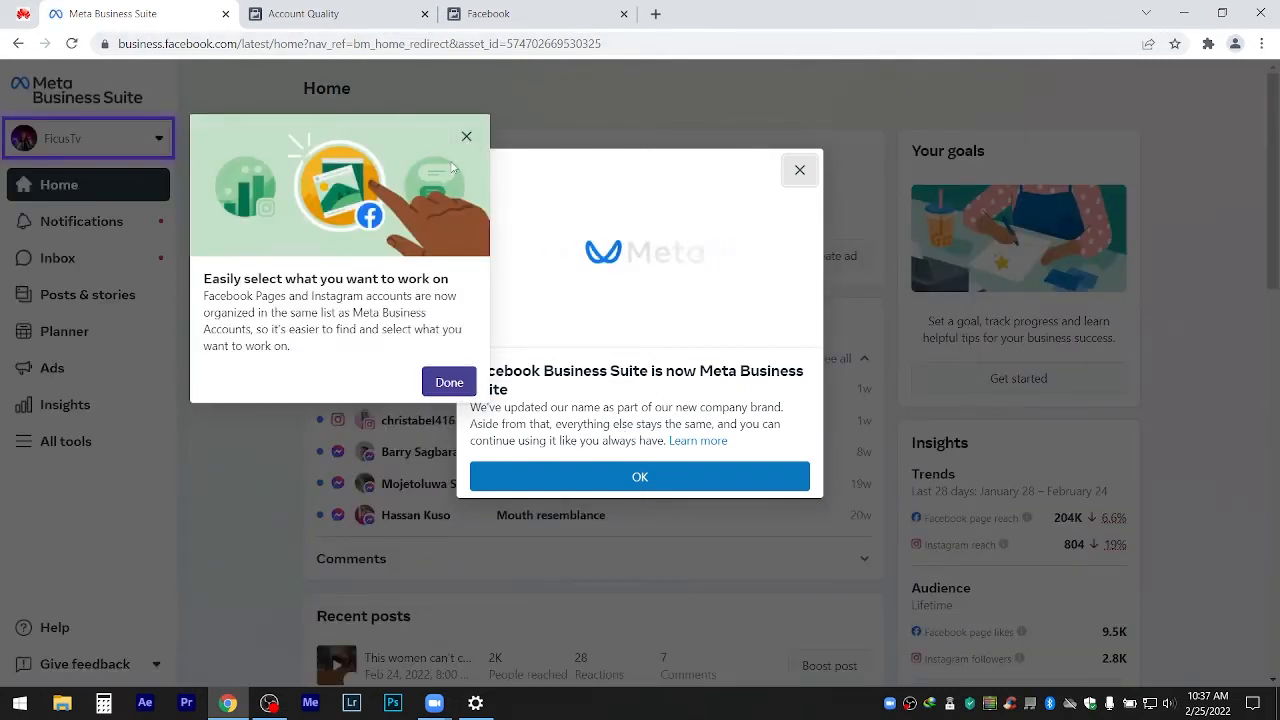
Dismiss the intro notices and choose 'Create a business account' from the account switcher.
{"action": "left_click", "coordinate": [465, 138]}
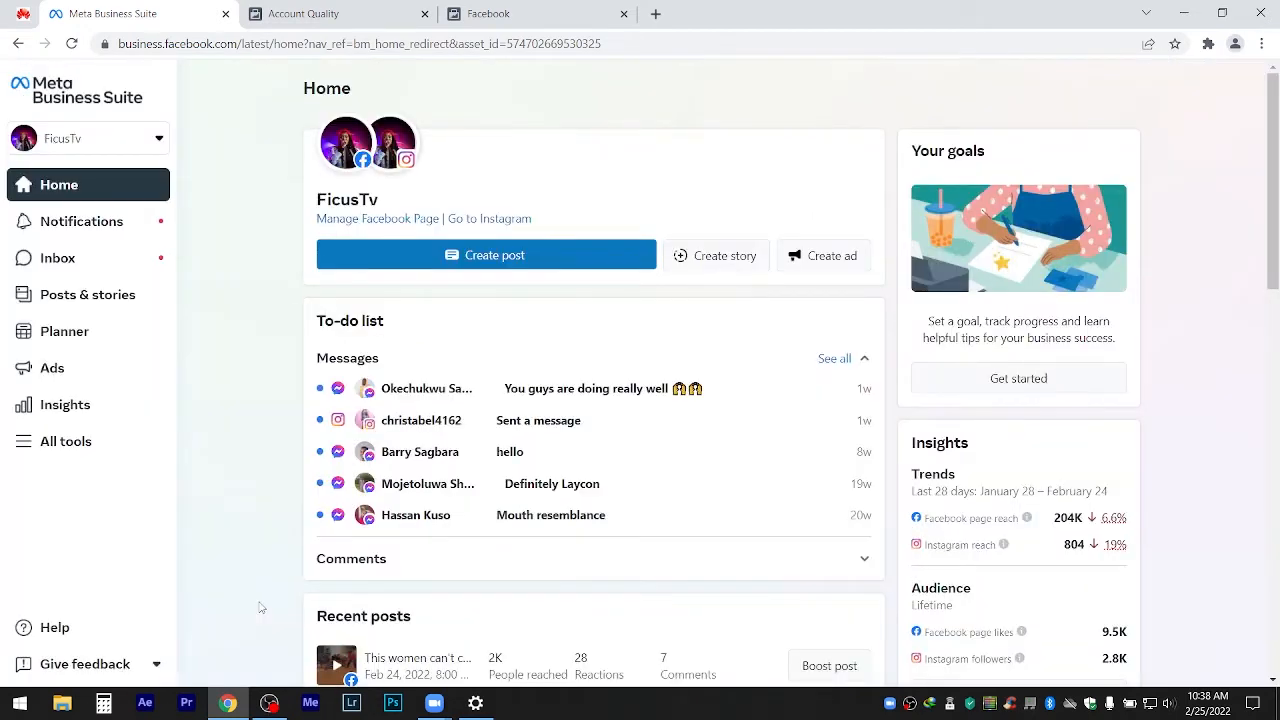
{"action": "left_click", "coordinate": [160, 139]}
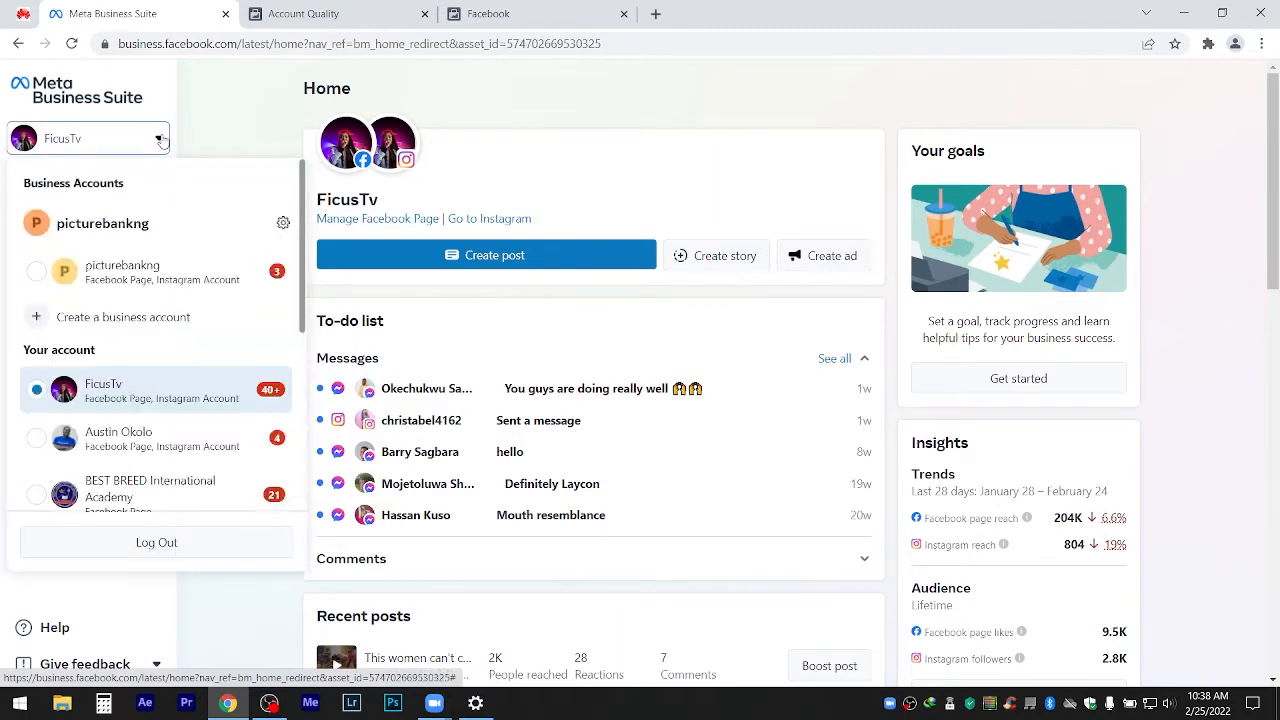
{"action": "left_click", "coordinate": [119, 317]}
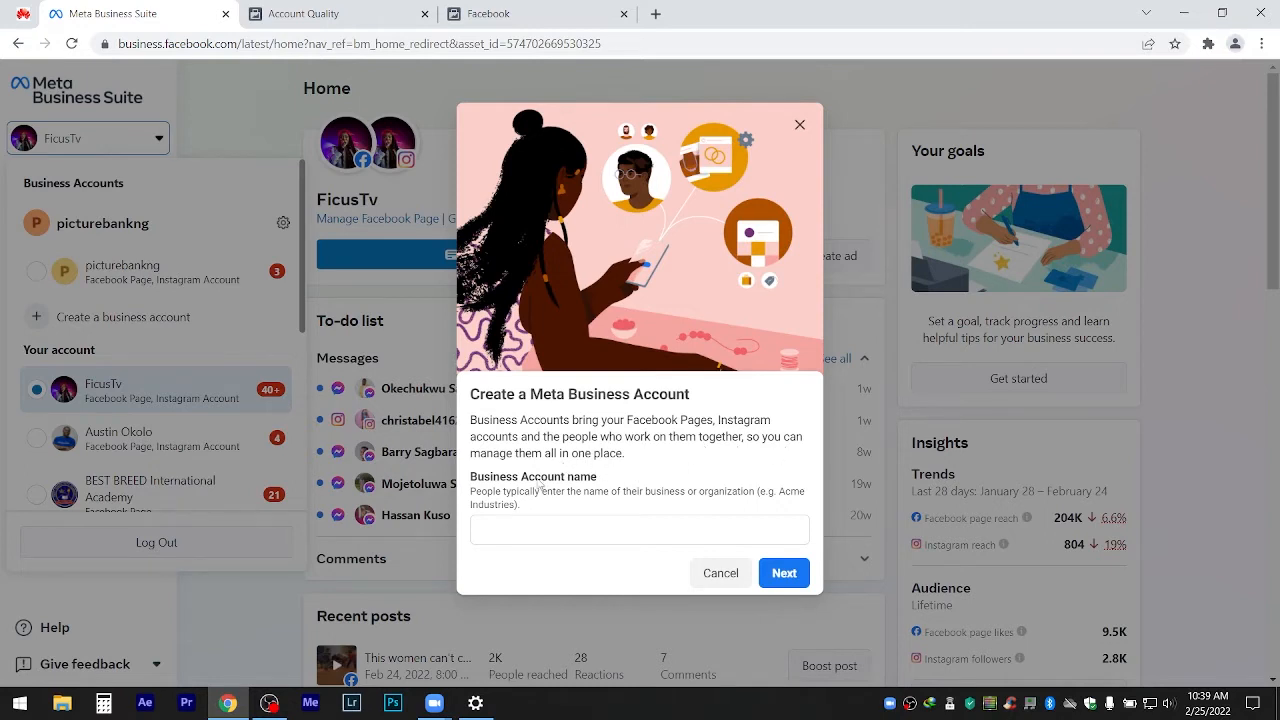
Enter the business's name as the Business Account name and continue to contact info.
{"action": "left_click", "coordinate": [509, 525]}
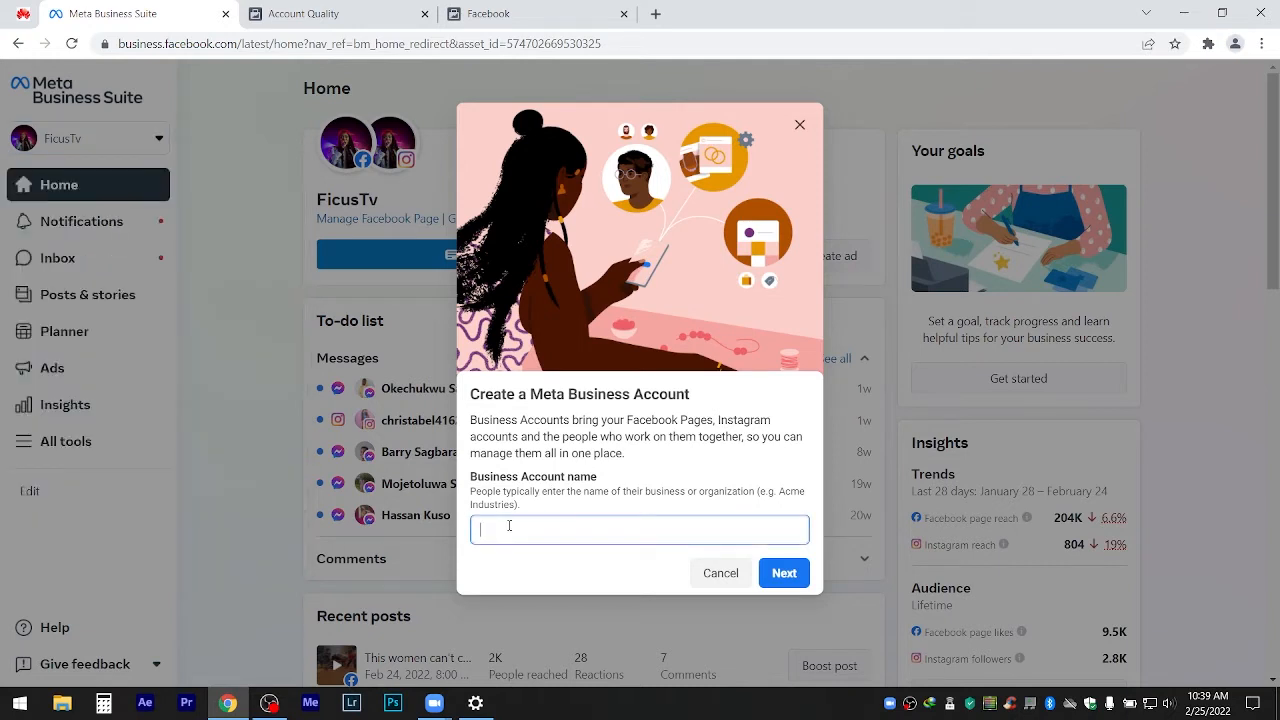
{"action": "type", "text": "Hilda Business"}
{"action": "left_click", "coordinate": [784, 573]}
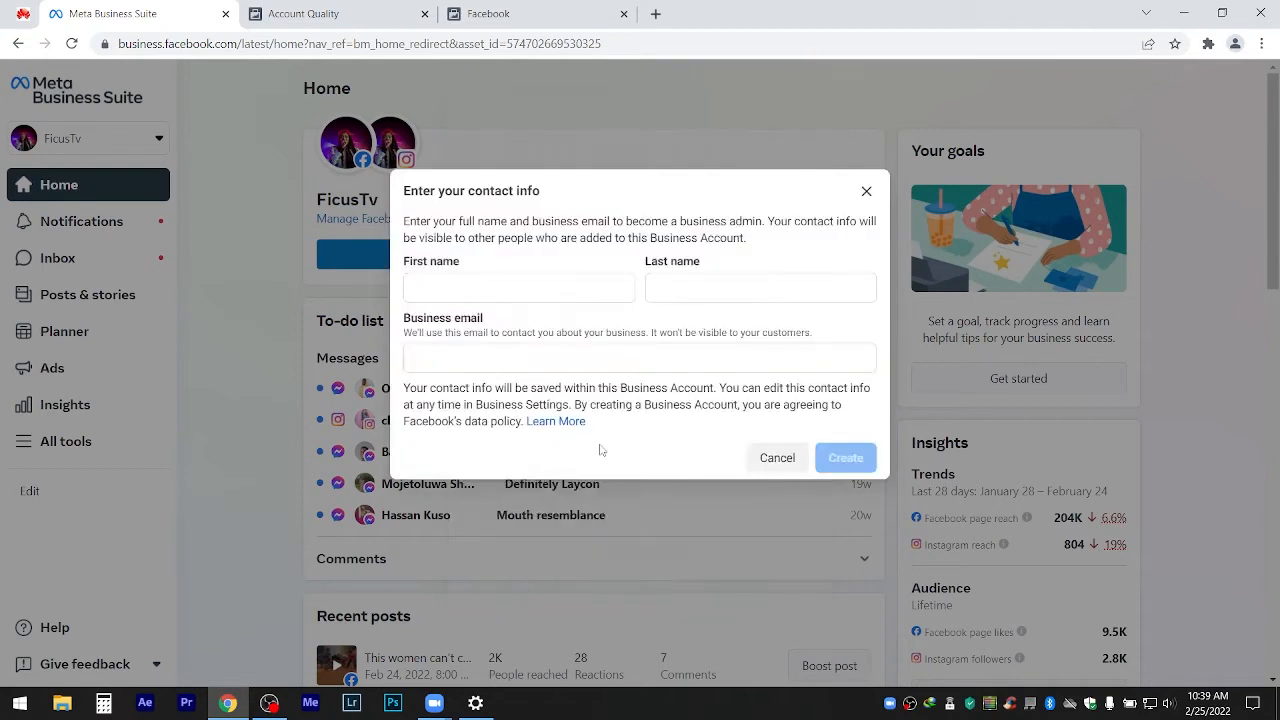
Enter the admin's first name, last name and business email, then create the account.
{"action": "left_click", "coordinate": [508, 285]}
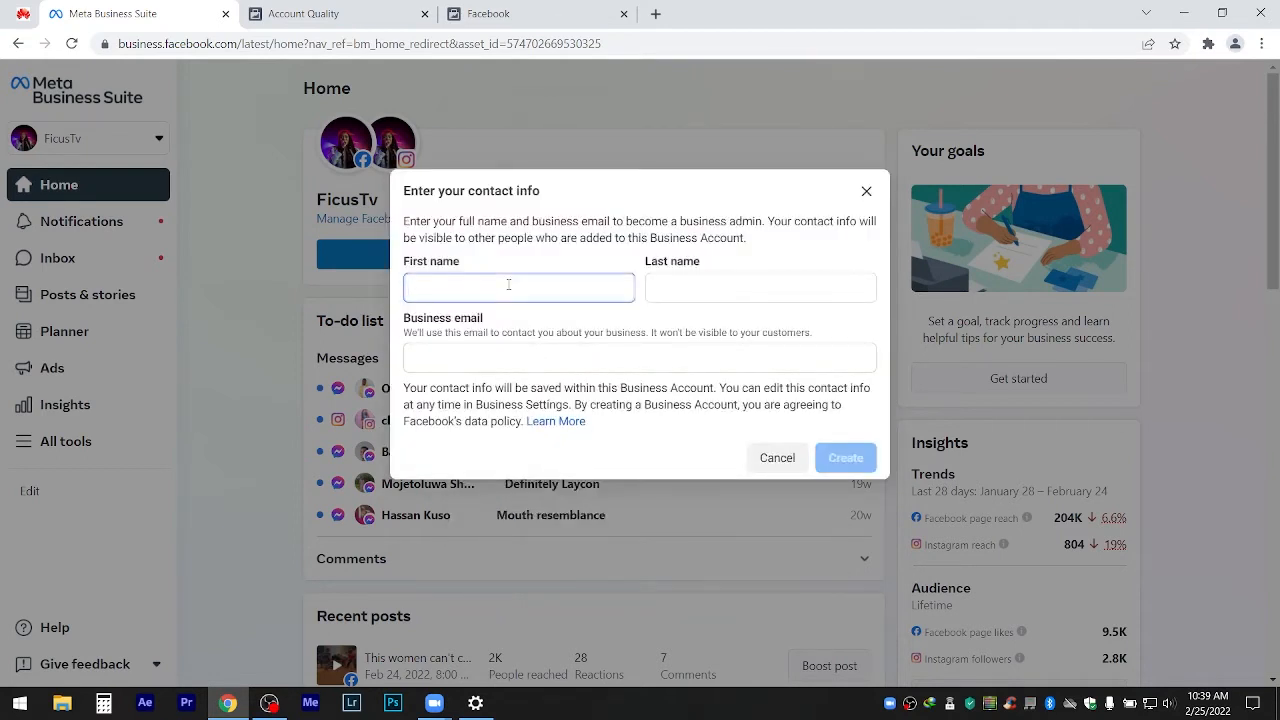
{"action": "key", "text": "Tab"}
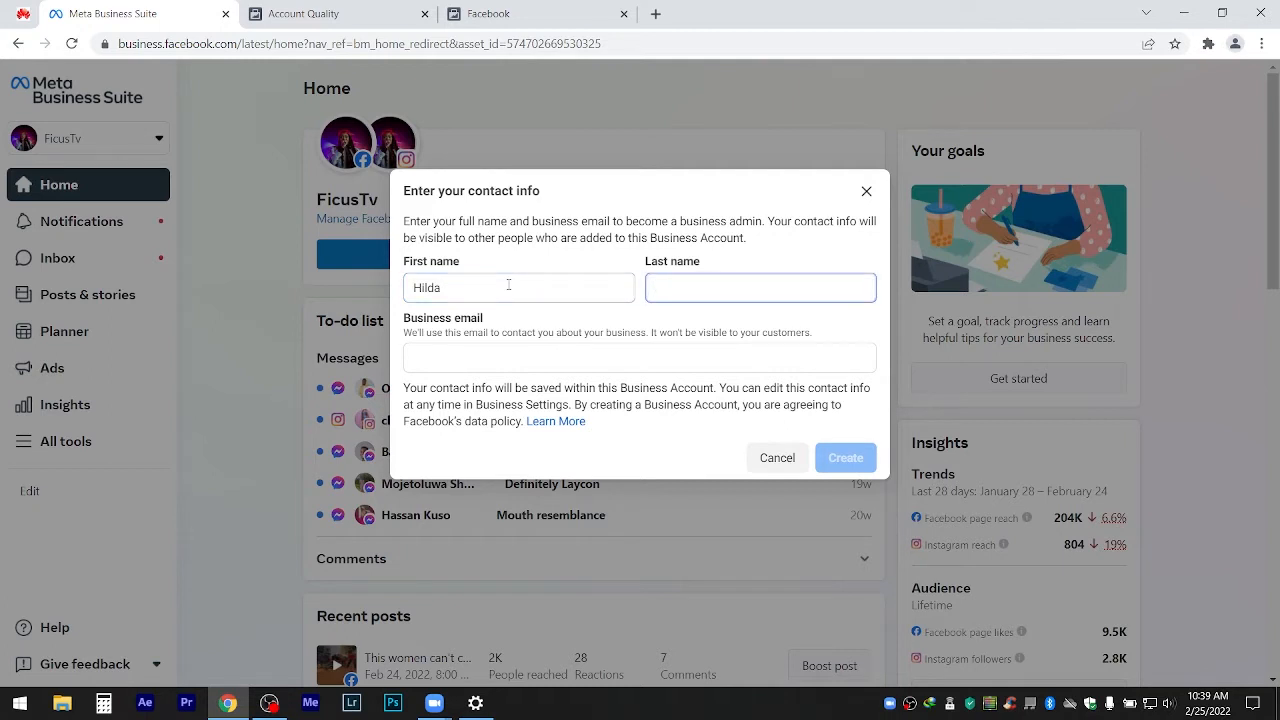
{"action": "left_click", "coordinate": [506, 358]}
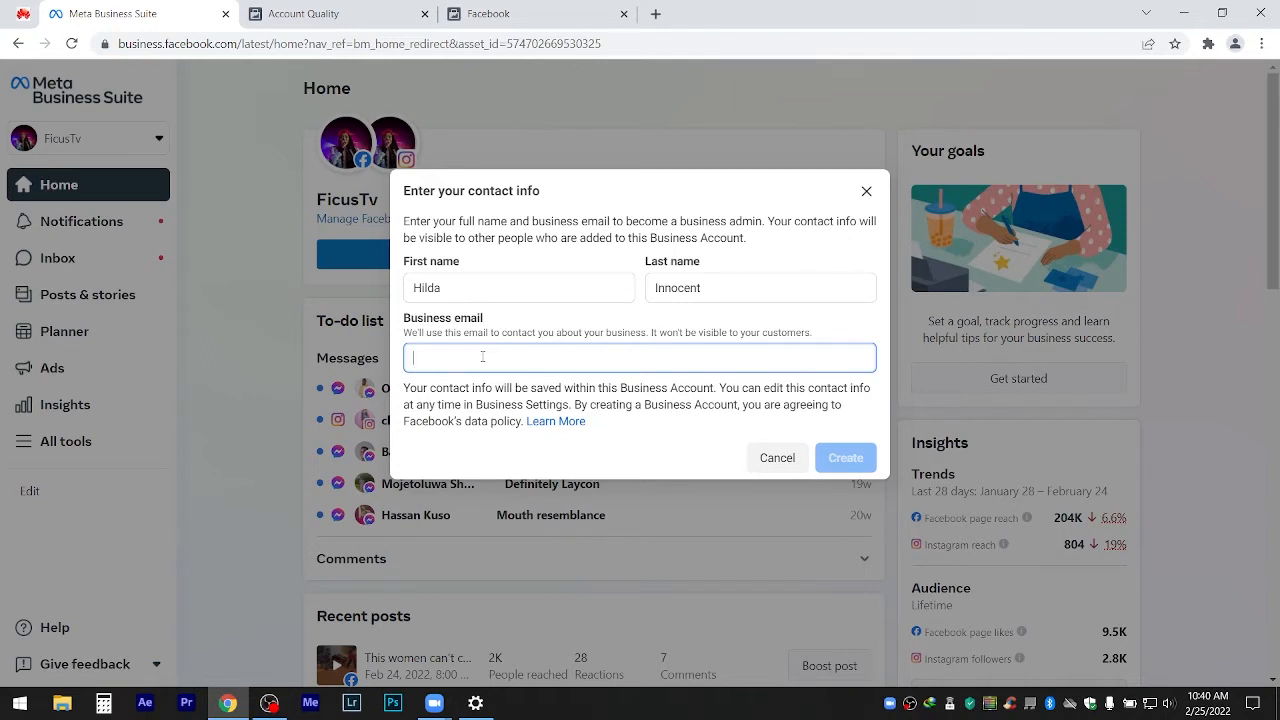
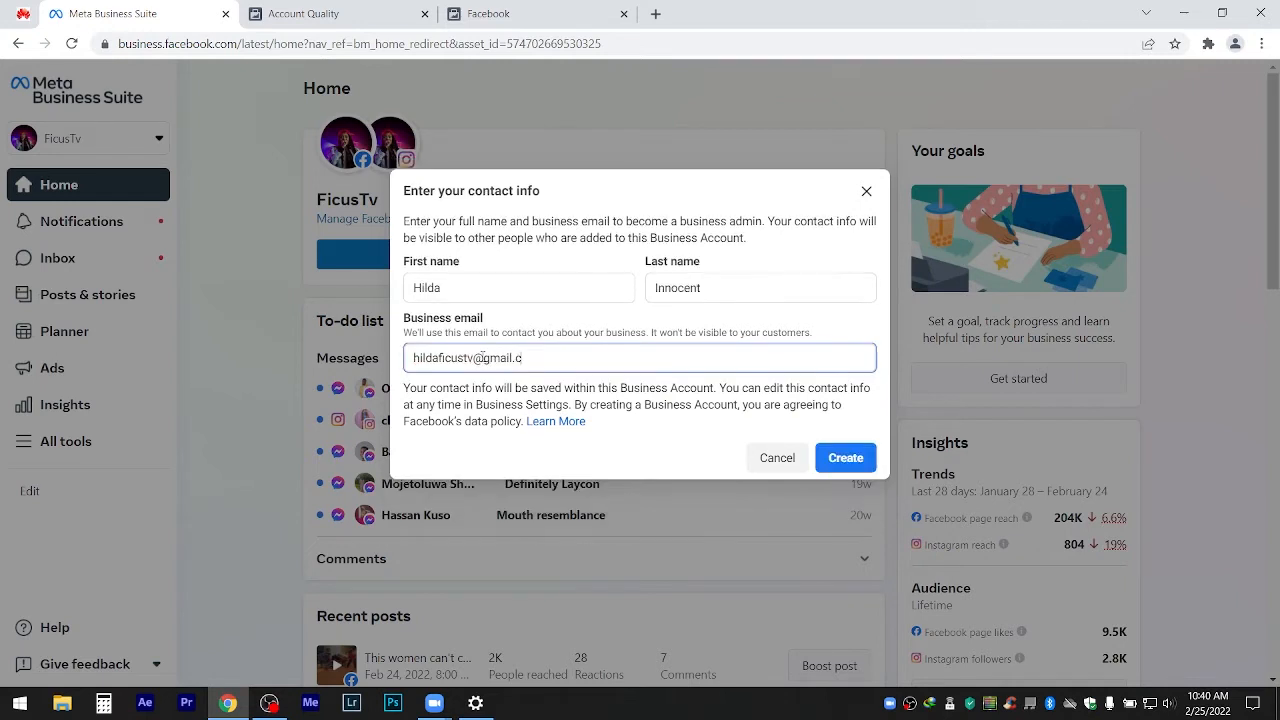
{"action": "left_click", "coordinate": [845, 459]}
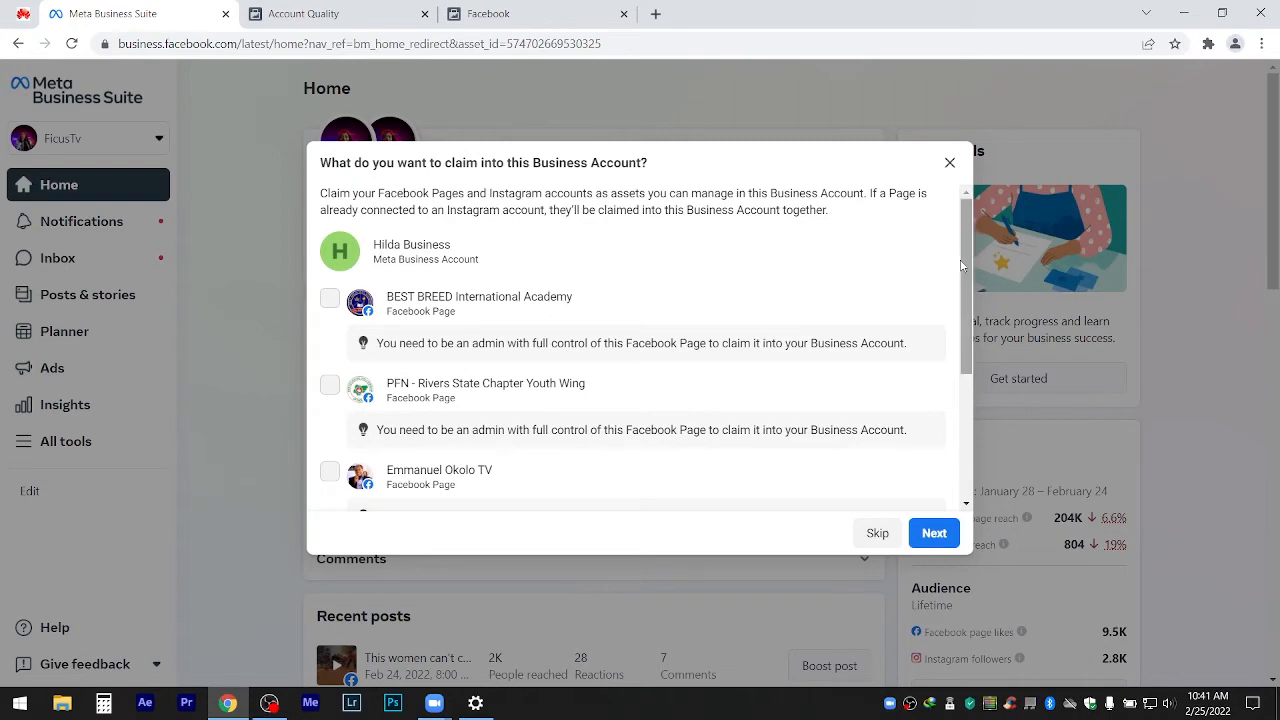
Skip claiming any Facebook Pages or Instagram accounts.
{"action": "left_click_drag", "start_coordinate": [968, 261], "coordinate": [968, 420]}
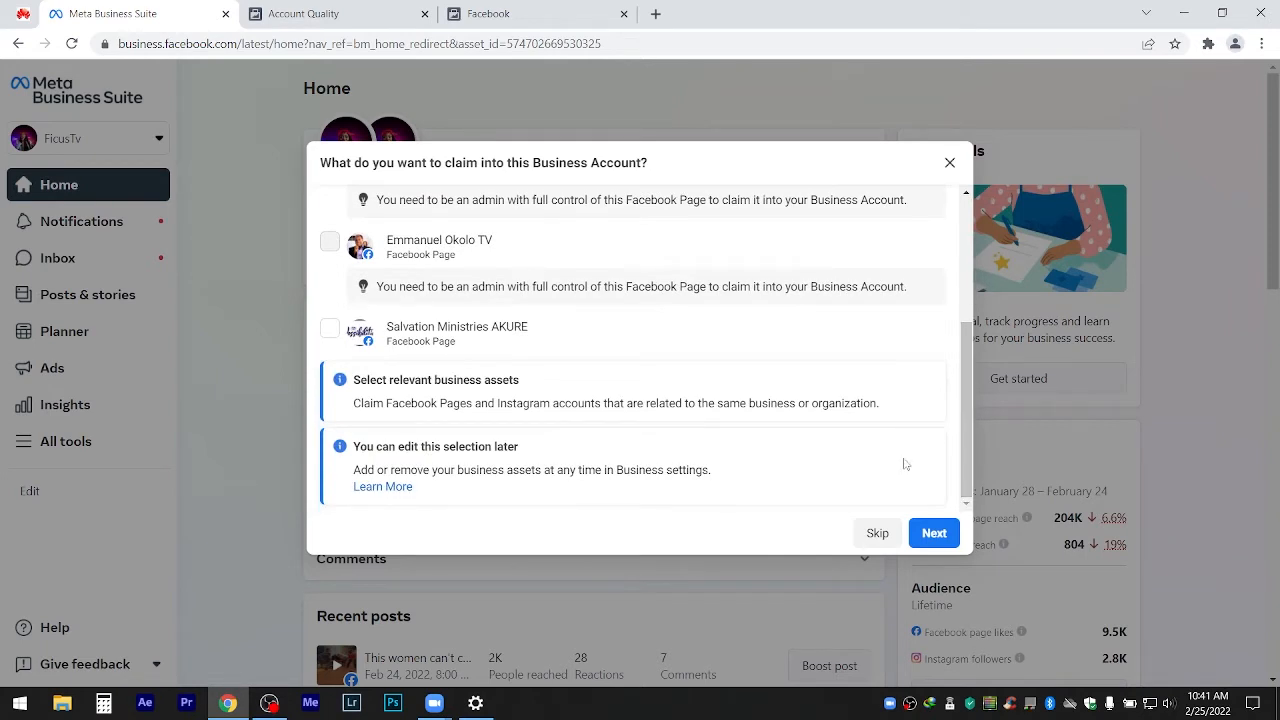
{"action": "left_click", "coordinate": [877, 533]}
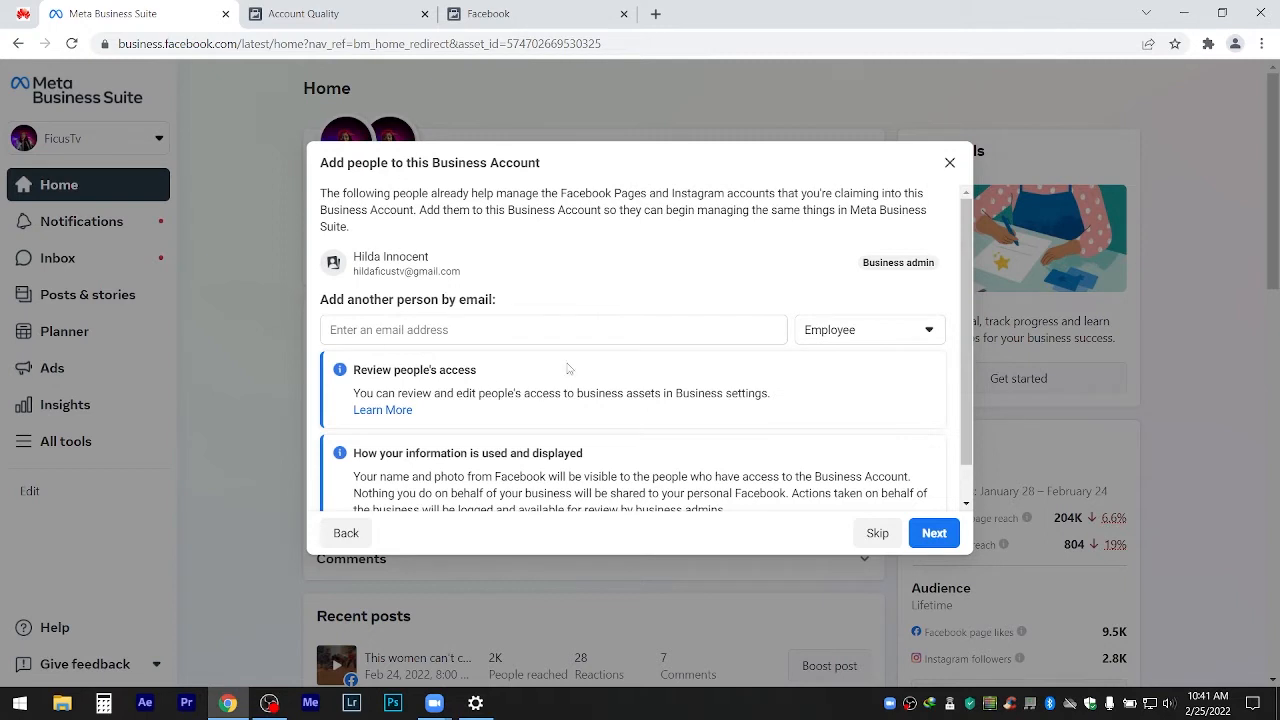
Leave the new-person role as Employee, add nobody, and proceed to review.
{"action": "left_click", "coordinate": [916, 334]}
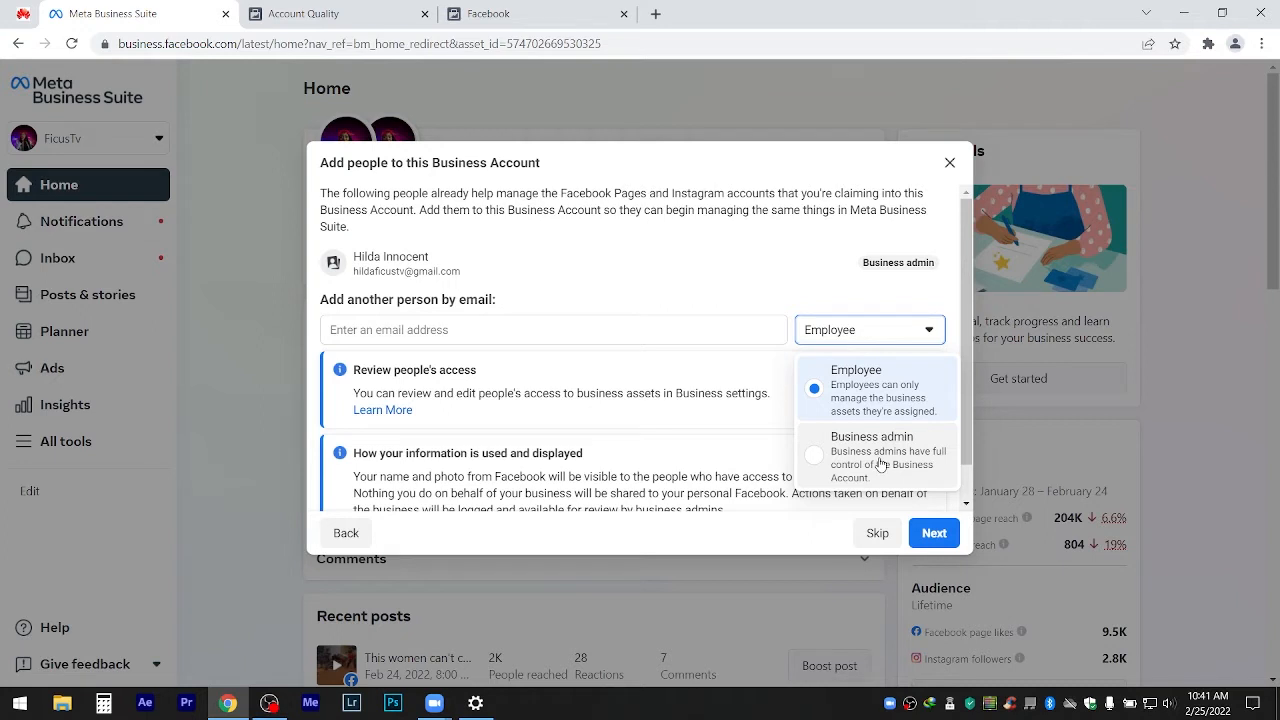
{"action": "left_click", "coordinate": [717, 306]}
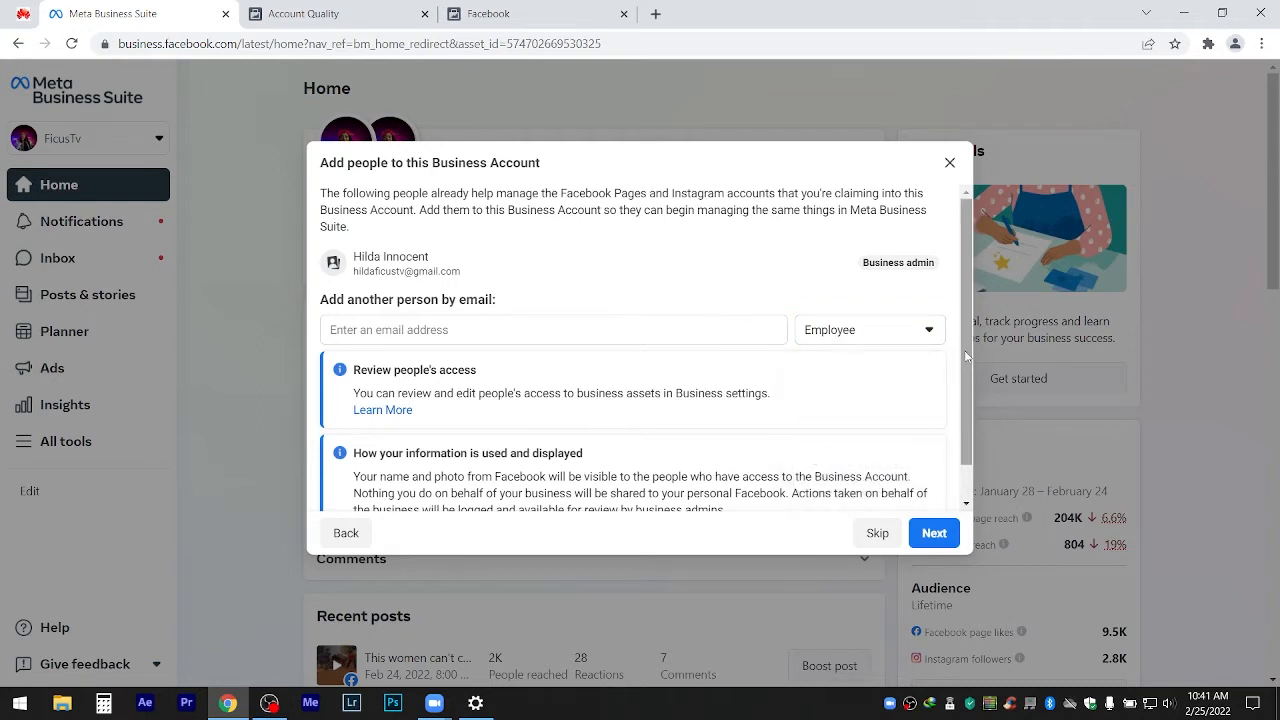
{"action": "scroll", "coordinate": [966, 355], "scroll_direction": "down", "scroll_amount": 1}
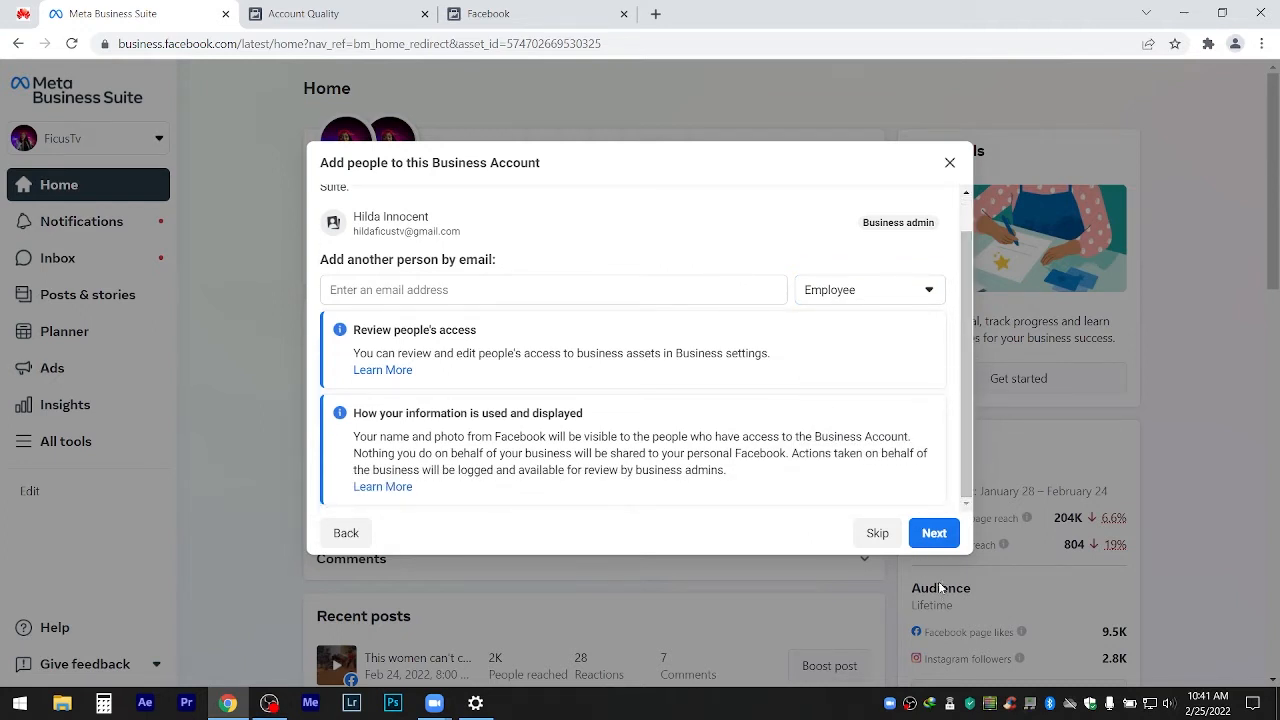
{"action": "left_click", "coordinate": [934, 536]}
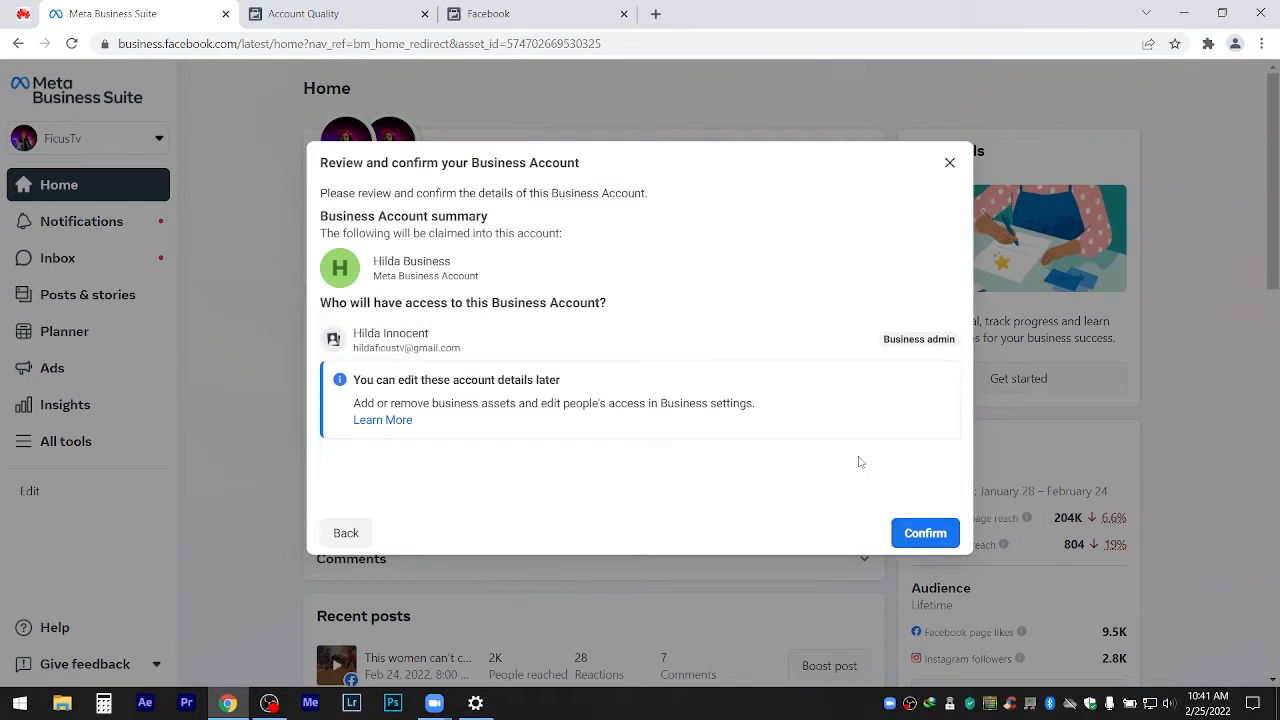
Confirm the new business account on the Review and confirm dialog.
{"action": "left_click", "coordinate": [925, 532]}
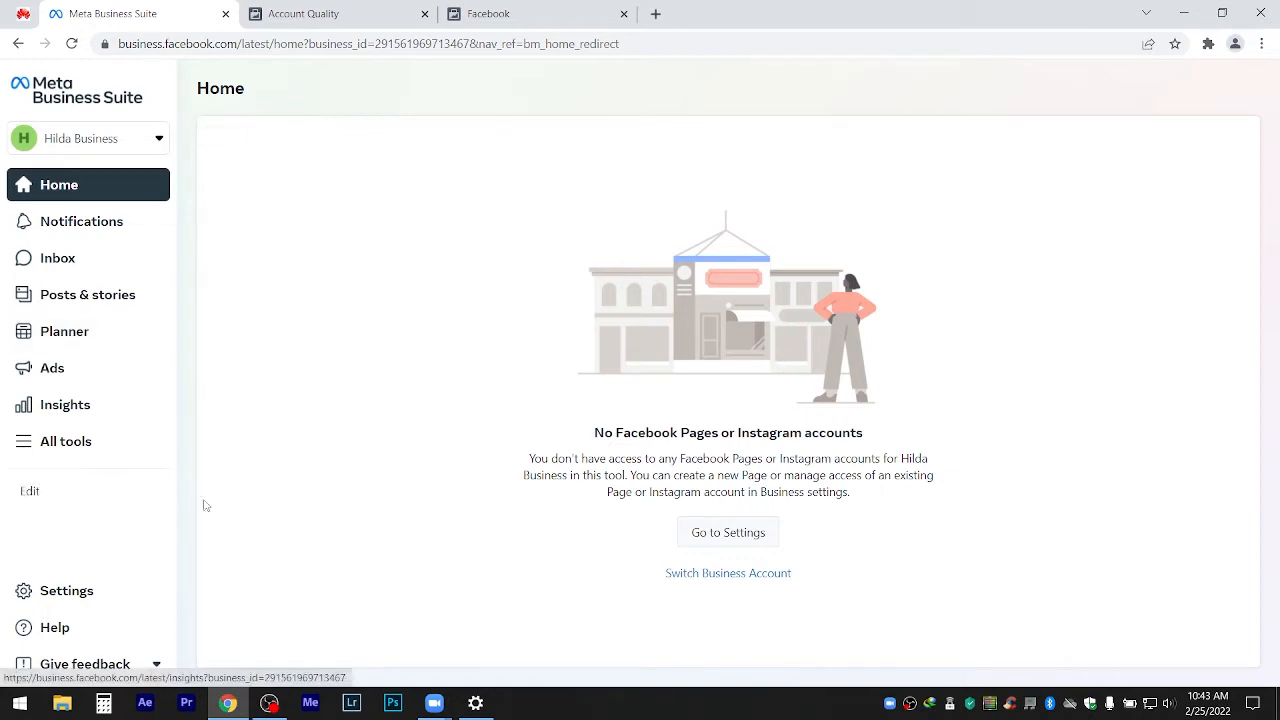
Check the Facebook tab, then return and open the Meta Business Suite account switcher.
{"action": "left_click", "coordinate": [555, 10]}
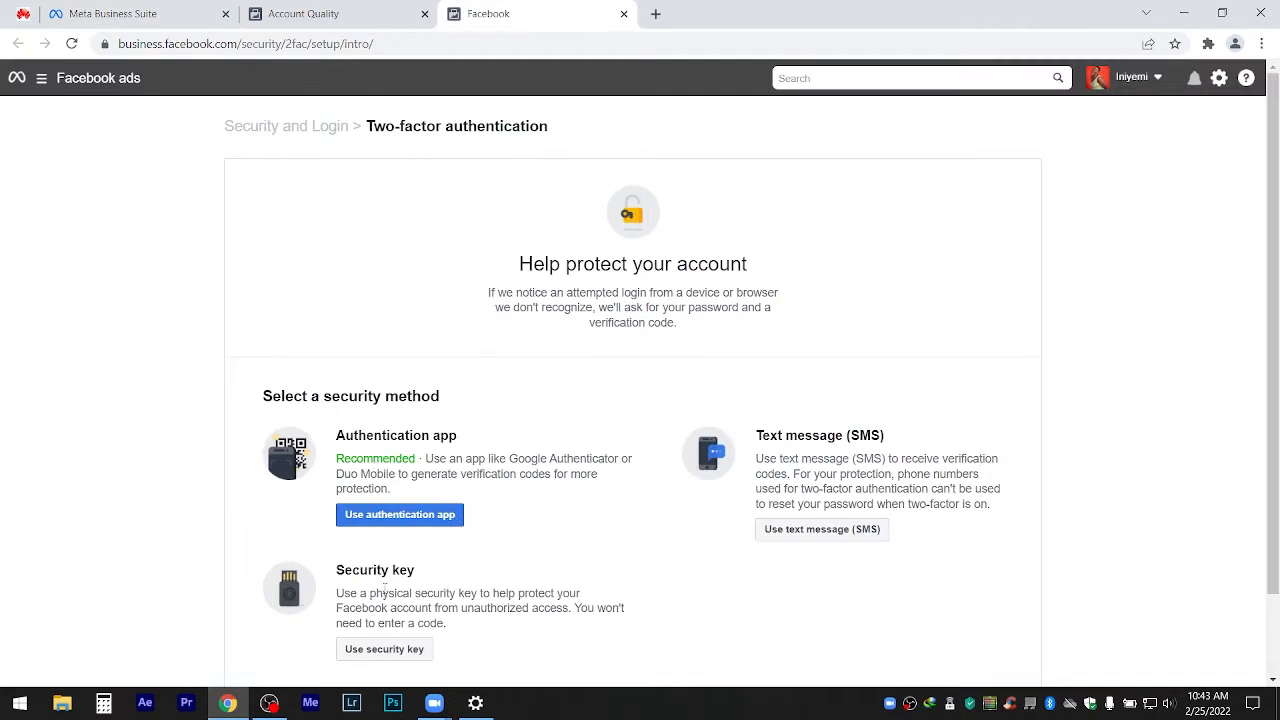
{"action": "mouse_move", "coordinate": [272, 708]}
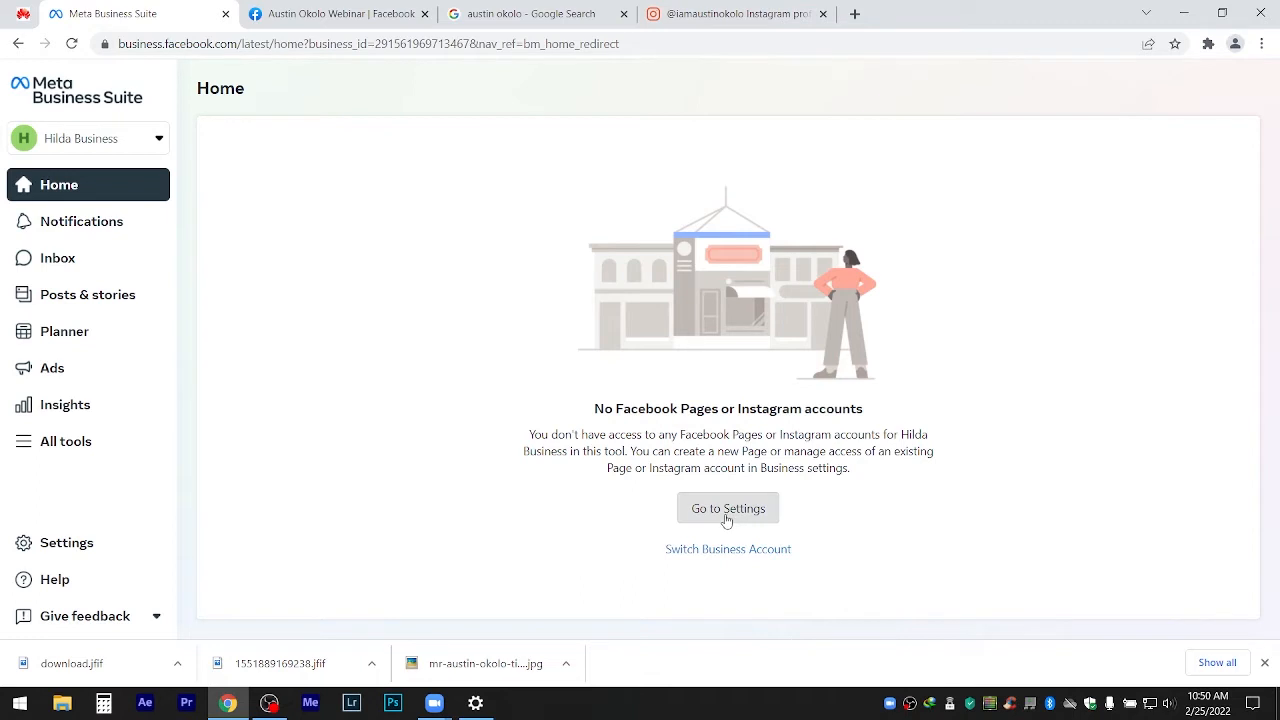
{"action": "left_click", "coordinate": [159, 141]}
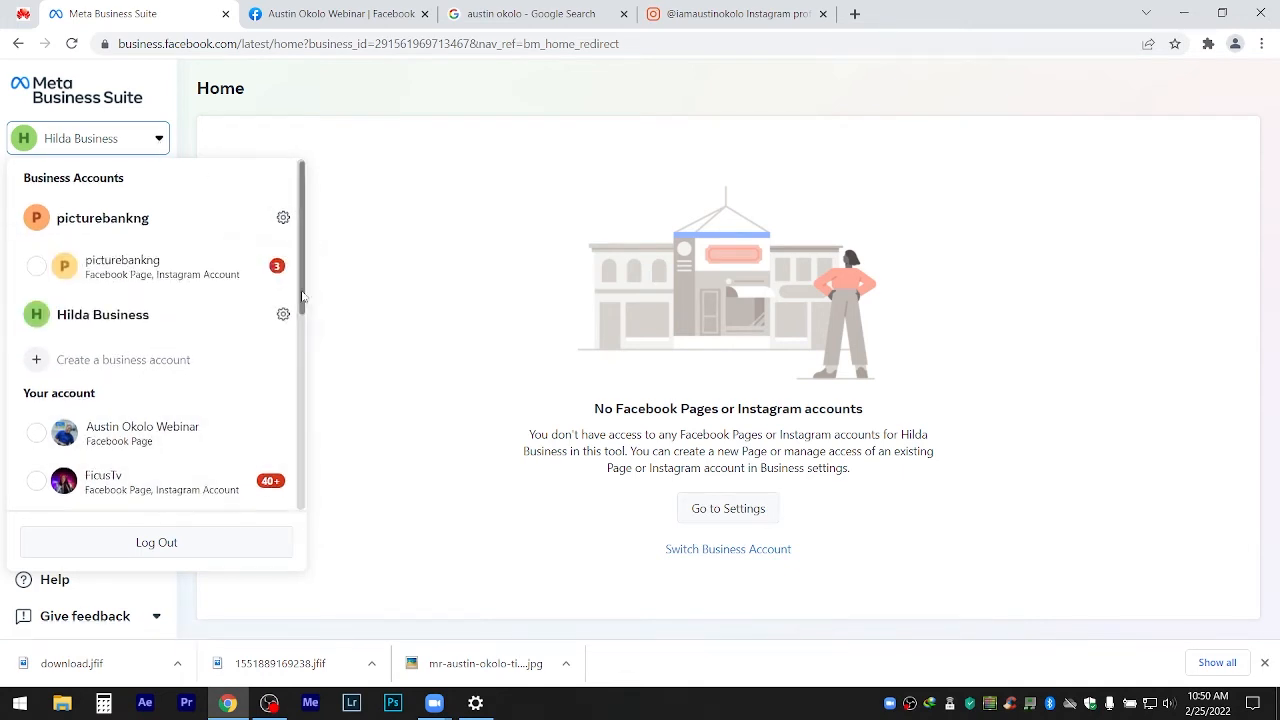
Switch to the webinar Facebook Page, dismiss the new-look notice, and reopen the account list.
{"action": "scroll", "coordinate": [308, 343], "scroll_direction": "down", "scroll_amount": 2}
{"action": "left_click", "coordinate": [42, 302]}
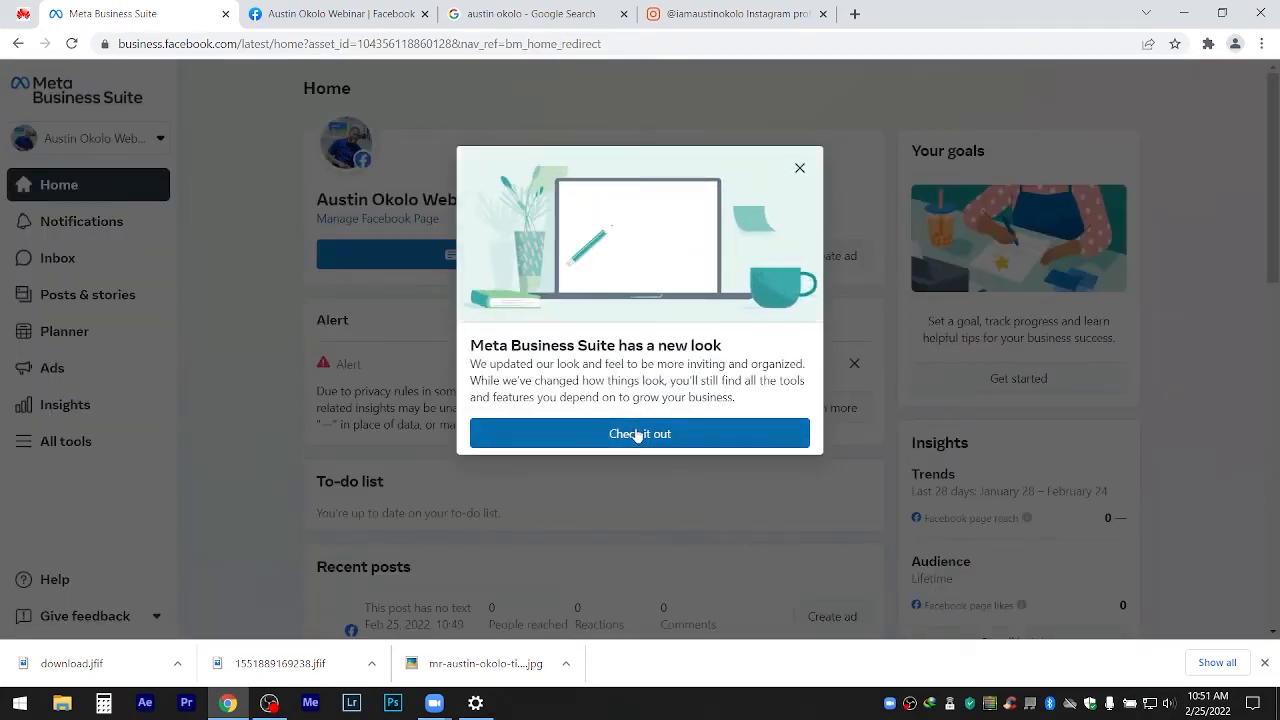
{"action": "left_click", "coordinate": [636, 434]}
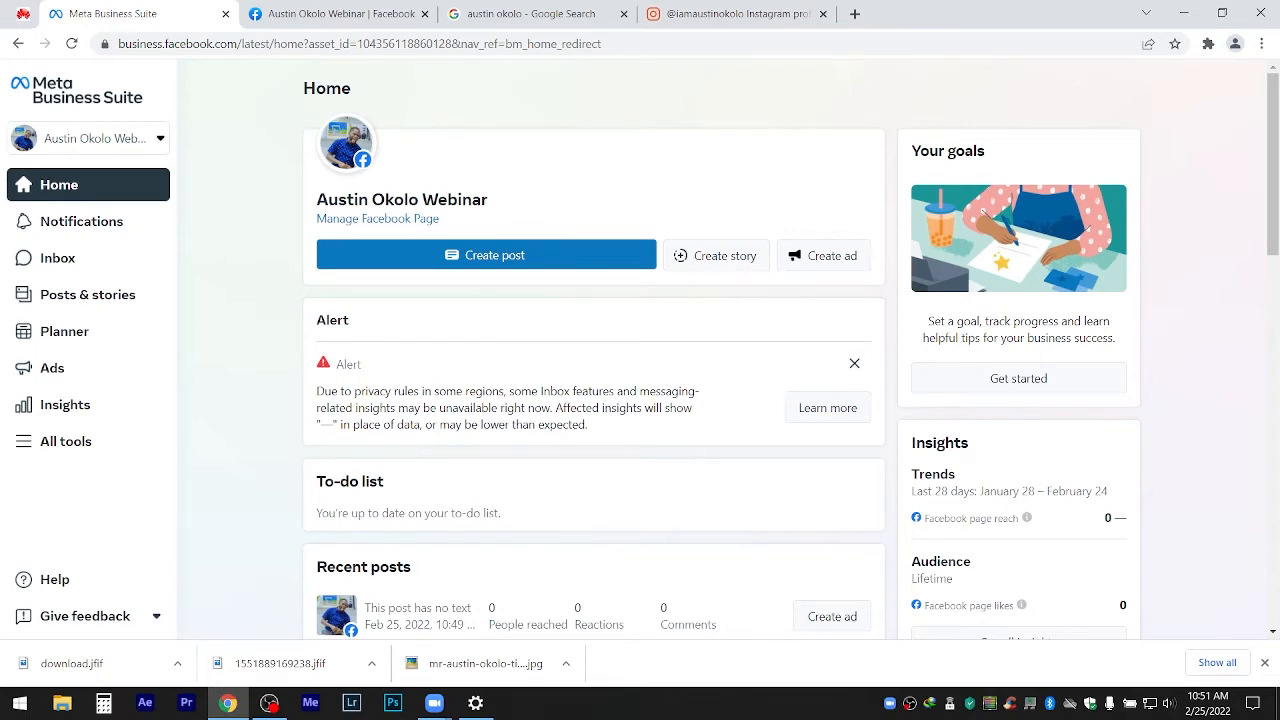
{"action": "mouse_move", "coordinate": [1272, 182]}
{"action": "left_mouse_down"}
{"action": "mouse_move", "coordinate": [1272, 311]}
{"action": "mouse_move", "coordinate": [1272, 183]}
{"action": "left_mouse_up"}
{"action": "left_click", "coordinate": [98, 138]}
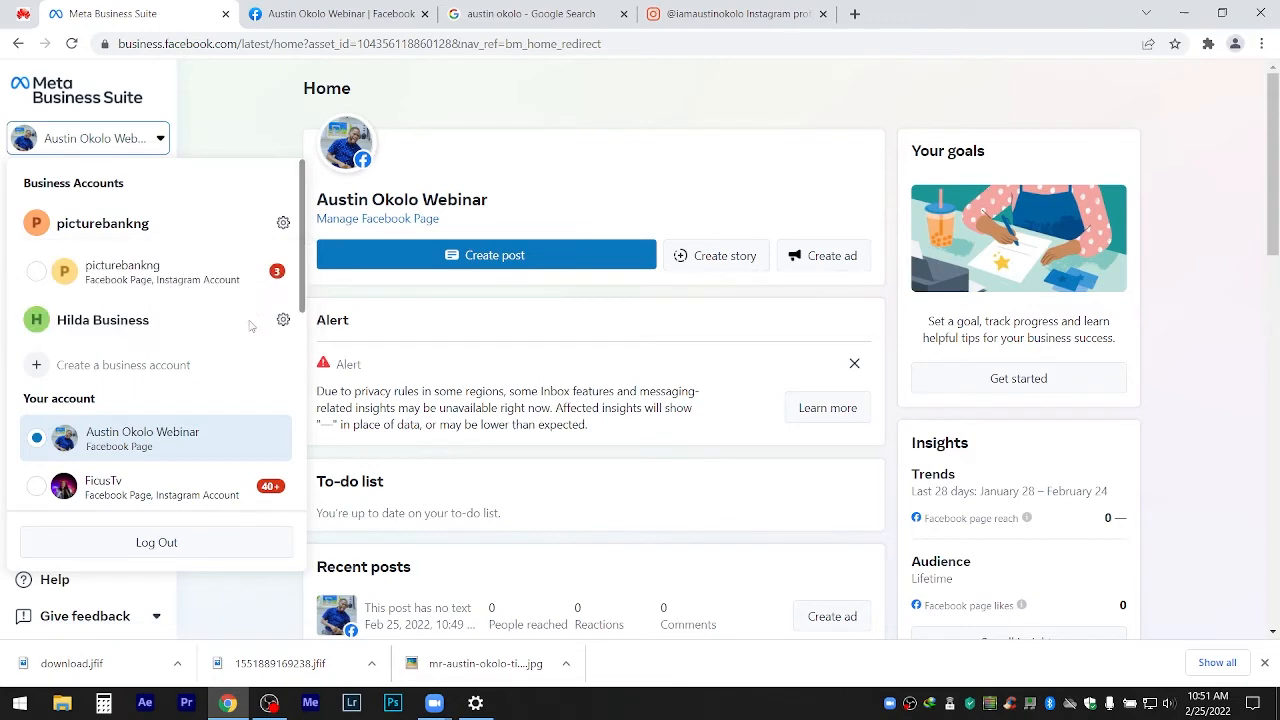
{"action": "left_click_drag", "start_coordinate": [300, 243], "coordinate": [308, 183]}
Open the new business account's Settings People page showing its one business admin.
{"action": "left_click", "coordinate": [283, 321]}
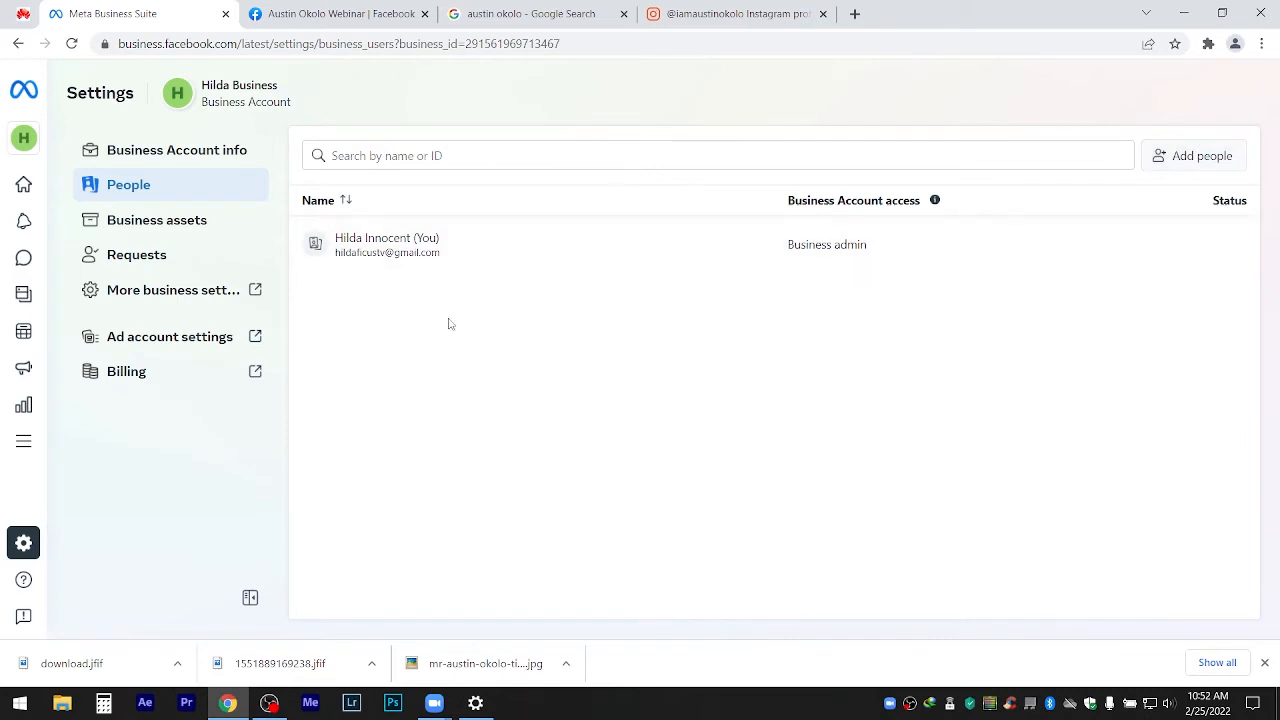
Open Ads Manager's Ad Account Setup, keeping the current ad account selected.
{"action": "left_click", "coordinate": [160, 337]}
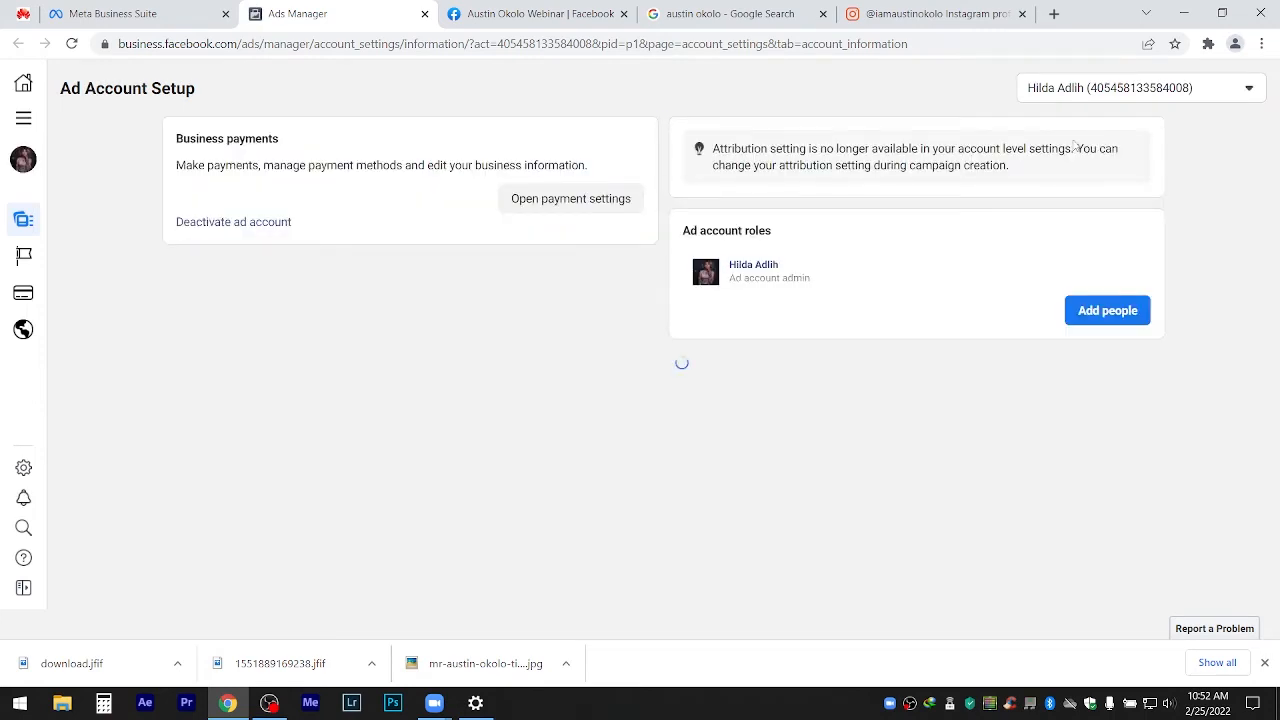
{"action": "left_click", "coordinate": [1064, 98]}
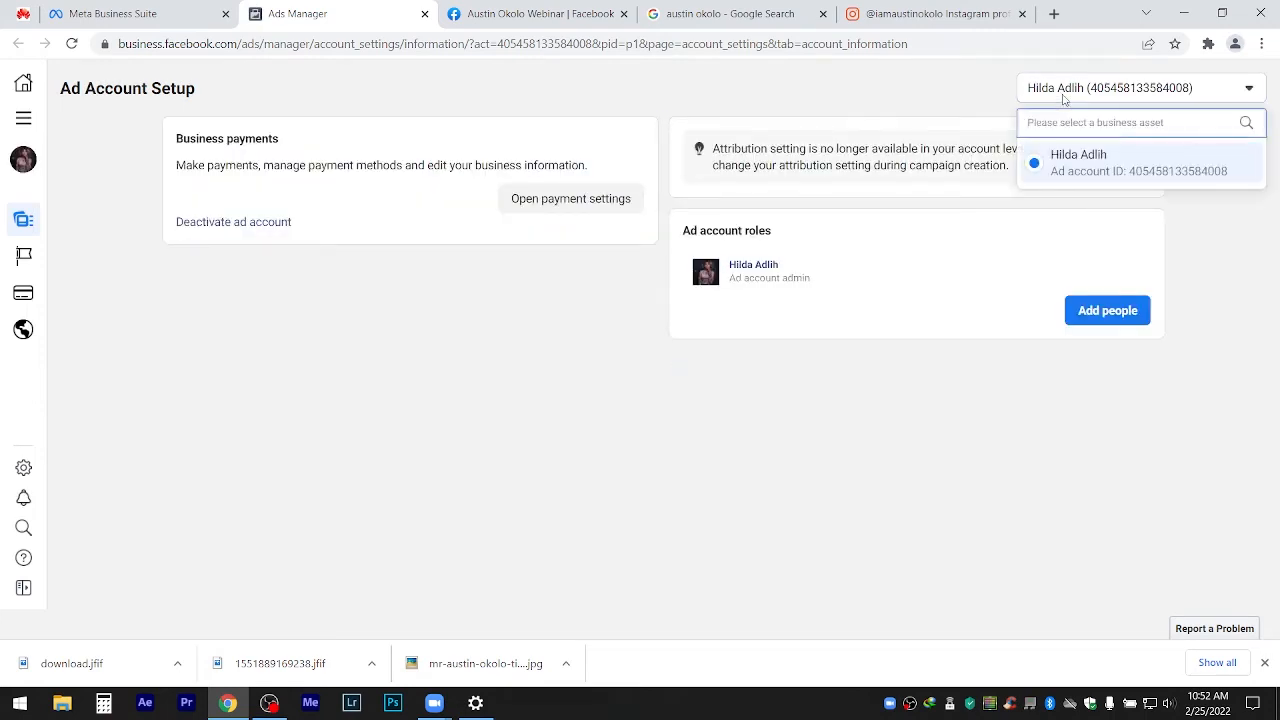
{"action": "left_click", "coordinate": [1059, 184]}
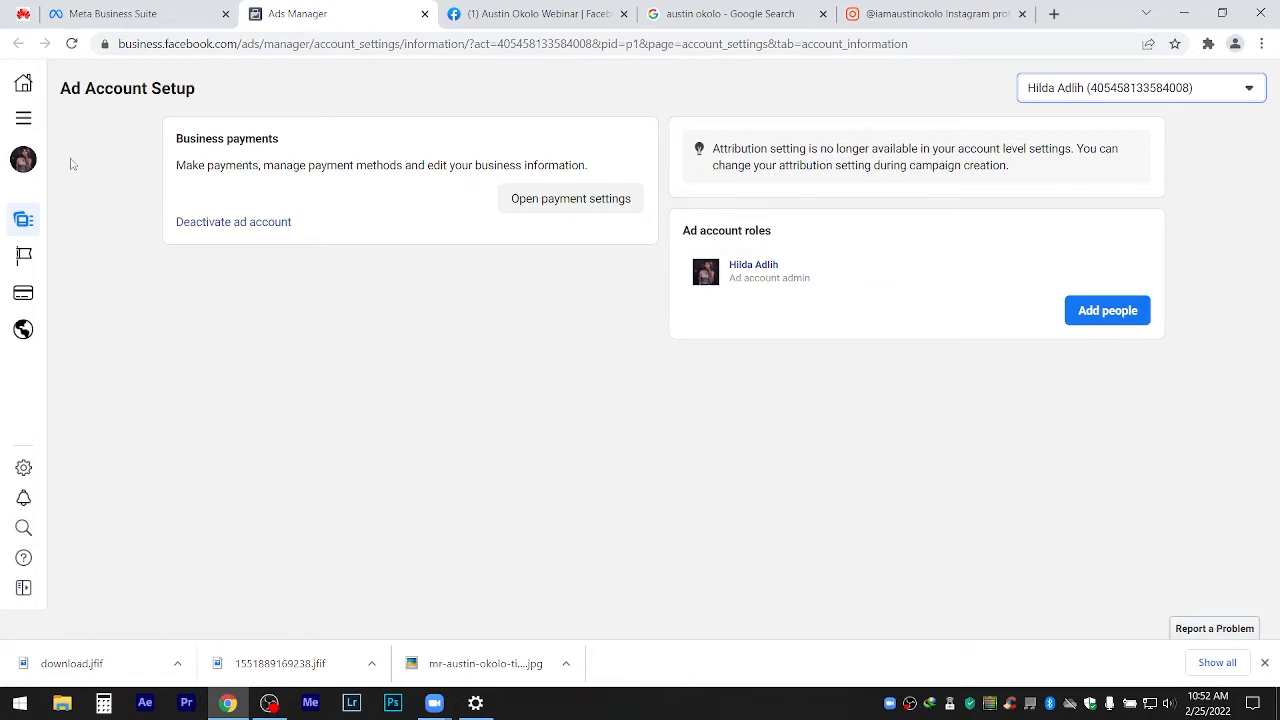
{"action": "left_click", "coordinate": [23, 128]}
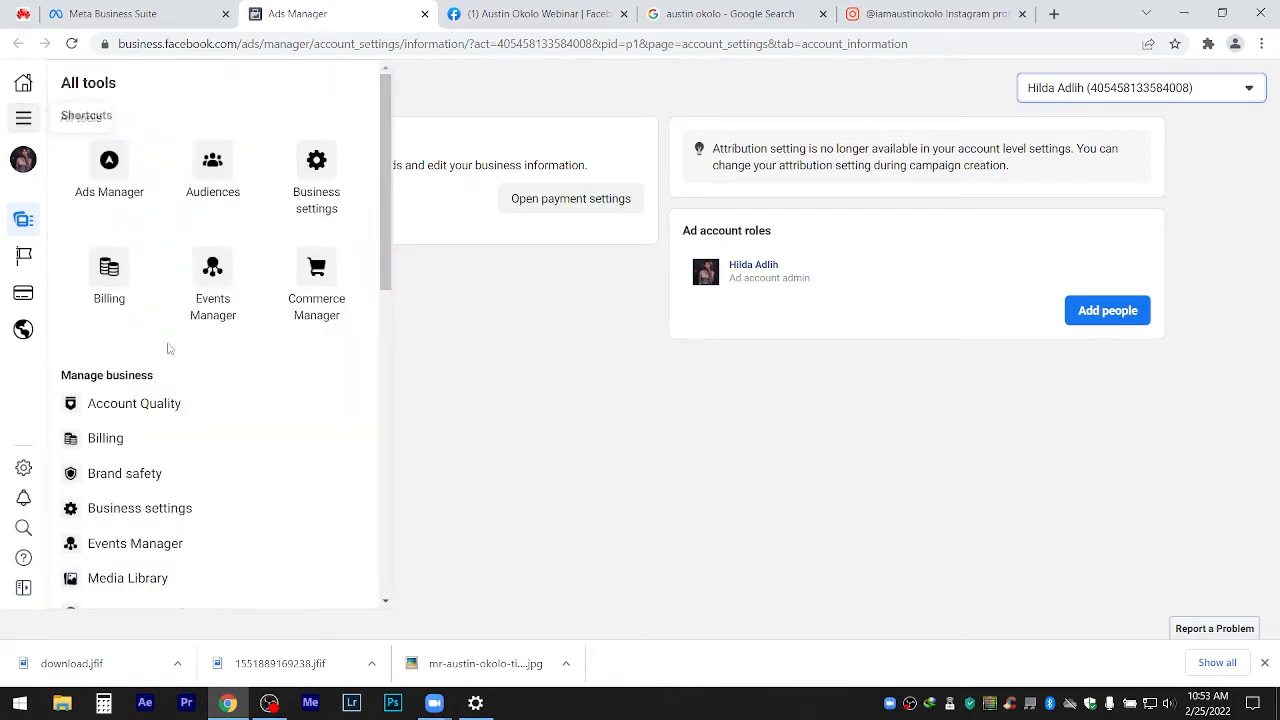
Return to the Meta Business Suite home from the All tools menu.
{"action": "left_click_drag", "start_coordinate": [387, 268], "coordinate": [418, 428]}
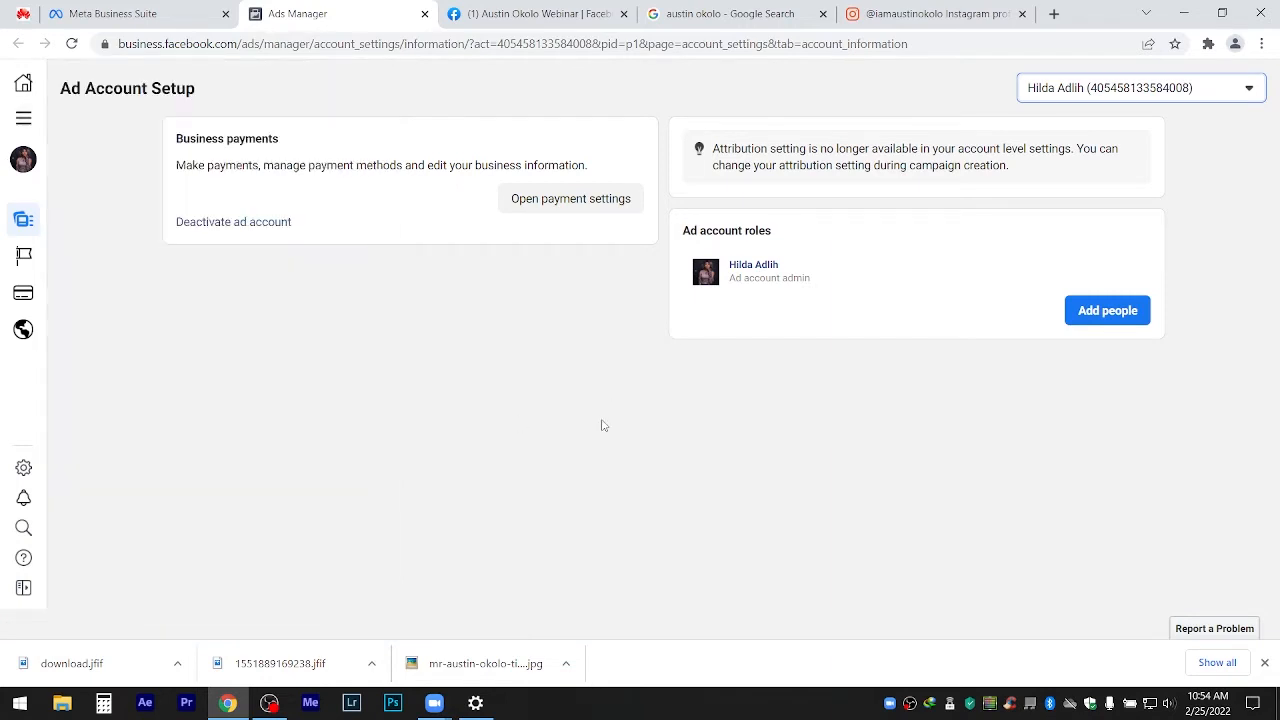
{"action": "left_click", "coordinate": [25, 120]}
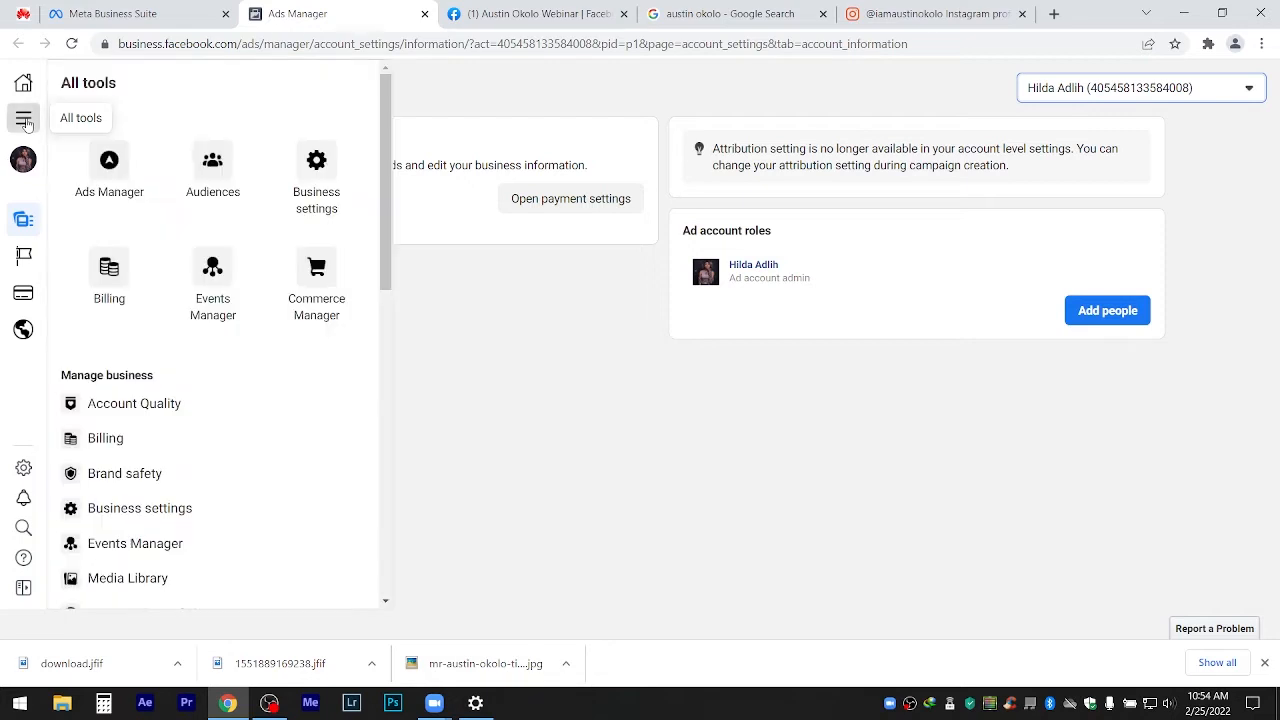
{"action": "left_click", "coordinate": [23, 84]}
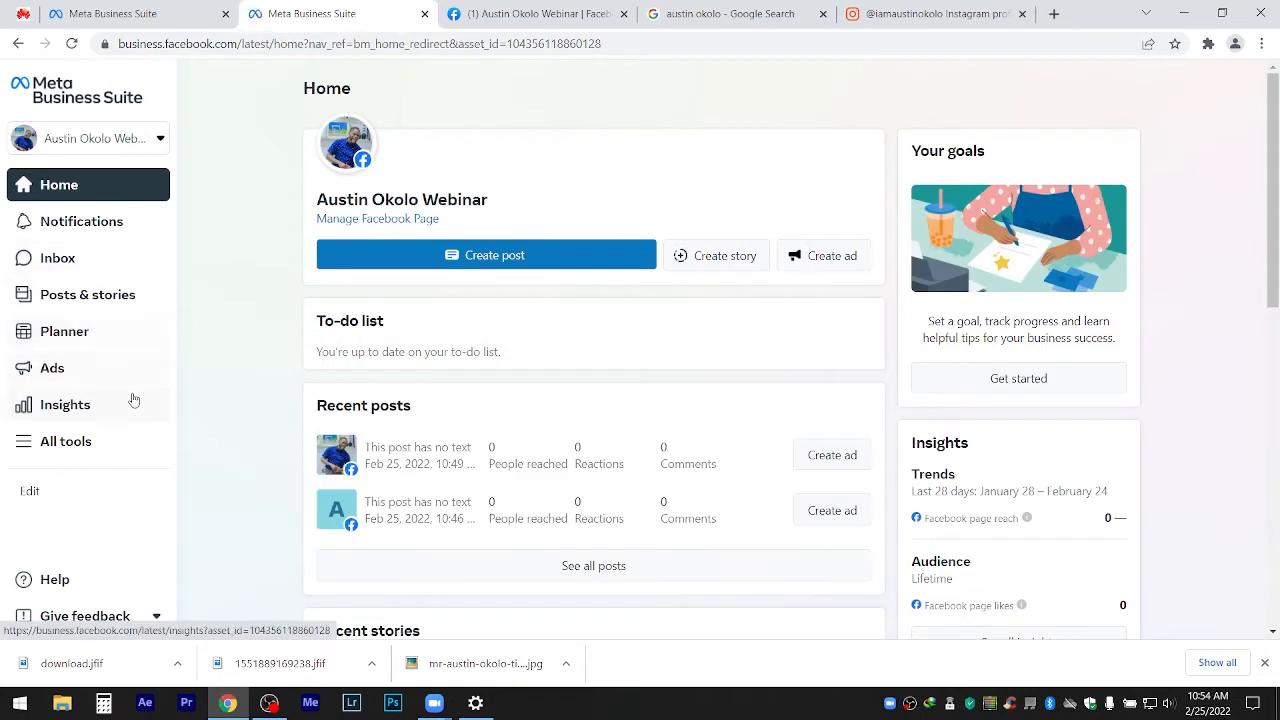
Open the All tools list again and scroll through the Advertise tools.
{"action": "left_click", "coordinate": [87, 452]}
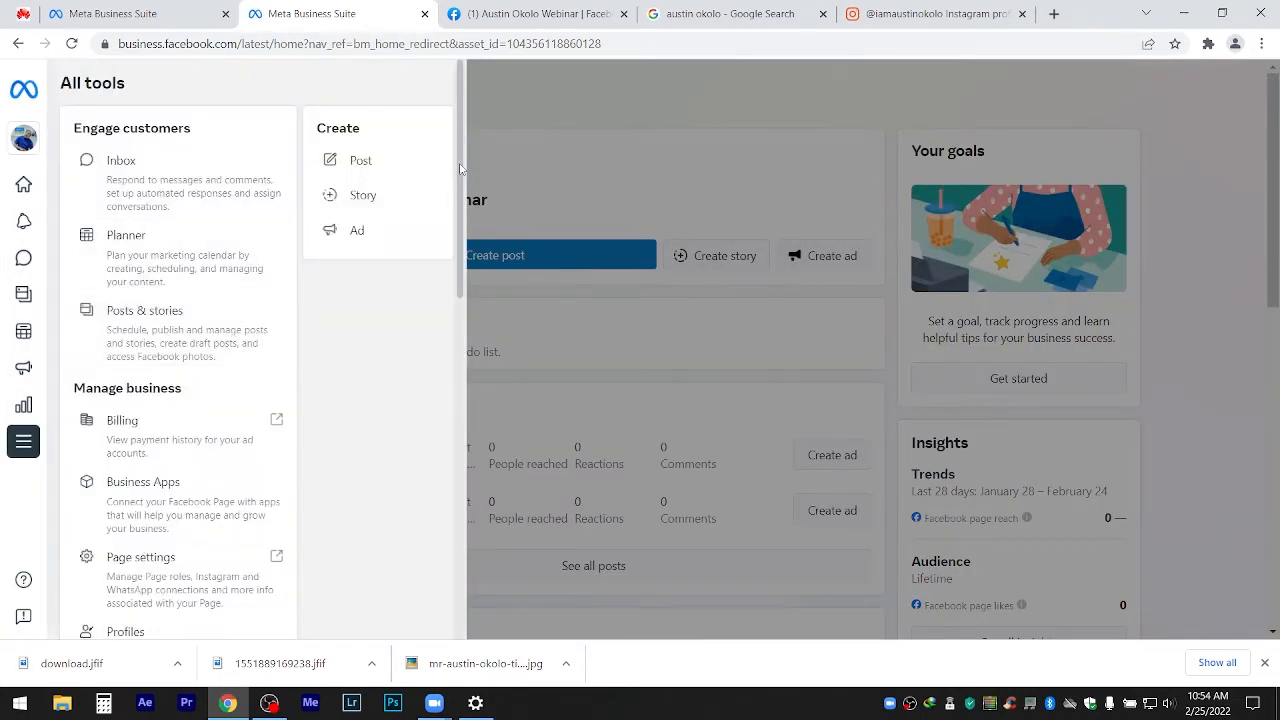
{"action": "scroll", "coordinate": [460, 220], "scroll_direction": "down", "scroll_amount": 3}
{"action": "scroll", "coordinate": [477, 285], "scroll_direction": "down", "scroll_amount": 1}
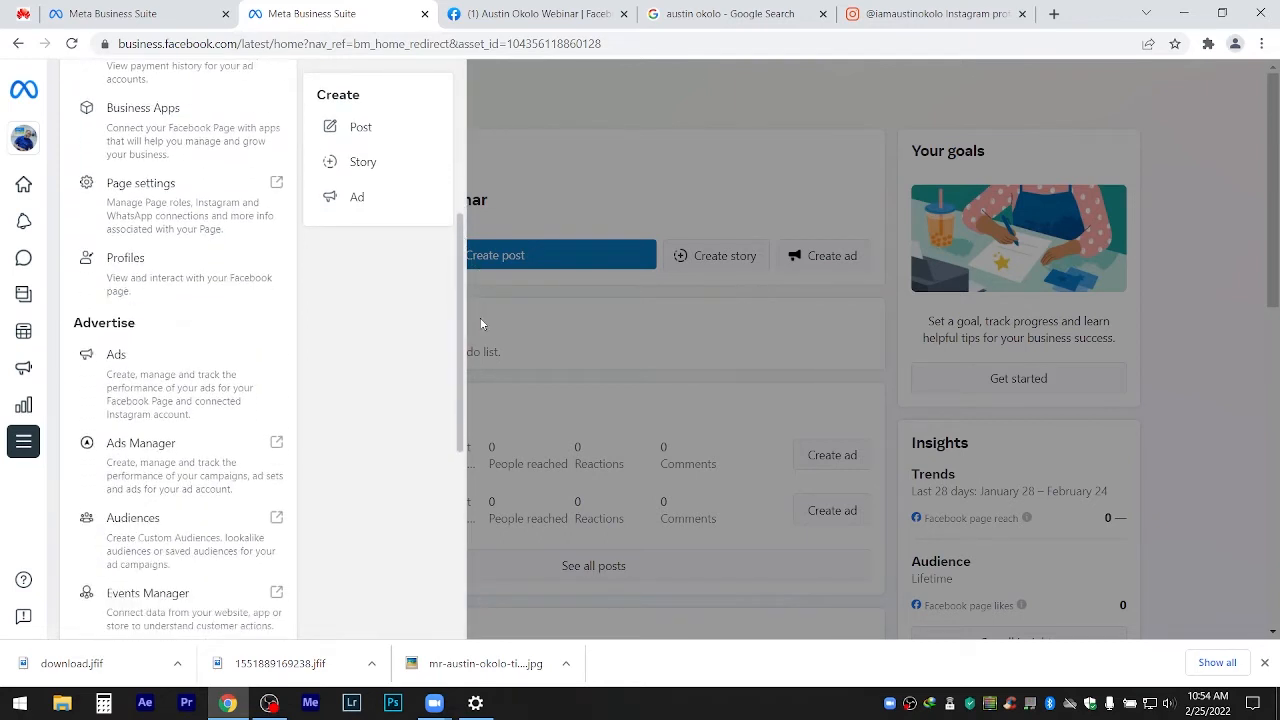
{"action": "scroll", "coordinate": [477, 295], "scroll_direction": "up", "scroll_amount": 1}
{"action": "scroll", "coordinate": [477, 320], "scroll_direction": "down", "scroll_amount": 2}
{"action": "scroll", "coordinate": [477, 351], "scroll_direction": "down", "scroll_amount": 2}
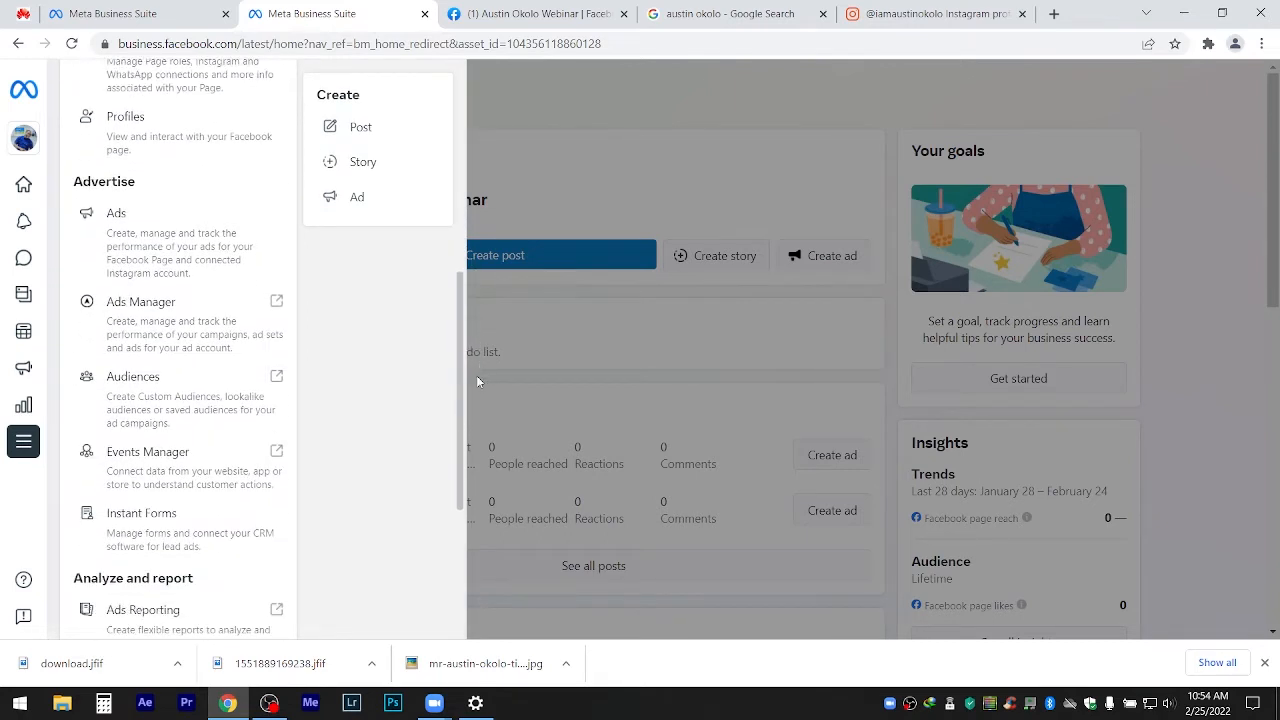
{"action": "scroll", "coordinate": [474, 407], "scroll_direction": "down", "scroll_amount": 3}
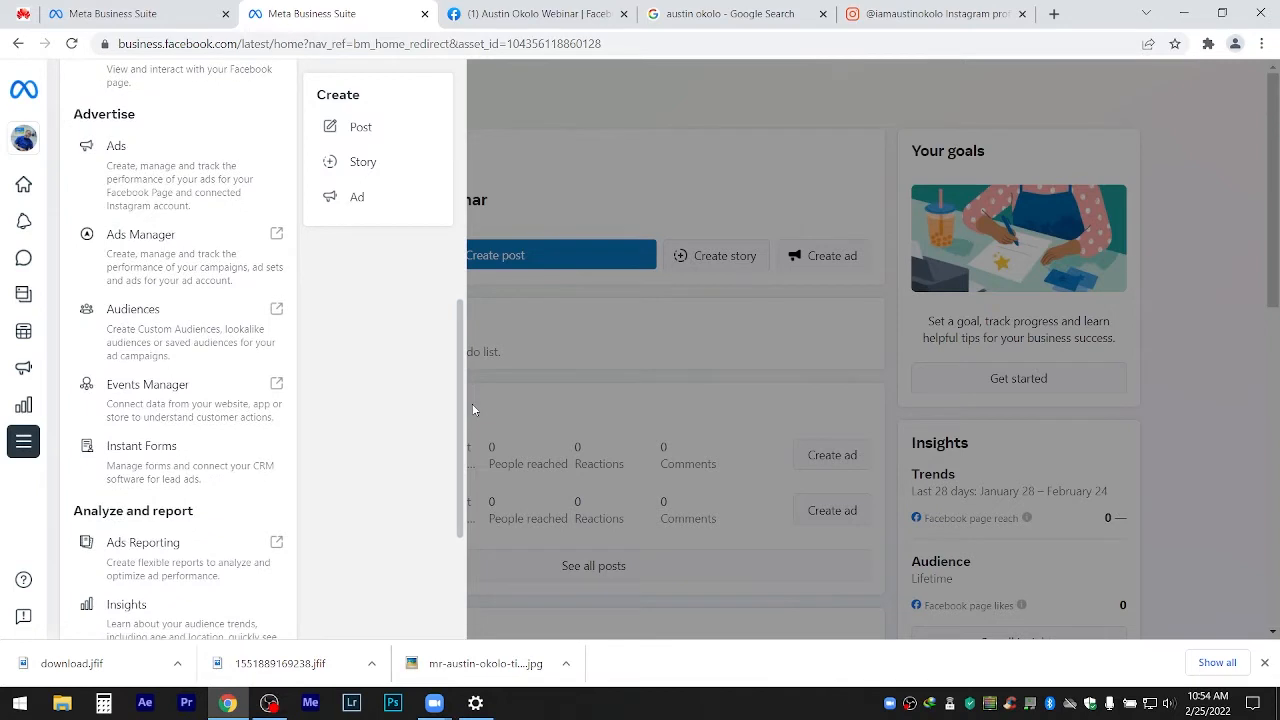
{"action": "left_click_drag", "start_coordinate": [459, 517], "coordinate": [458, 266]}
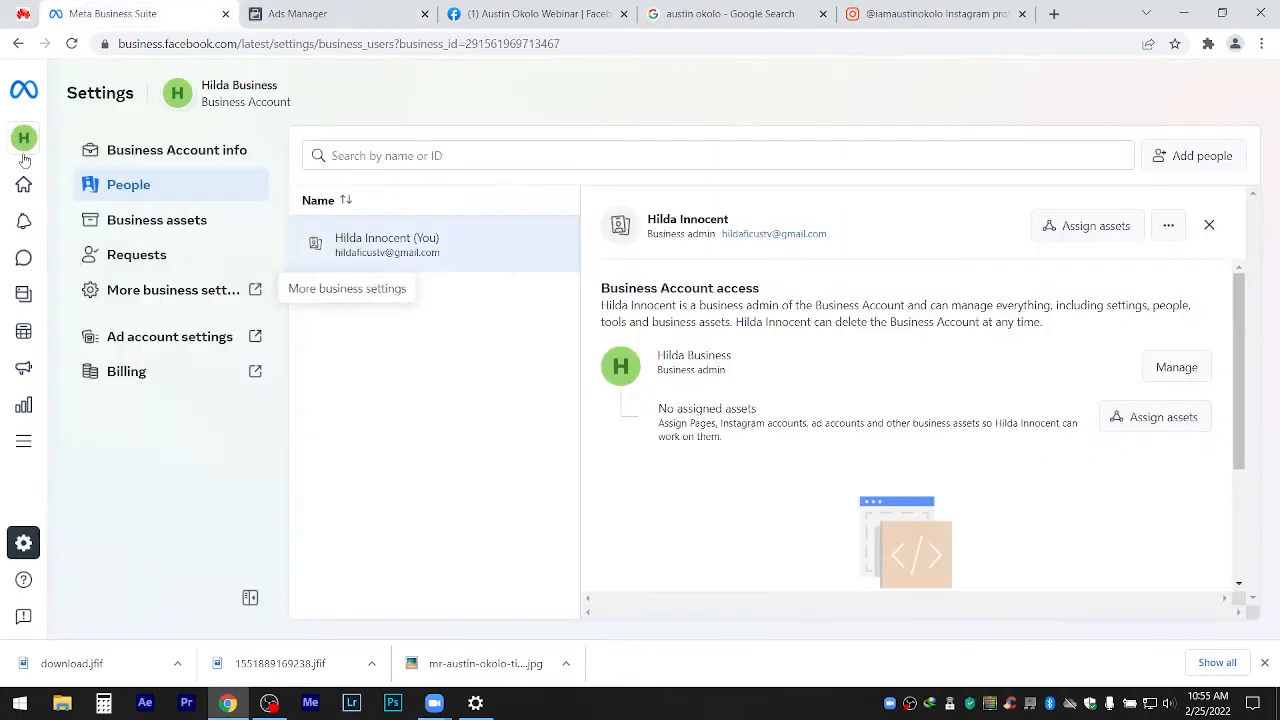
Open the business's Business Settings and view its empty Ad accounts page.
{"action": "mouse_move", "coordinate": [25, 150]}
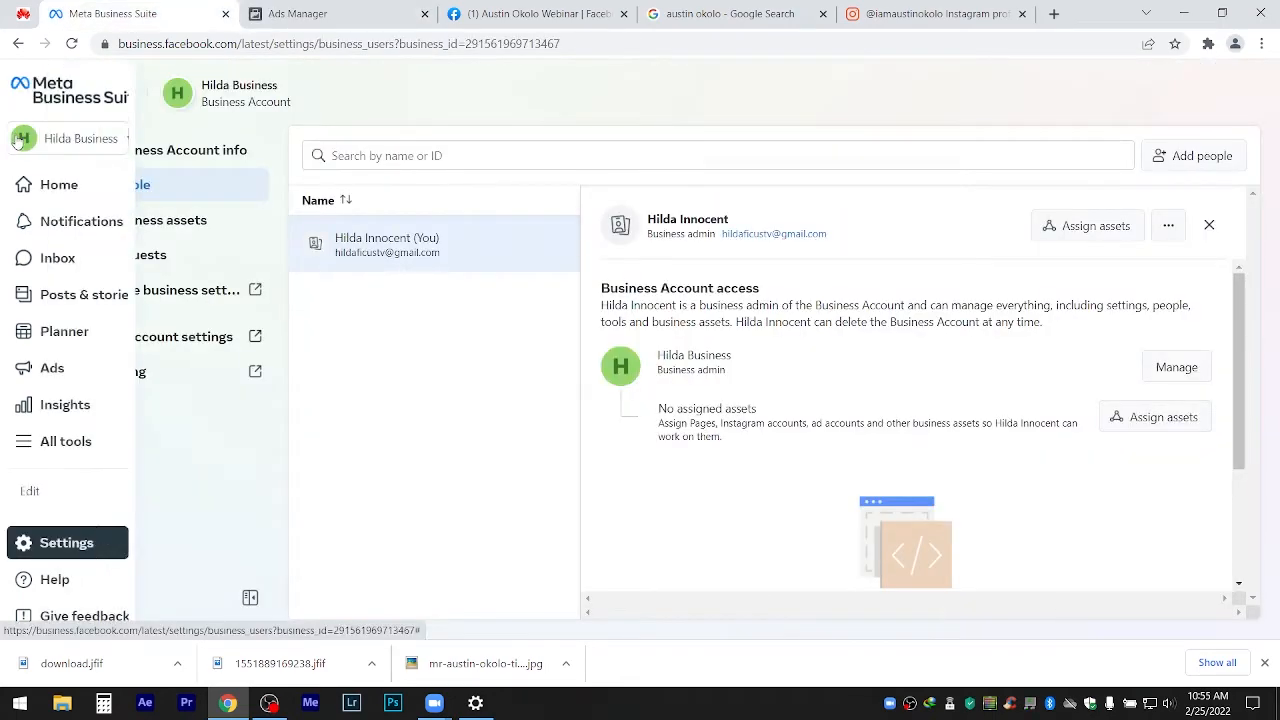
{"action": "left_click", "coordinate": [85, 140]}
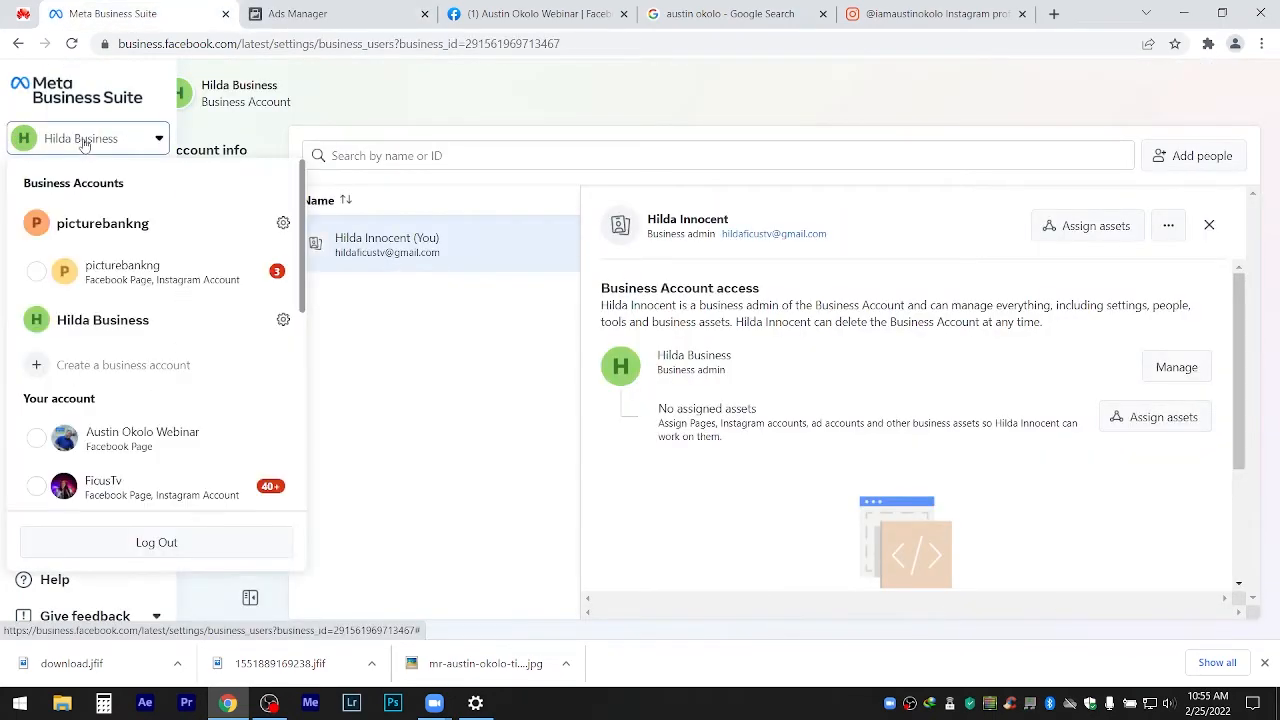
{"action": "left_click", "coordinate": [85, 140]}
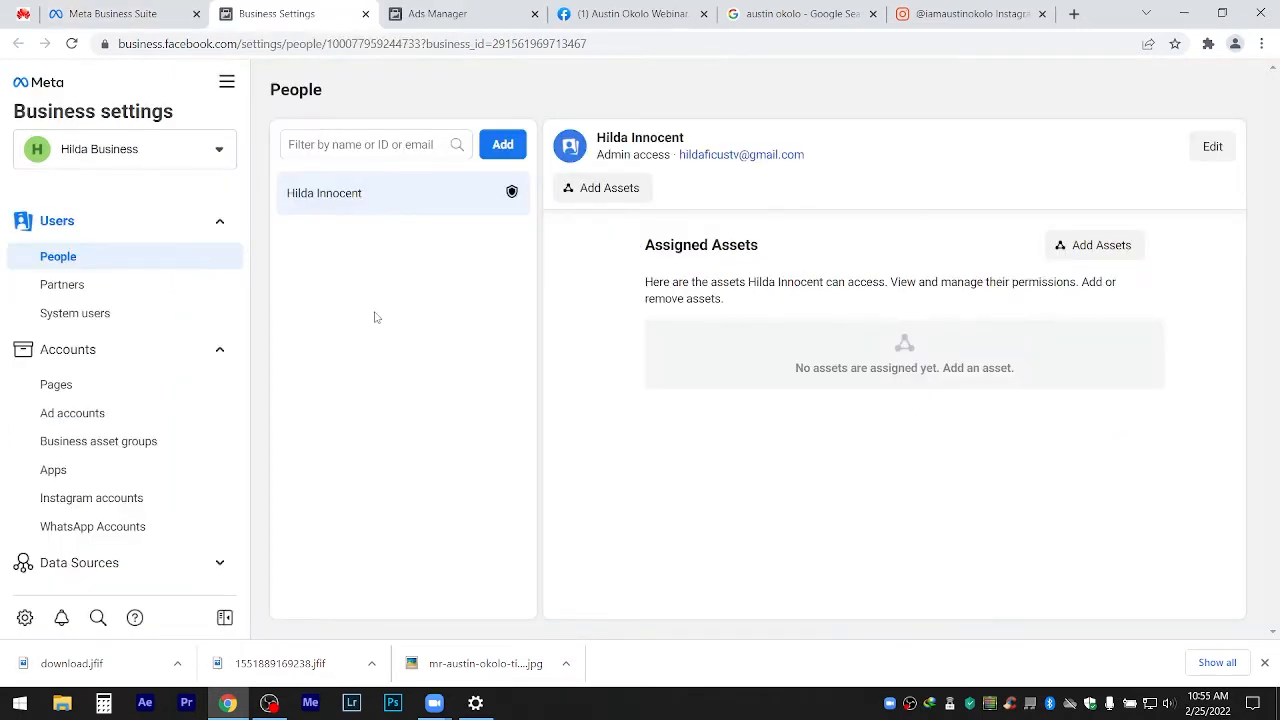
{"action": "left_click", "coordinate": [95, 419]}
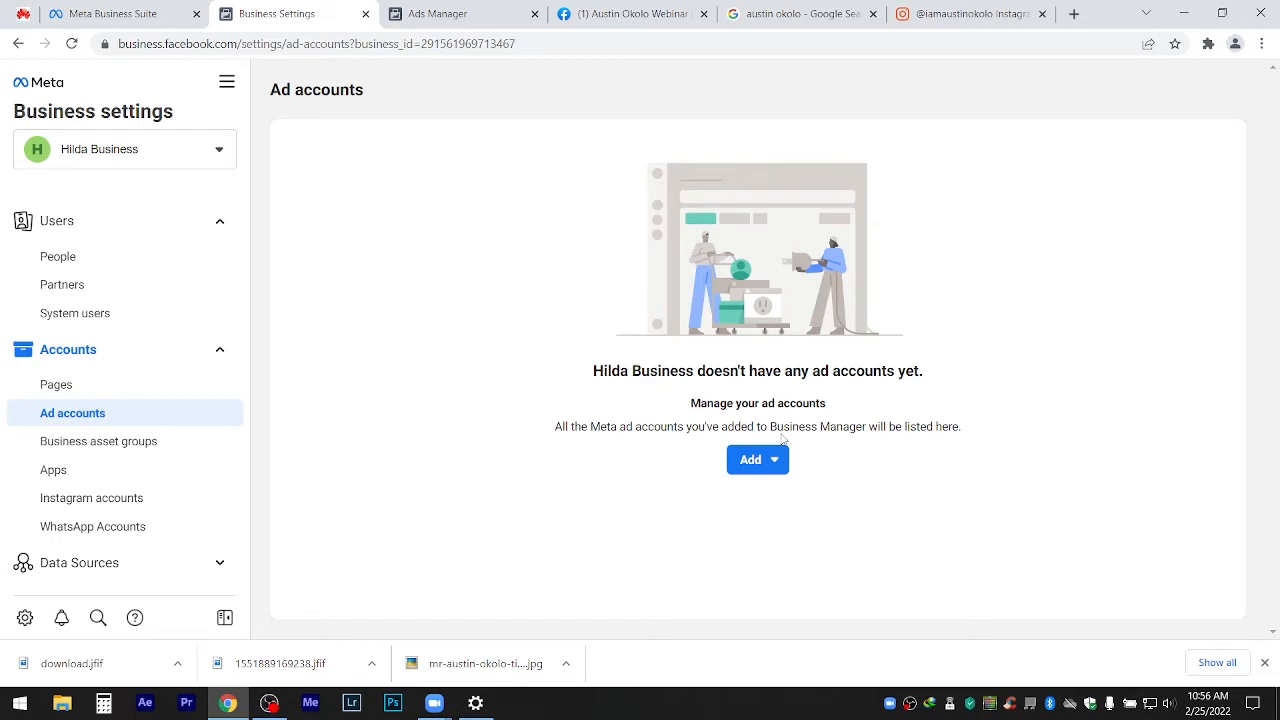
Choose Add > Create a new ad account.
{"action": "left_click", "coordinate": [770, 467]}
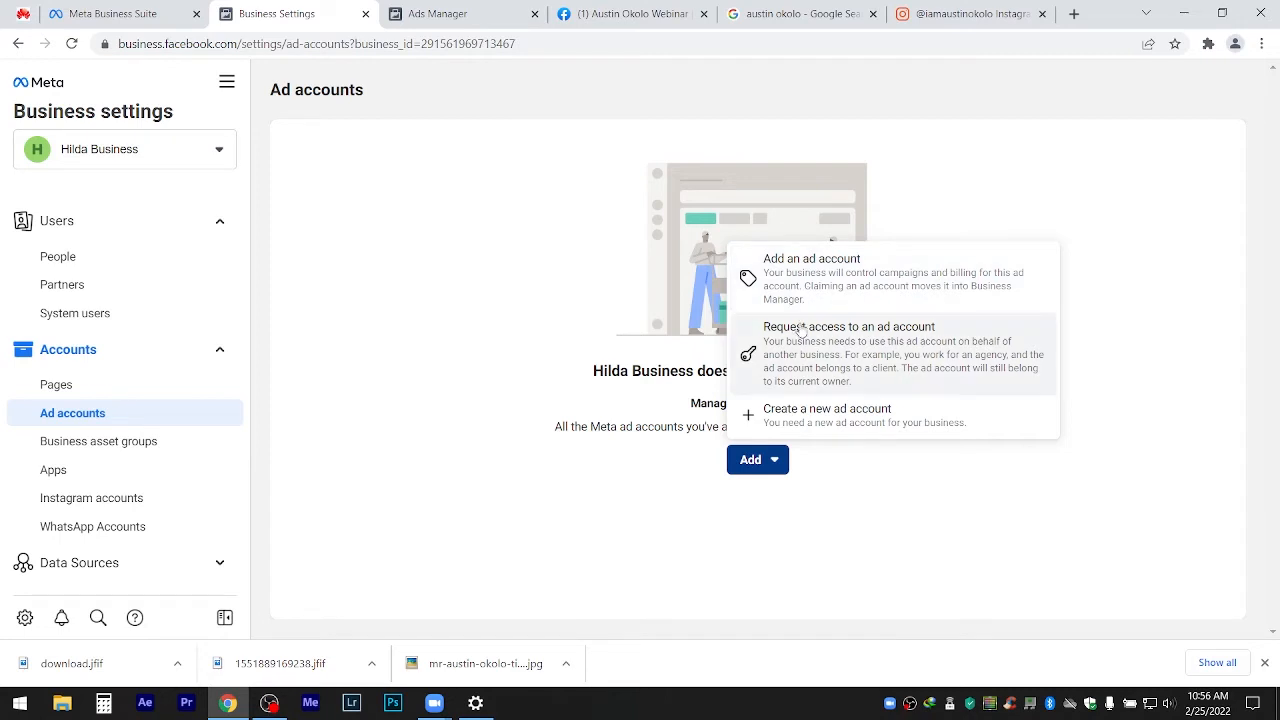
{"action": "left_click", "coordinate": [818, 420]}
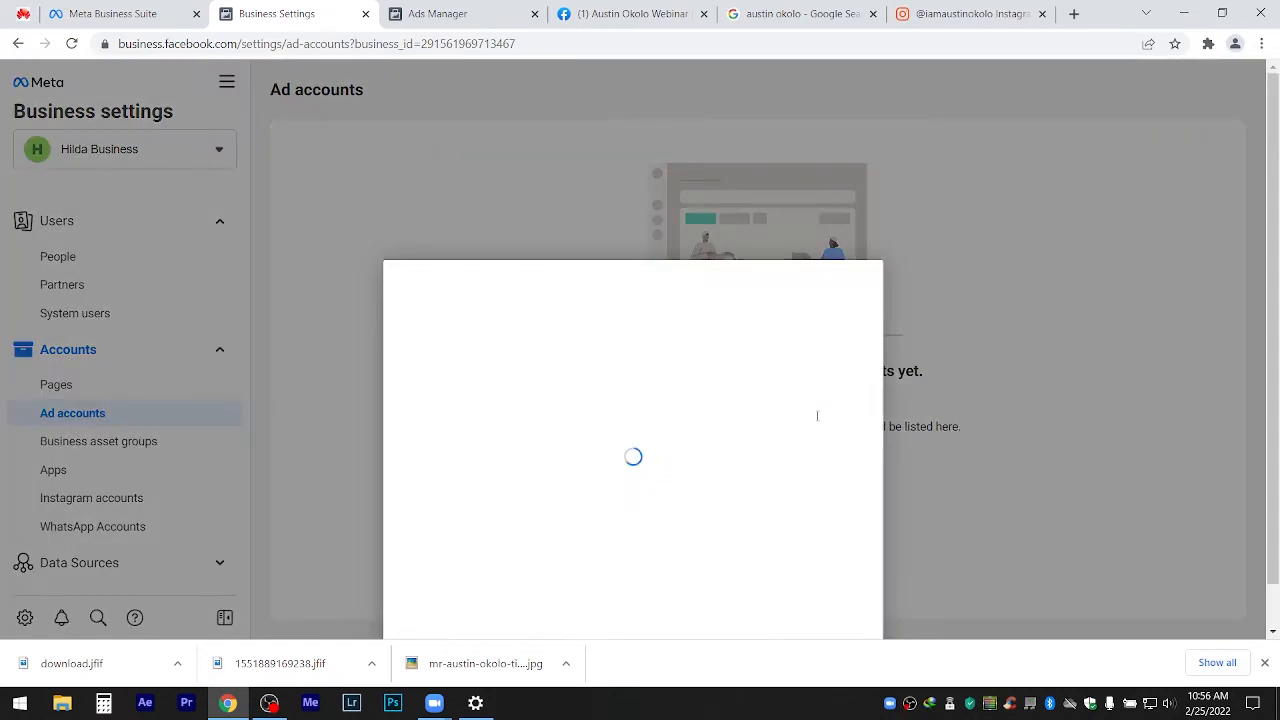
{"action": "triple_click", "coordinate": [701, 273]}
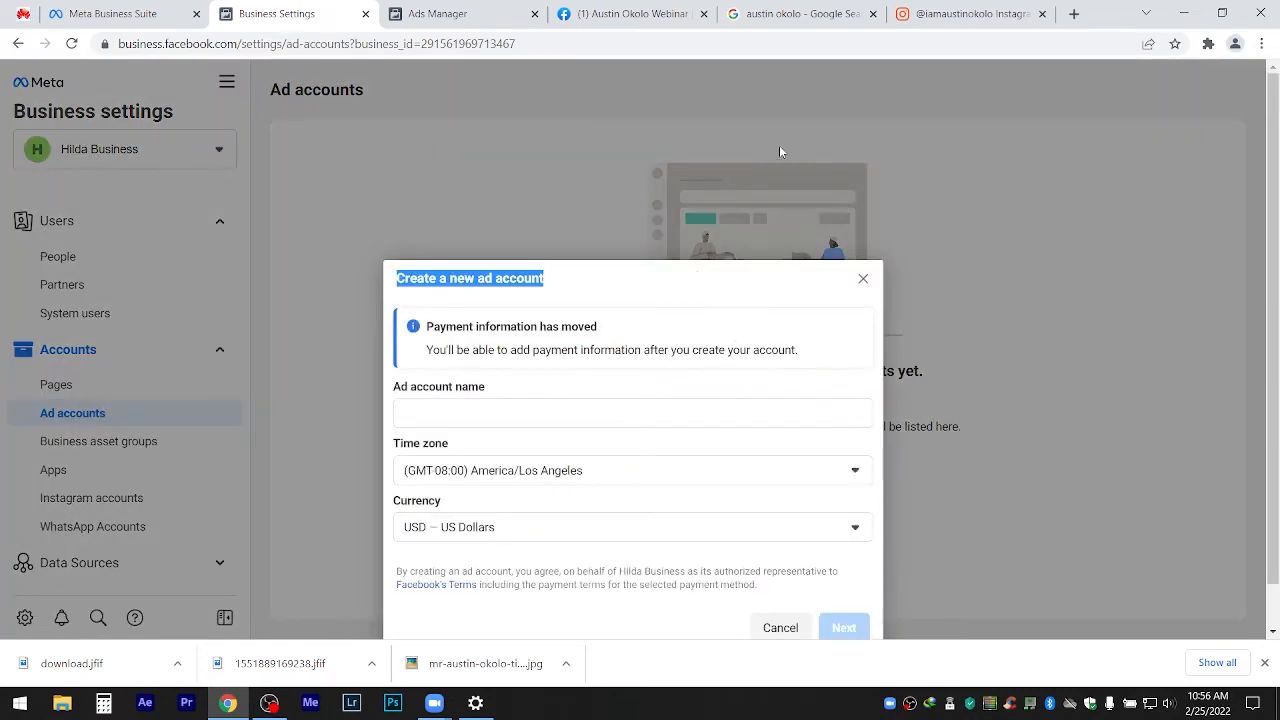
Name the ad account with the owner's first name followed by 'Business Naira Account'.
{"action": "left_click", "coordinate": [562, 430]}
{"action": "left_click", "coordinate": [541, 415]}
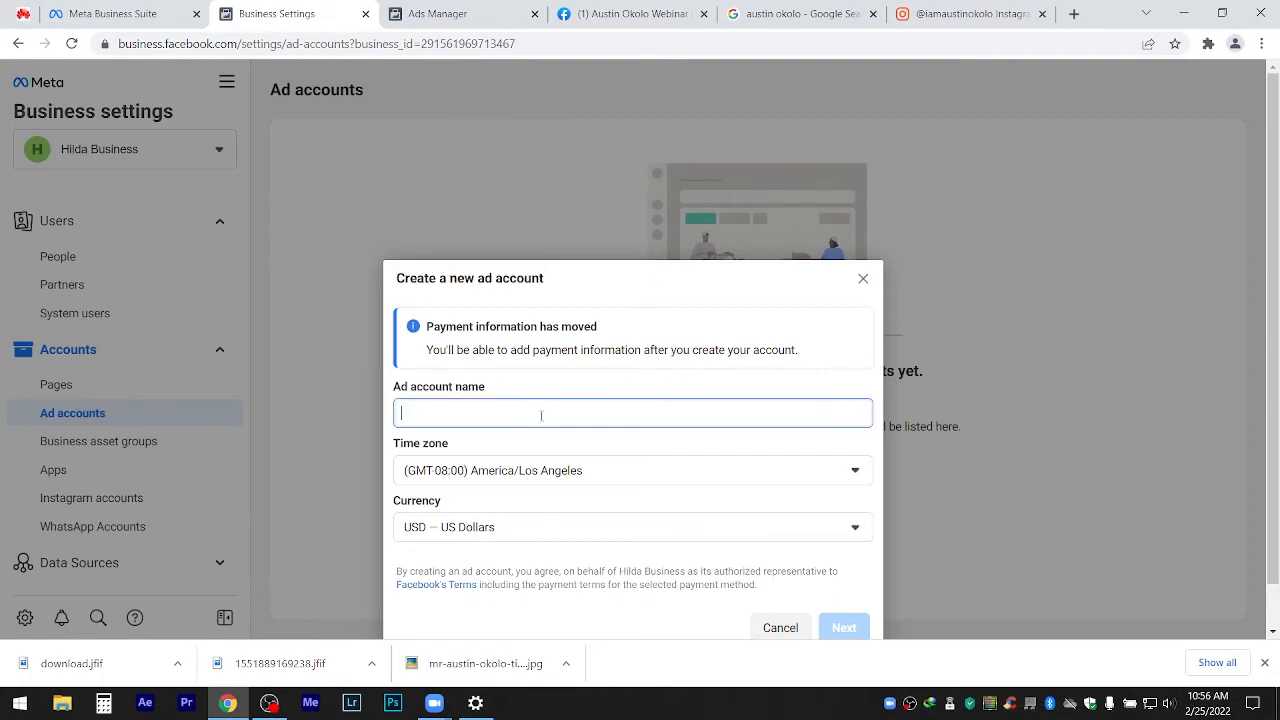
{"action": "type", "text": "Hi"}
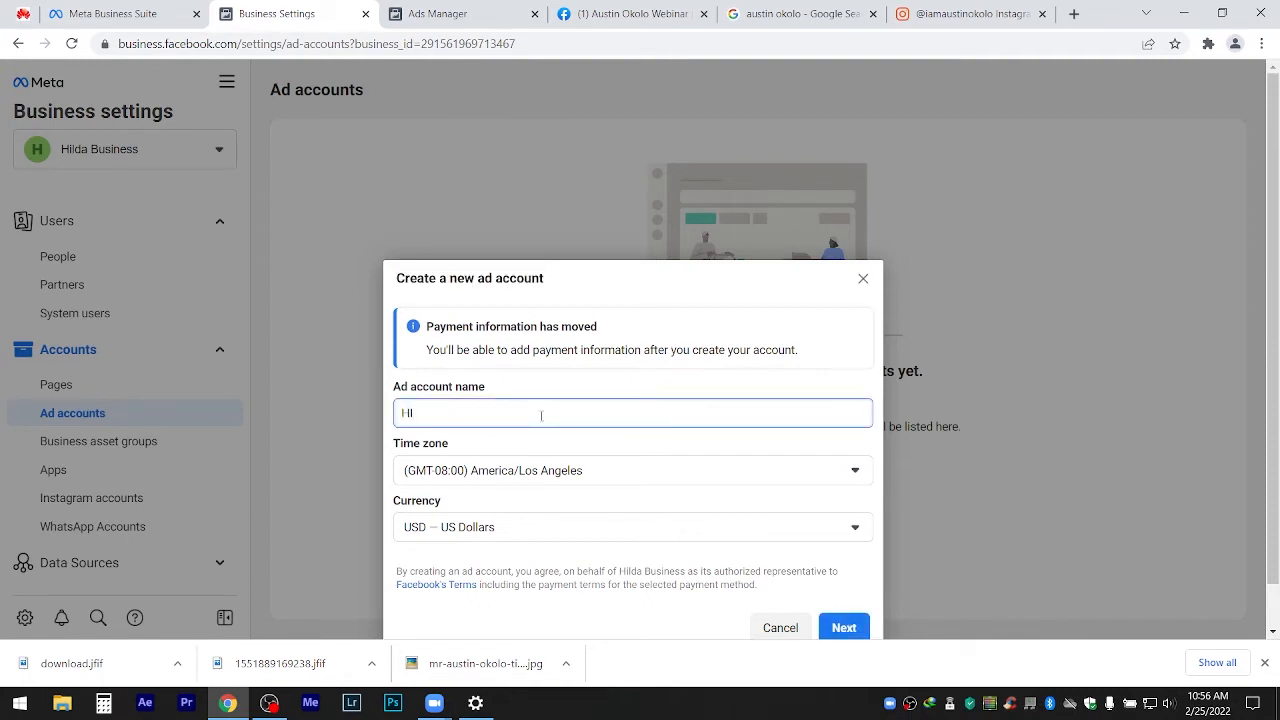
{"action": "type", "text": "lda Naira Account"}
{"action": "left_click", "coordinate": [428, 413]}
{"action": "type", "text": "Busi"}
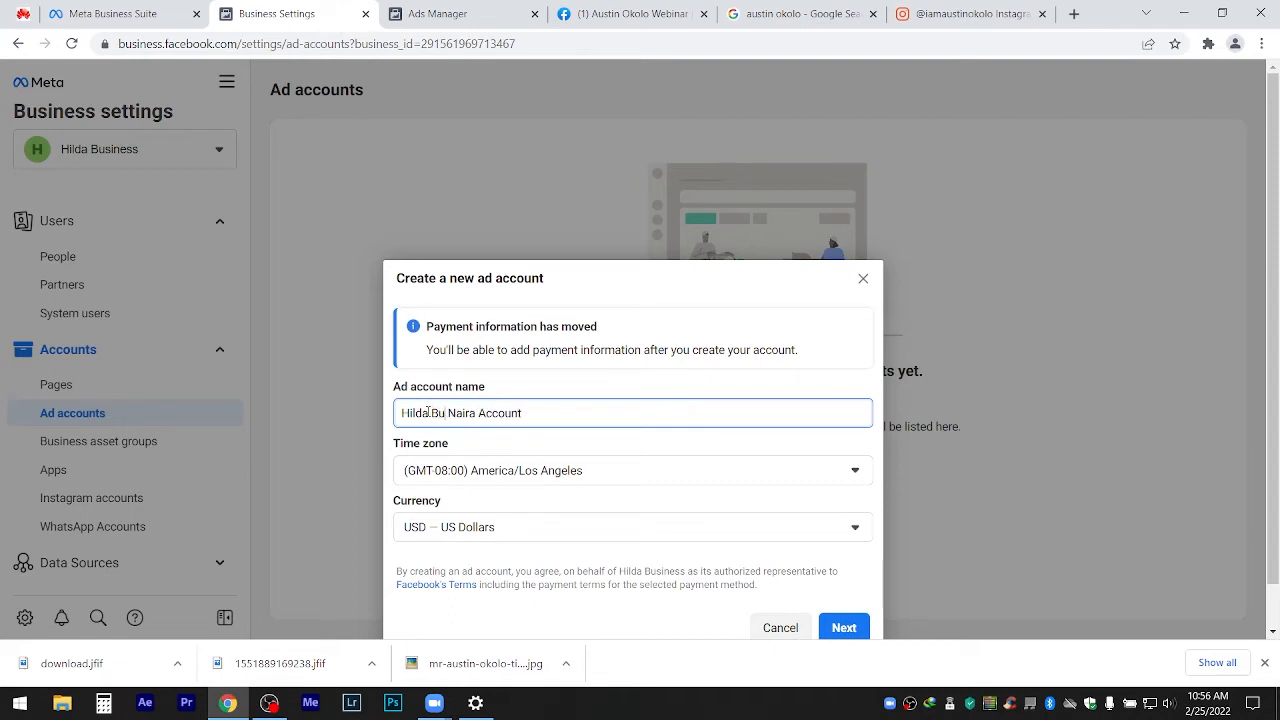
{"action": "type", "text": "ness"}
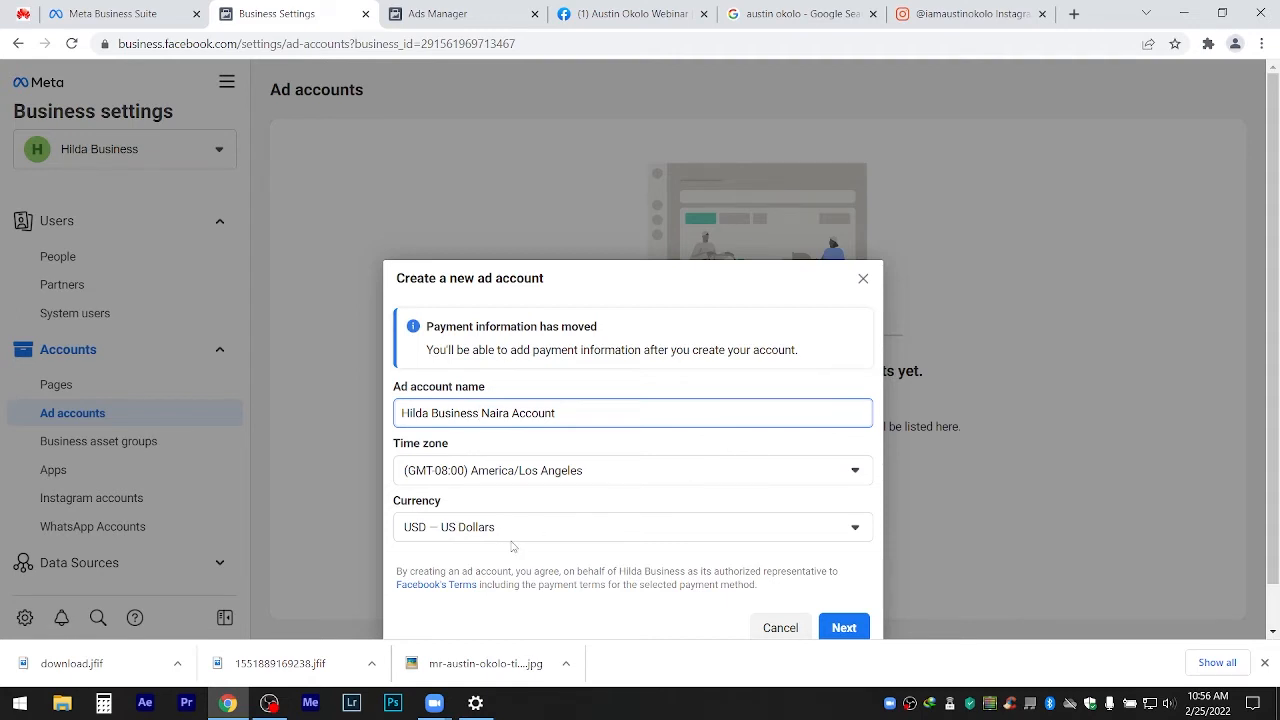
{"action": "left_click", "coordinate": [502, 472]}
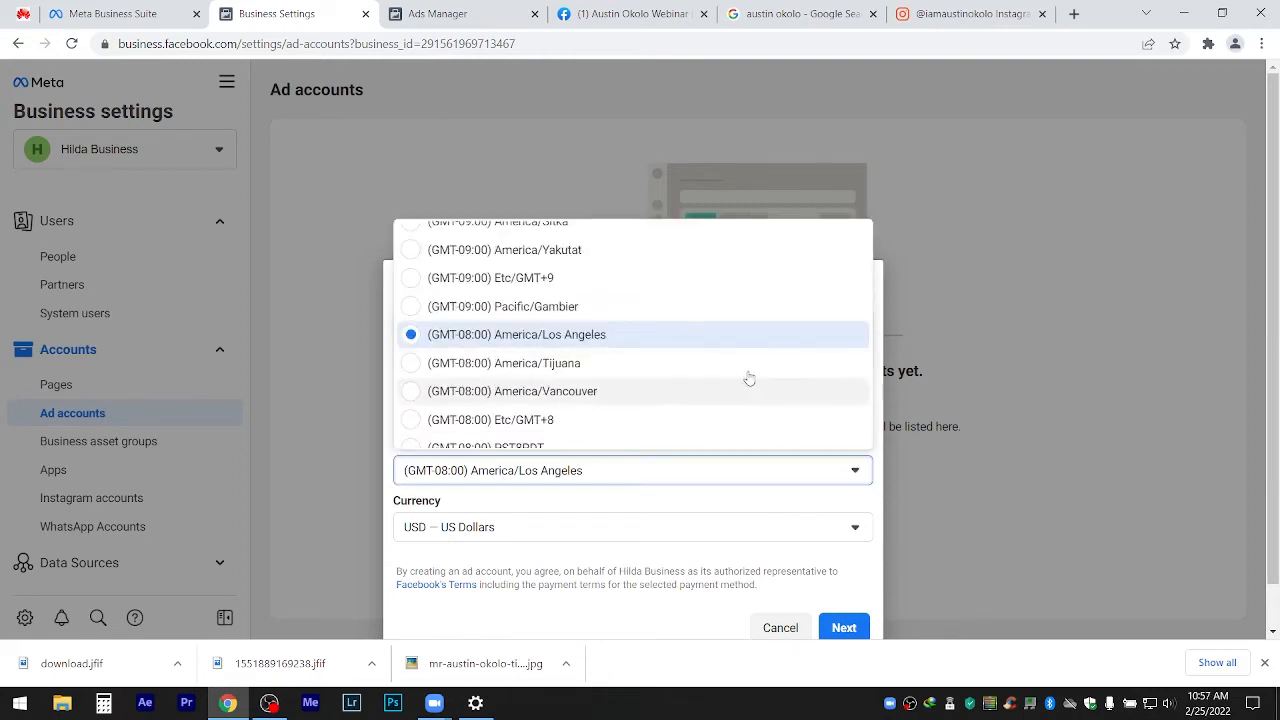
Set the ad account's time zone to (GMT+01:00) Africa/Lagos.
{"action": "scroll", "coordinate": [765, 365], "scroll_direction": "down", "scroll_amount": 10}
{"action": "left_click", "coordinate": [778, 347]}
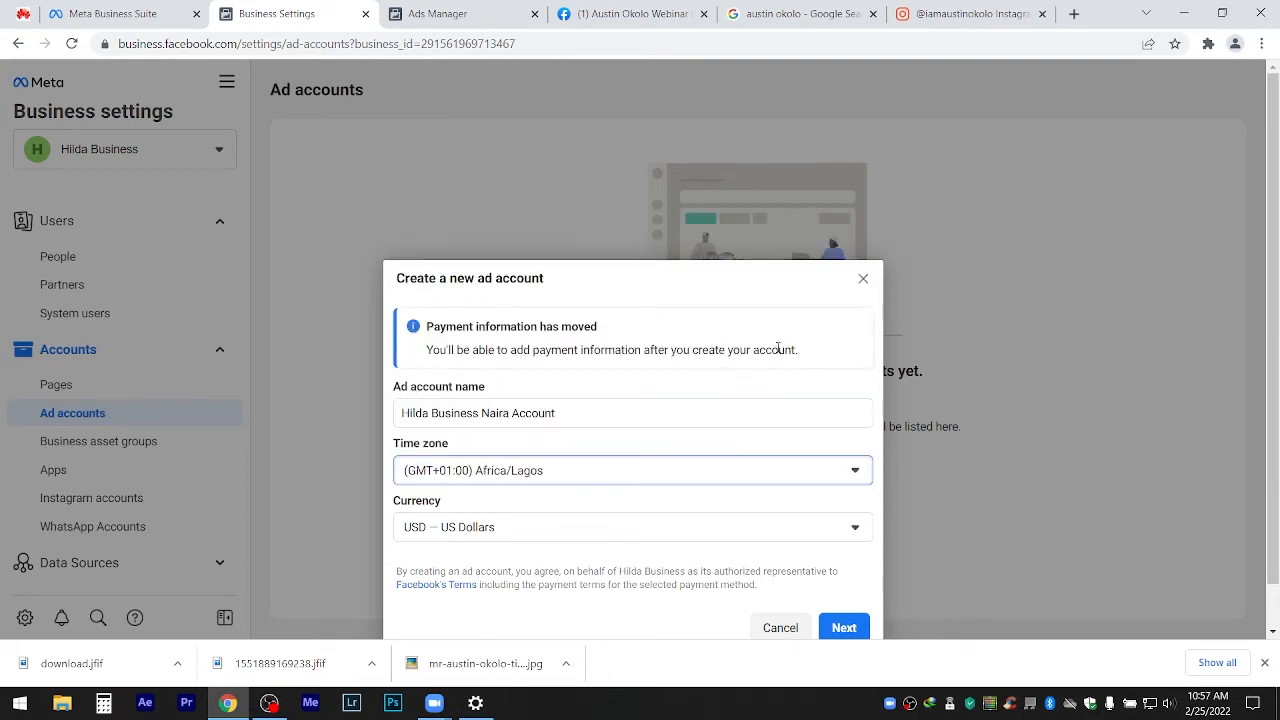
{"action": "left_click", "coordinate": [634, 535]}
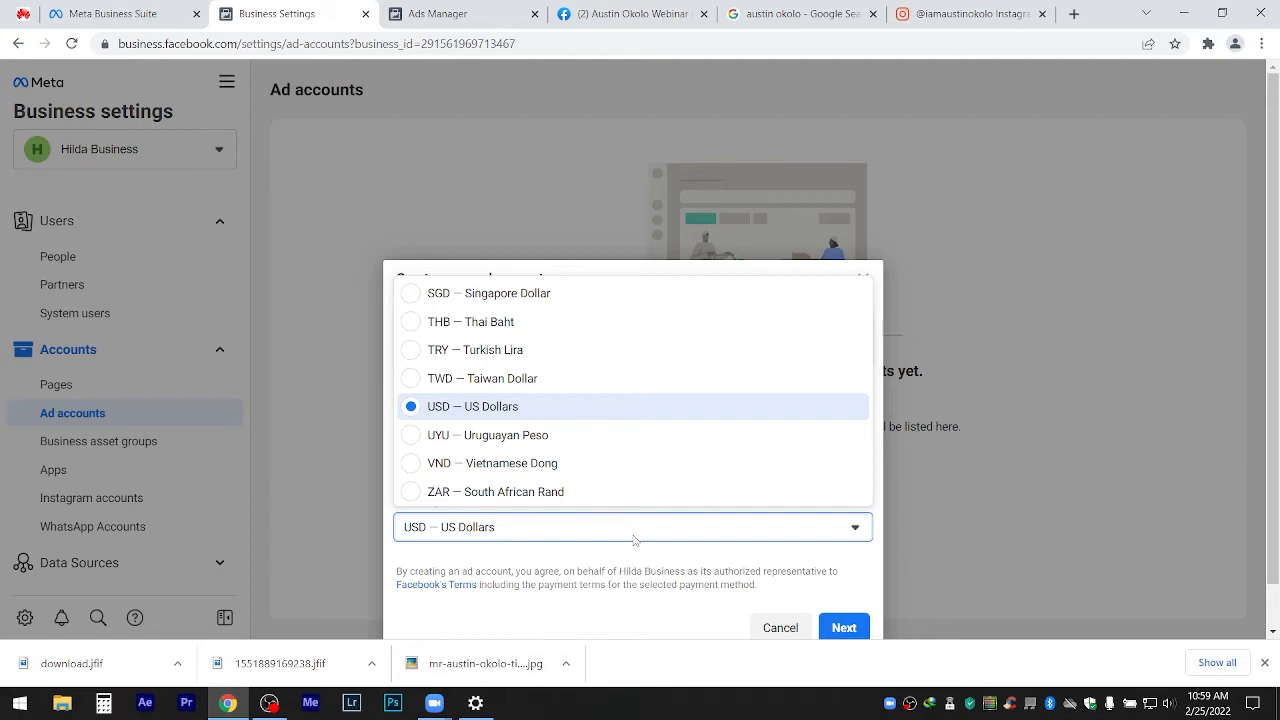
Pick NGN — Nigerian Naira from the currency list and continue with Next.
{"action": "left_click", "coordinate": [633, 540]}
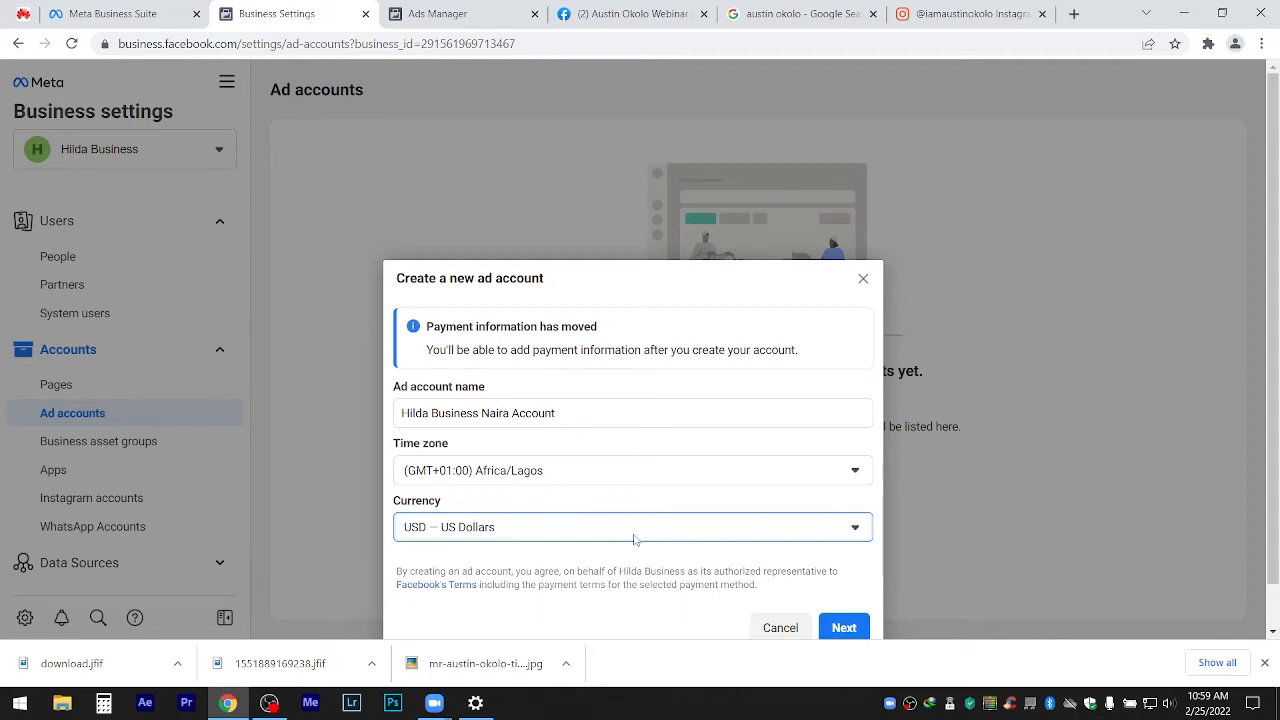
{"action": "left_click", "coordinate": [633, 540]}
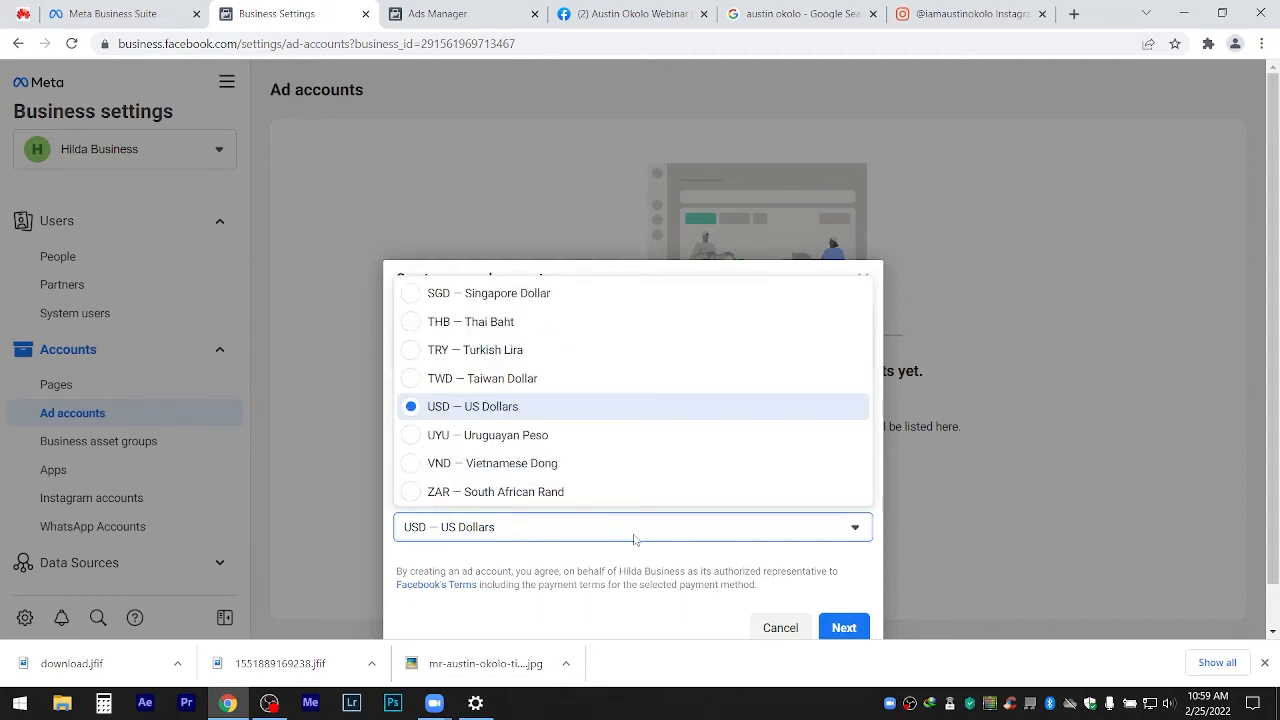
{"action": "key", "text": "Down"}
{"action": "key", "text": "Down"}
{"action": "key", "text": "Down"}
{"action": "key", "text": "Down"}
{"action": "key", "text": "Down"}
{"action": "key", "text": "Down"}
{"action": "key", "text": "Down"}
{"action": "key", "text": "Down"}
{"action": "key", "text": "Down"}
{"action": "key", "text": "Down"}
{"action": "key", "text": "Down"}
{"action": "key", "text": "Down"}
{"action": "key", "text": "Down"}
{"action": "key", "text": "Down"}
{"action": "key", "text": "Down"}
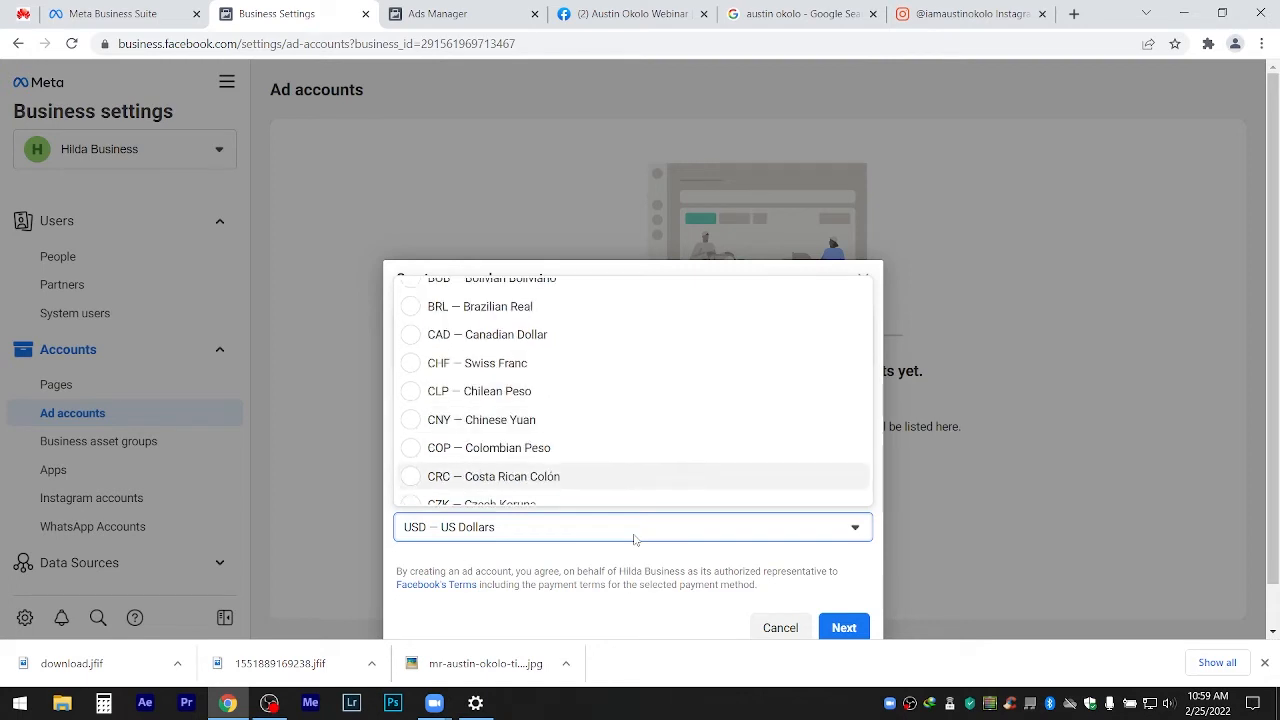
{"action": "key", "text": "Down"}
{"action": "key", "text": "Down"}
{"action": "key", "text": "Down"}
{"action": "key", "text": "Down"}
{"action": "key", "text": "Down"}
{"action": "key", "text": "Down"}
{"action": "key", "text": "Down"}
{"action": "key", "text": "Down"}
{"action": "key", "text": "Down"}
{"action": "key", "text": "Down"}
{"action": "key", "text": "Down"}
{"action": "key", "text": "Down"}
{"action": "key", "text": "Down"}
{"action": "key", "text": "Down"}
{"action": "key", "text": "Down"}
{"action": "key", "text": "Down"}
{"action": "key", "text": "Down"}
{"action": "key", "text": "Down"}
{"action": "key", "text": "Down"}
{"action": "key", "text": "Down"}
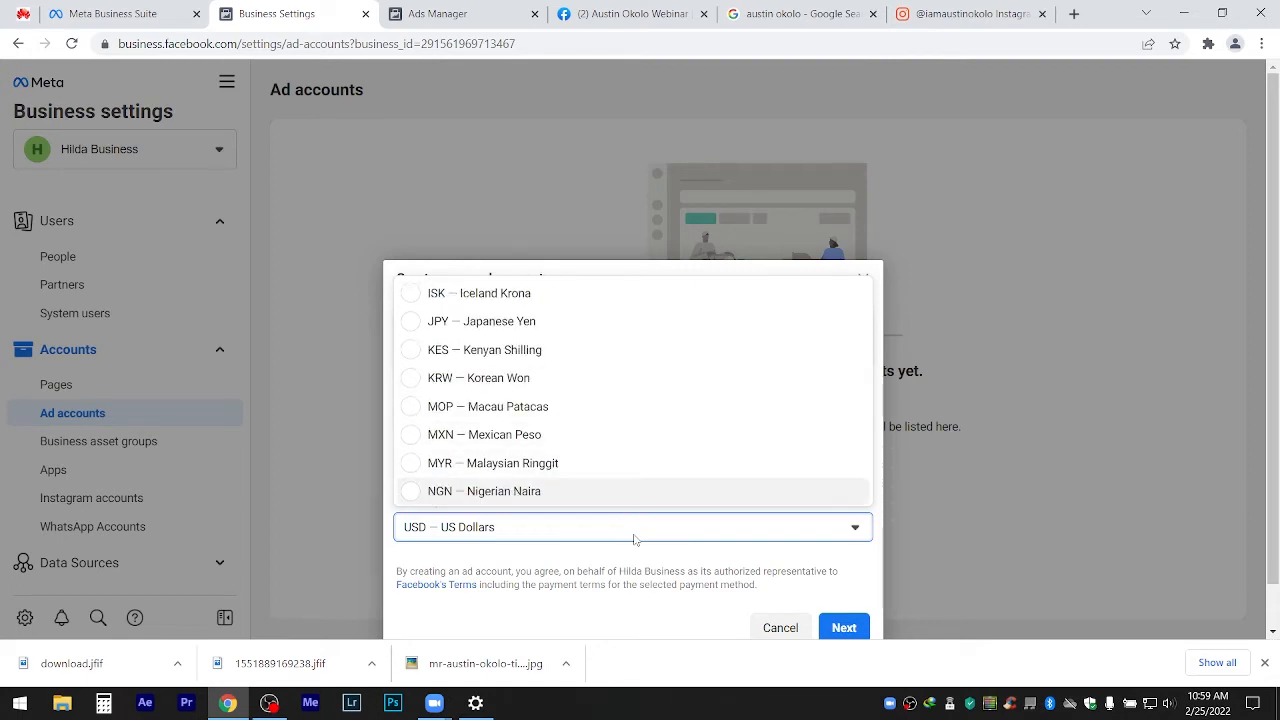
{"action": "key", "text": "Down"}
{"action": "key", "text": "Up"}
{"action": "key", "text": "Up"}
{"action": "key", "text": "Down"}
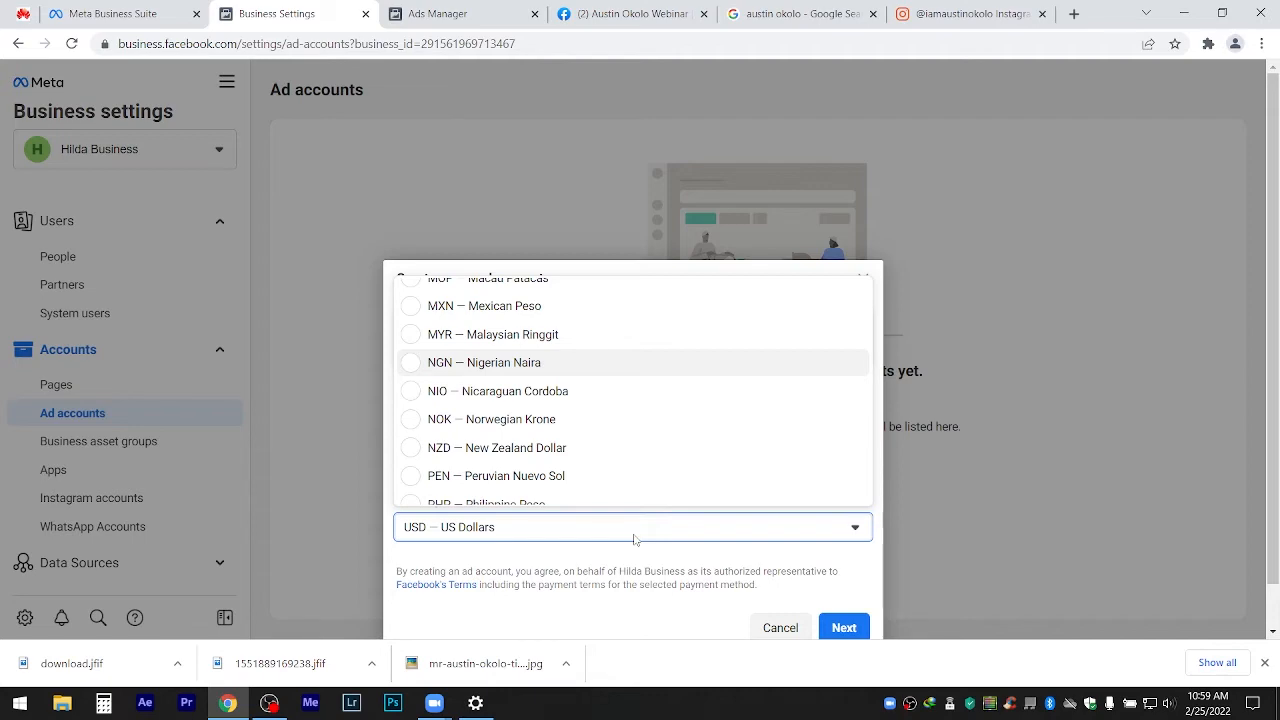
{"action": "key", "text": "Return"}
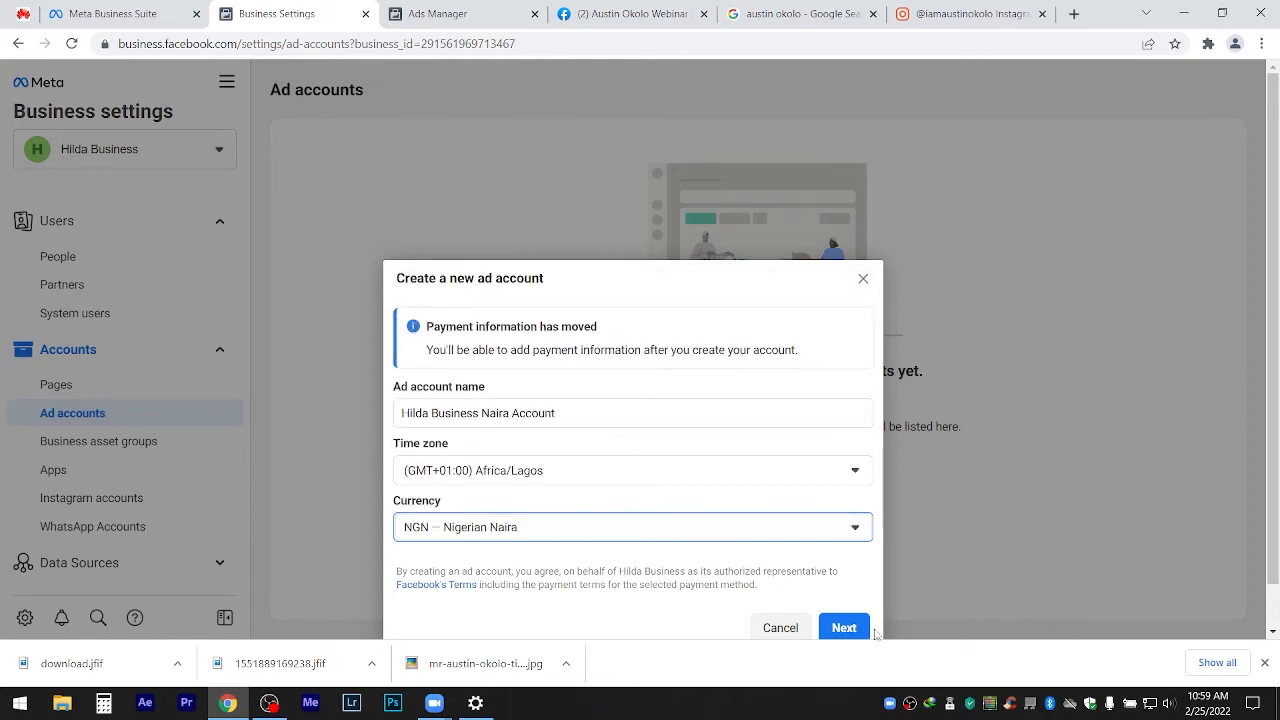
{"action": "left_click", "coordinate": [866, 630]}
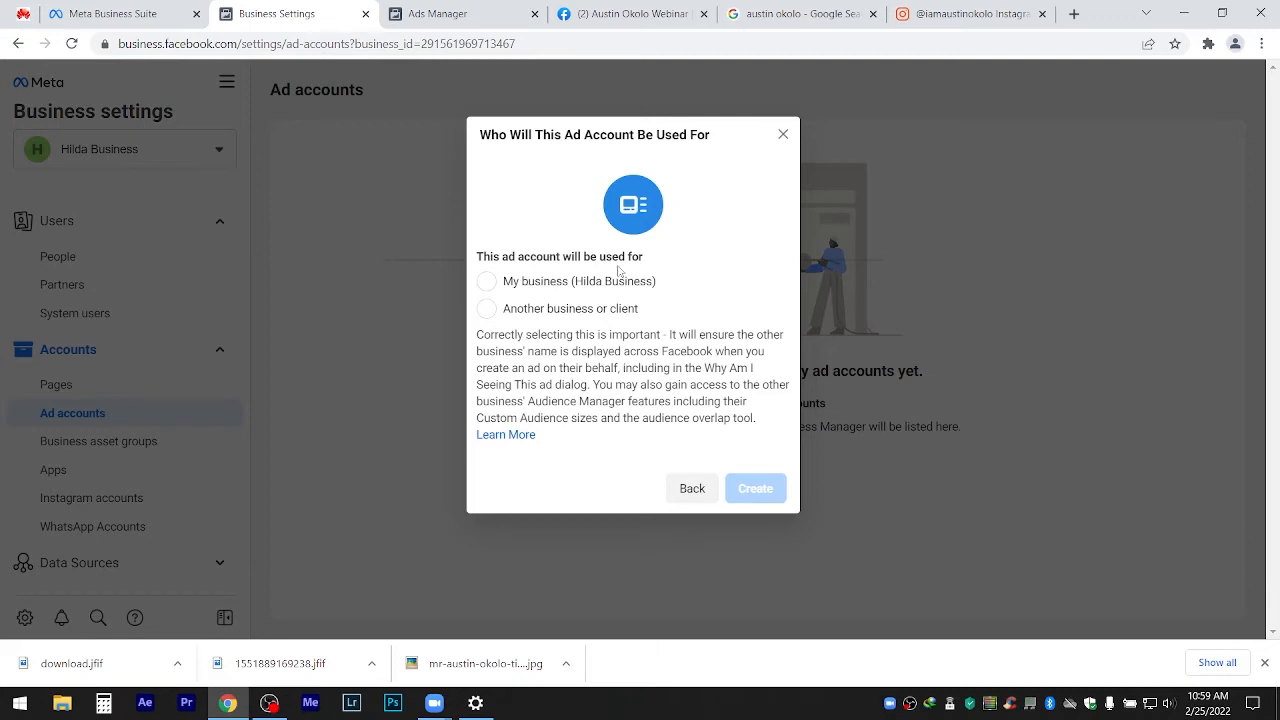
Mark the ad account as used by My business and create it.
{"action": "left_click", "coordinate": [490, 292]}
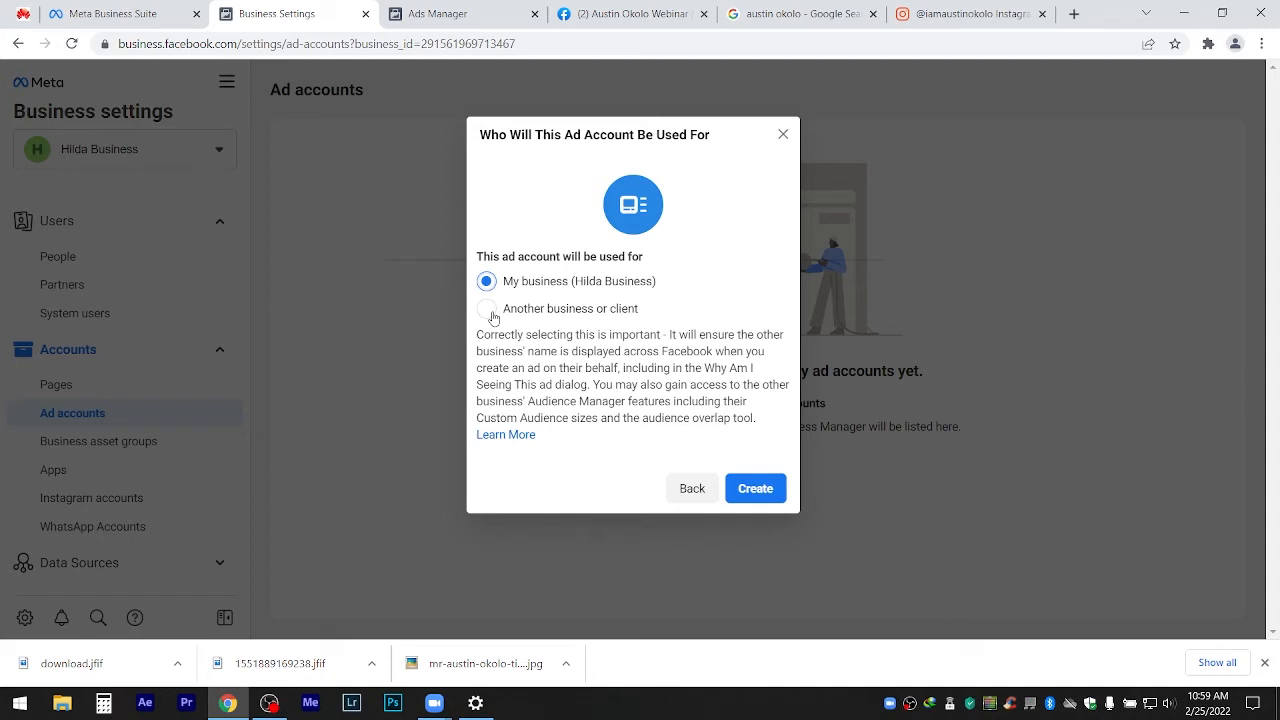
{"action": "left_click", "coordinate": [753, 489]}
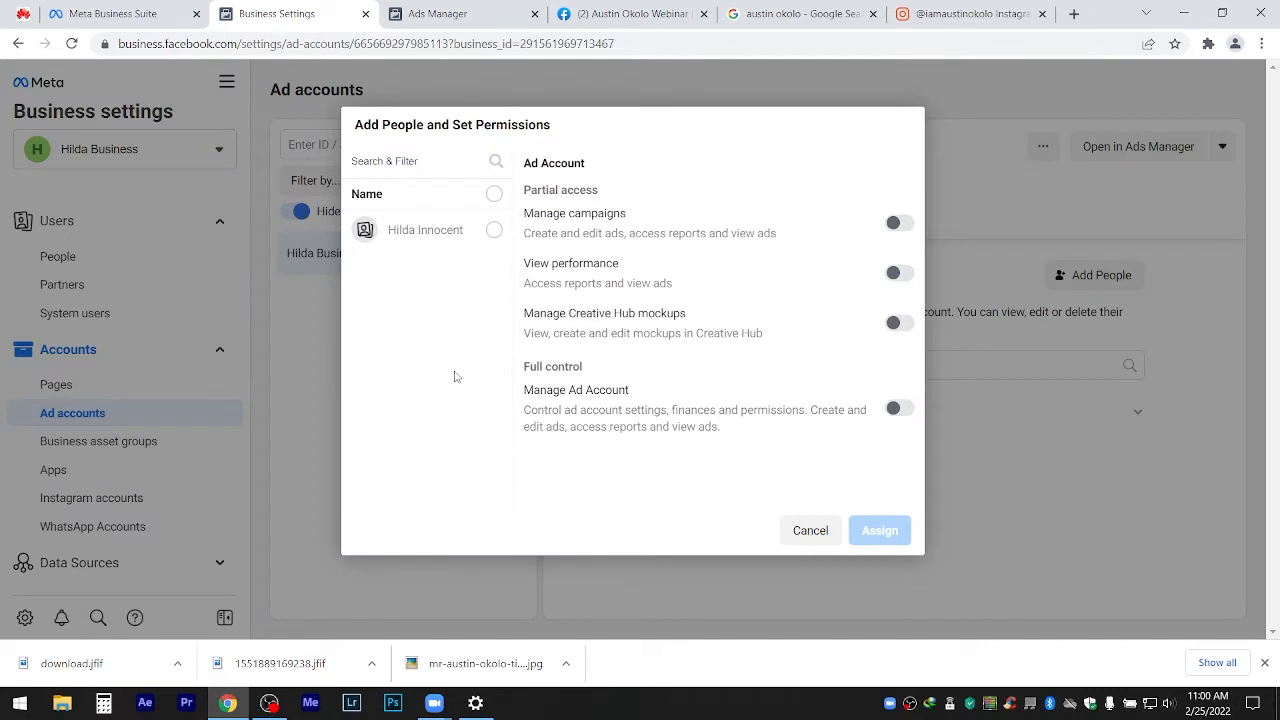
Assign the listed person Manage campaigns and Manage Ad Account permissions on the account.
{"action": "left_click", "coordinate": [491, 244]}
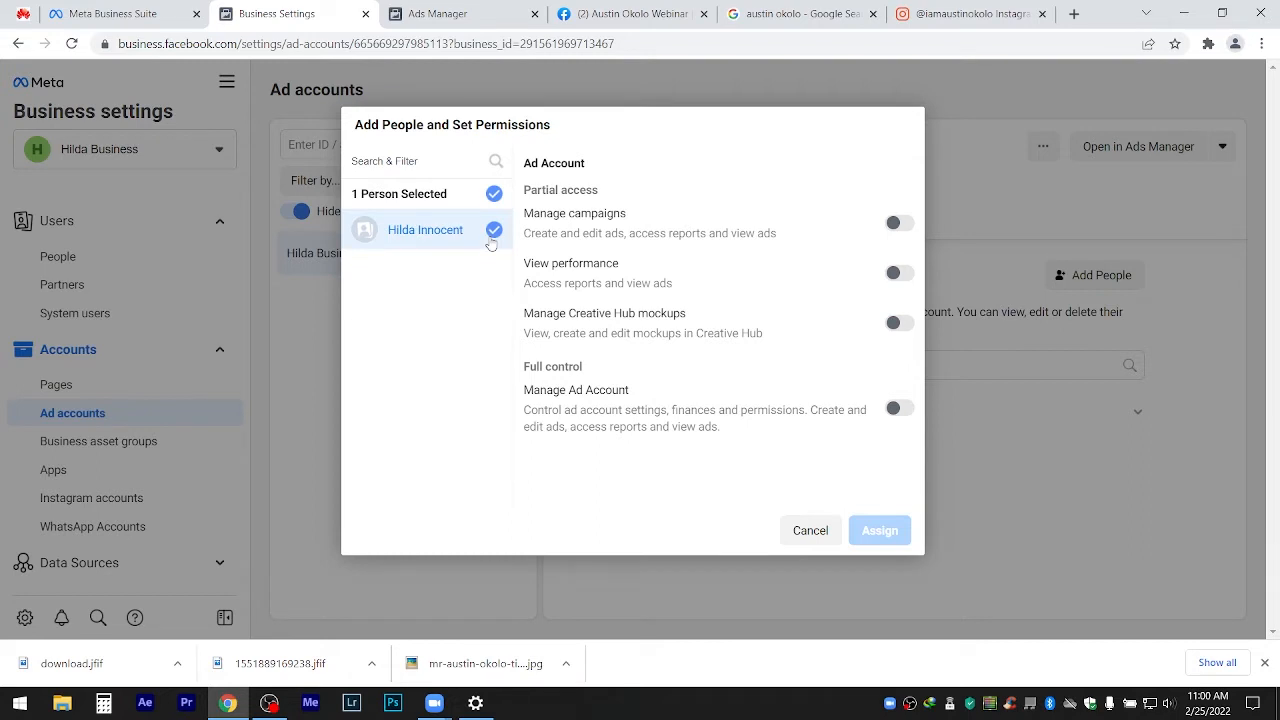
{"action": "left_click", "coordinate": [898, 232]}
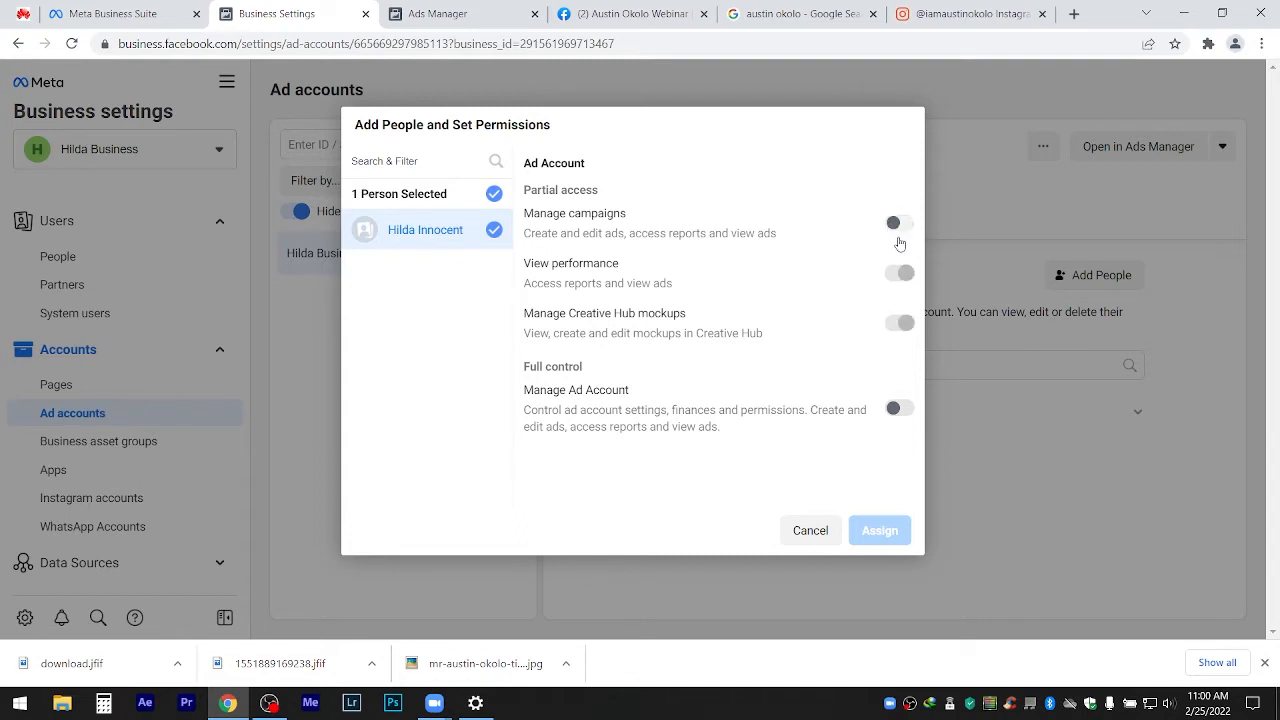
{"action": "left_click", "coordinate": [905, 413]}
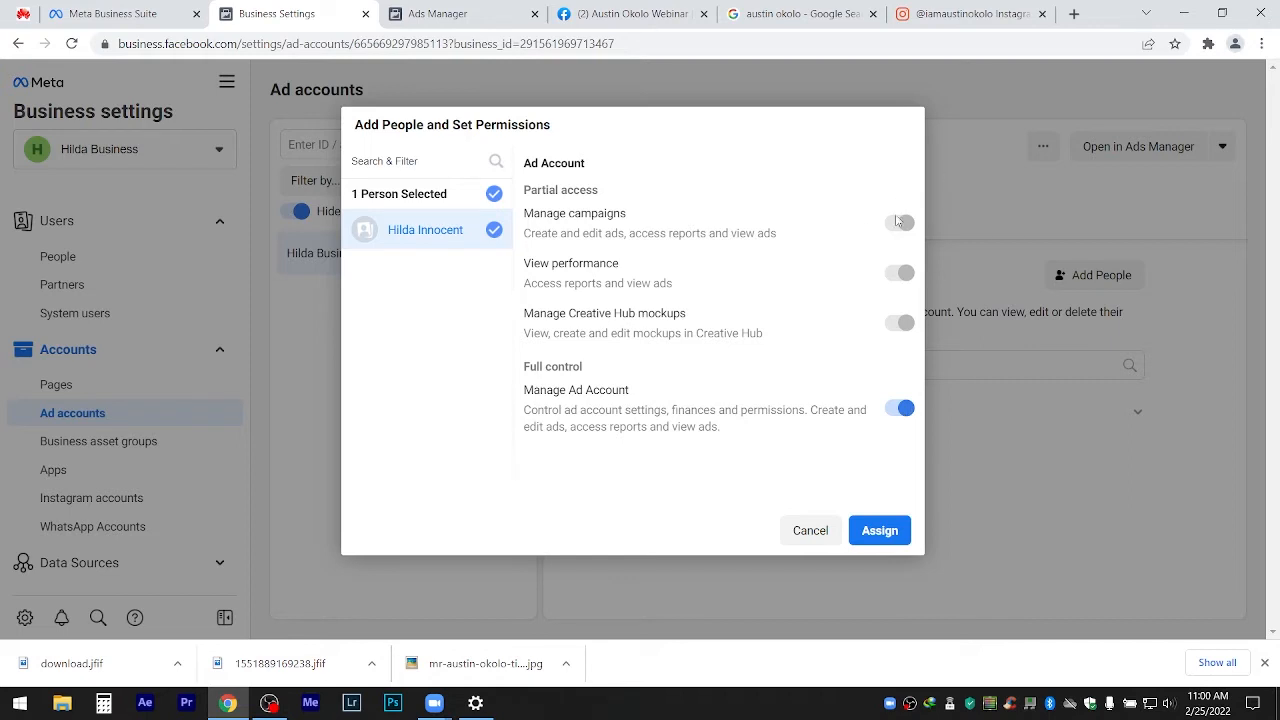
{"action": "left_click", "coordinate": [880, 530]}
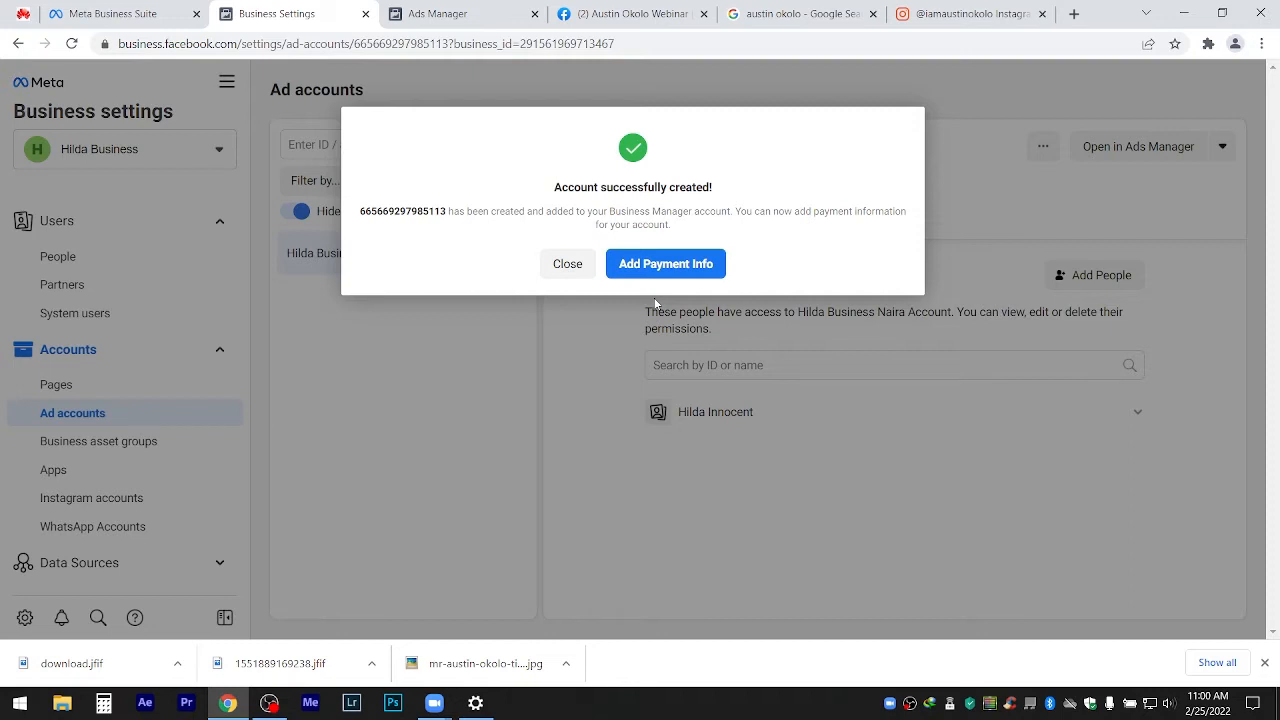
{"action": "left_click", "coordinate": [668, 266]}
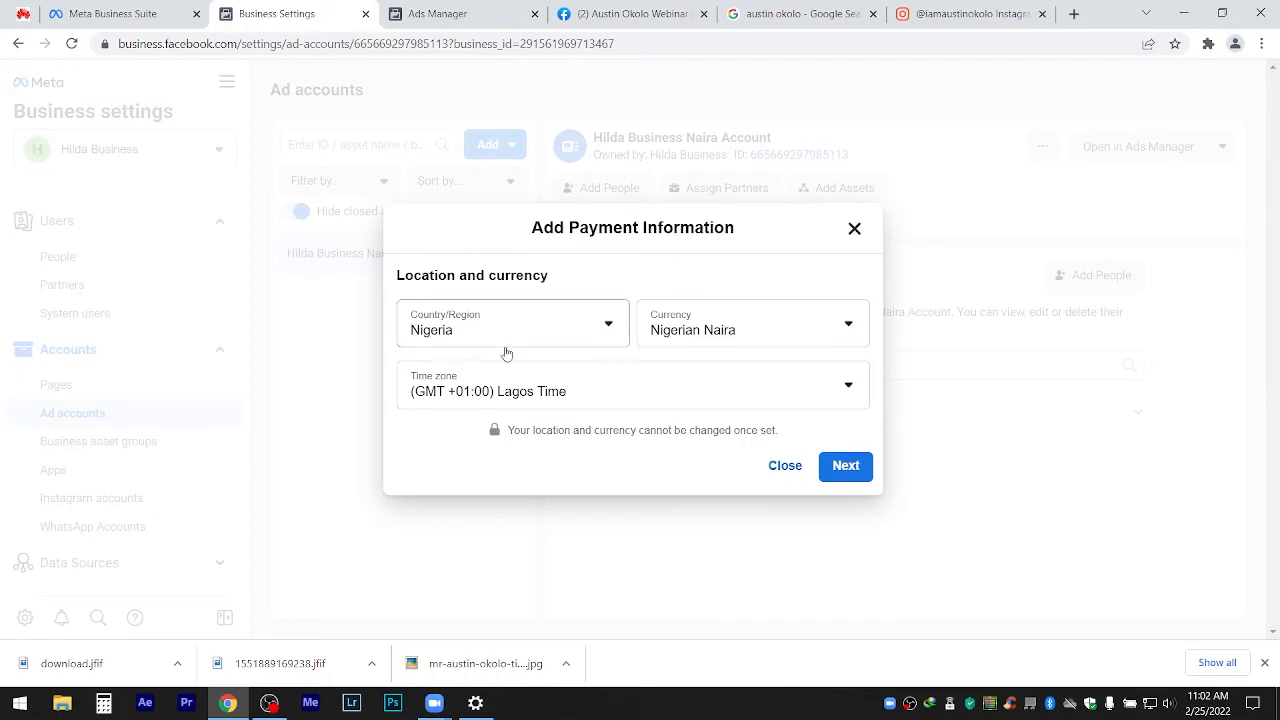
Confirm Nigeria/Naira, choose Naira Payment with MasterCard/VISA, and skip the VAT ID.
{"action": "left_click", "coordinate": [845, 464]}
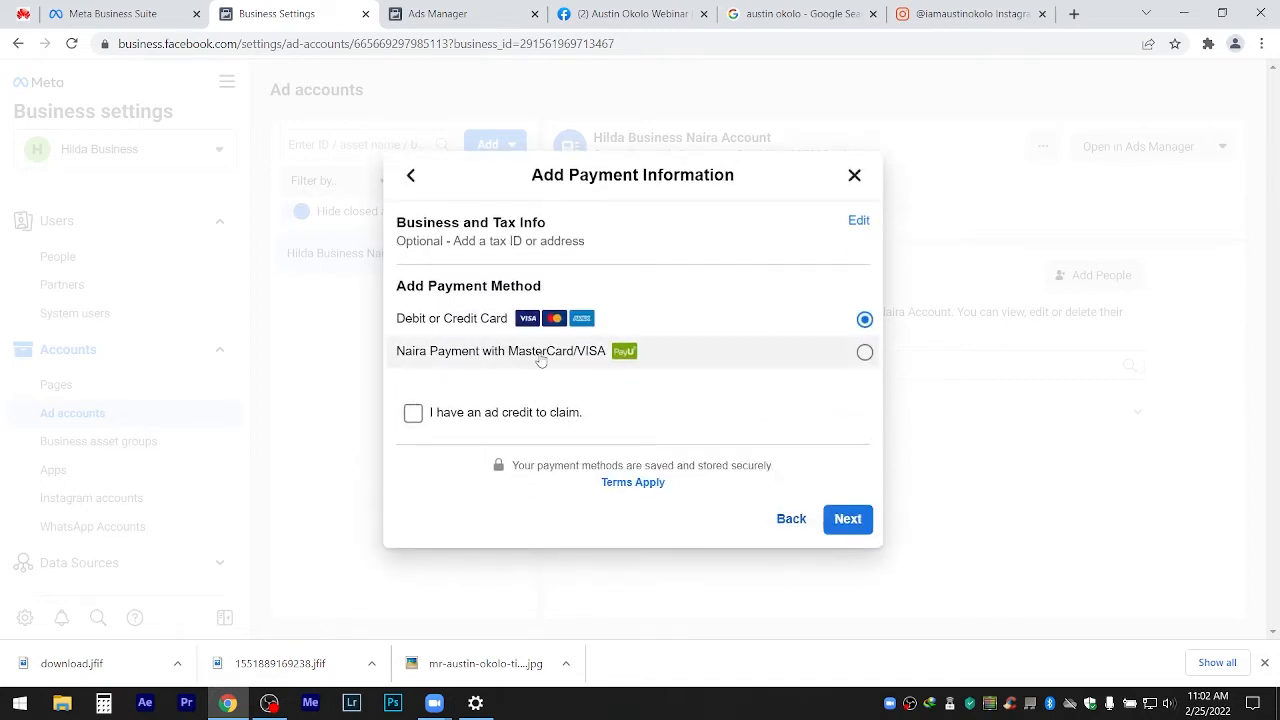
{"action": "left_click", "coordinate": [537, 360]}
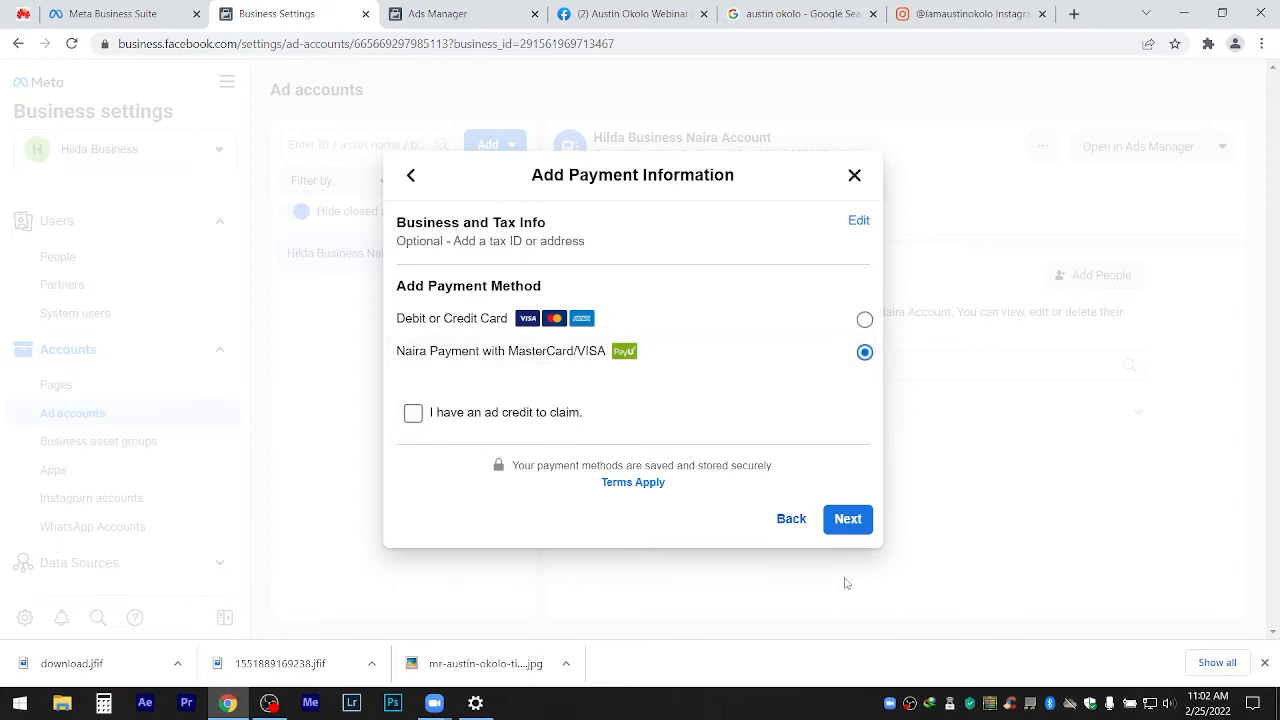
{"action": "left_click", "coordinate": [853, 528]}
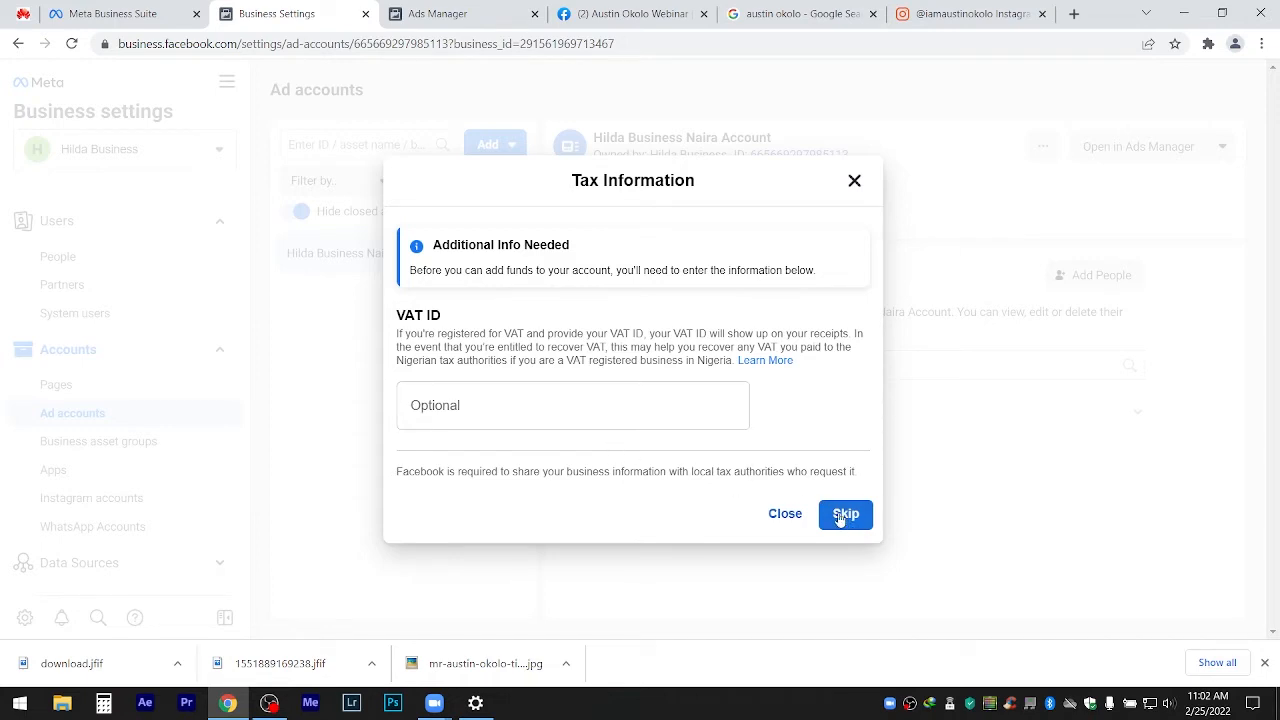
{"action": "left_click", "coordinate": [840, 515]}
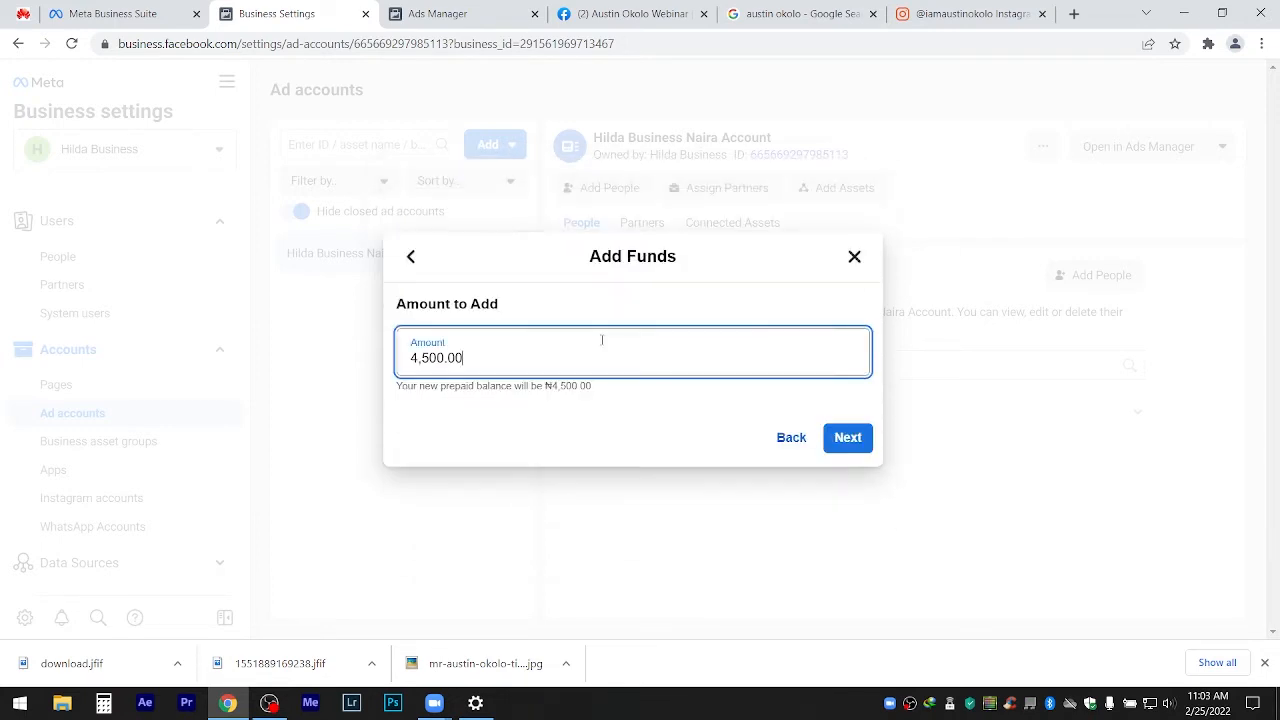
Enter a ₦500 funding amount, continue, then close the Add Funds dialog.
{"action": "double_click", "coordinate": [463, 357]}
{"action": "type", "text": "500"}
{"action": "left_click", "coordinate": [846, 445]}
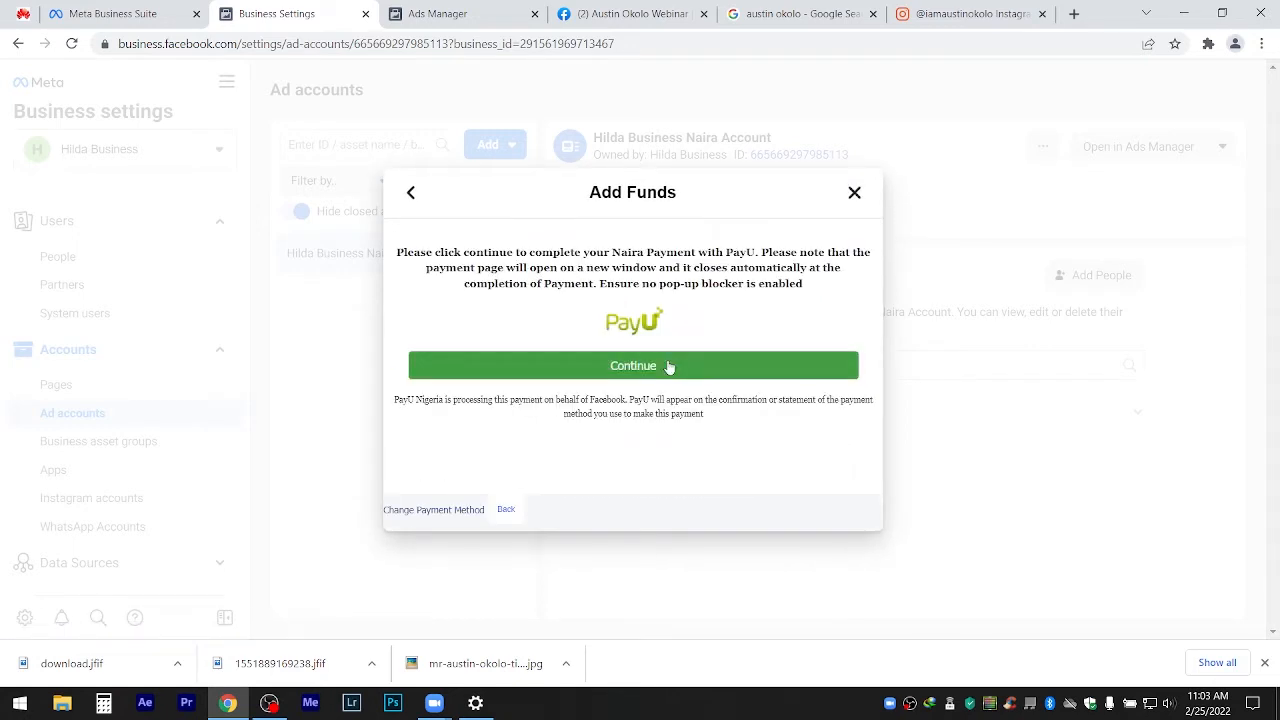
{"action": "left_click", "coordinate": [851, 196]}
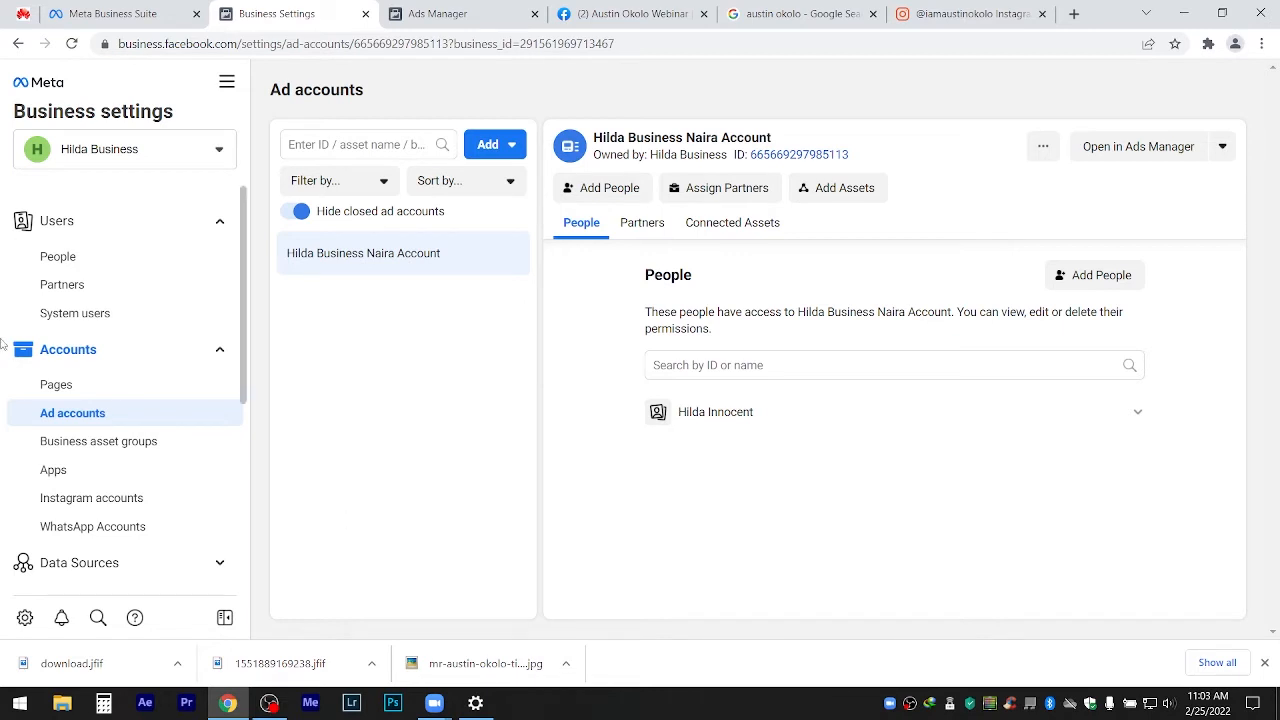
Go to the empty Pages section of Business Settings and show the Add options.
{"action": "left_click", "coordinate": [60, 388]}
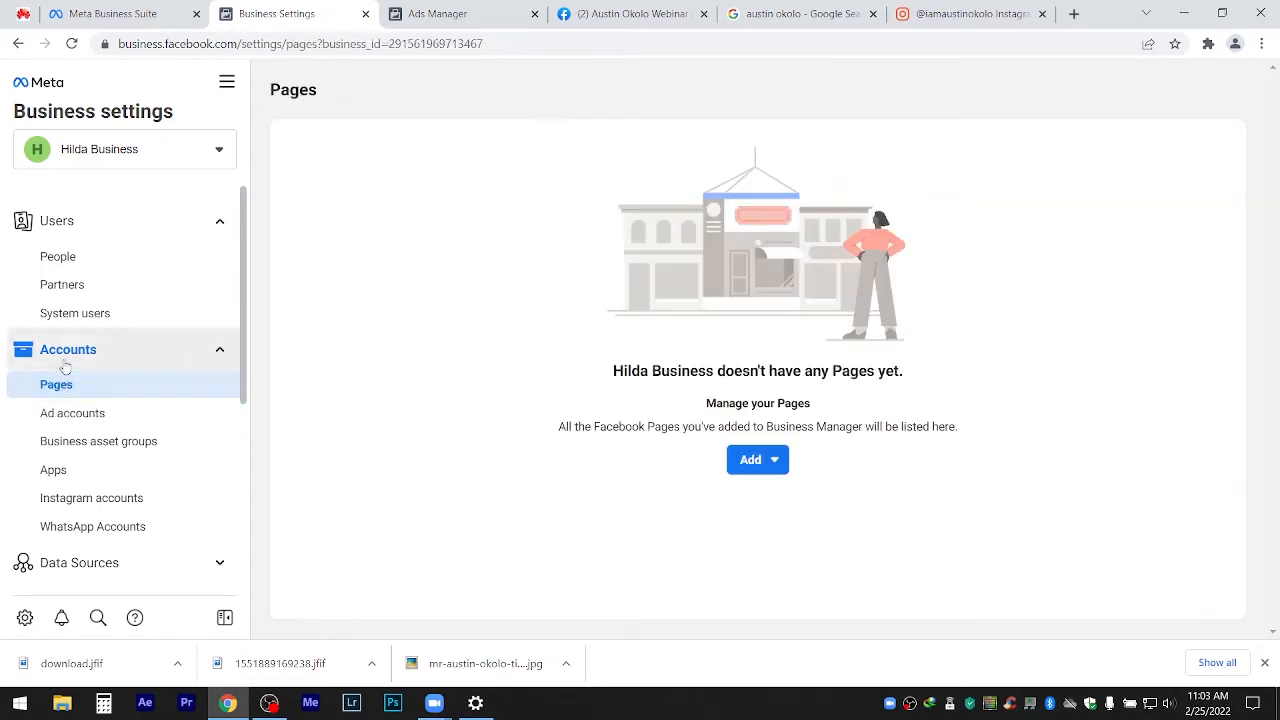
{"action": "left_click", "coordinate": [68, 418]}
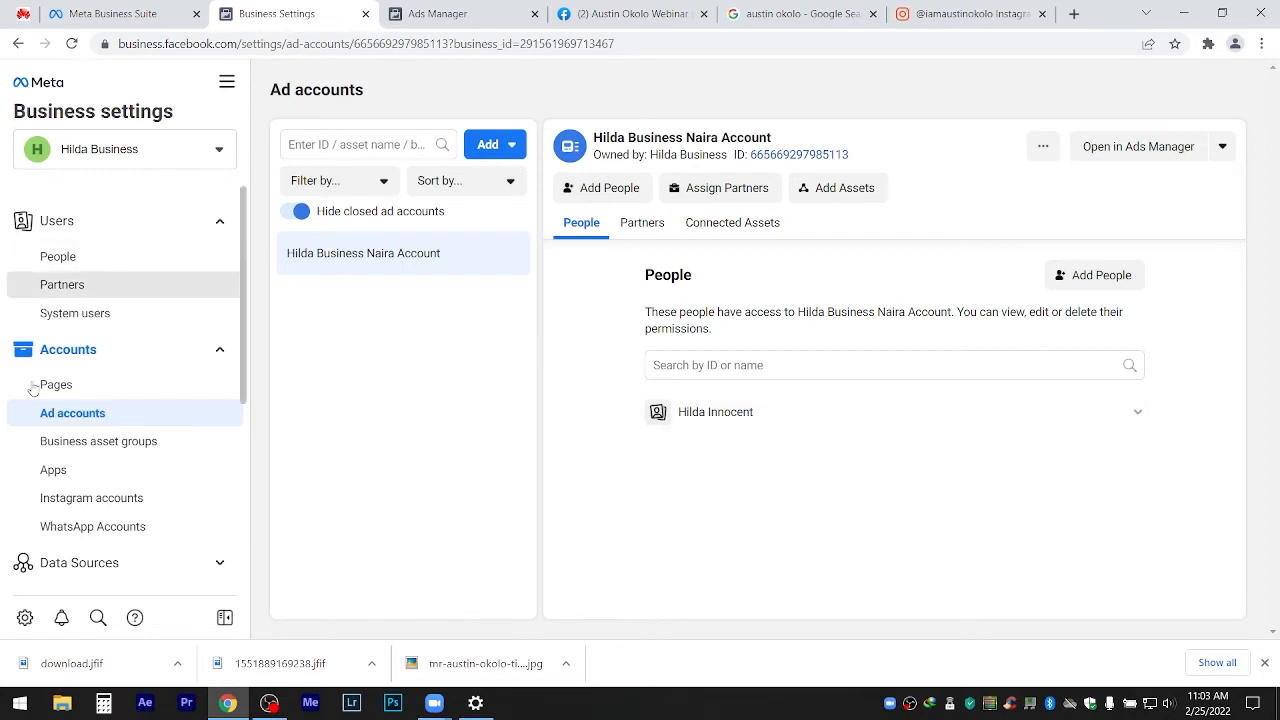
{"action": "left_click", "coordinate": [42, 385]}
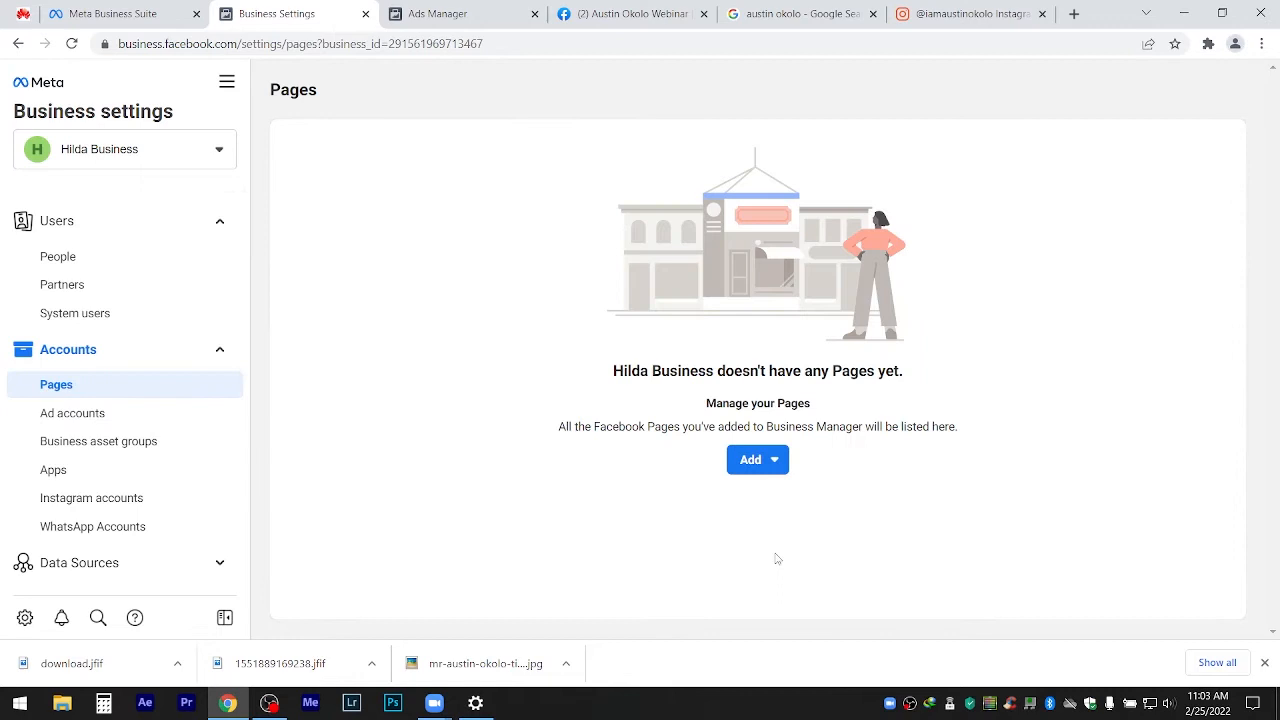
{"action": "left_click", "coordinate": [748, 475]}
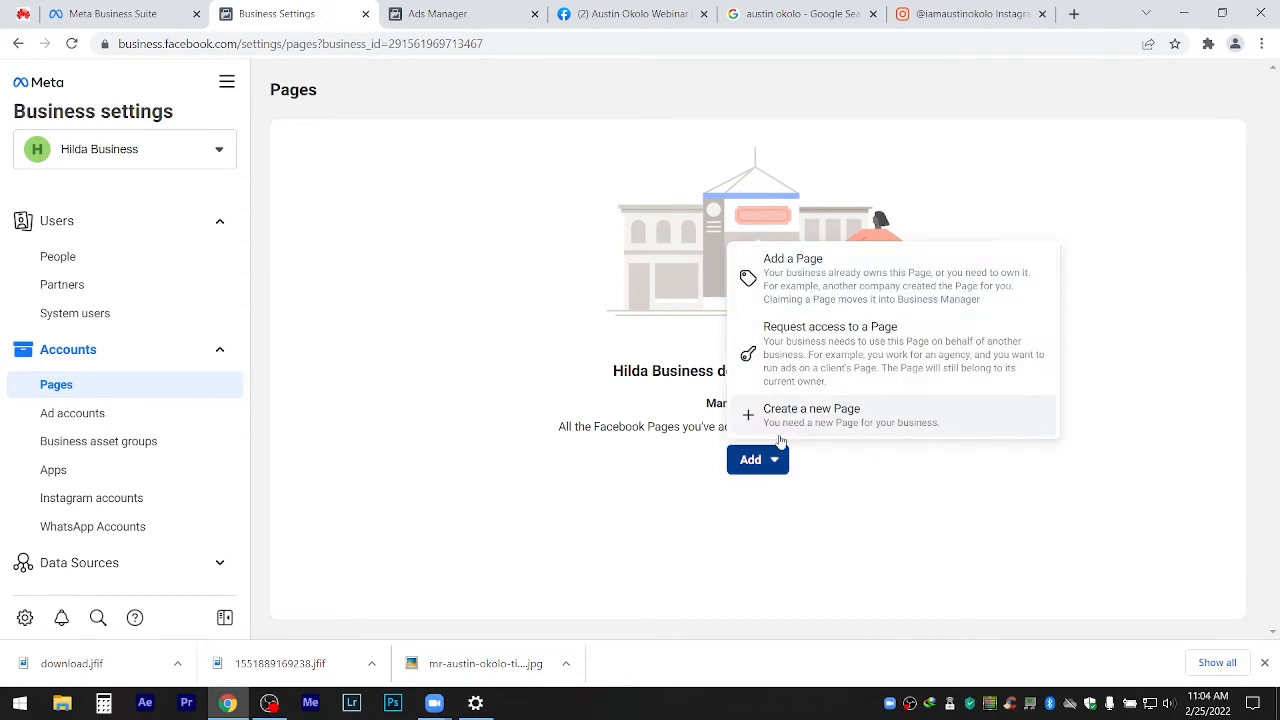
Add the existing Webinar Facebook Page to the business, then return to Ad accounts.
{"action": "left_click", "coordinate": [799, 290]}
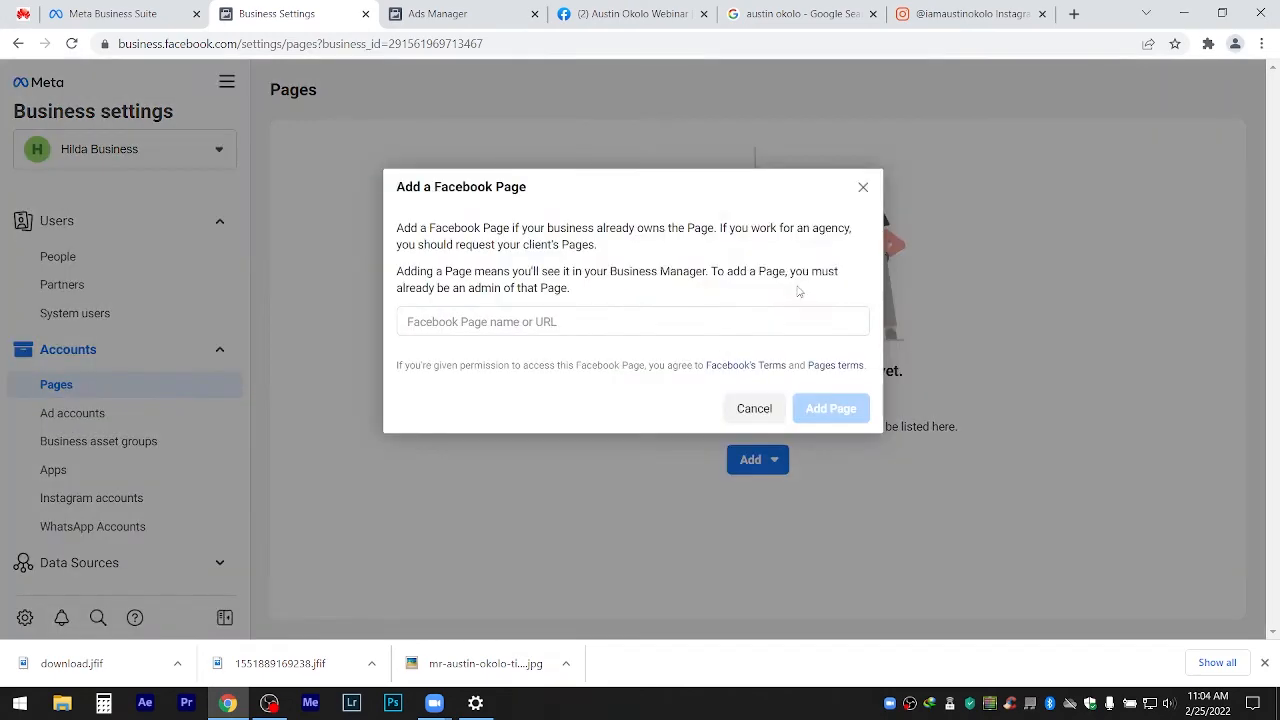
{"action": "left_click", "coordinate": [516, 322]}
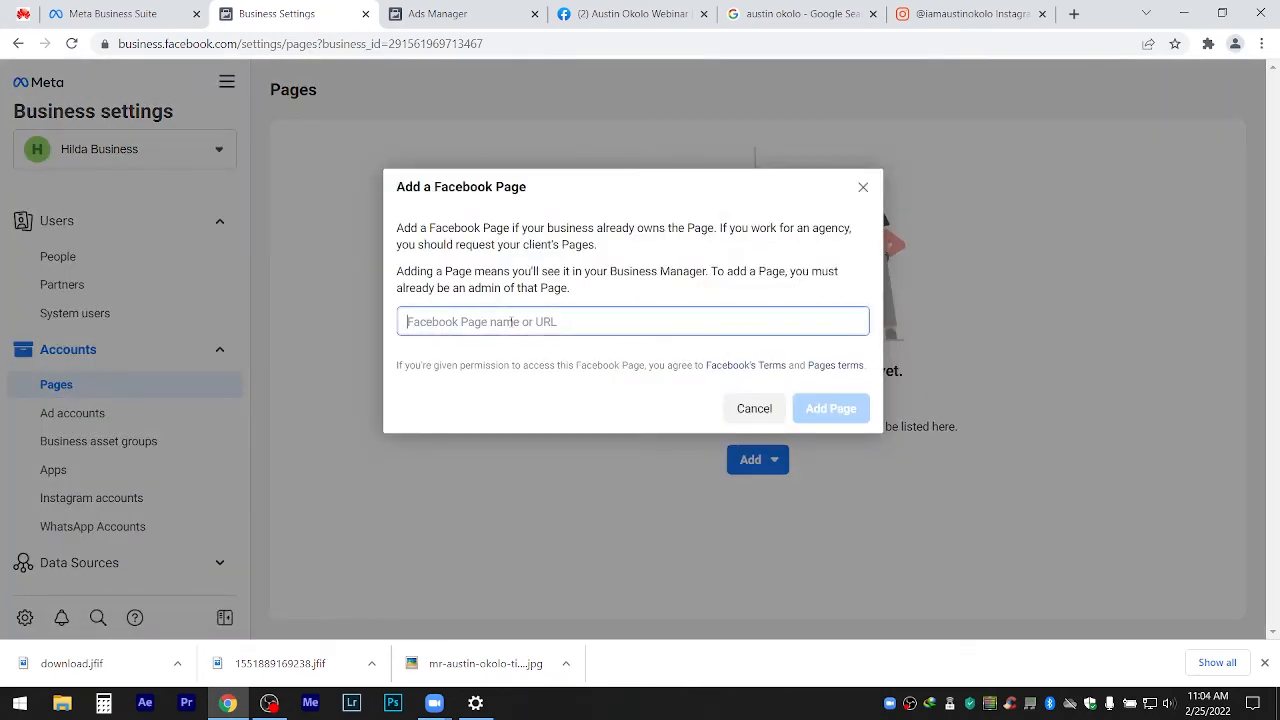
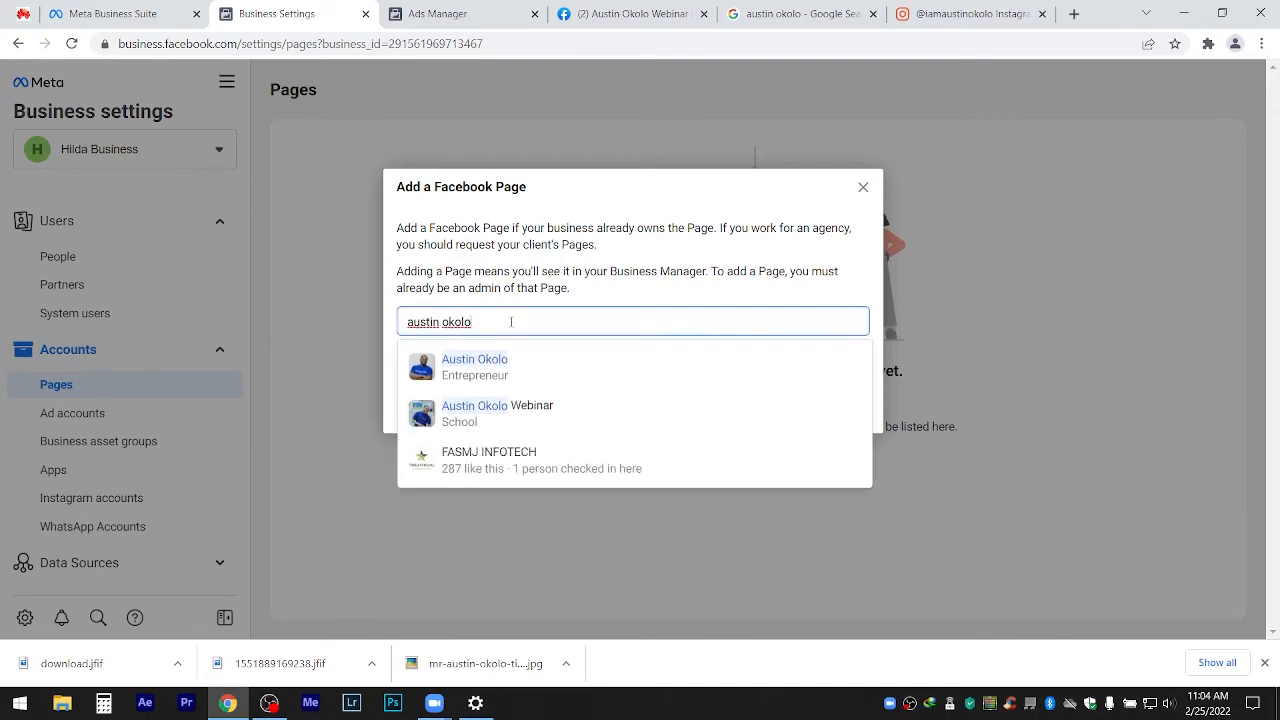
{"action": "left_click", "coordinate": [496, 409]}
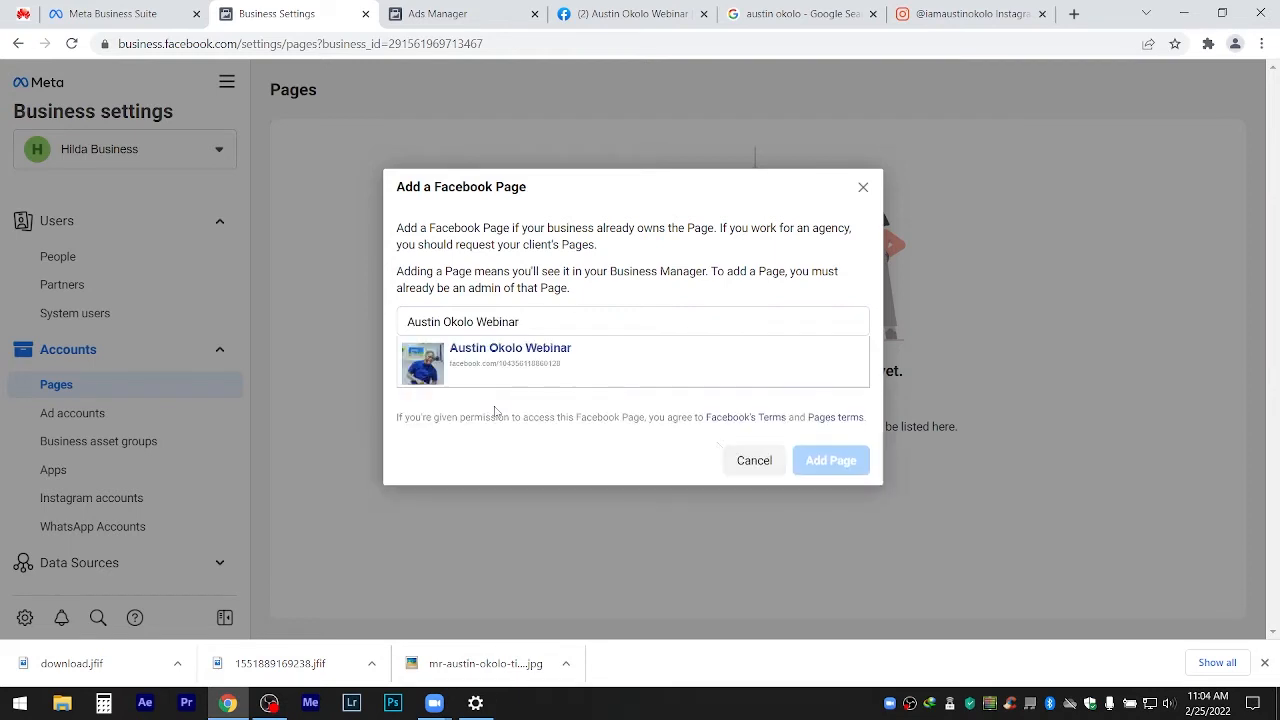
{"action": "left_click", "coordinate": [836, 470]}
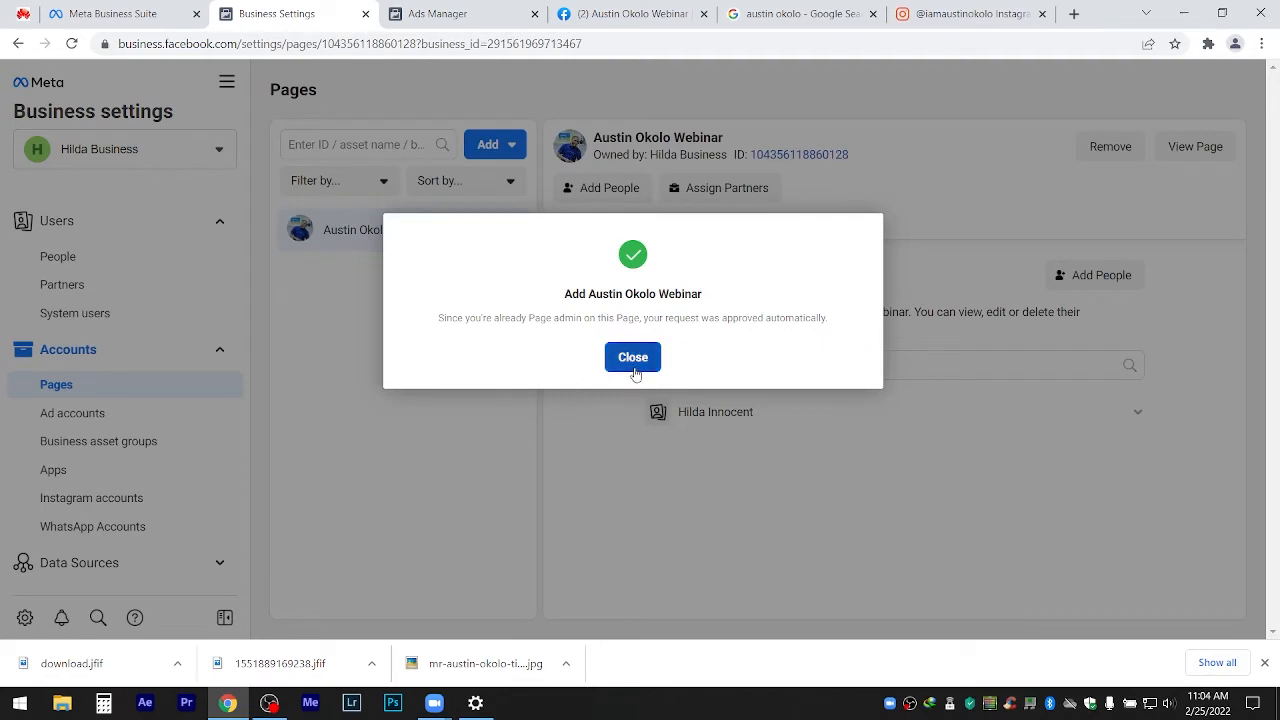
{"action": "left_click", "coordinate": [634, 366]}
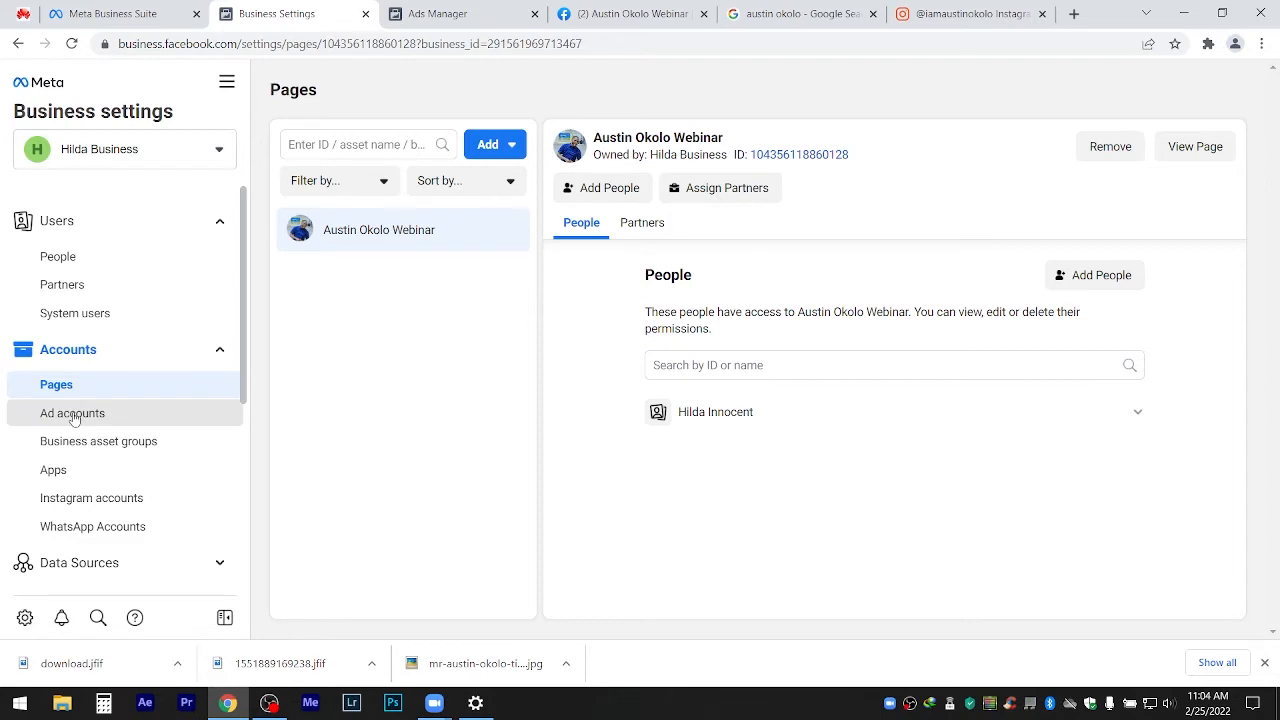
{"action": "left_click", "coordinate": [73, 416]}
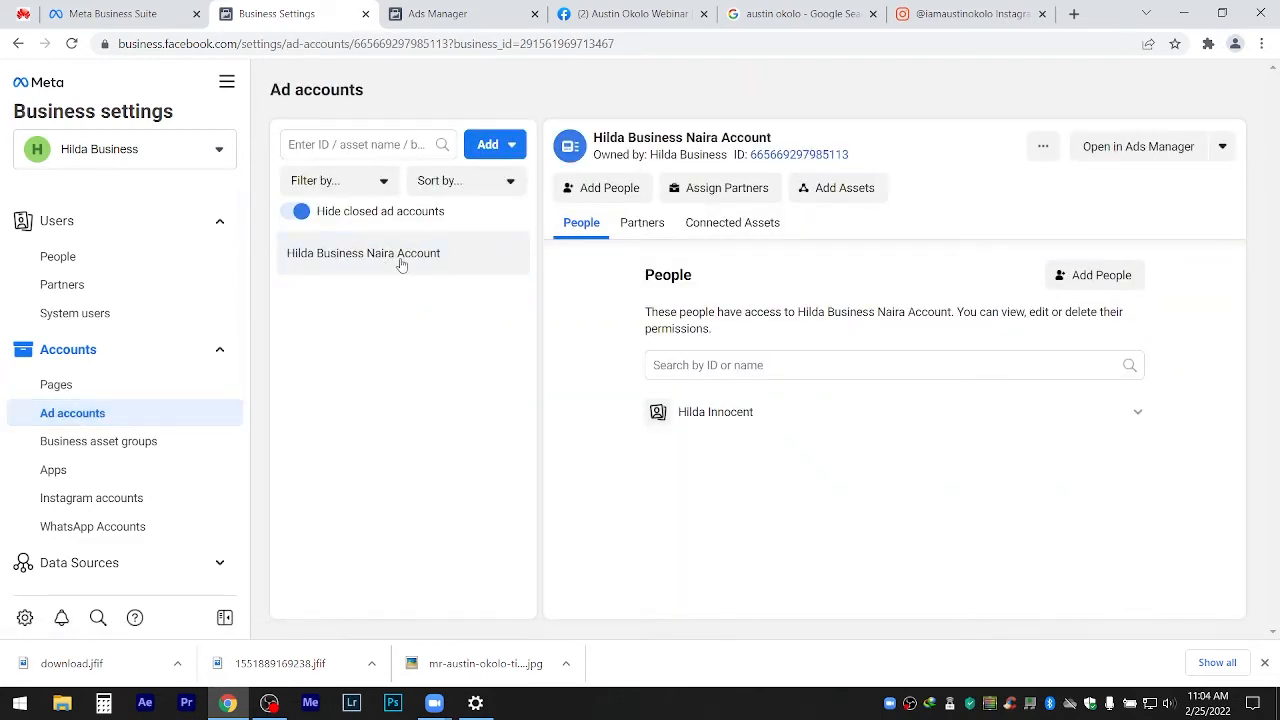
Leave the Naira ad account details and return to the webinar Page's Business Home.
{"action": "left_click", "coordinate": [48, 386]}
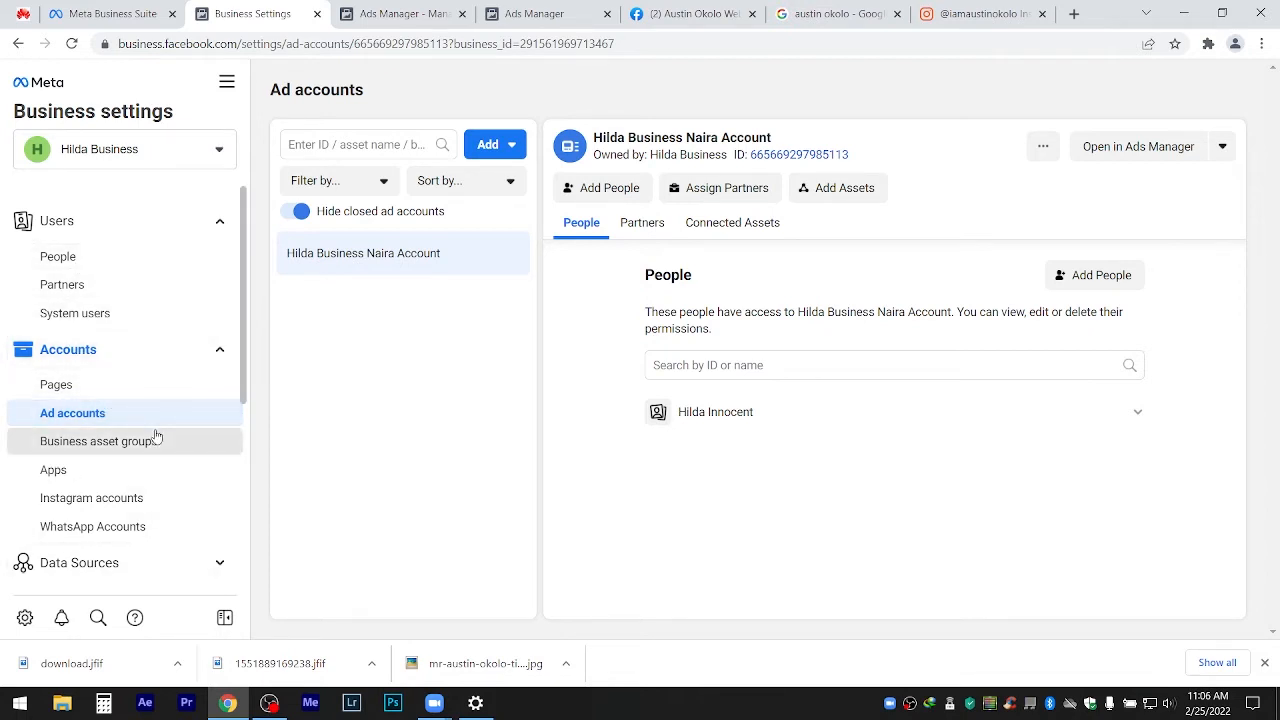
{"action": "left_click_drag", "start_coordinate": [247, 357], "coordinate": [292, 236]}
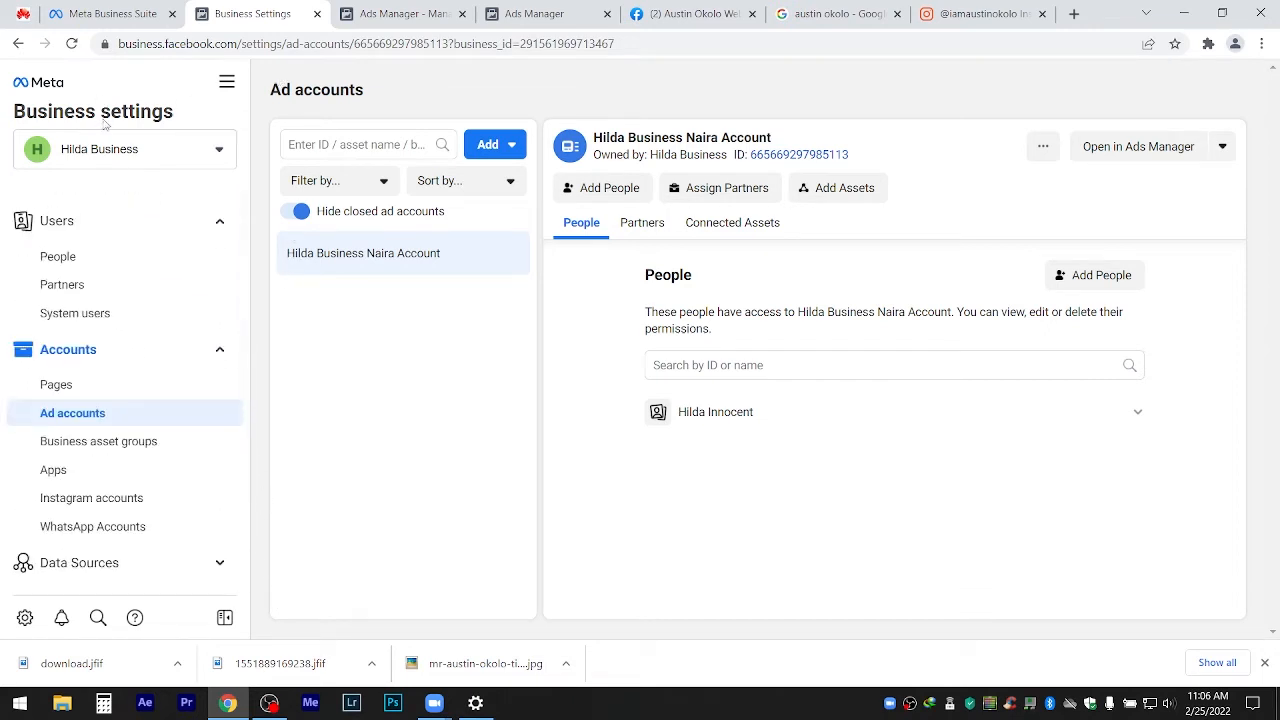
{"action": "left_click", "coordinate": [36, 88]}
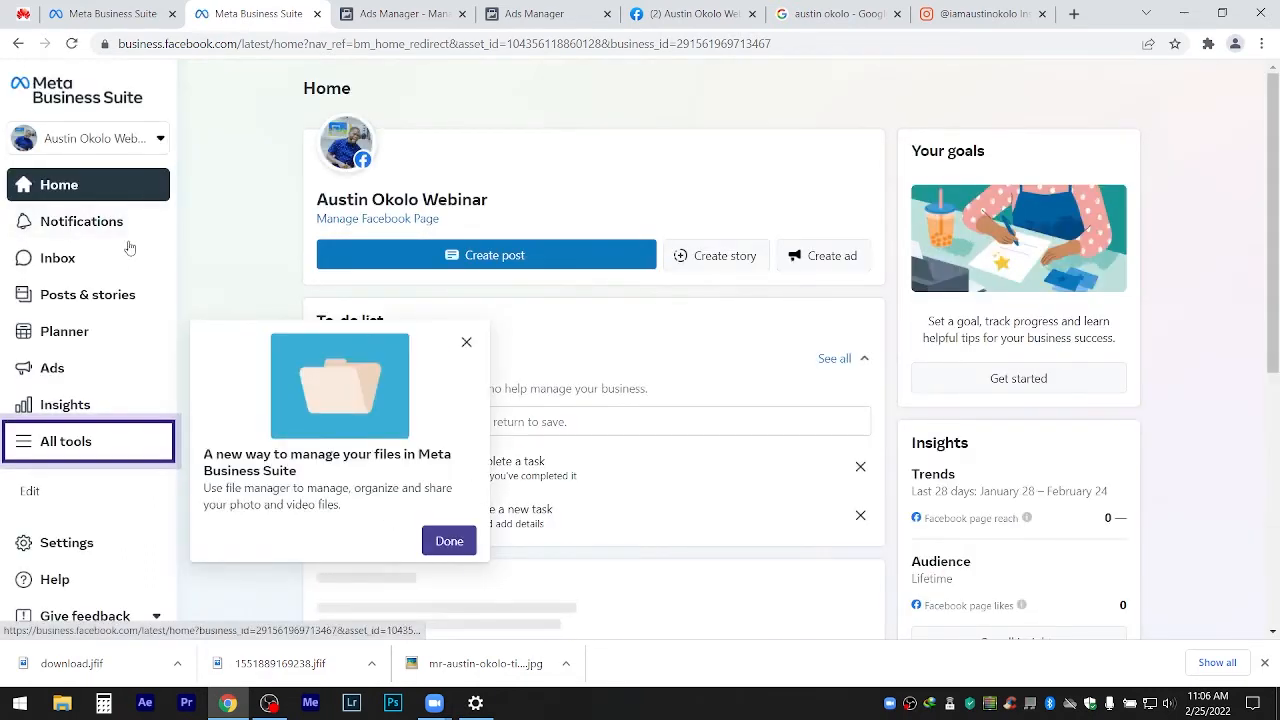
Dismiss the File Manager tip and open Billing to view the Naira account's ₦0.00 payment activity.
{"action": "left_click", "coordinate": [59, 447]}
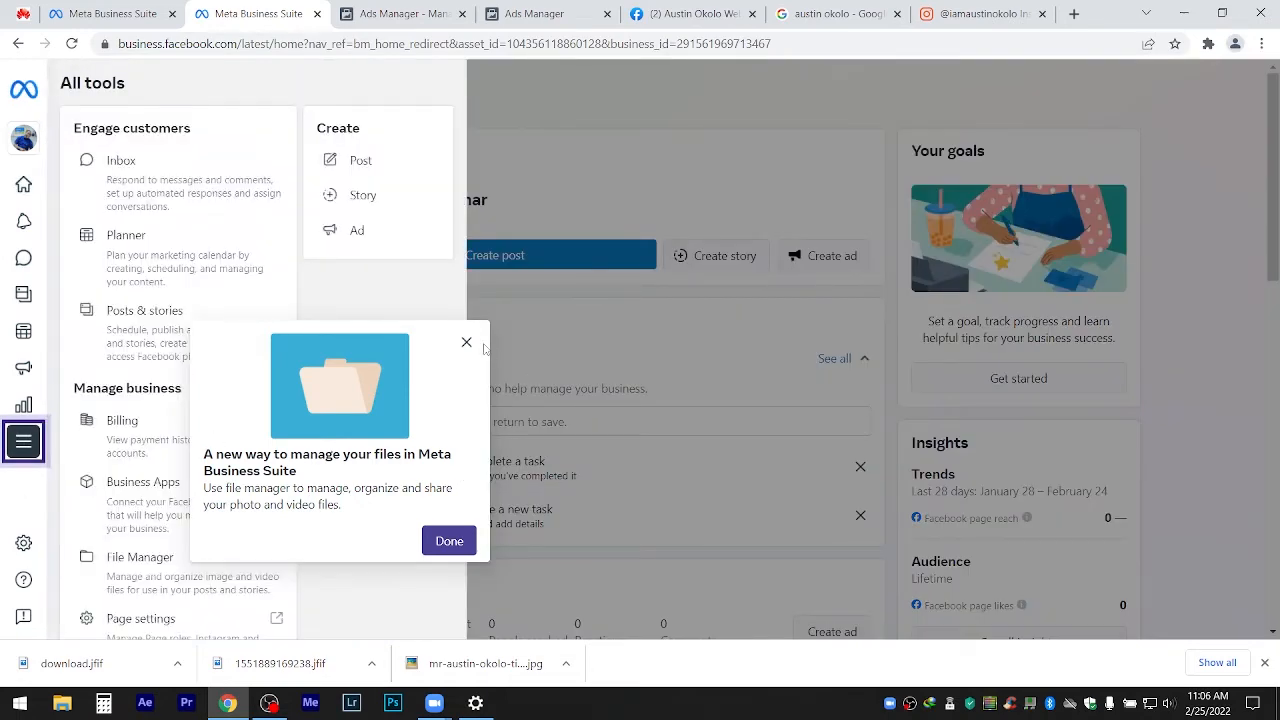
{"action": "left_click", "coordinate": [466, 342]}
{"action": "left_click", "coordinate": [52, 442]}
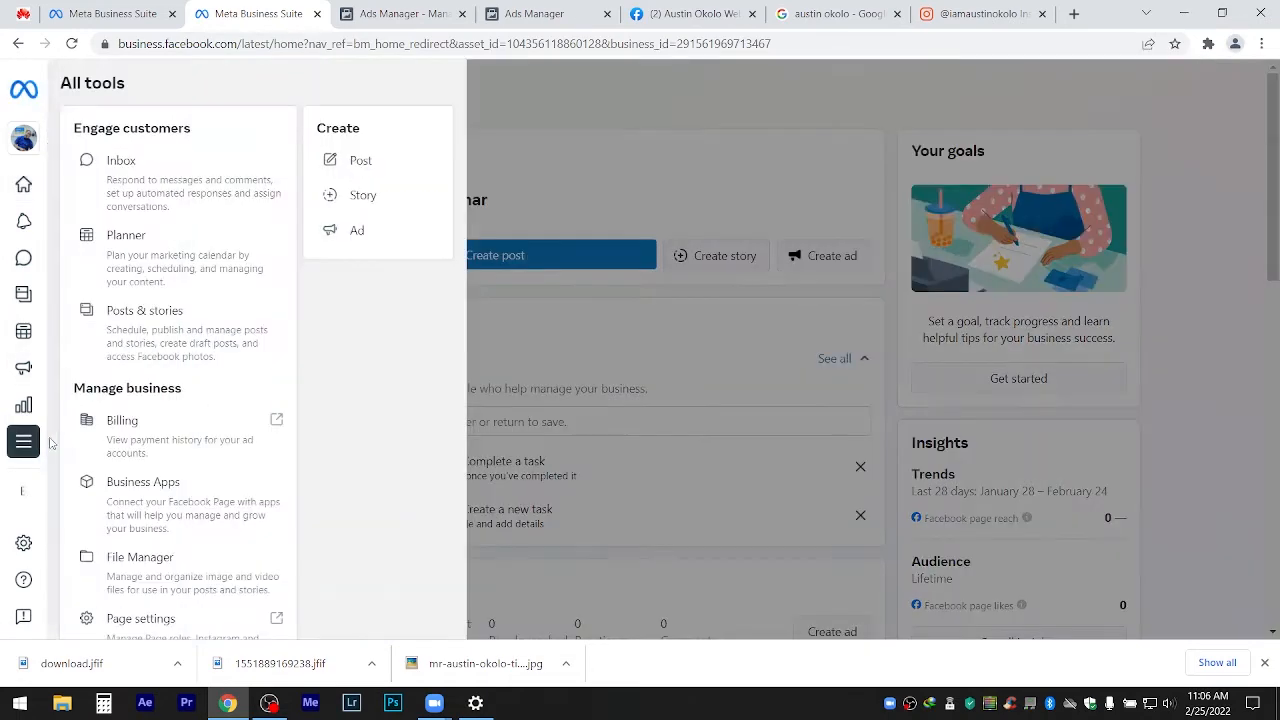
{"action": "left_click", "coordinate": [163, 447]}
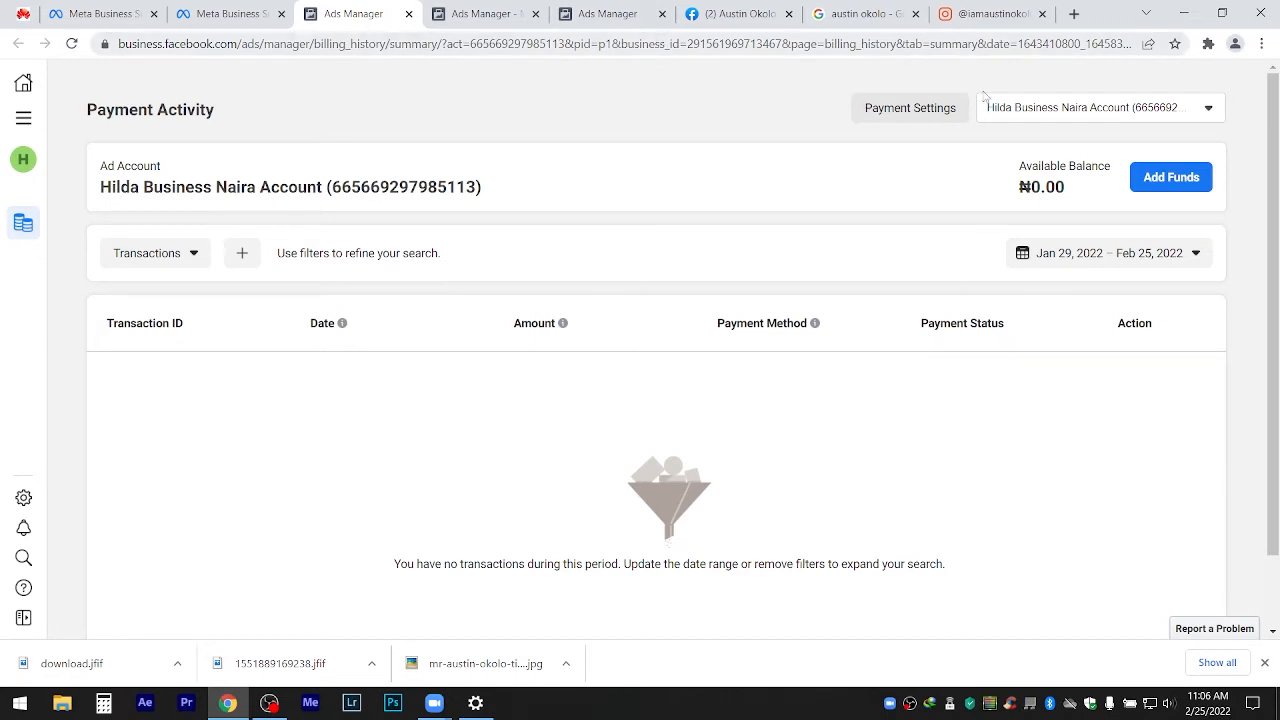
{"action": "left_click", "coordinate": [1034, 114]}
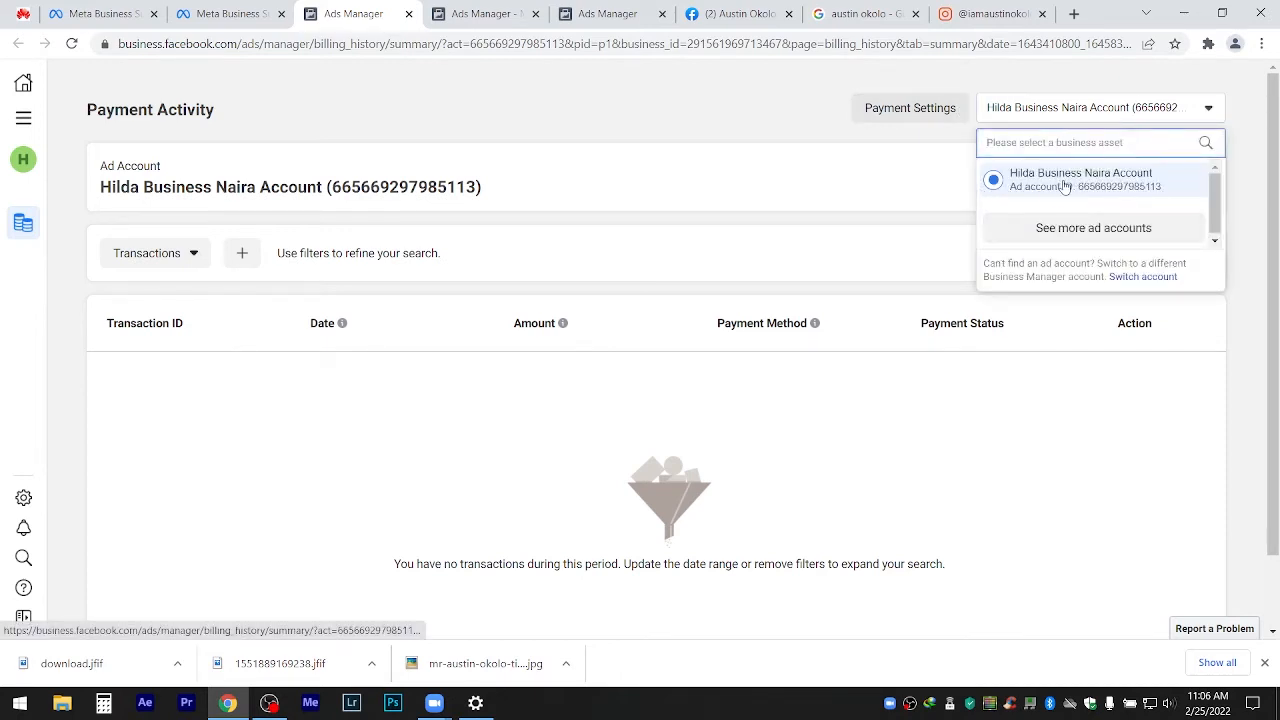
{"action": "left_click", "coordinate": [918, 163]}
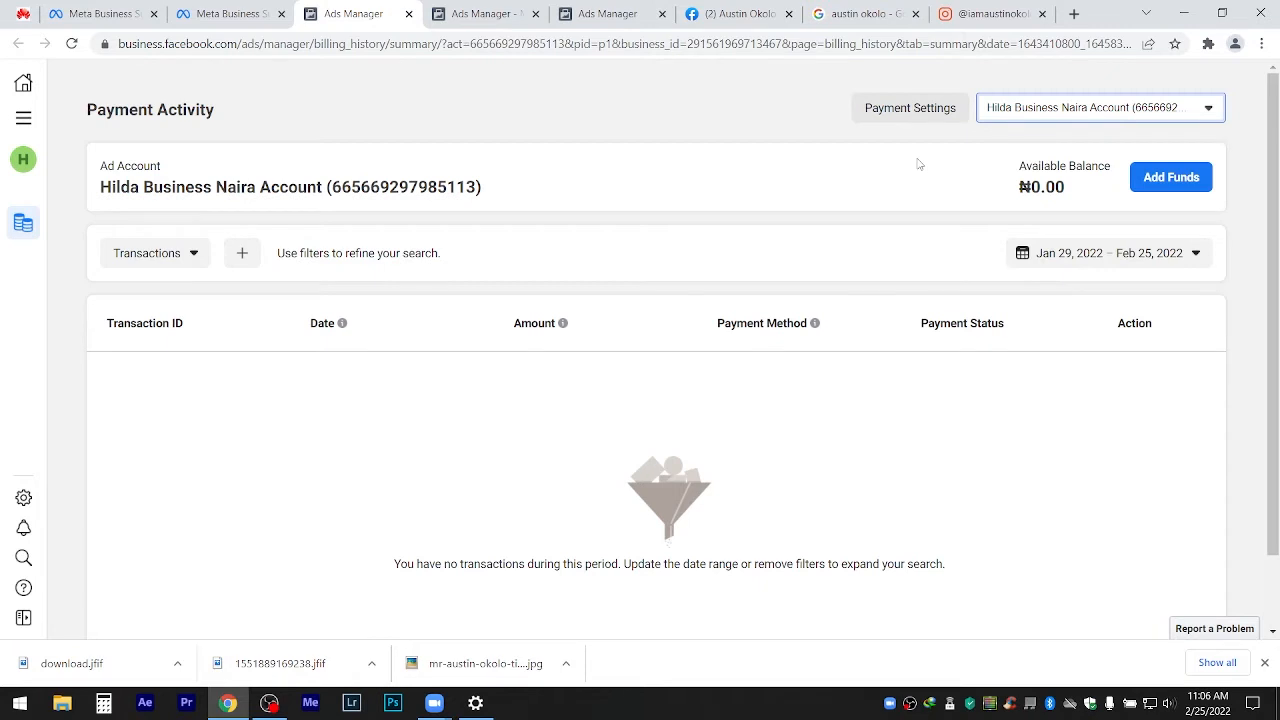
{"action": "left_click", "coordinate": [1066, 107]}
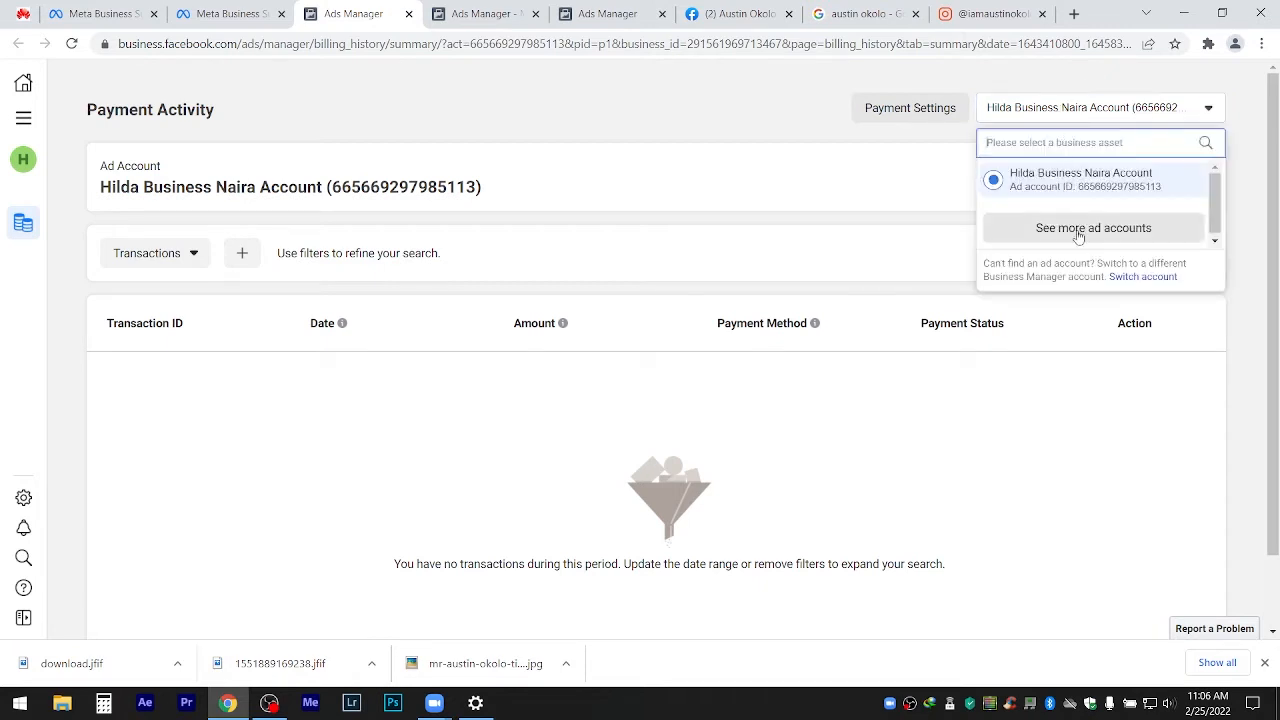
{"action": "left_click_drag", "start_coordinate": [1215, 206], "coordinate": [1218, 227]}
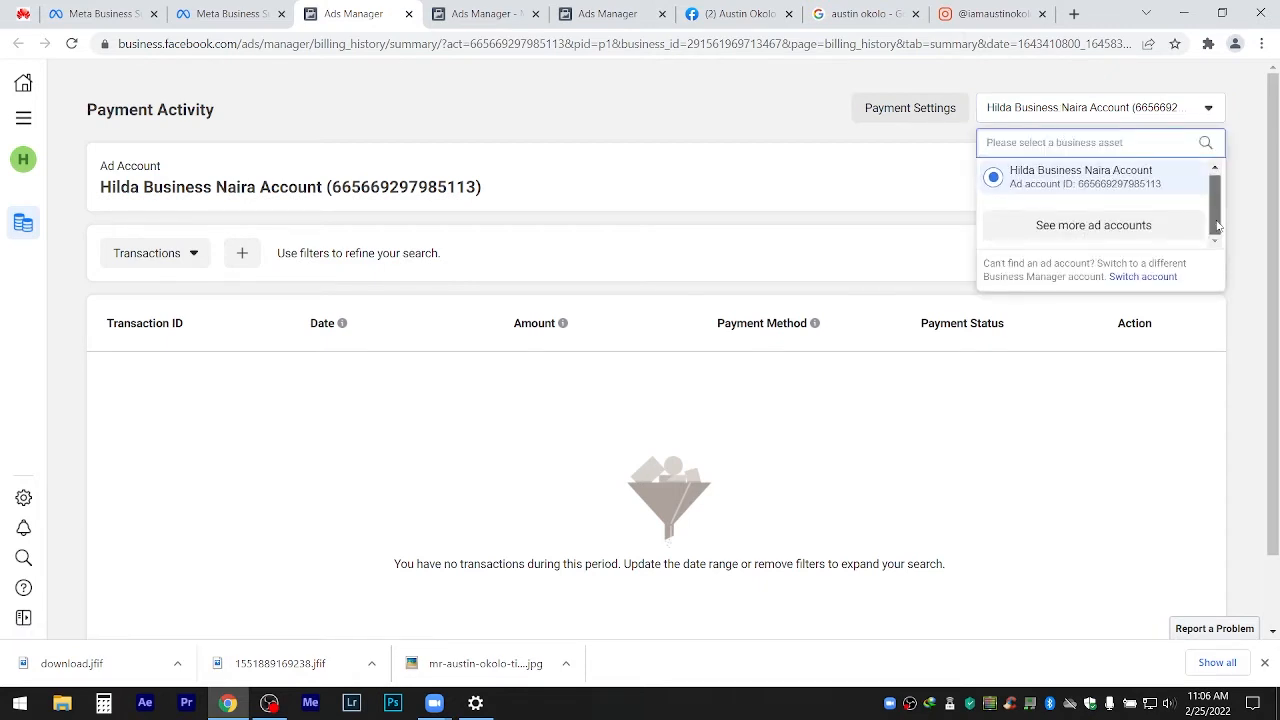
{"action": "left_click", "coordinate": [786, 177]}
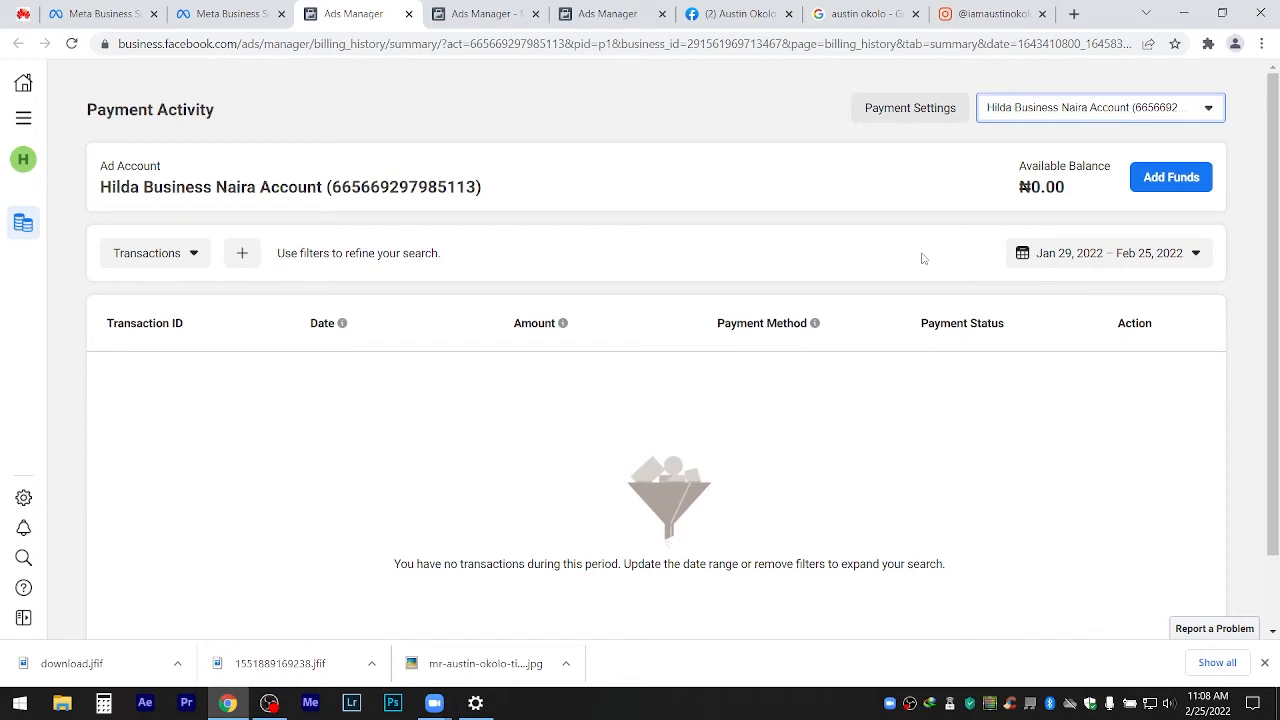
Add funds of ₦500, replacing 4,500.00, paying via Naira MasterCard/VISA, and submit.
{"action": "left_click", "coordinate": [1171, 181]}
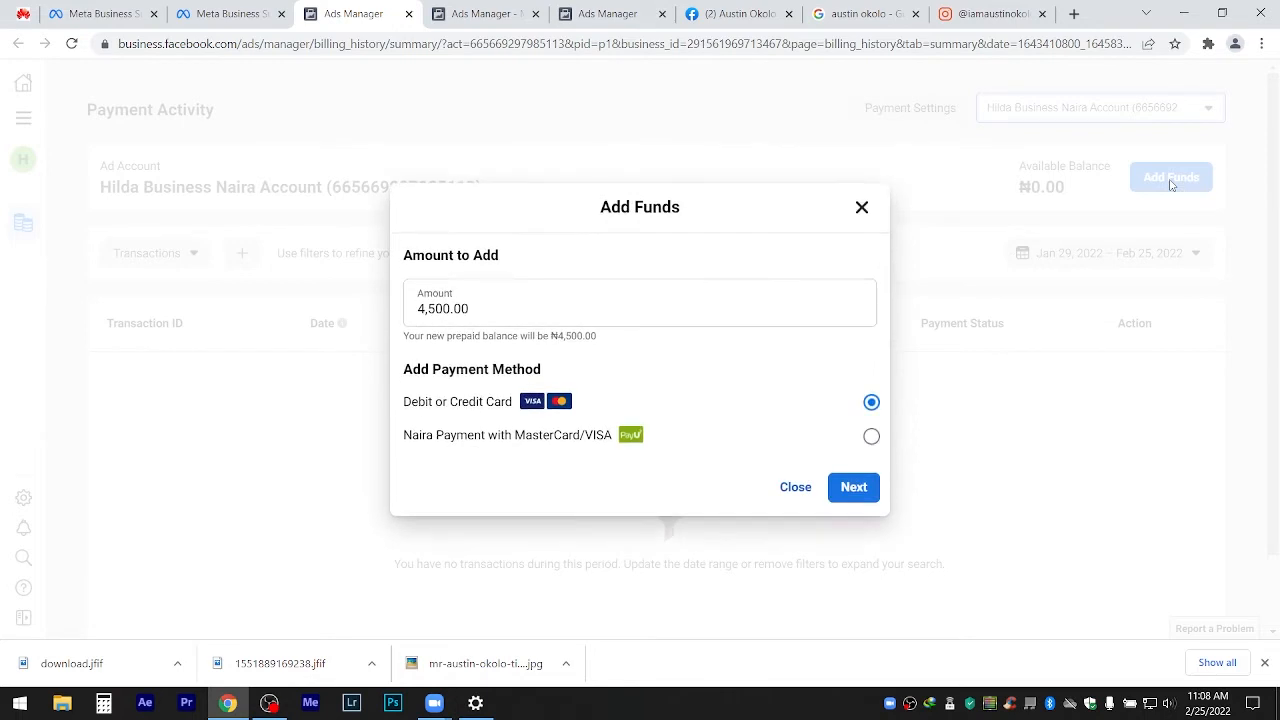
{"action": "left_click_drag", "start_coordinate": [524, 299], "coordinate": [318, 325]}
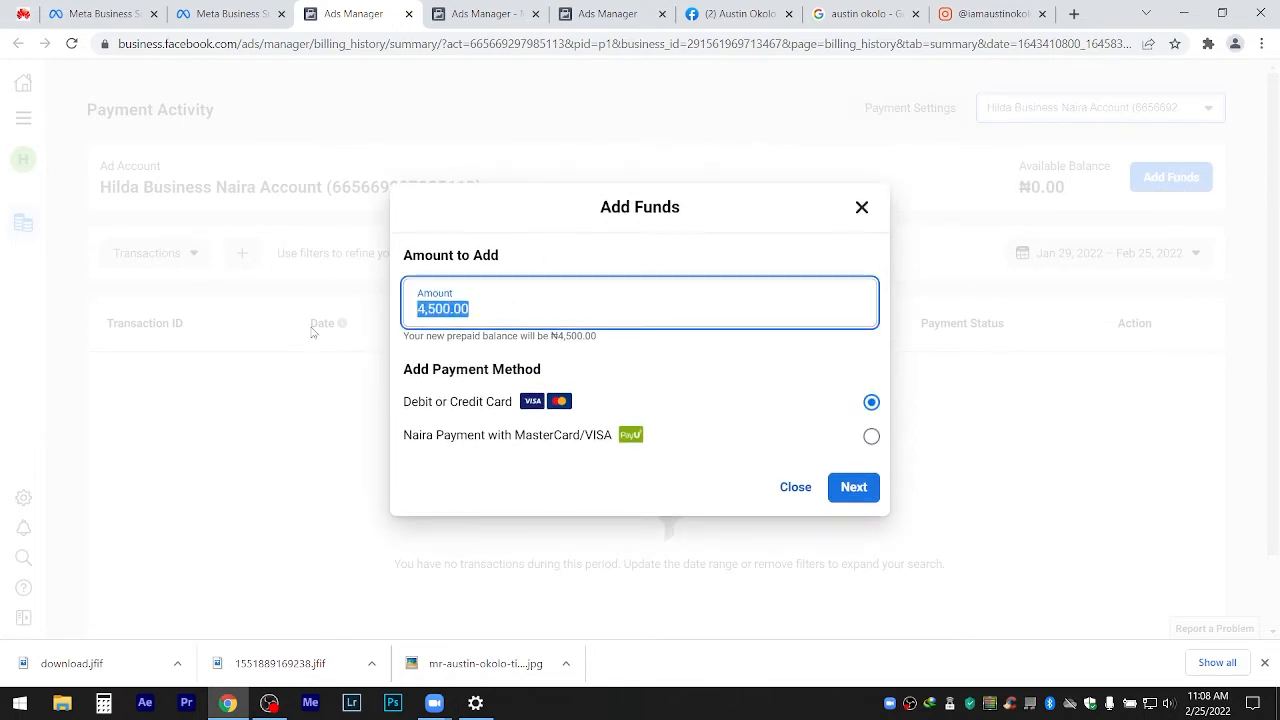
{"action": "type", "text": "500"}
{"action": "key", "text": "BackSpace"}
{"action": "key", "text": "BackSpace"}
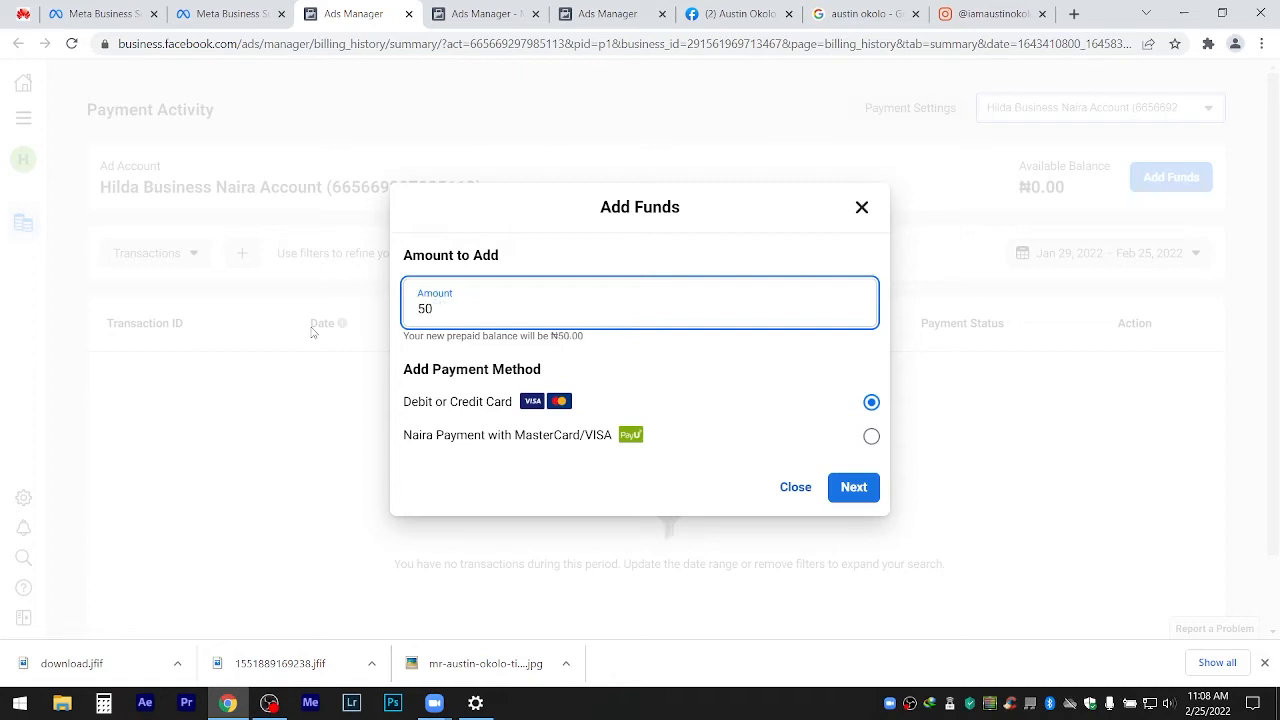
{"action": "type", "text": "00"}
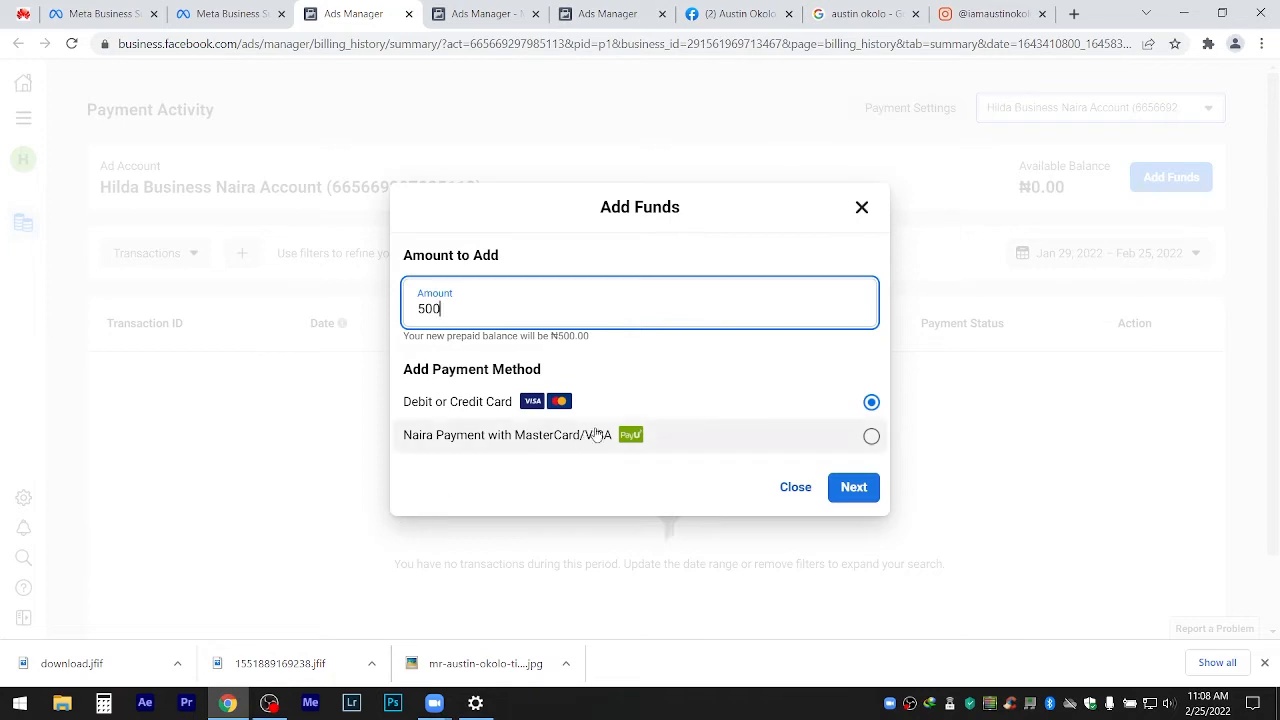
{"action": "left_click", "coordinate": [871, 437]}
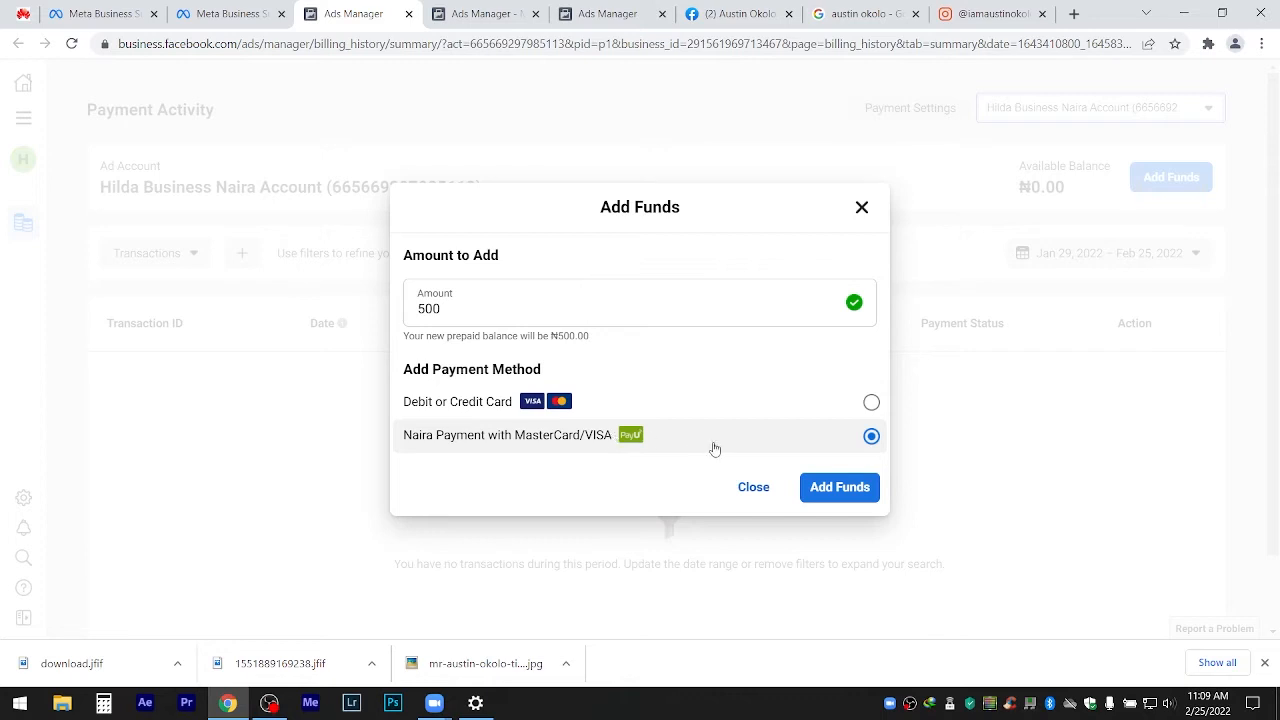
{"action": "left_click", "coordinate": [853, 497]}
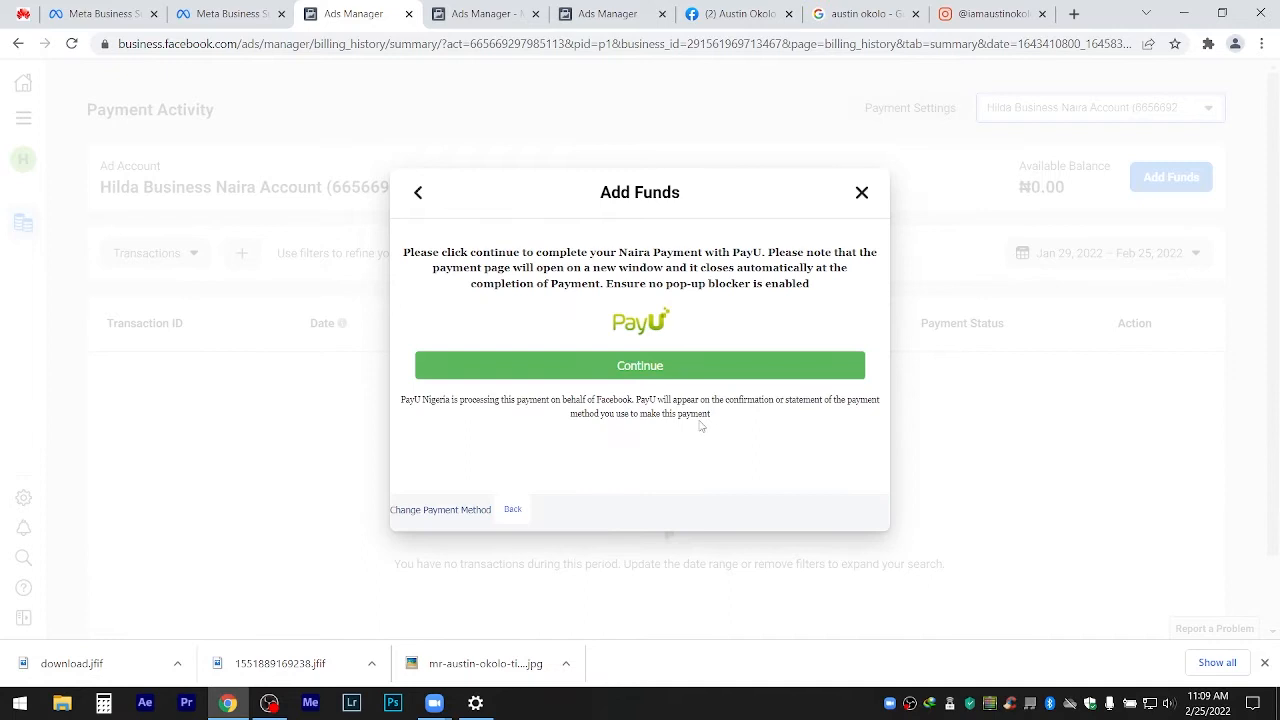
Continue to PayU, pay NGN500.00 by card with the card details, and accept the bank's OTP terms.
{"action": "left_click", "coordinate": [642, 378]}
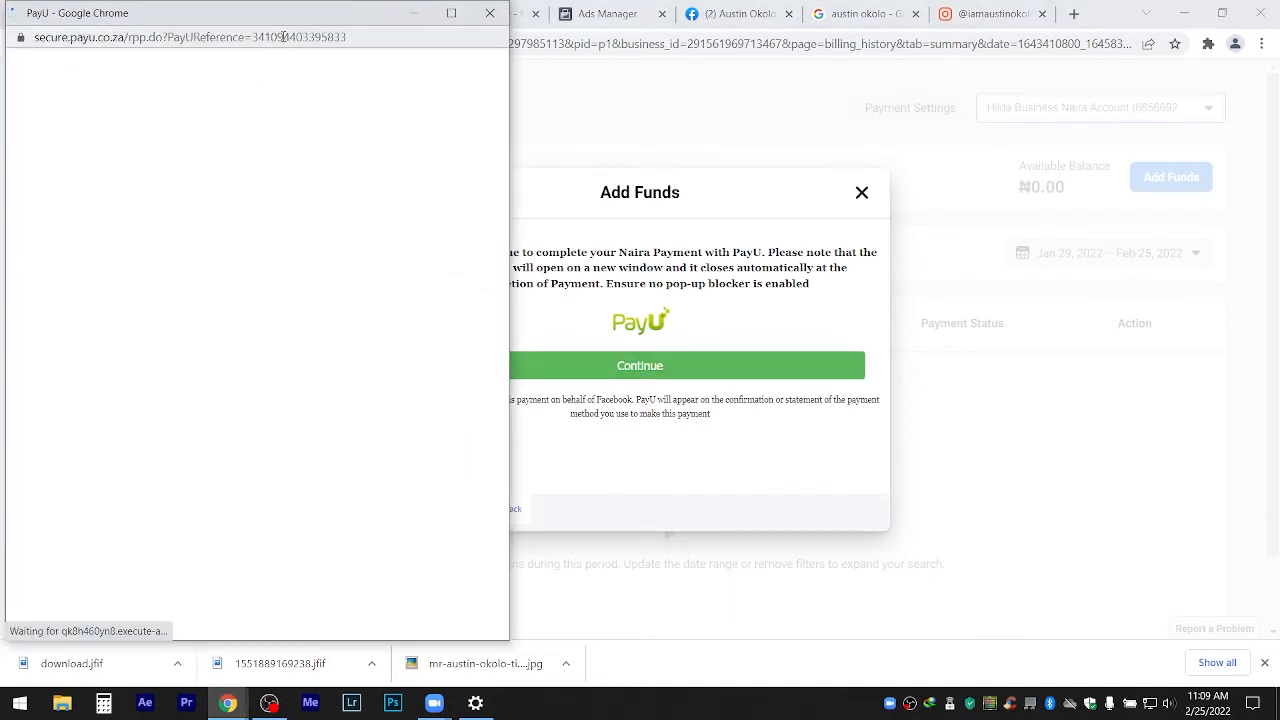
{"action": "left_click_drag", "start_coordinate": [144, 22], "coordinate": [488, 30]}
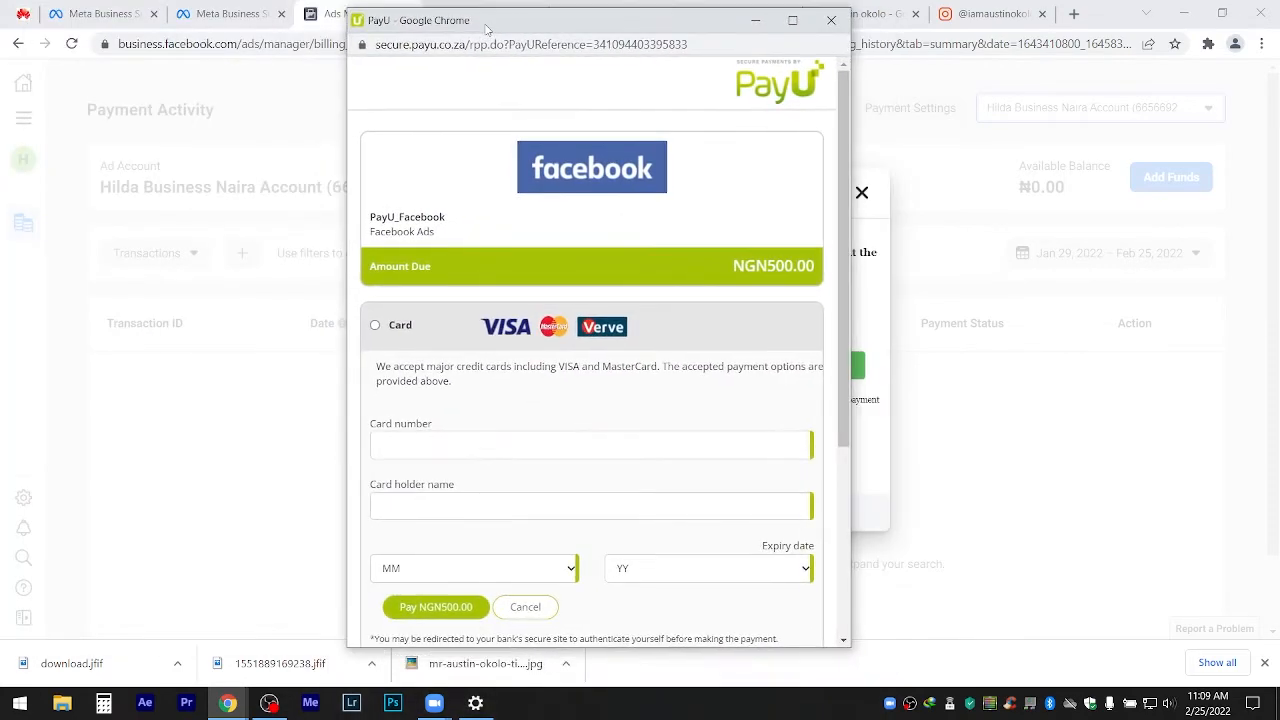
{"action": "left_click", "coordinate": [376, 323]}
{"action": "left_click", "coordinate": [576, 440]}
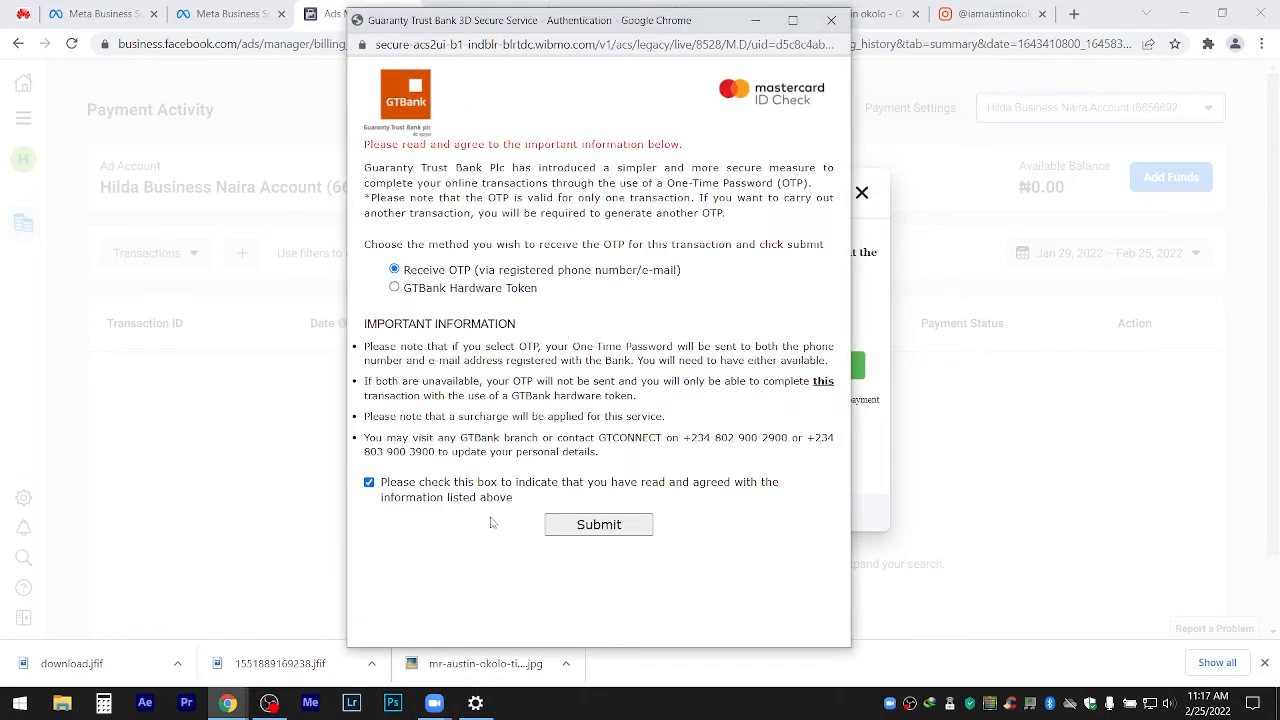
{"action": "left_click", "coordinate": [415, 488]}
Request a one-time password, enter and submit the received code, and decline saving the password.
{"action": "left_click", "coordinate": [556, 526]}
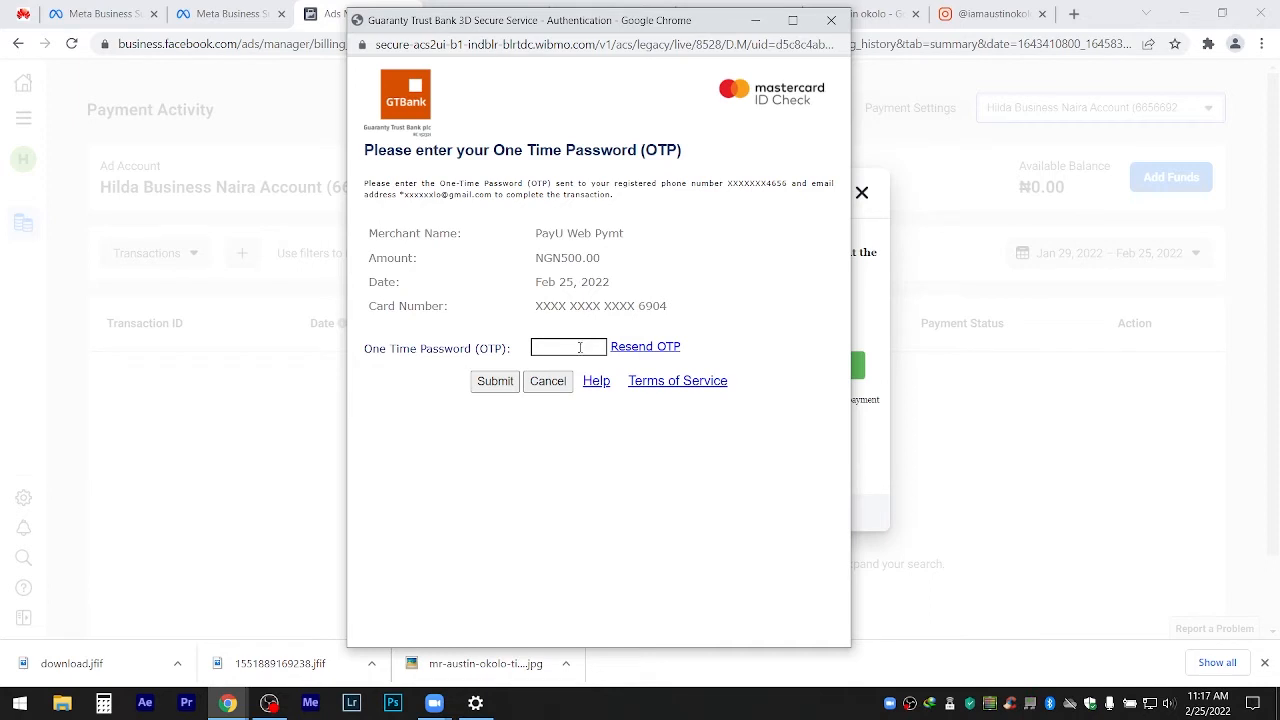
{"action": "left_click", "coordinate": [579, 347]}
{"action": "left_click", "coordinate": [497, 388]}
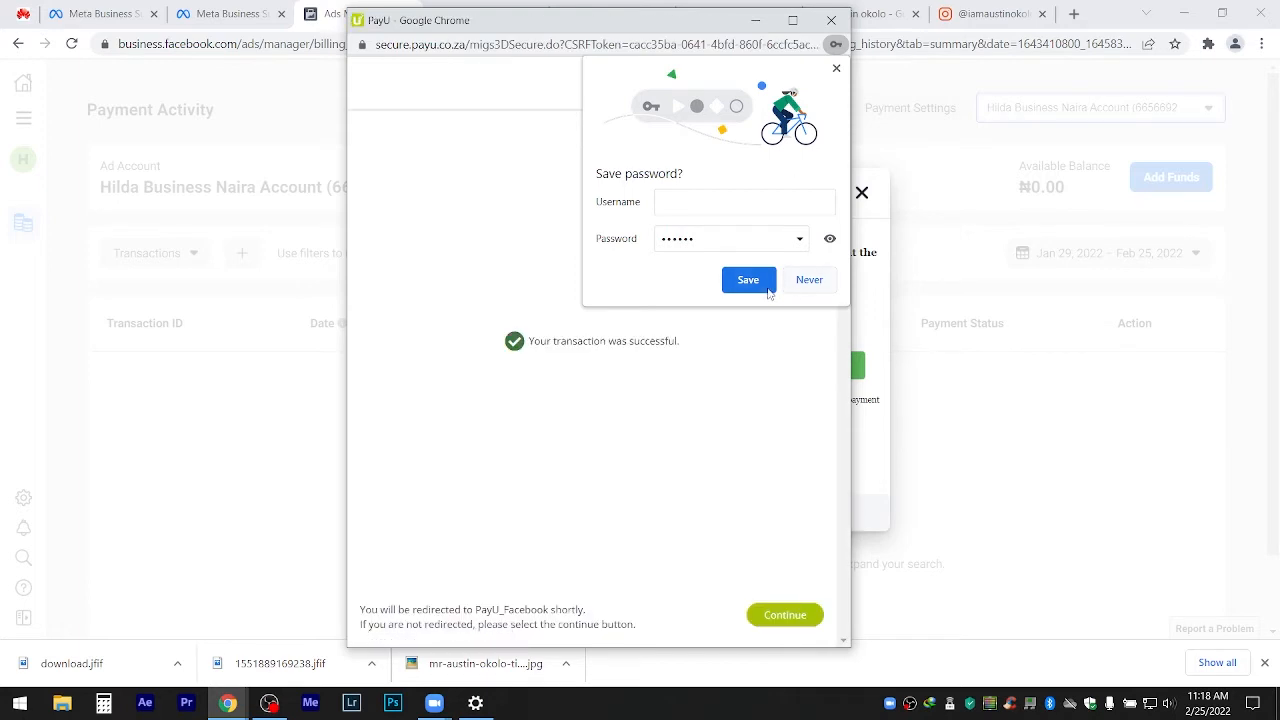
{"action": "left_click", "coordinate": [810, 282]}
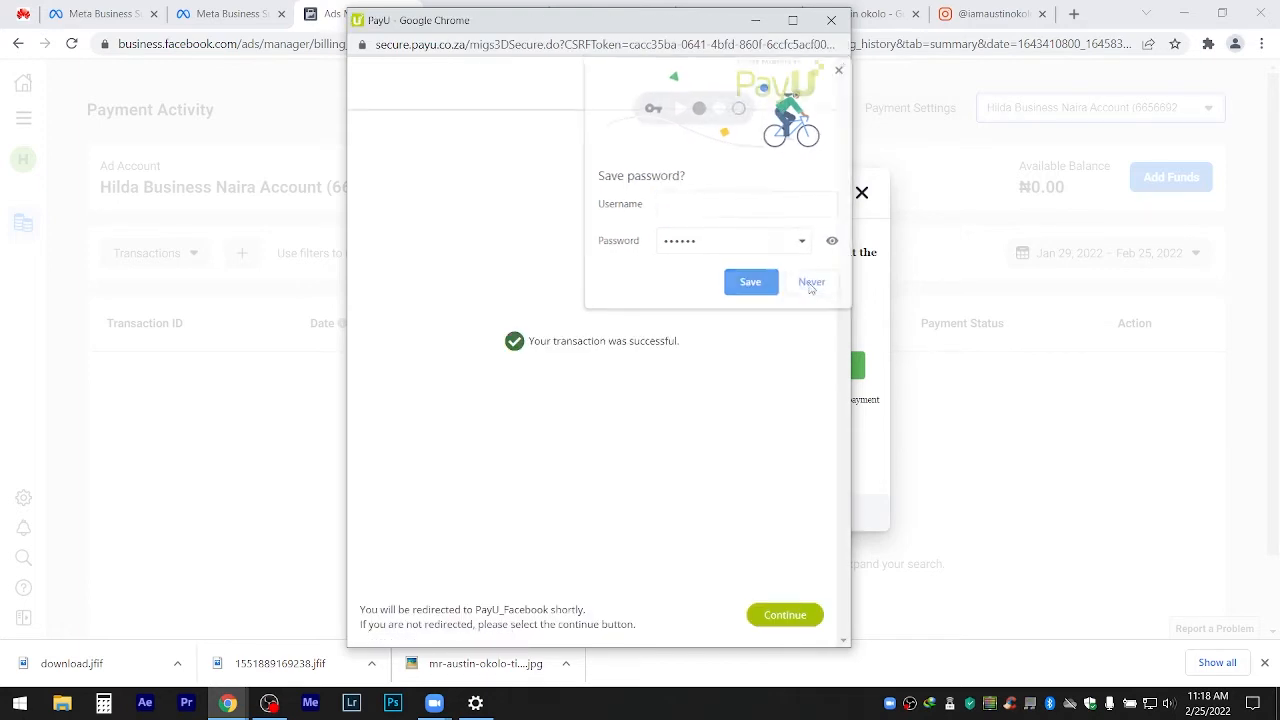
Continue back to Facebook and close the success message so ₦500.00 shows as Funded.
{"action": "left_click", "coordinate": [791, 628]}
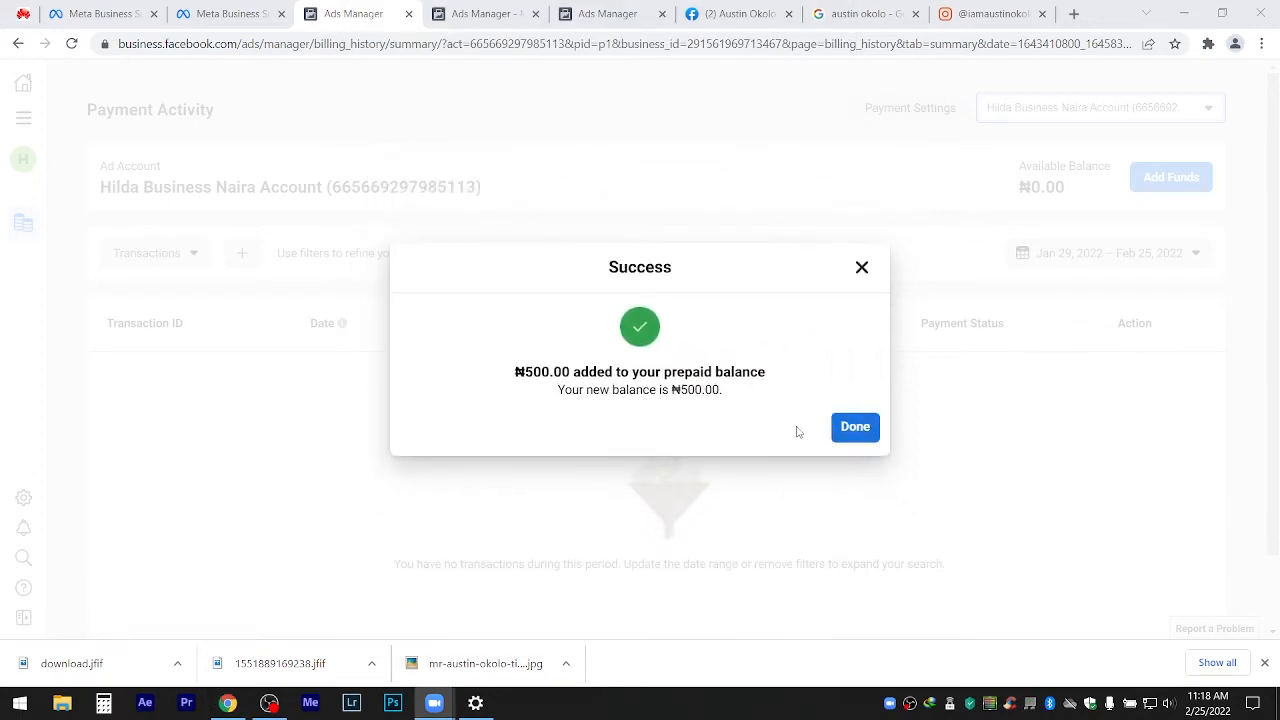
{"action": "left_click", "coordinate": [853, 427]}
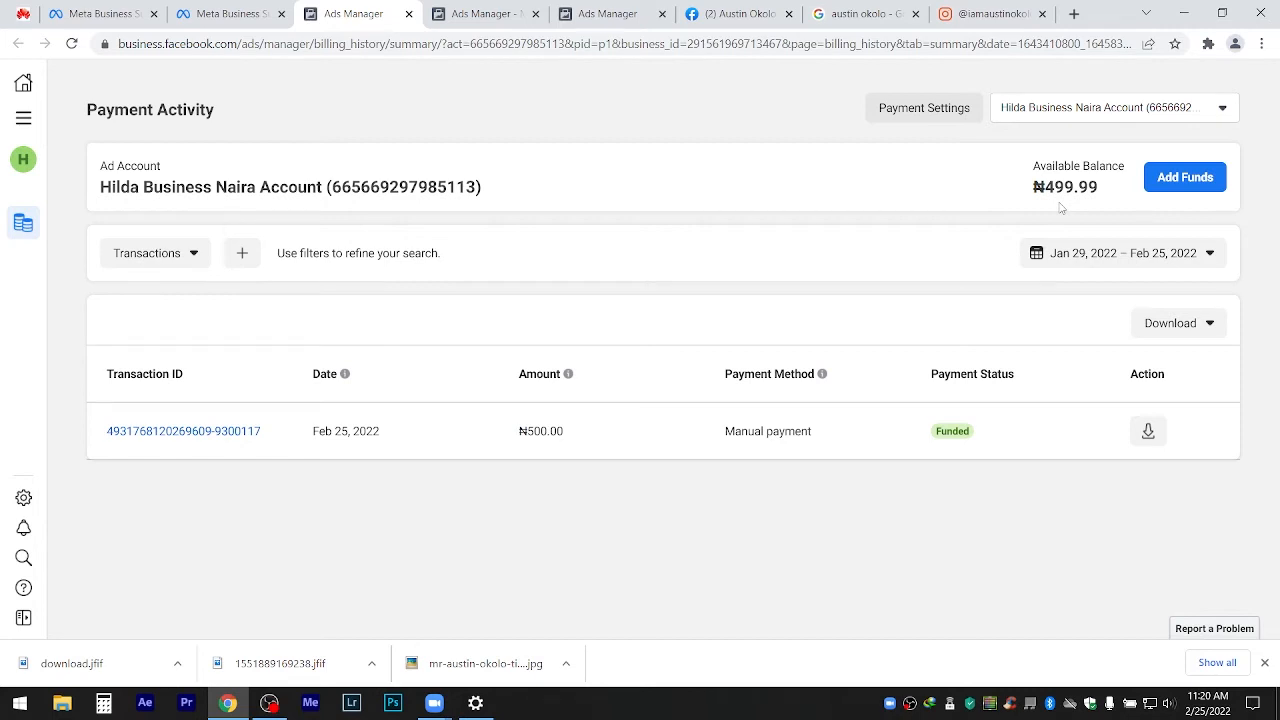
{"action": "mouse_move", "coordinate": [37, 249]}
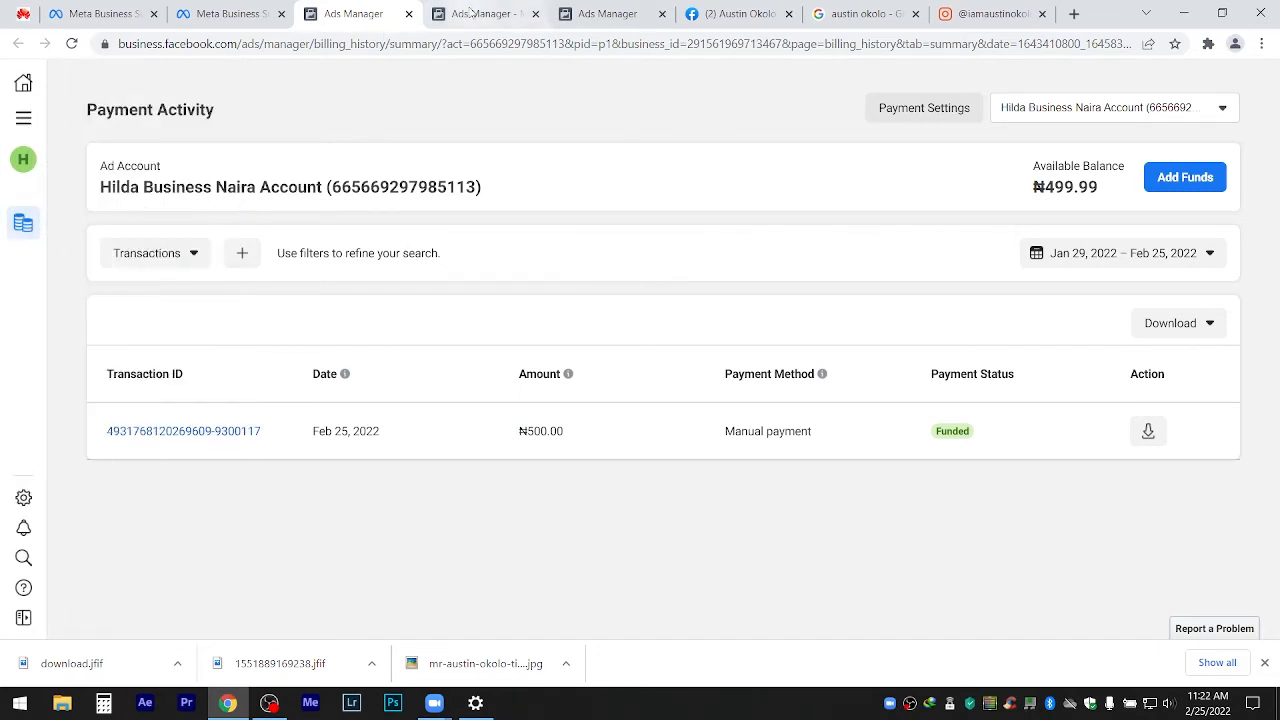
{"action": "left_click", "coordinate": [30, 124]}
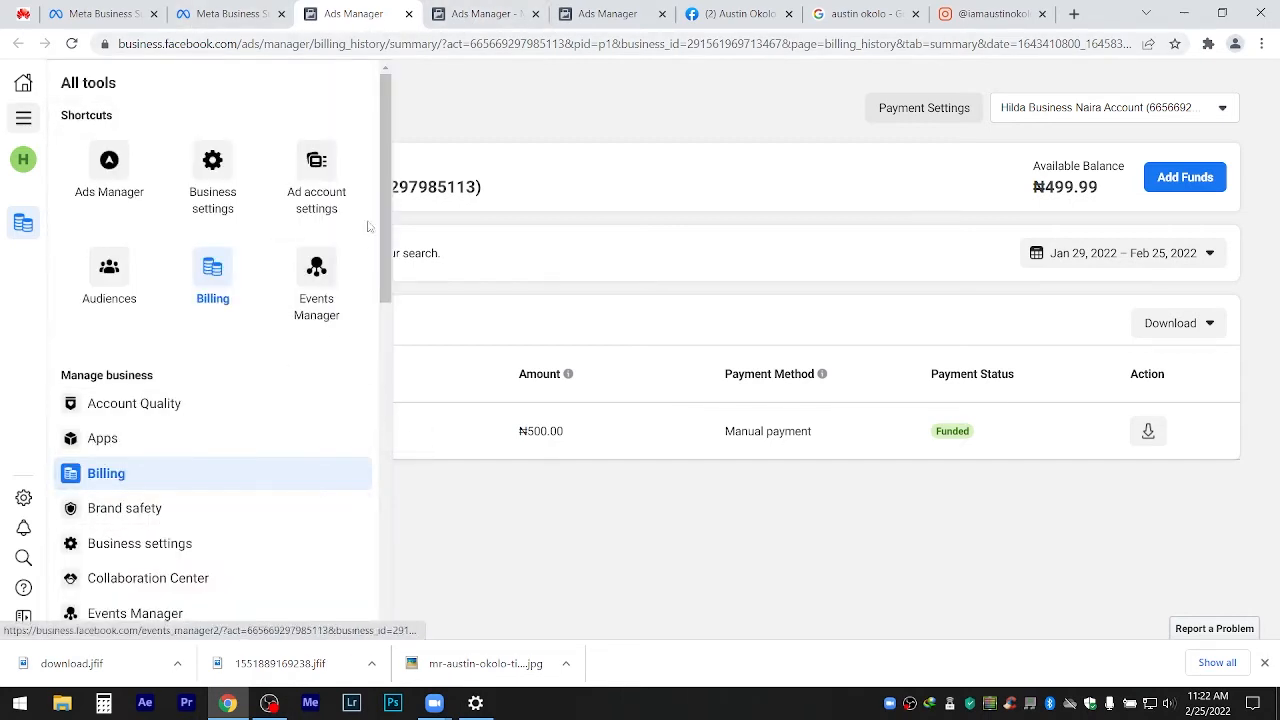
Open Ads Manager, answer No to the political advertising question, and click + Create for a new campaign.
{"action": "left_click", "coordinate": [109, 172]}
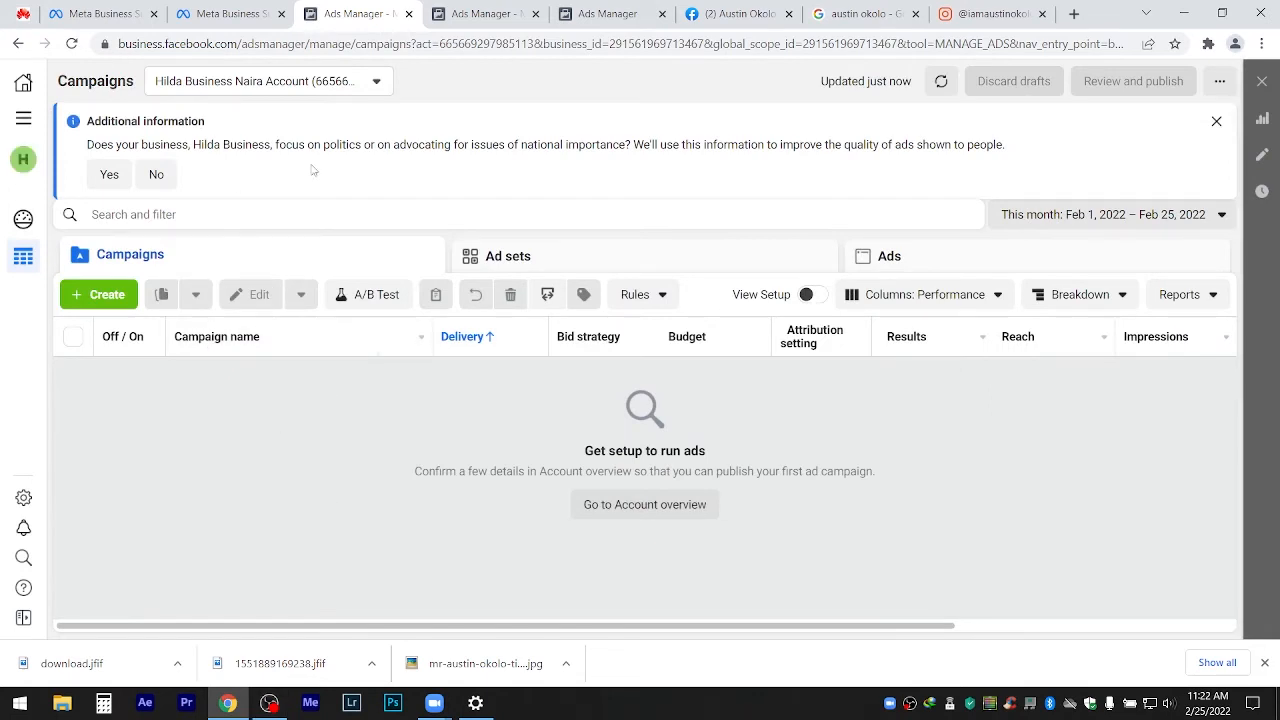
{"action": "left_click", "coordinate": [281, 88]}
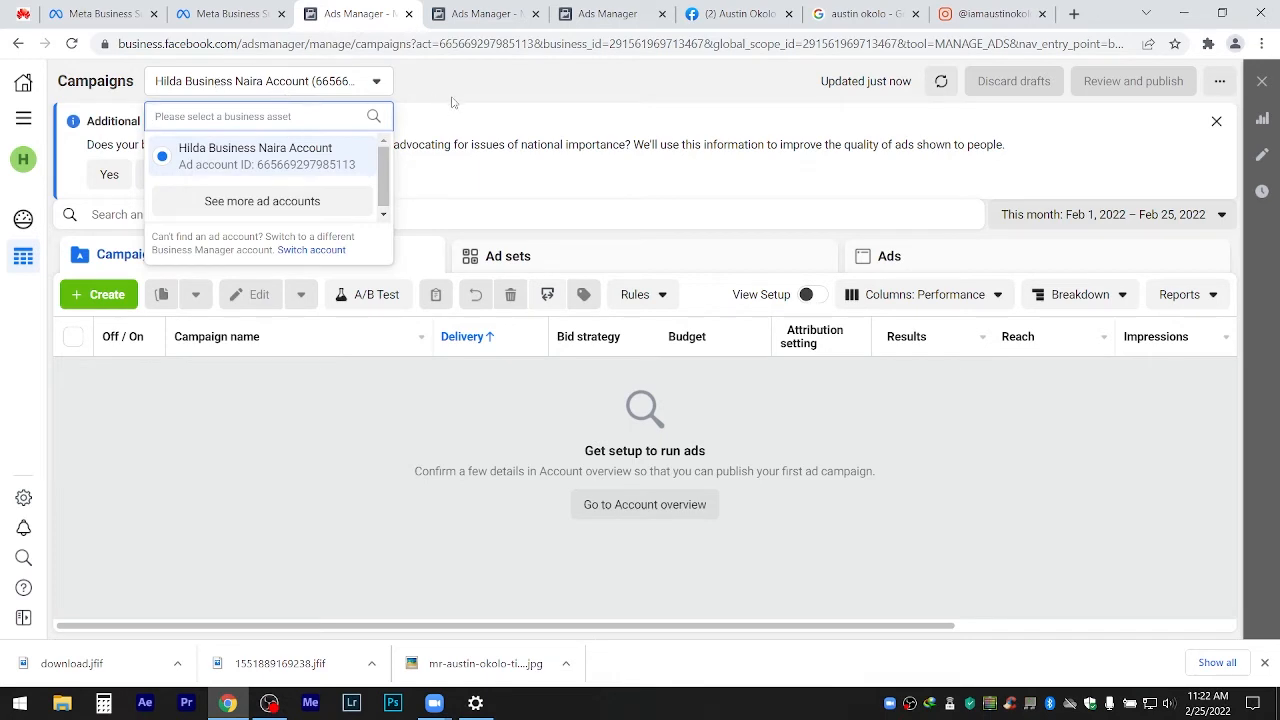
{"action": "left_click", "coordinate": [438, 114]}
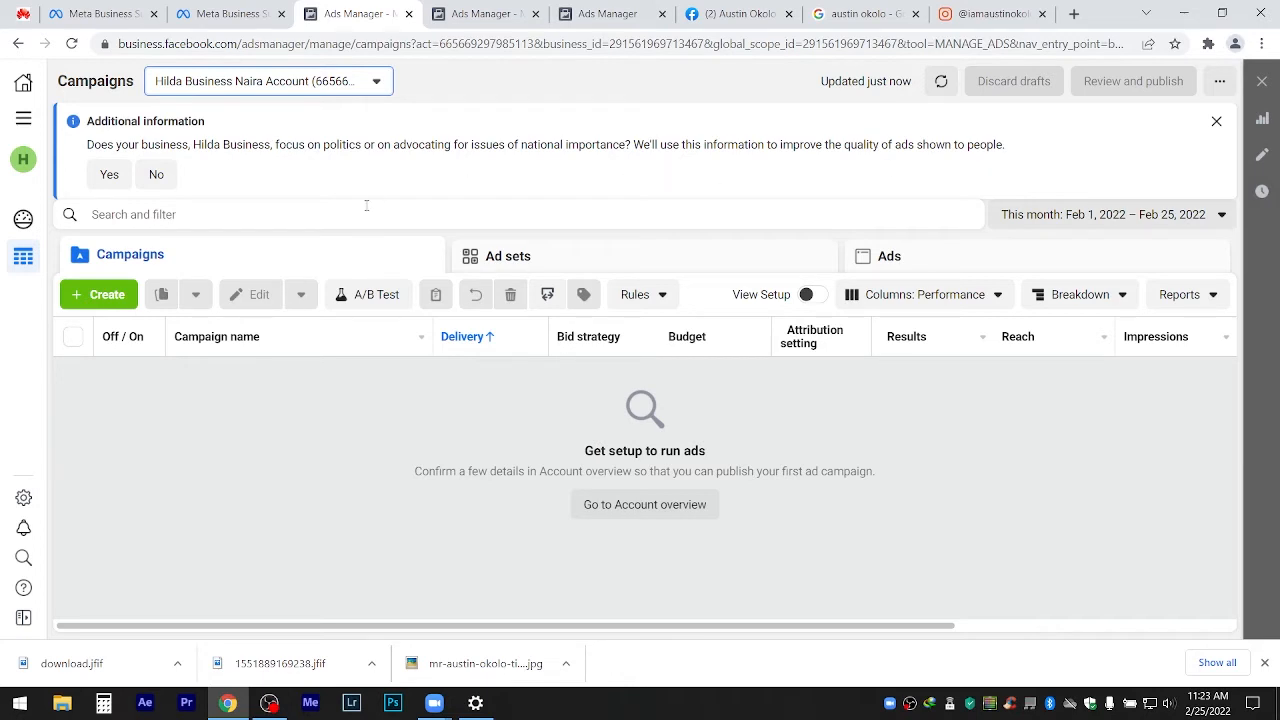
{"action": "left_click", "coordinate": [156, 174]}
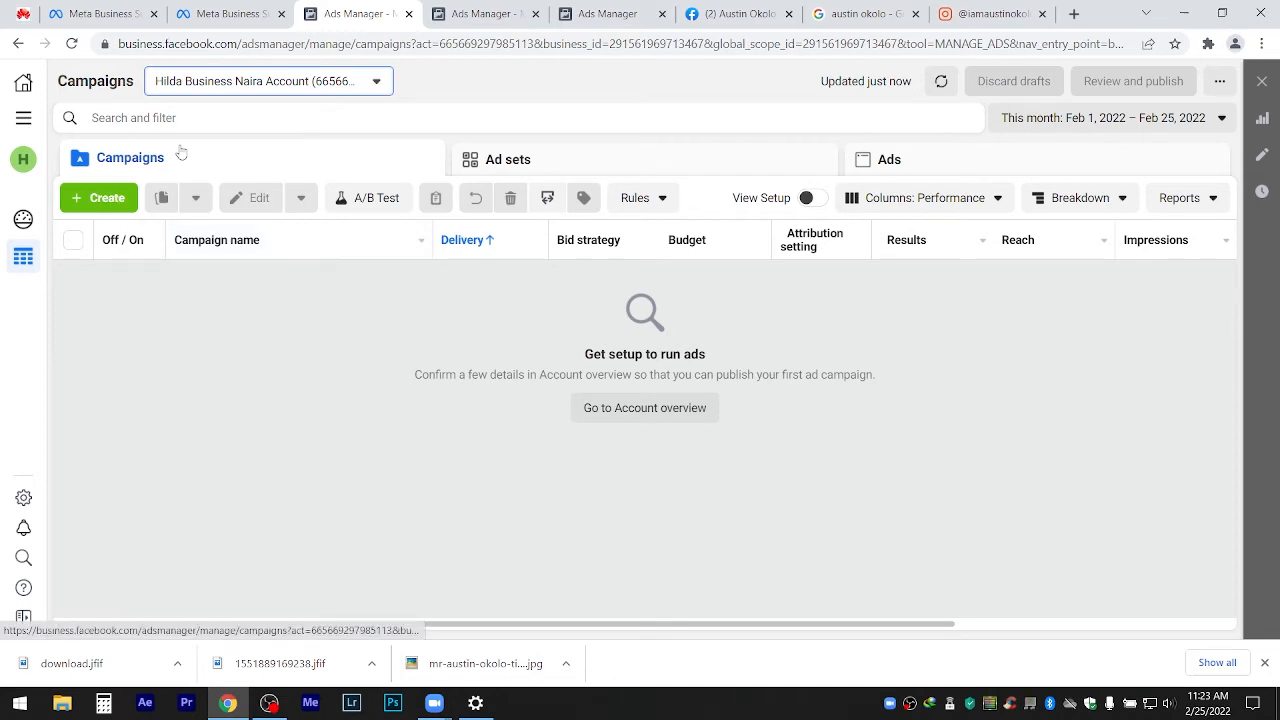
{"action": "left_click", "coordinate": [103, 197]}
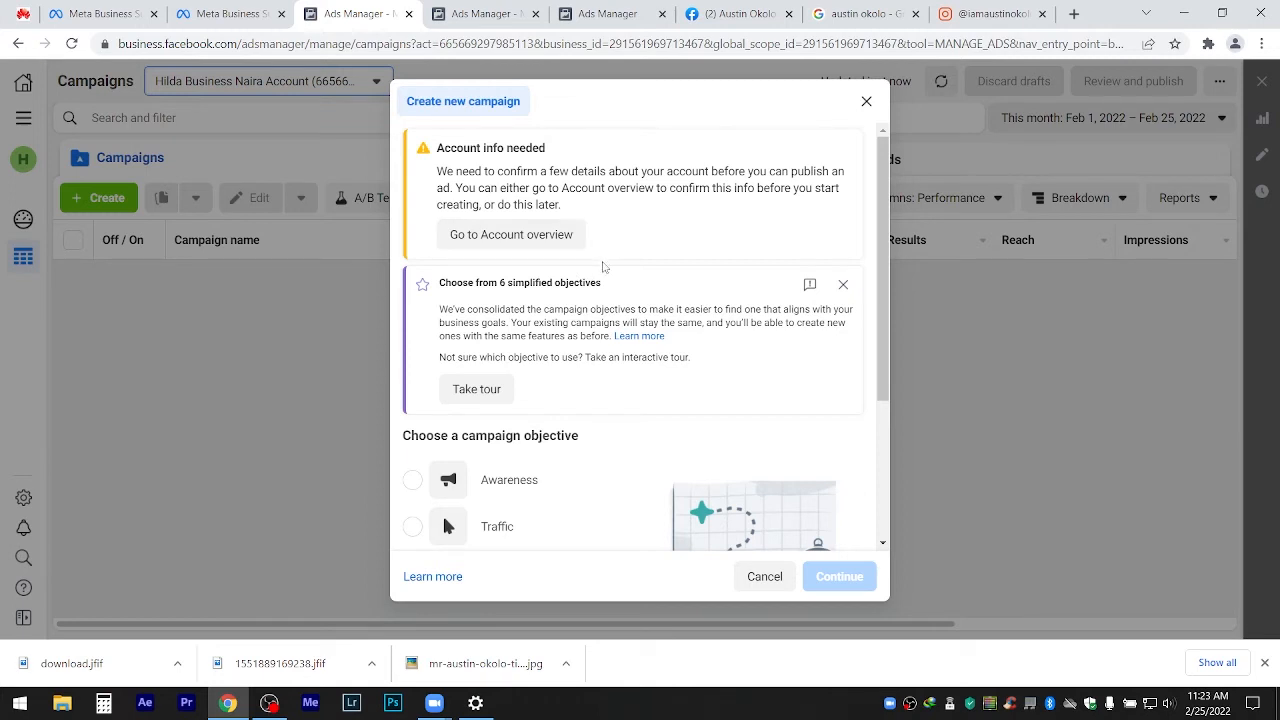
Confirm the Facebook page in Account overview, then return to Ads Manager's empty Campaigns page.
{"action": "left_click", "coordinate": [502, 246]}
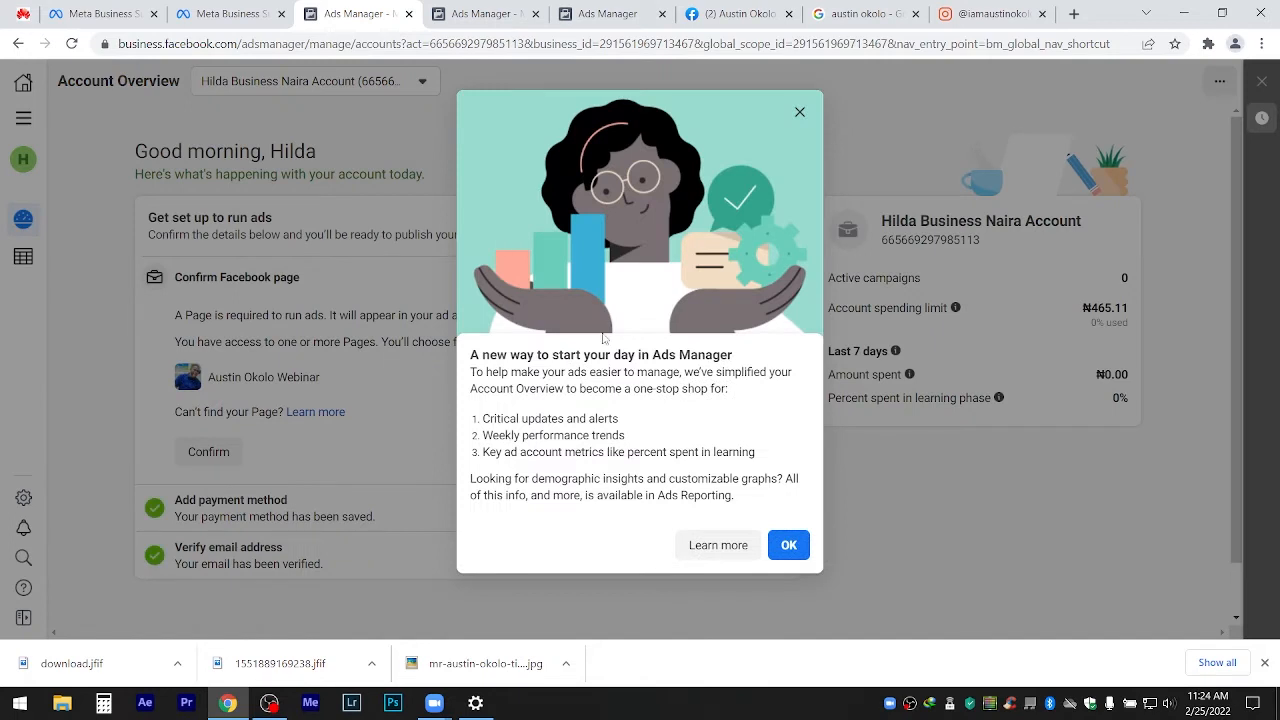
{"action": "left_click", "coordinate": [789, 545]}
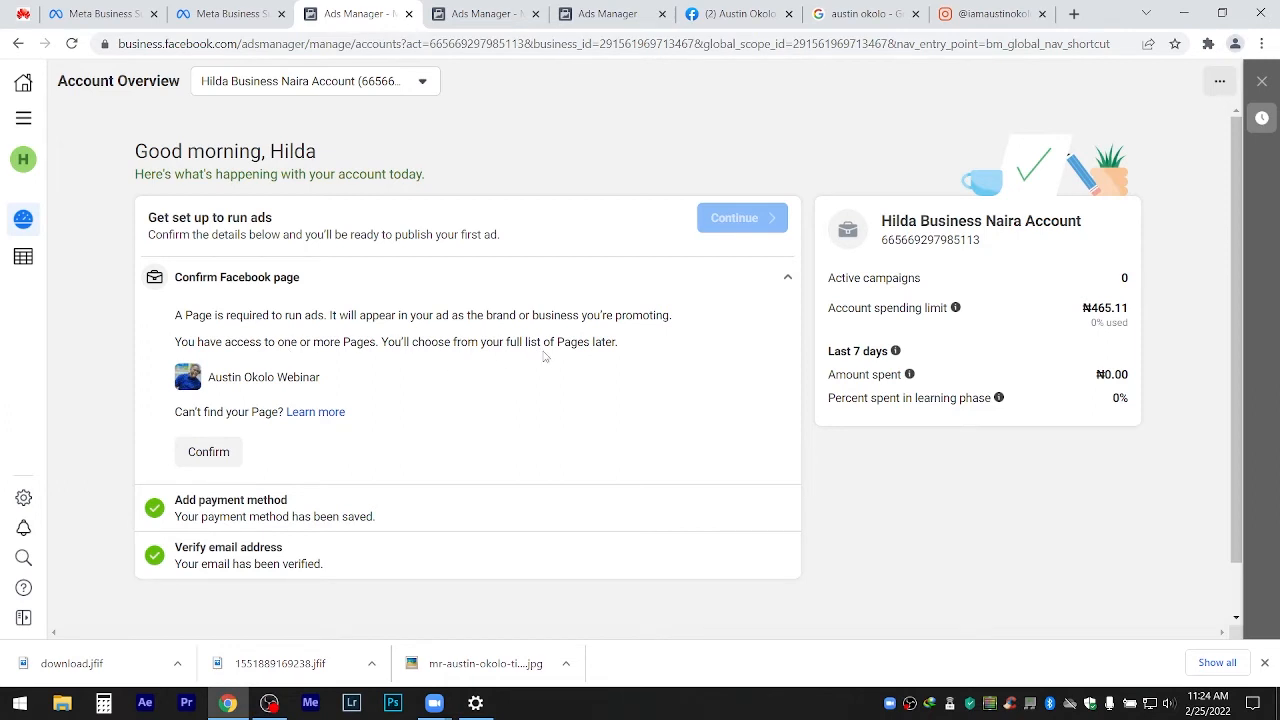
{"action": "left_click", "coordinate": [210, 453]}
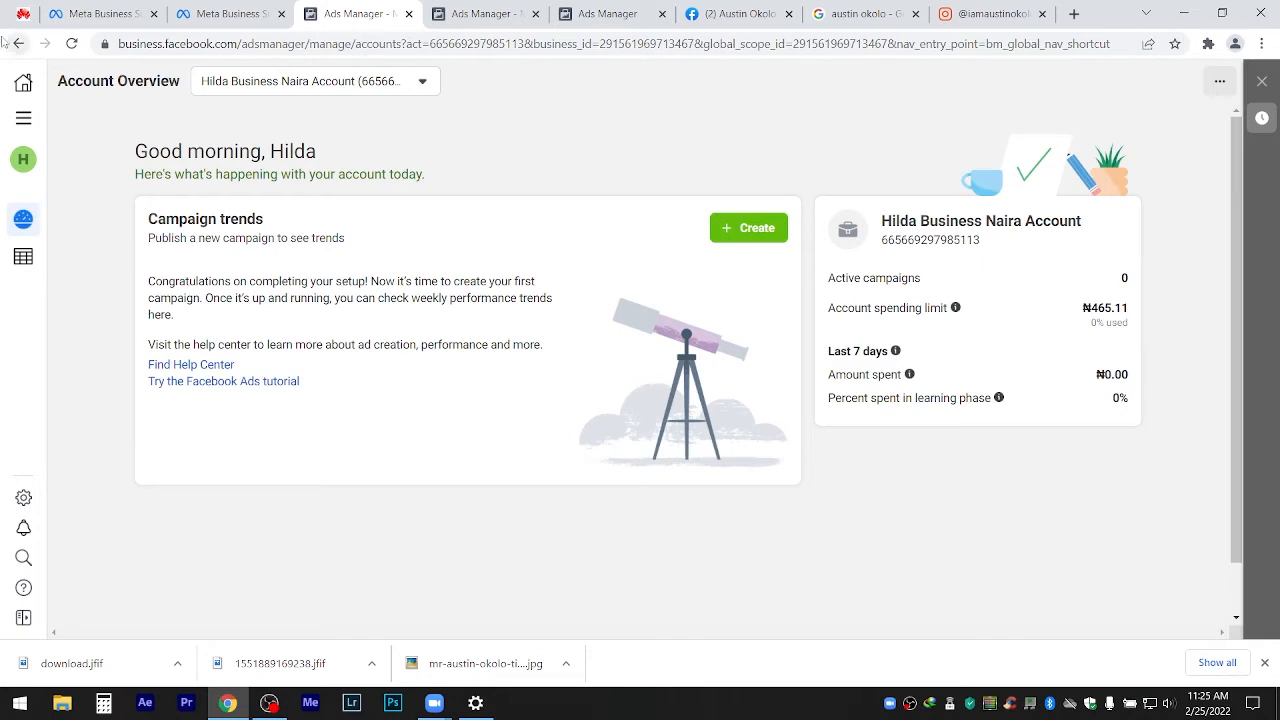
{"action": "left_click", "coordinate": [23, 118]}
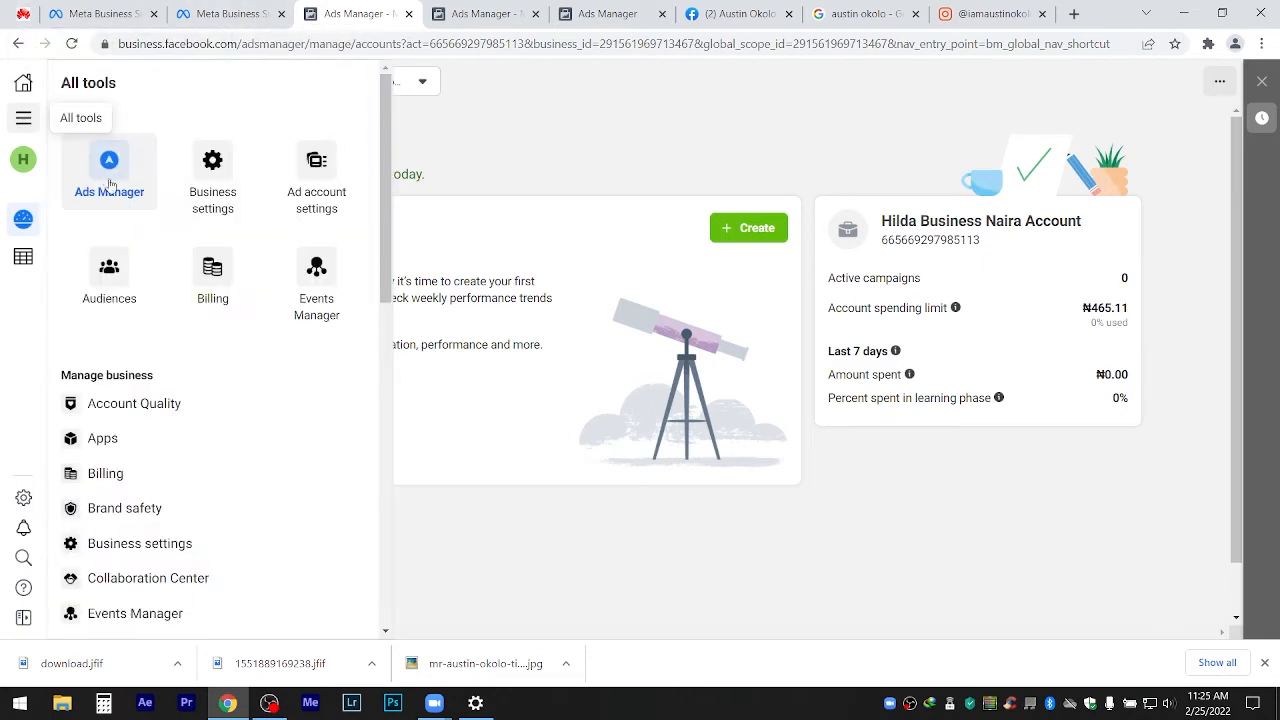
{"action": "left_click", "coordinate": [110, 175]}
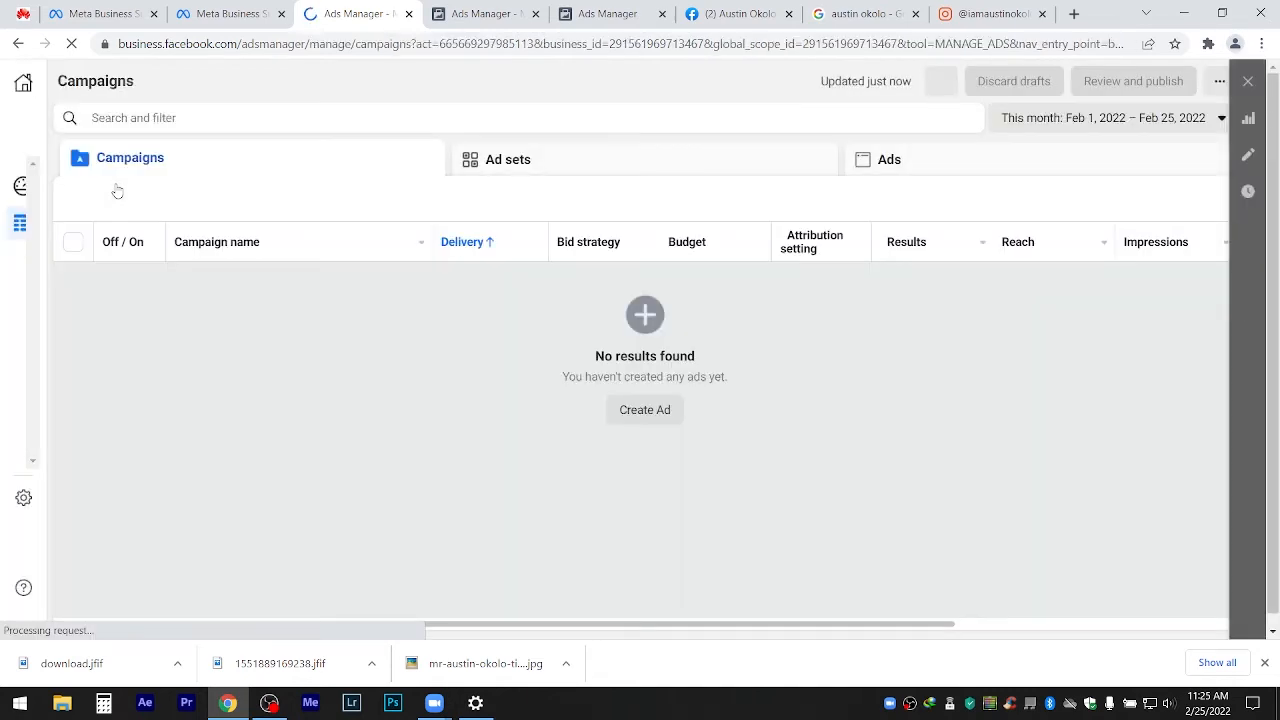
Open the Create new campaign dialog and scroll through the six objectives from Awareness to Sales.
{"action": "left_click", "coordinate": [112, 198]}
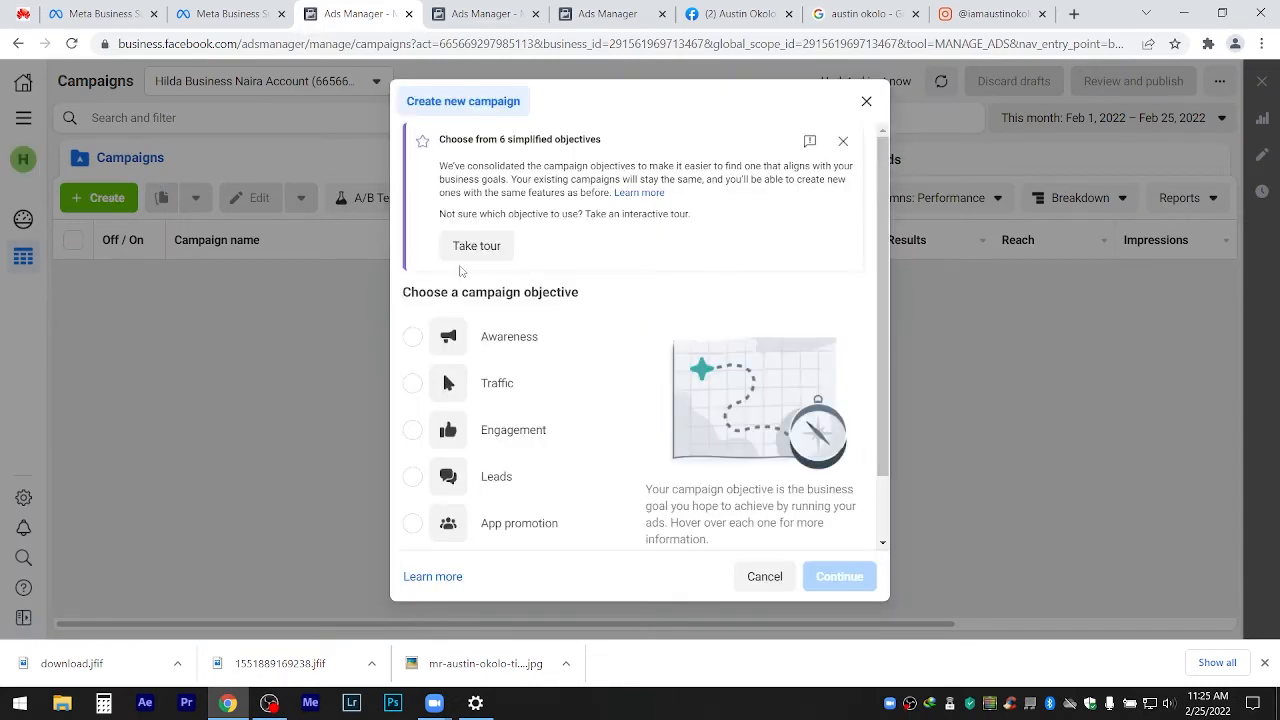
{"action": "left_click_drag", "start_coordinate": [879, 268], "coordinate": [889, 188]}
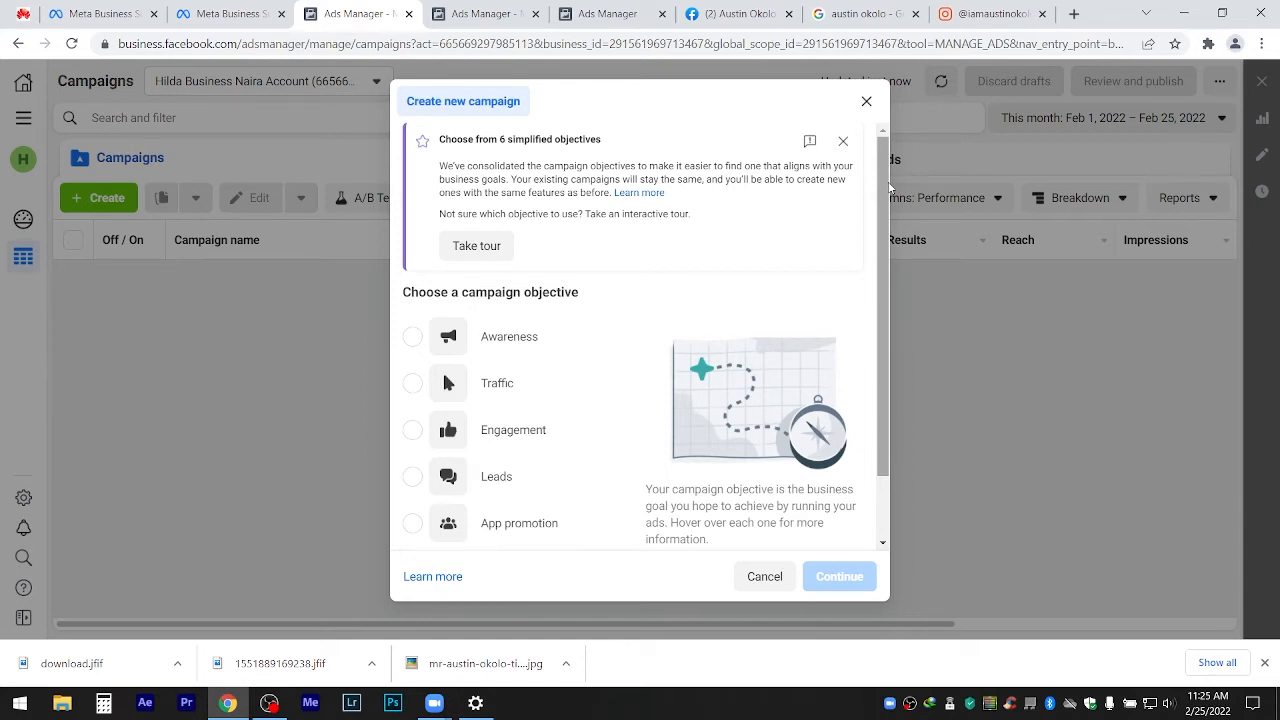
{"action": "mouse_move", "coordinate": [883, 184]}
{"action": "left_mouse_down"}
{"action": "mouse_move", "coordinate": [880, 240]}
{"action": "mouse_move", "coordinate": [882, 165]}
{"action": "left_mouse_up"}
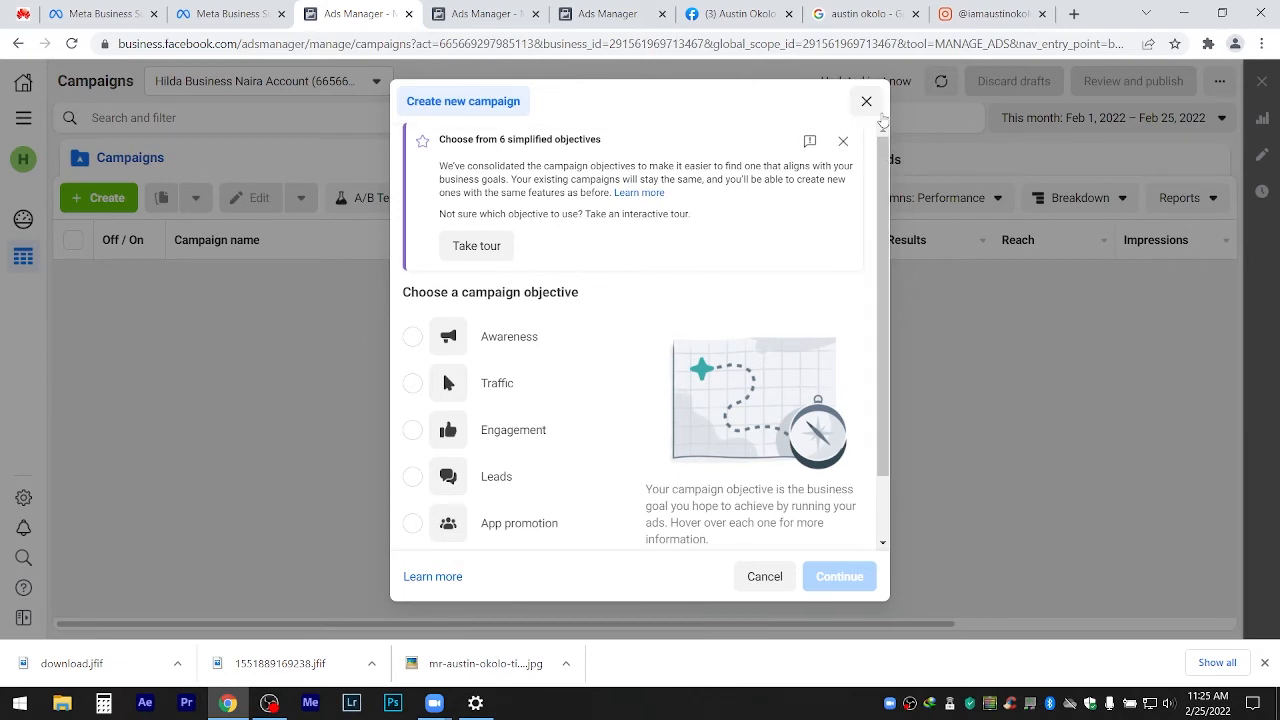
{"action": "left_click_drag", "start_coordinate": [882, 160], "coordinate": [895, 258]}
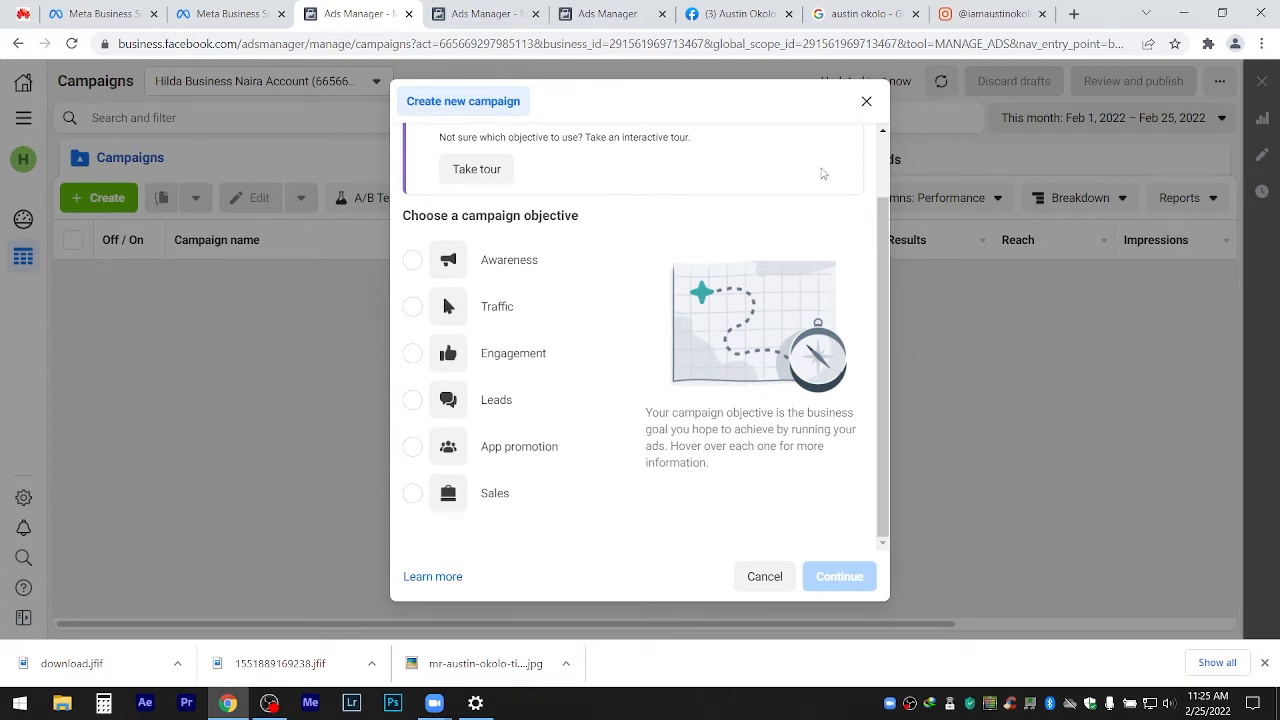
{"action": "mouse_move", "coordinate": [516, 252]}
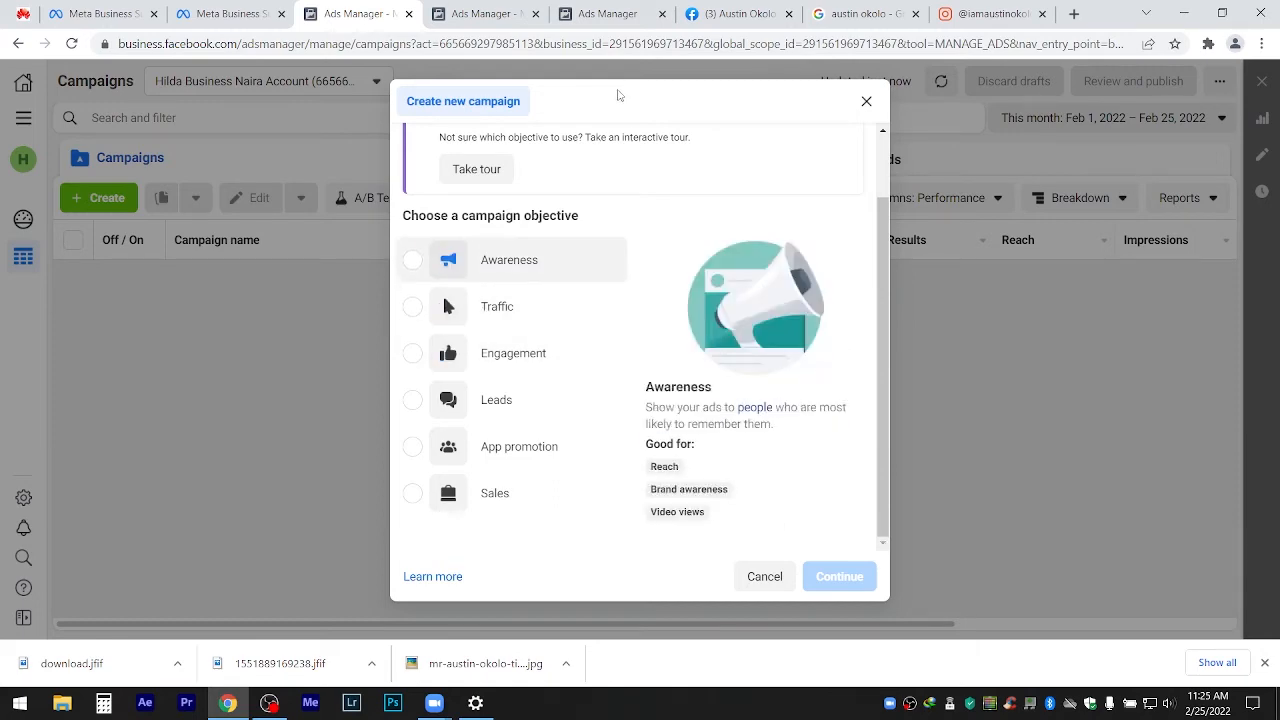
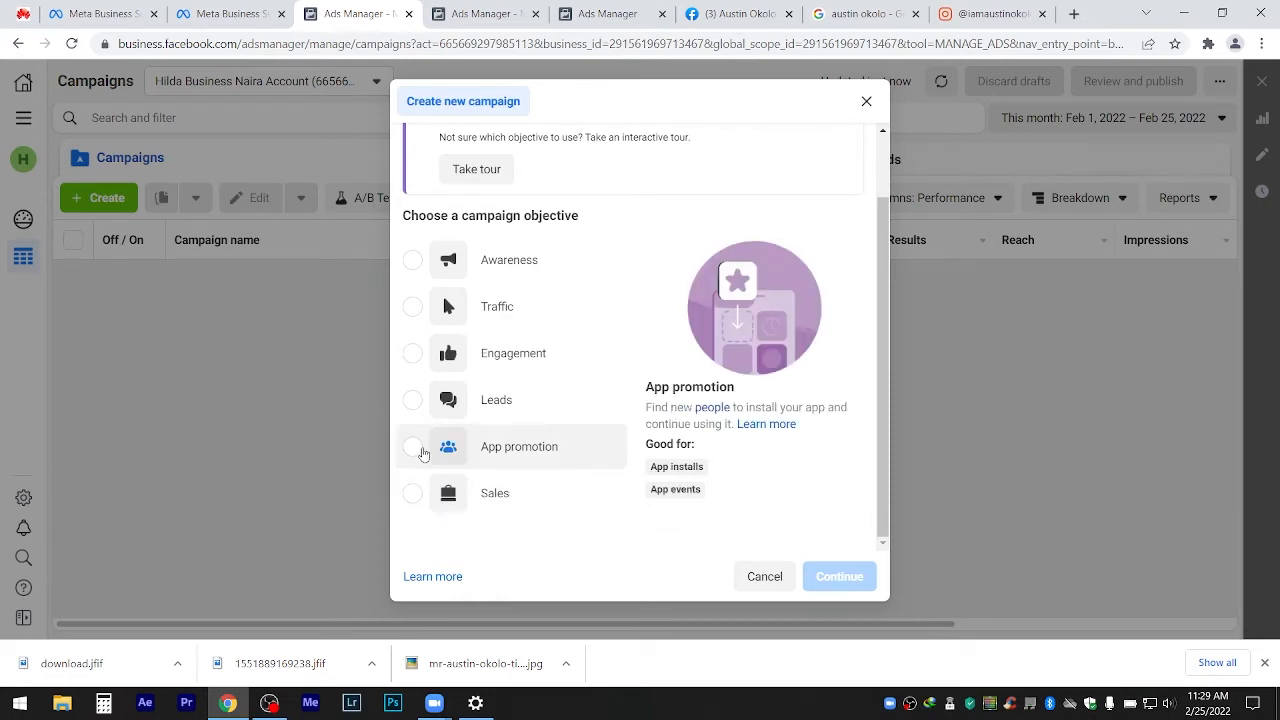
Pick Engagement as the new campaign's objective and continue.
{"action": "left_click", "coordinate": [510, 361]}
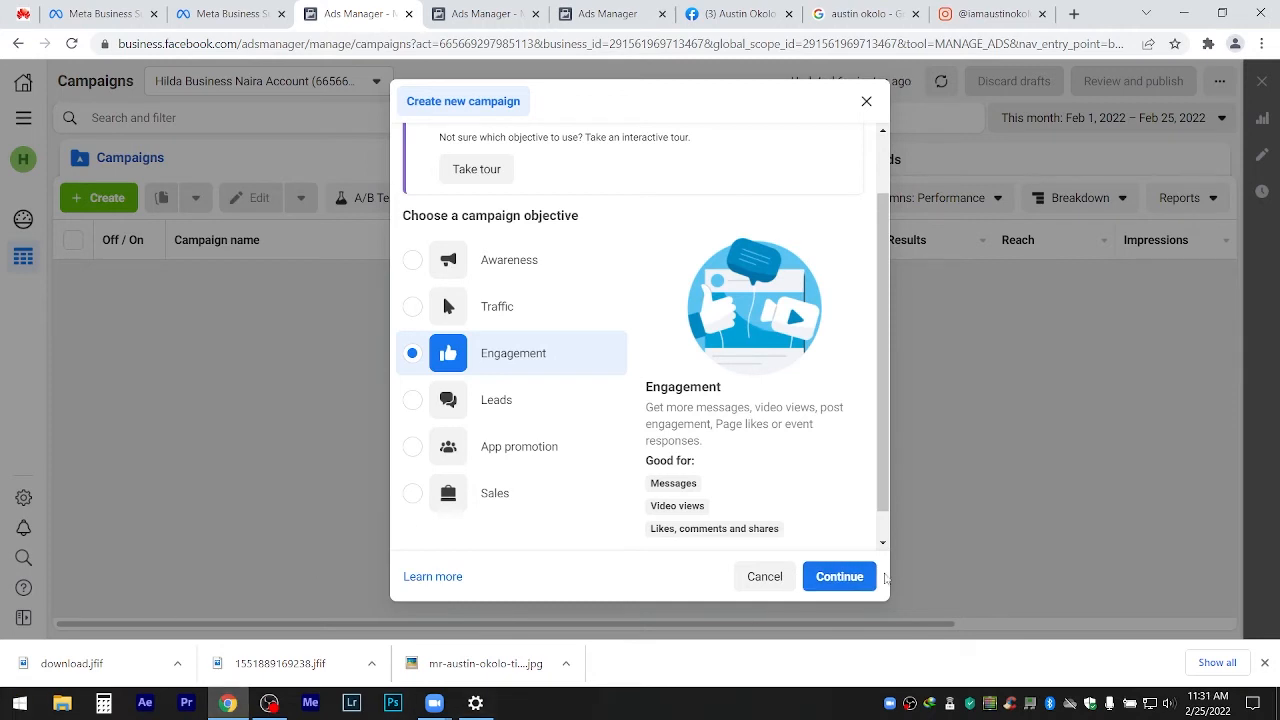
{"action": "left_click", "coordinate": [850, 587]}
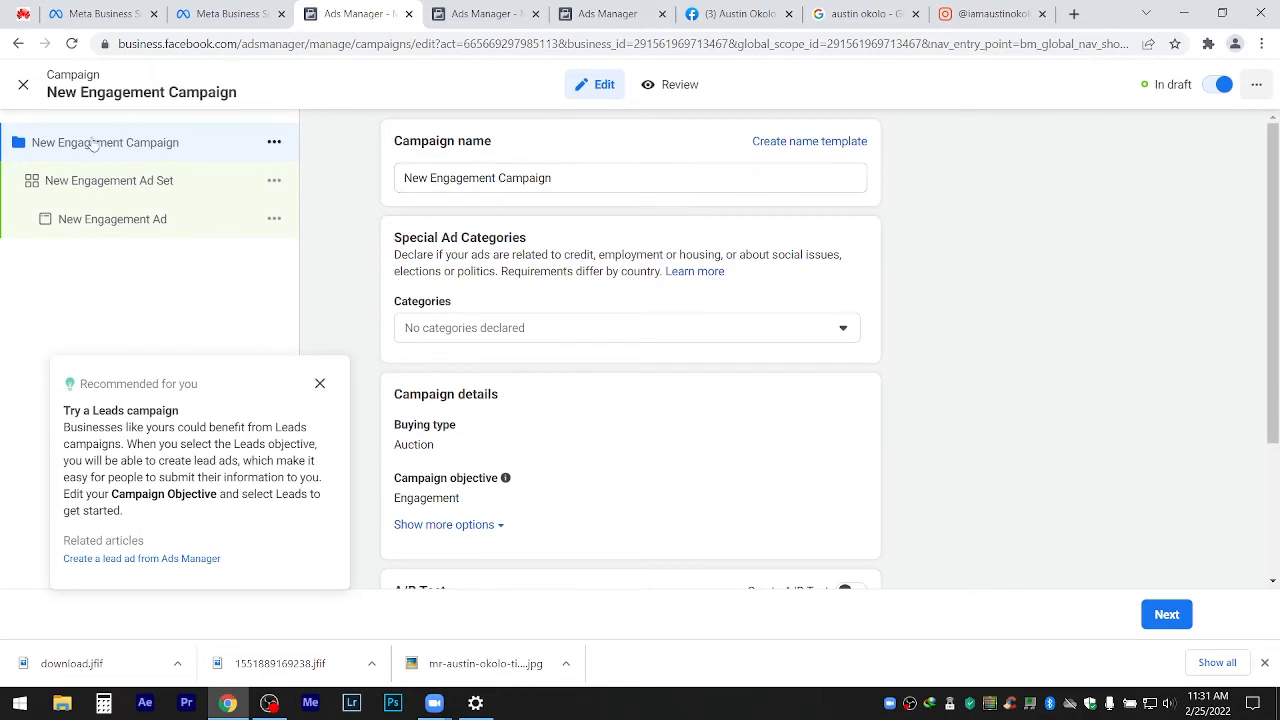
Dismiss the Leads recommendation tip and rename the campaign to 'Free Webinar 1 Campaign'.
{"action": "left_click", "coordinate": [321, 383]}
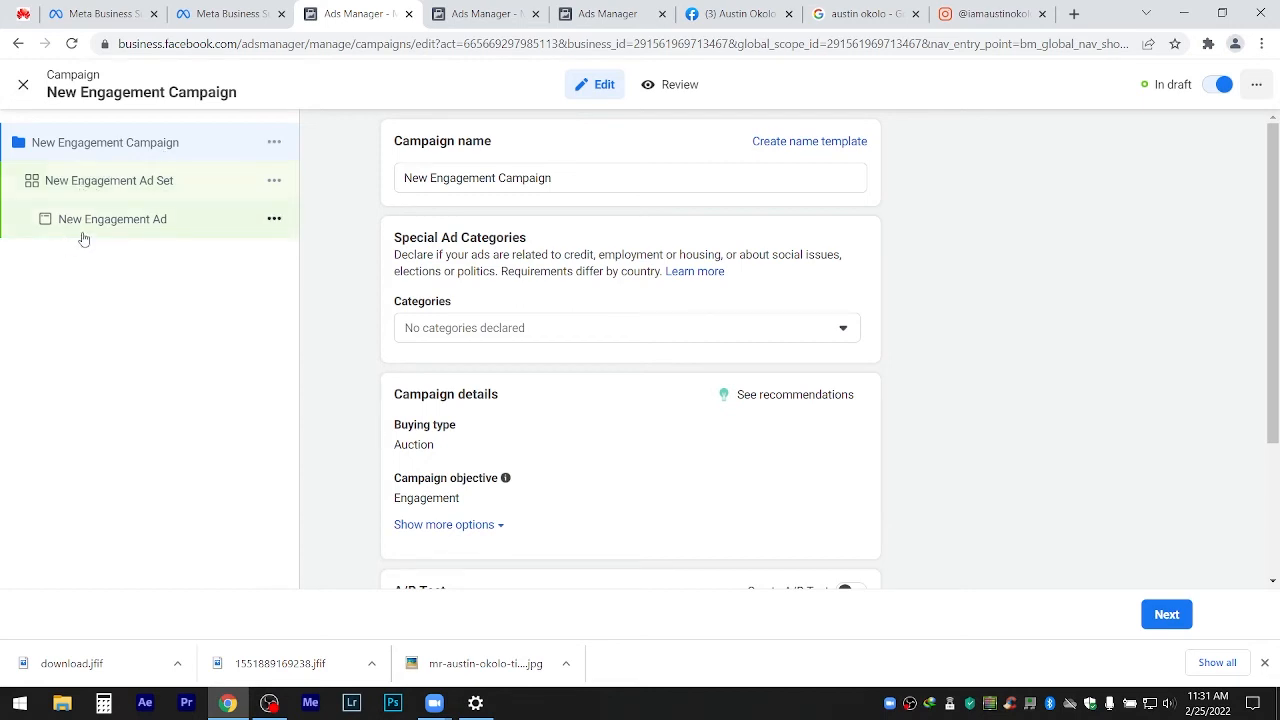
{"action": "left_click_drag", "start_coordinate": [566, 170], "coordinate": [375, 185]}
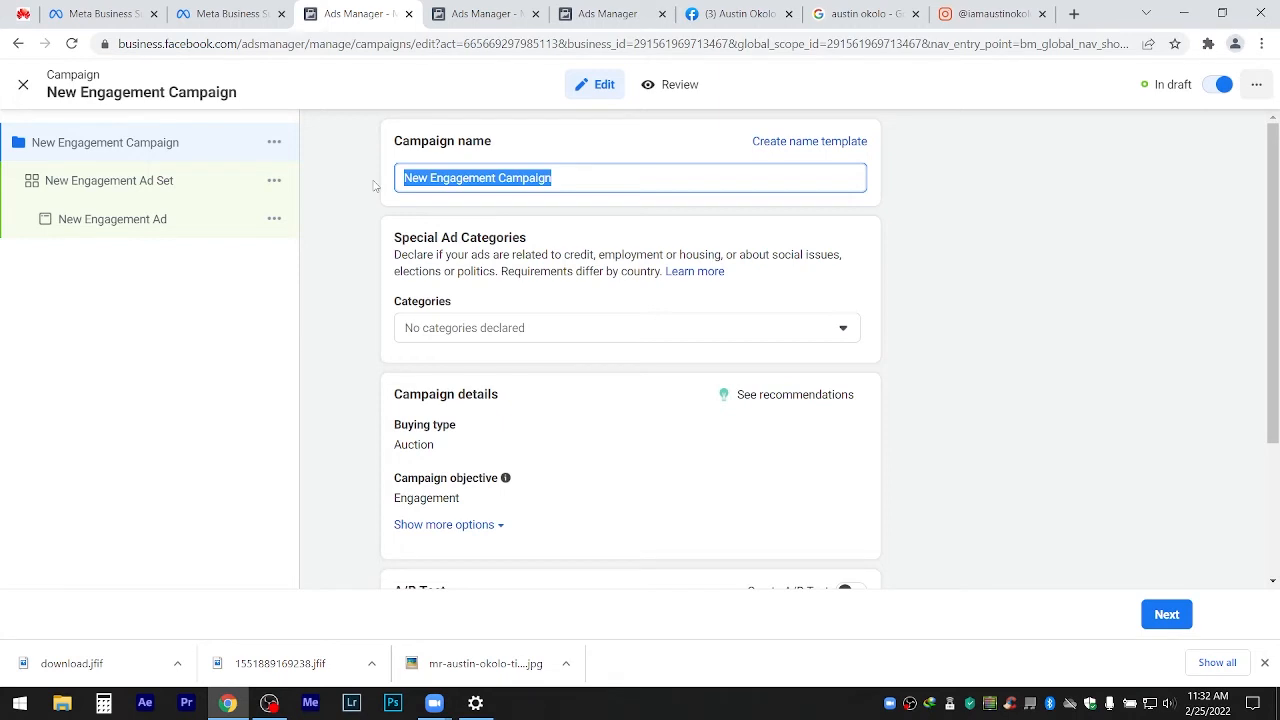
{"action": "left_click", "coordinate": [501, 178]}
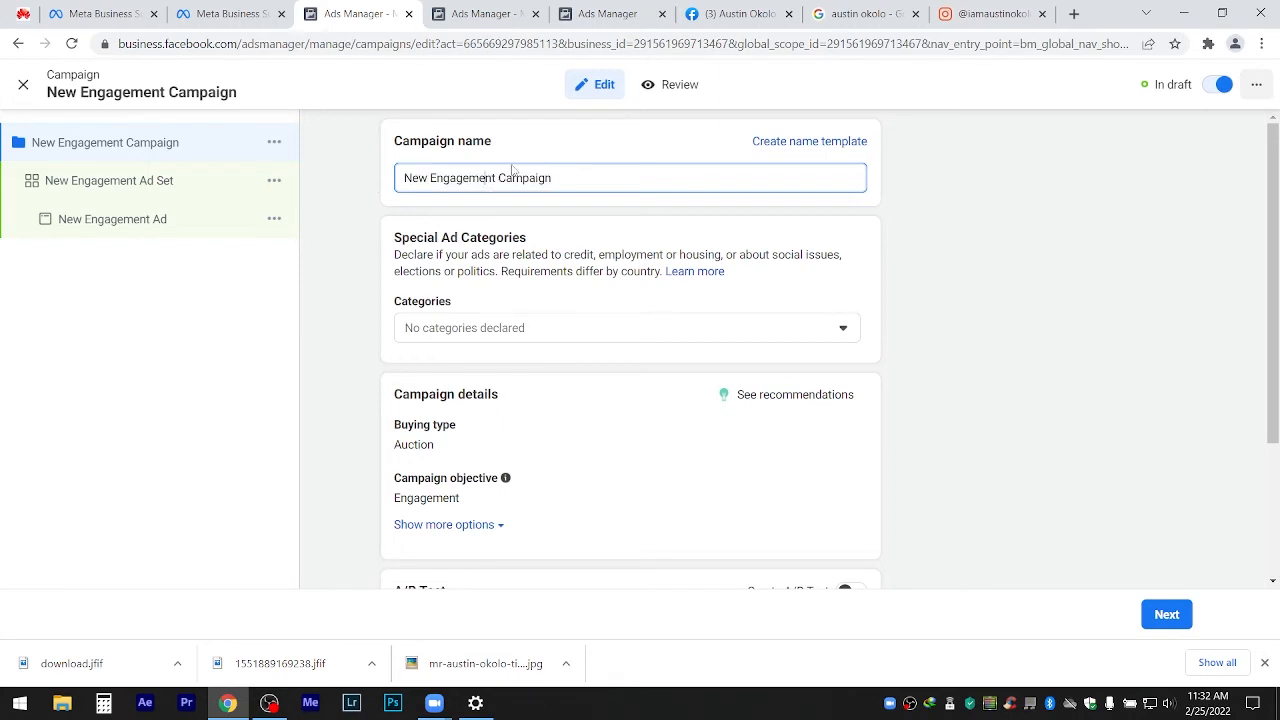
{"action": "key", "text": "shift+Home"}
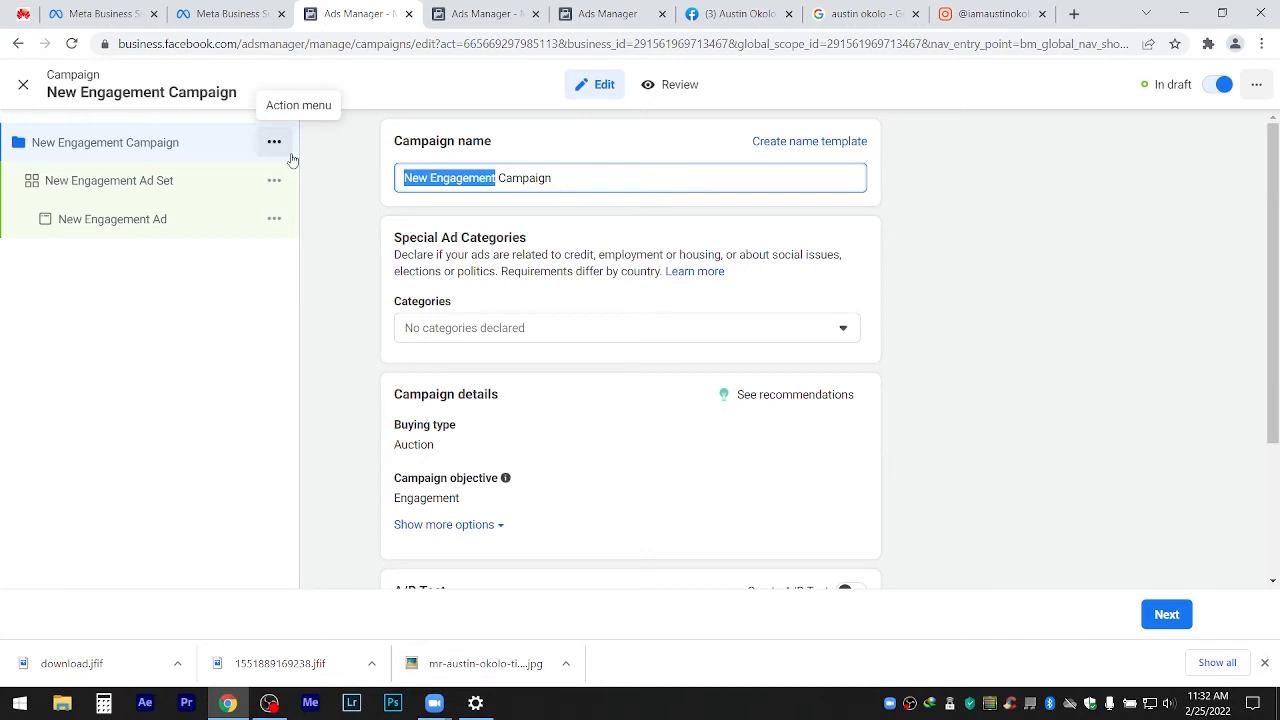
{"action": "type", "text": "FR"}
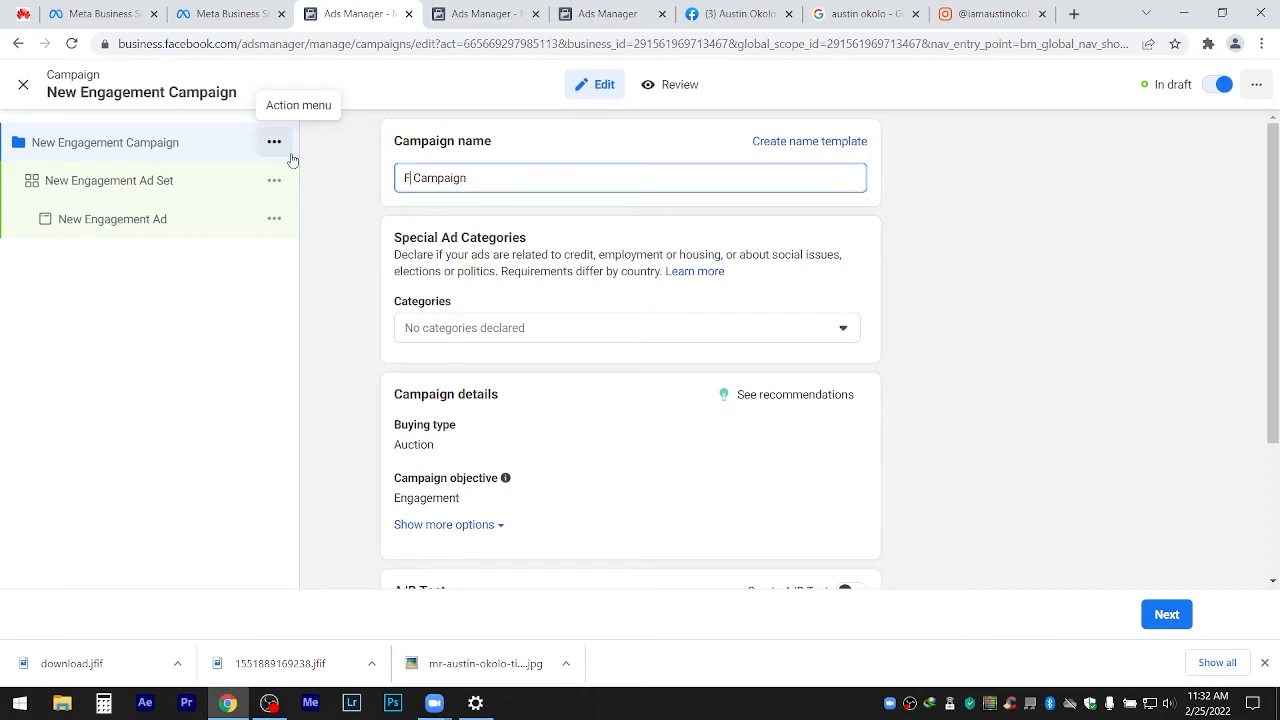
{"action": "key", "text": "BackSpace"}
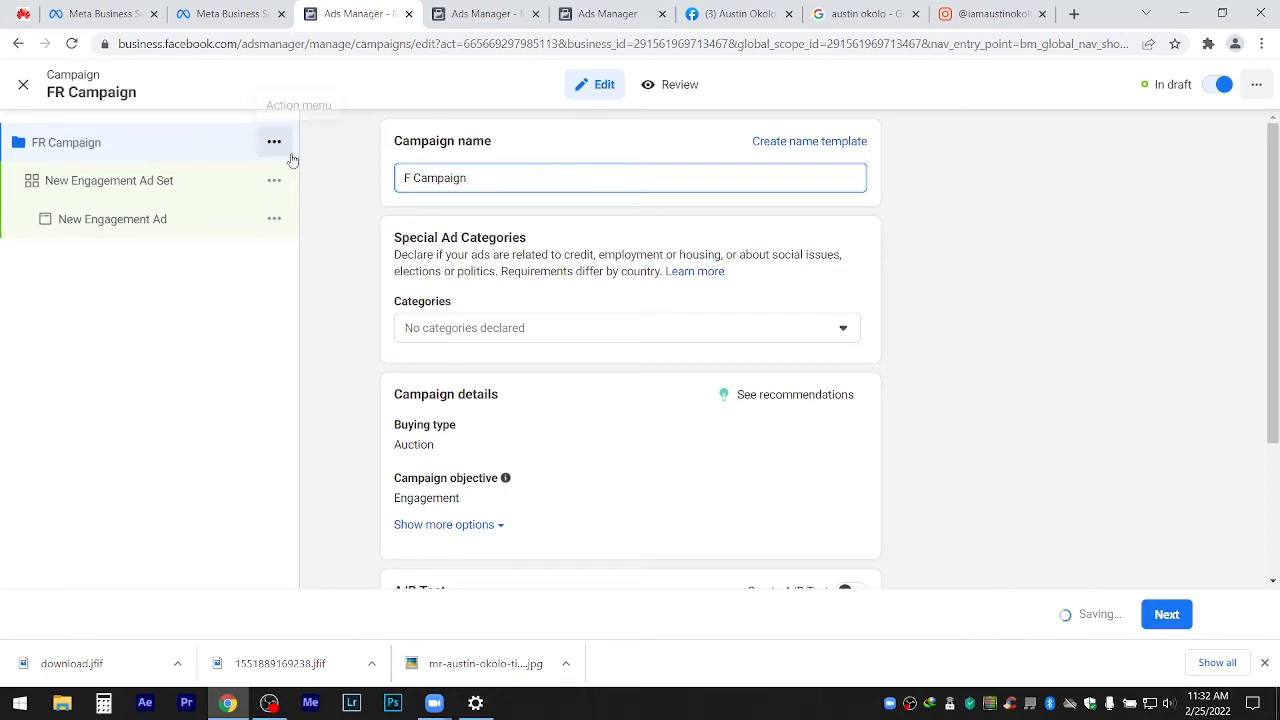
{"action": "type", "text": "ree"}
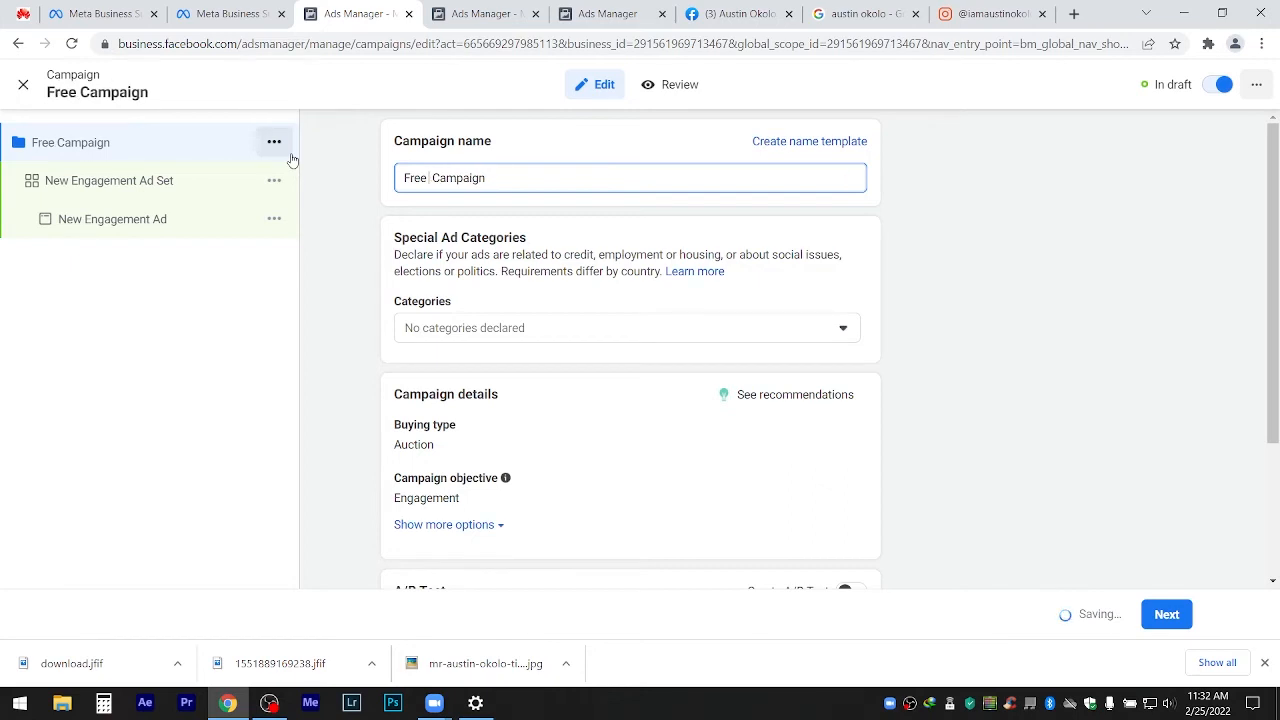
{"action": "type", "text": " Webinar 1"}
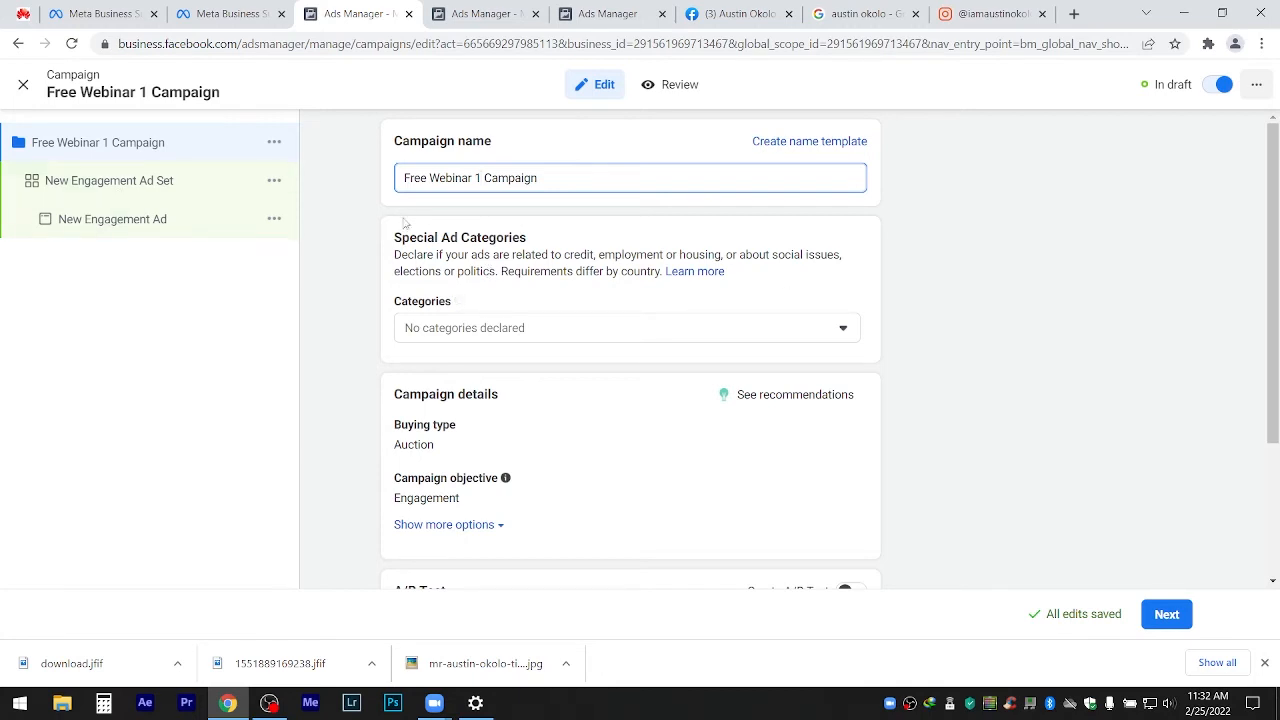
Copy 'Free Webinar 1' from the campaign name for later reuse.
{"action": "left_click_drag", "start_coordinate": [481, 177], "coordinate": [376, 179]}
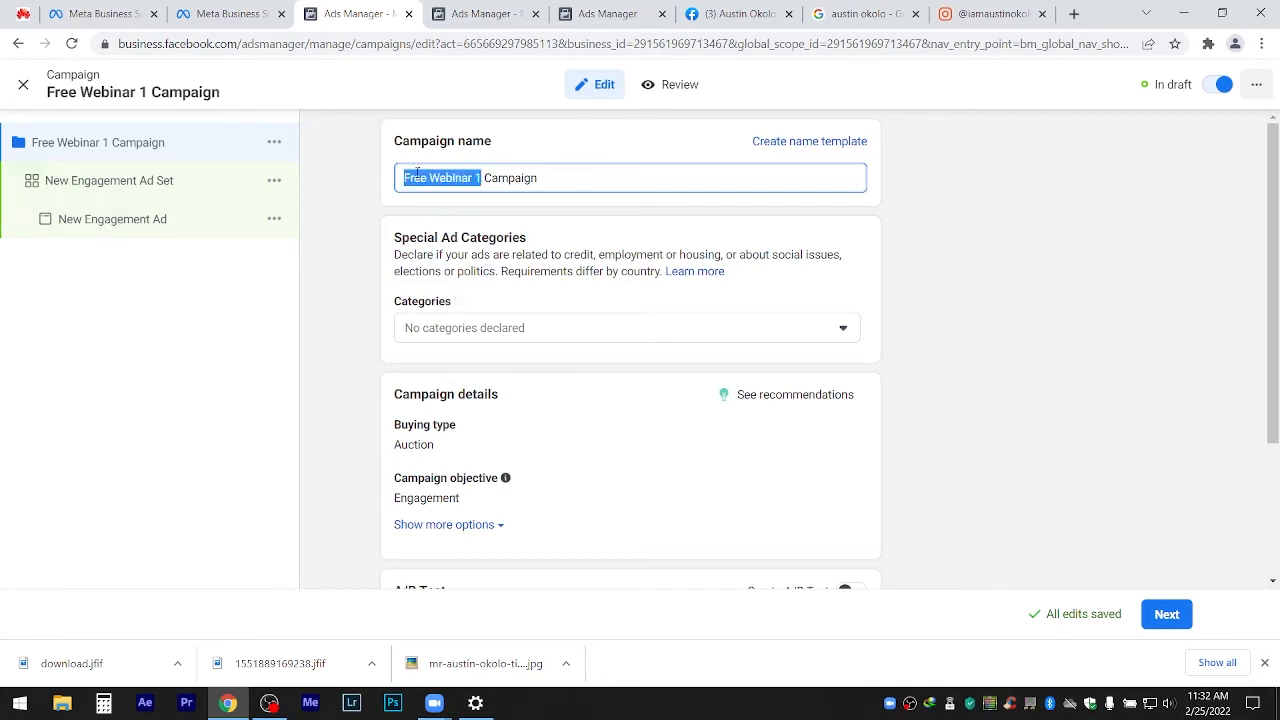
{"action": "right_click", "coordinate": [420, 174]}
{"action": "left_click", "coordinate": [466, 236]}
{"action": "left_click_drag", "start_coordinate": [1275, 203], "coordinate": [1275, 264]}
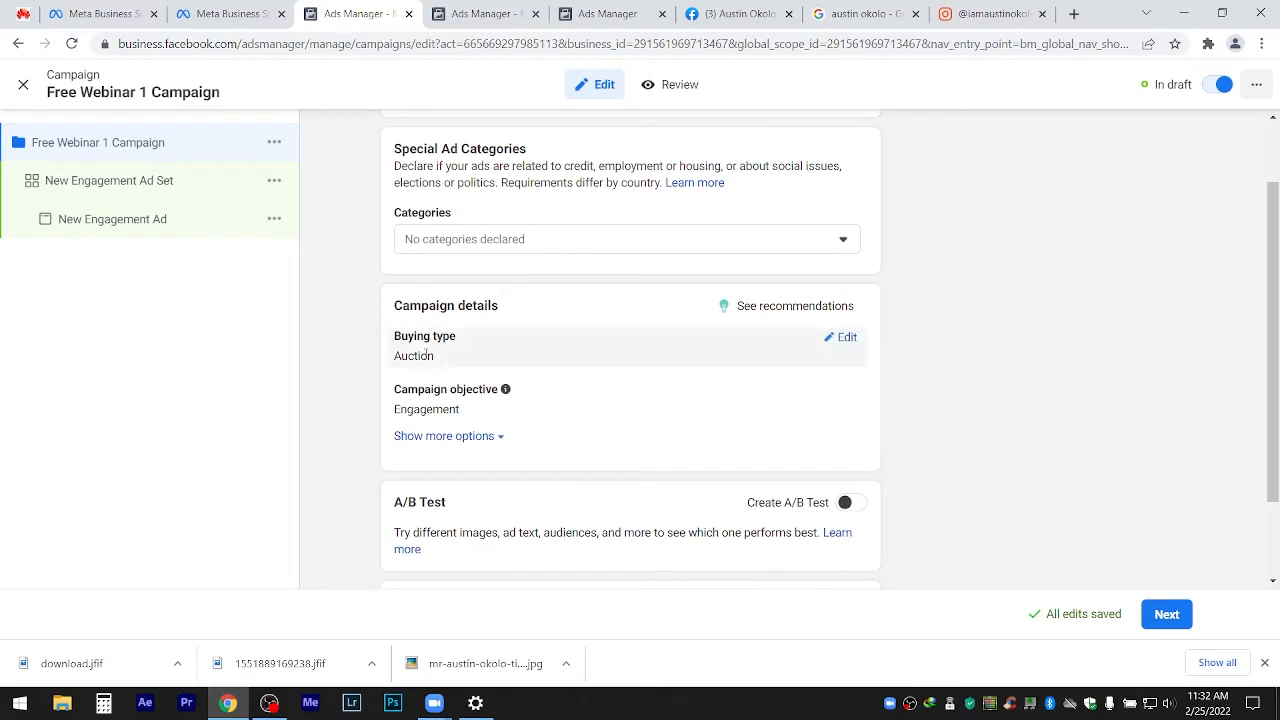
Expand the extra campaign options to show the spending limit, with none set.
{"action": "left_click", "coordinate": [443, 436]}
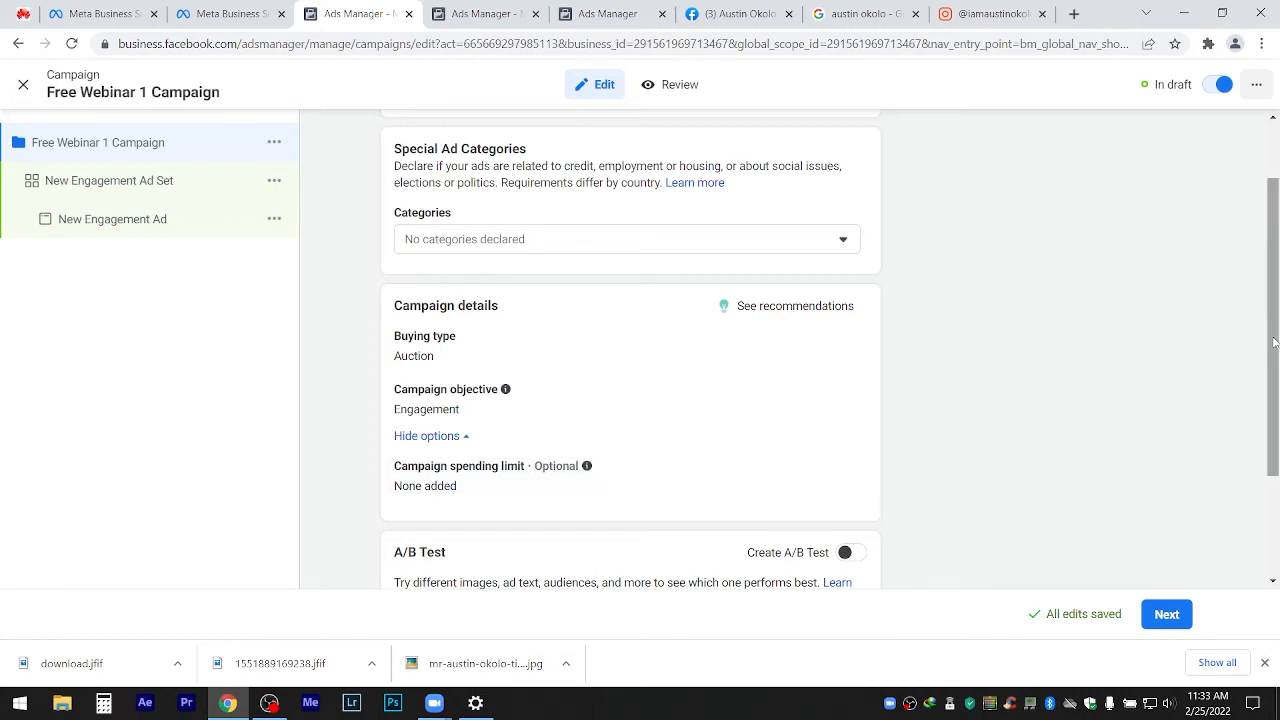
{"action": "scroll", "coordinate": [1272, 330], "scroll_direction": "down", "scroll_amount": 1}
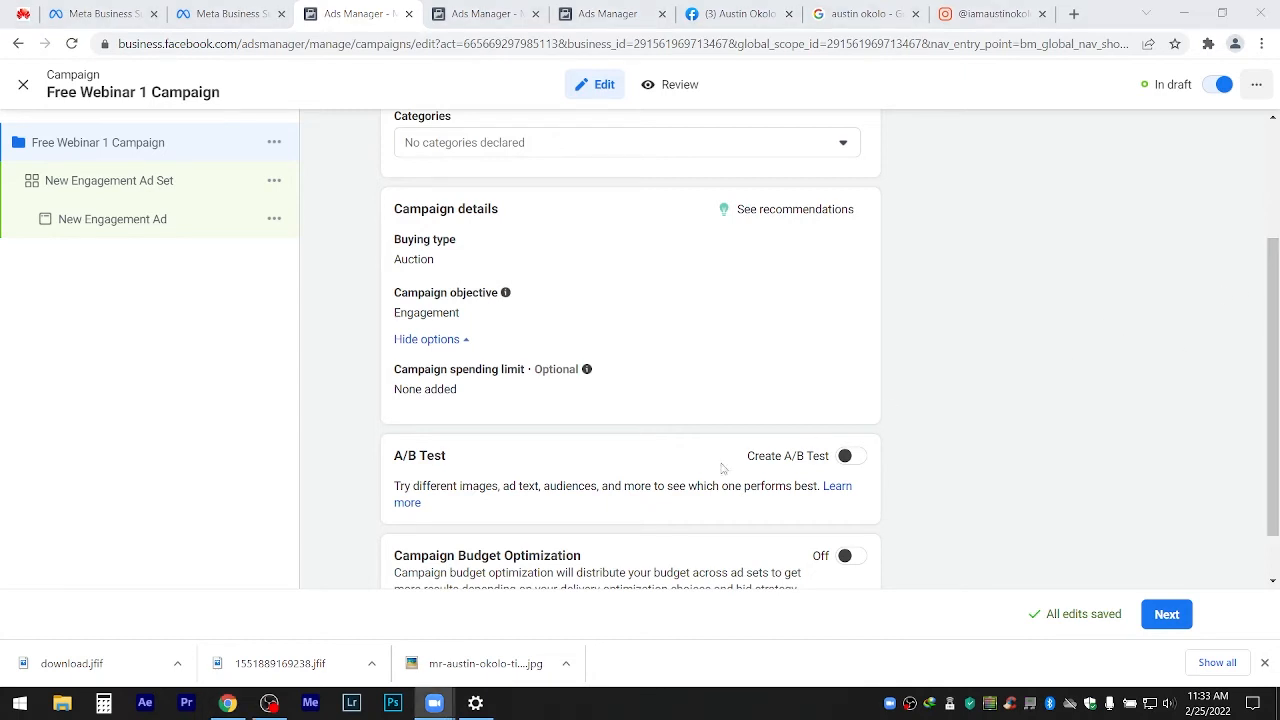
{"action": "left_click_drag", "start_coordinate": [1275, 350], "coordinate": [1275, 373]}
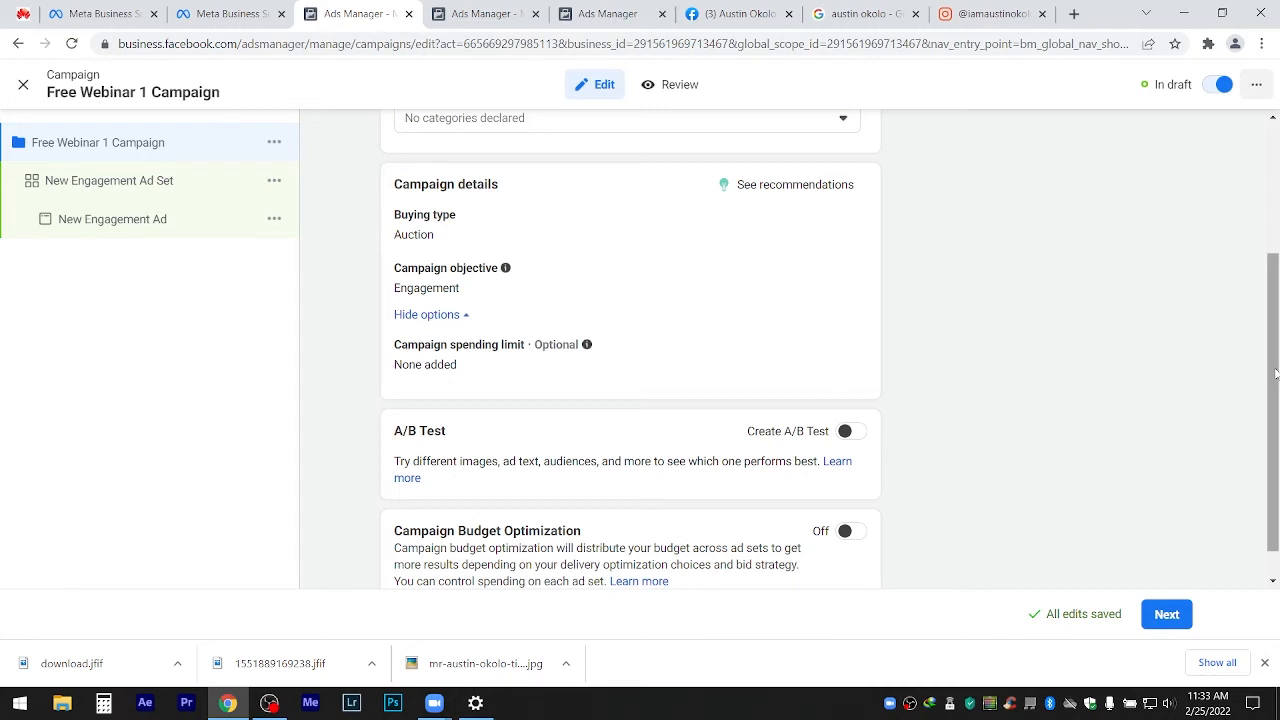
{"action": "left_click", "coordinate": [269, 703]}
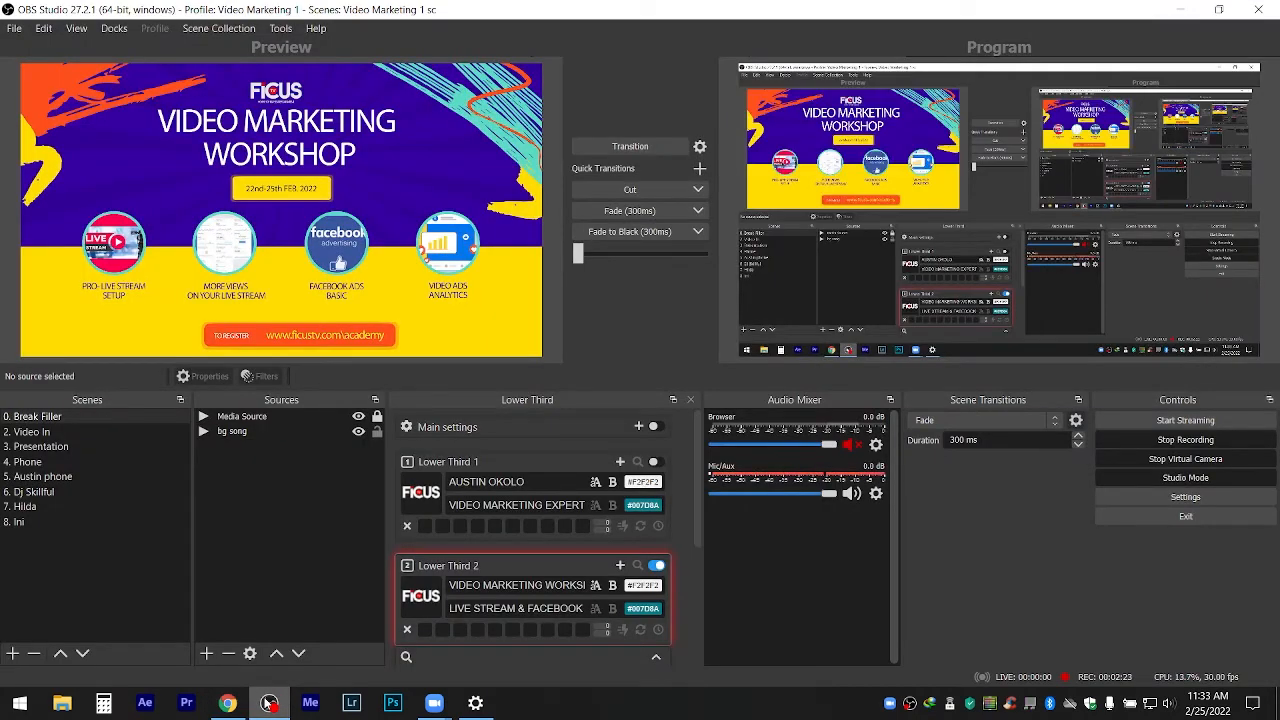
{"action": "left_click", "coordinate": [269, 703]}
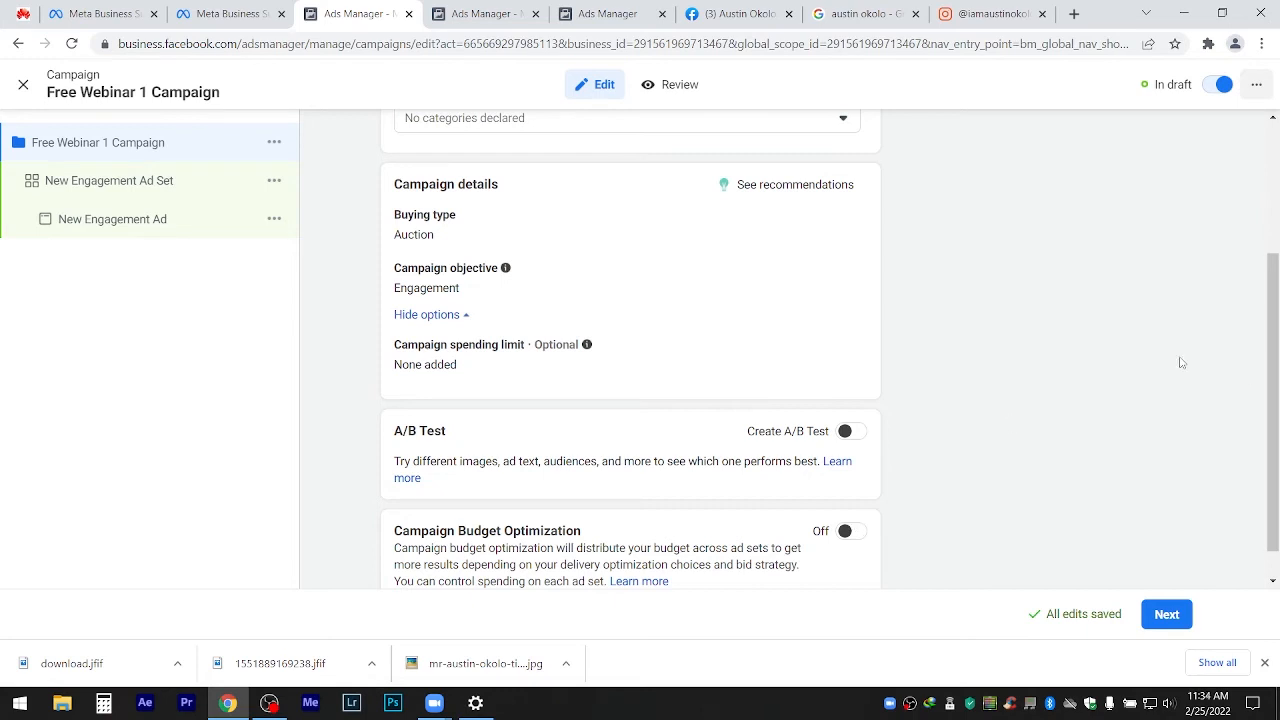
Switch Campaign Budget Optimization on to reveal the Campaign Budget section.
{"action": "left_click_drag", "start_coordinate": [1272, 392], "coordinate": [1274, 442]}
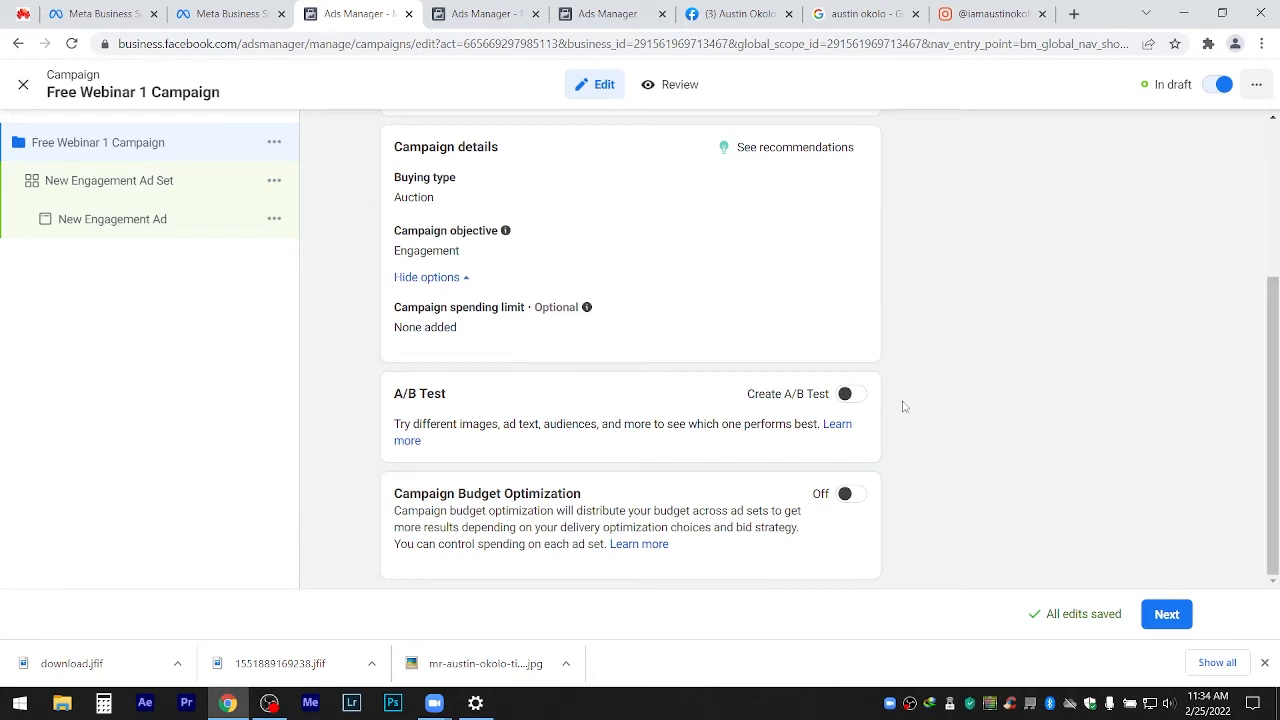
{"action": "left_click", "coordinate": [852, 494]}
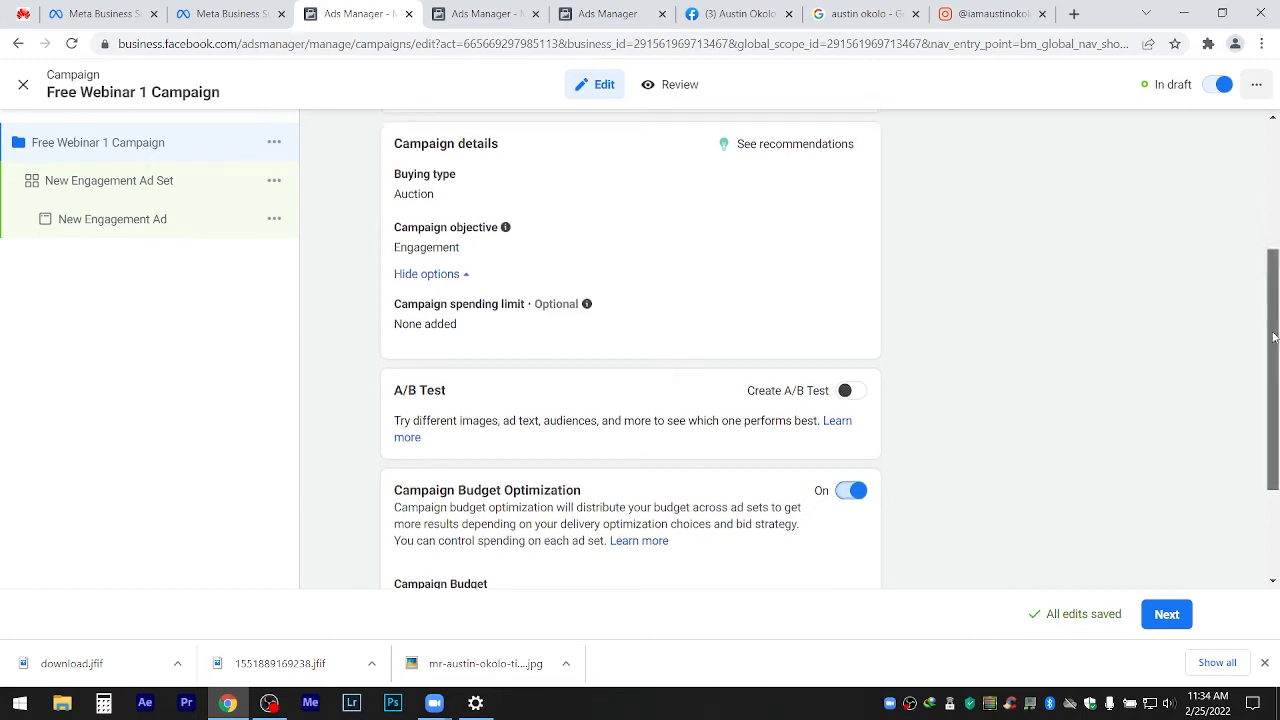
{"action": "left_click_drag", "start_coordinate": [1273, 318], "coordinate": [1272, 418]}
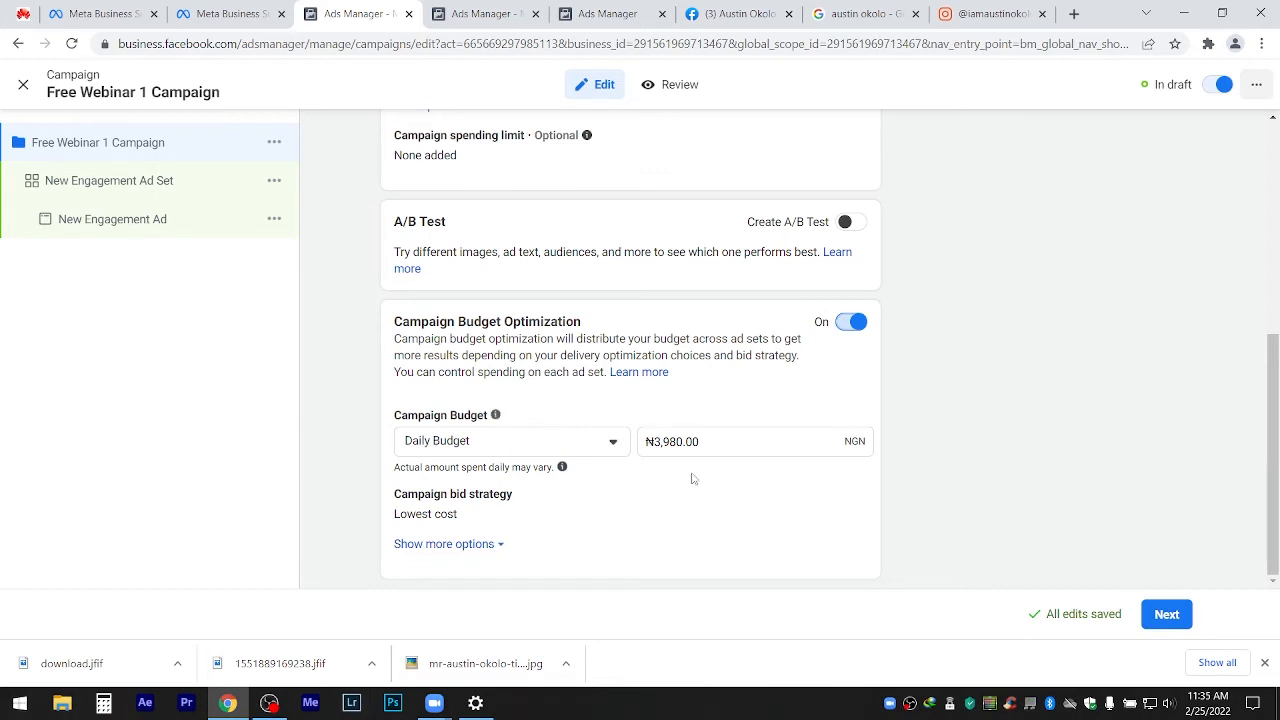
Change the daily budget from ₦3,980.00 to ₦420.00 and show more budget options.
{"action": "left_click_drag", "start_coordinate": [702, 441], "coordinate": [653, 442]}
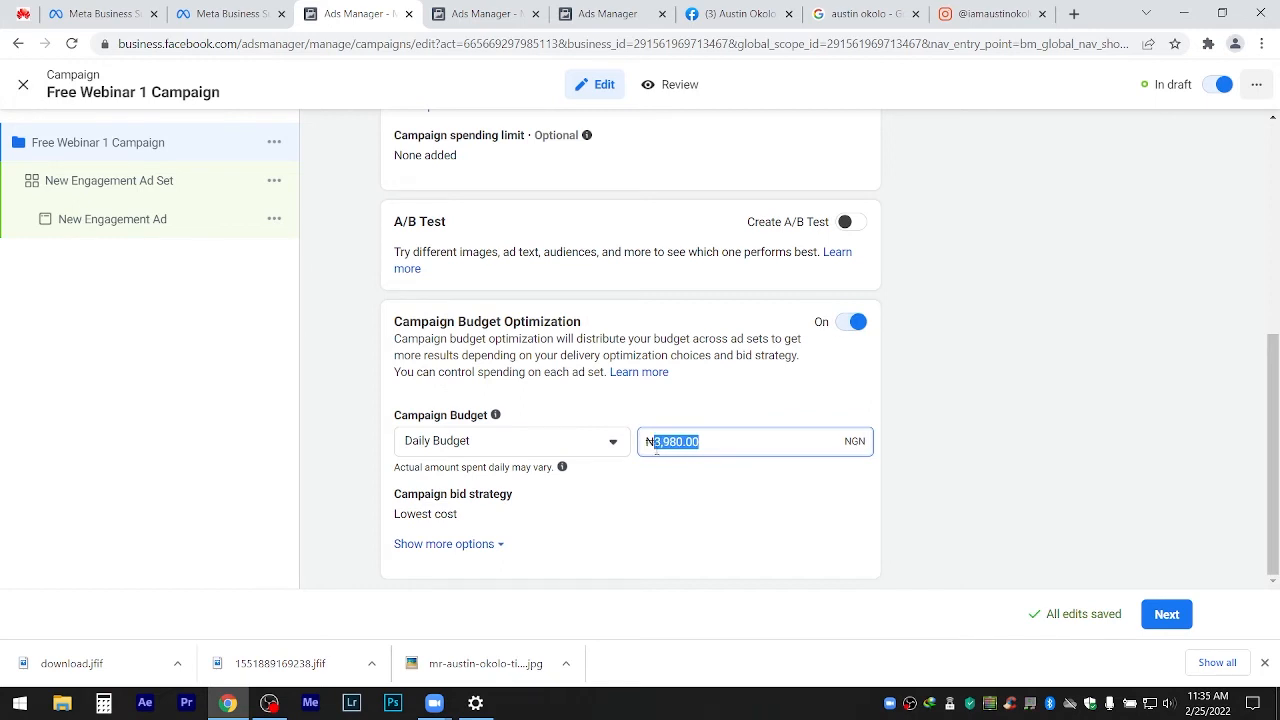
{"action": "type", "text": "4"}
{"action": "type", "text": "1"}
{"action": "type", "text": "5"}
{"action": "key", "text": "BackSpace"}
{"action": "type", "text": "20"}
{"action": "left_click", "coordinate": [485, 547]}
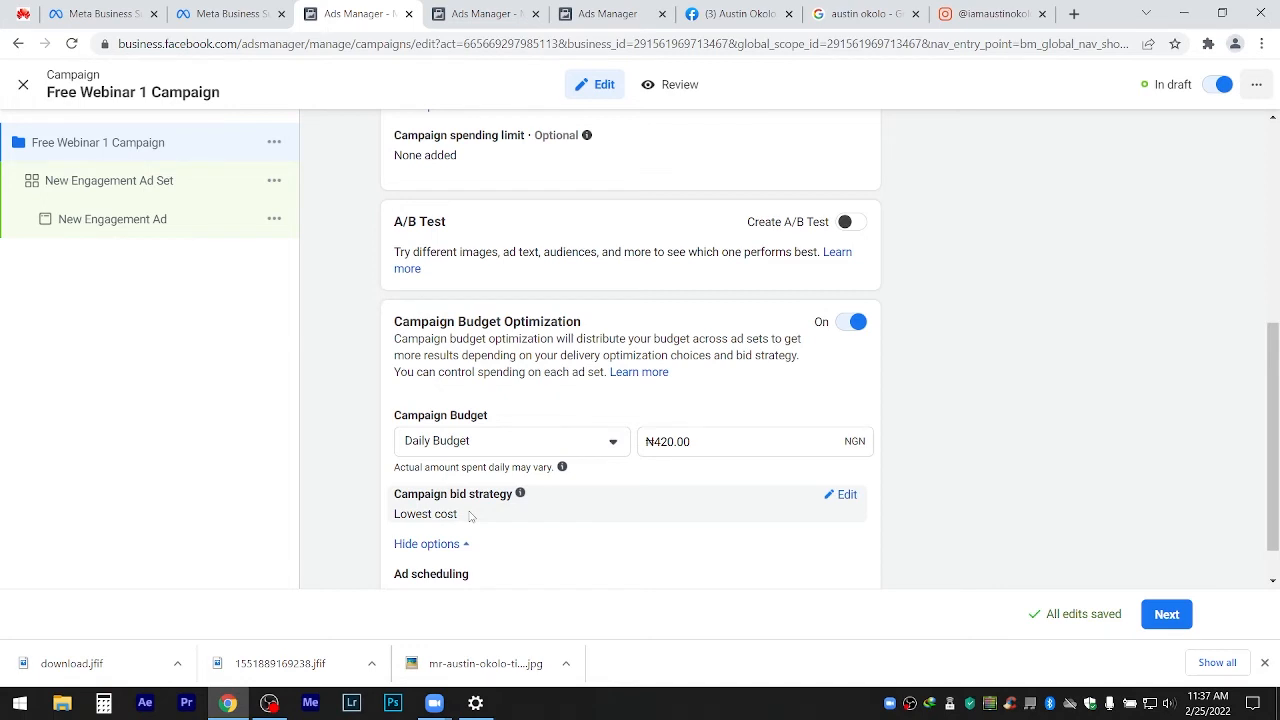
Change the campaign bid strategy from Lowest cost to Cost cap, then reopen the strategy list.
{"action": "left_click", "coordinate": [845, 497]}
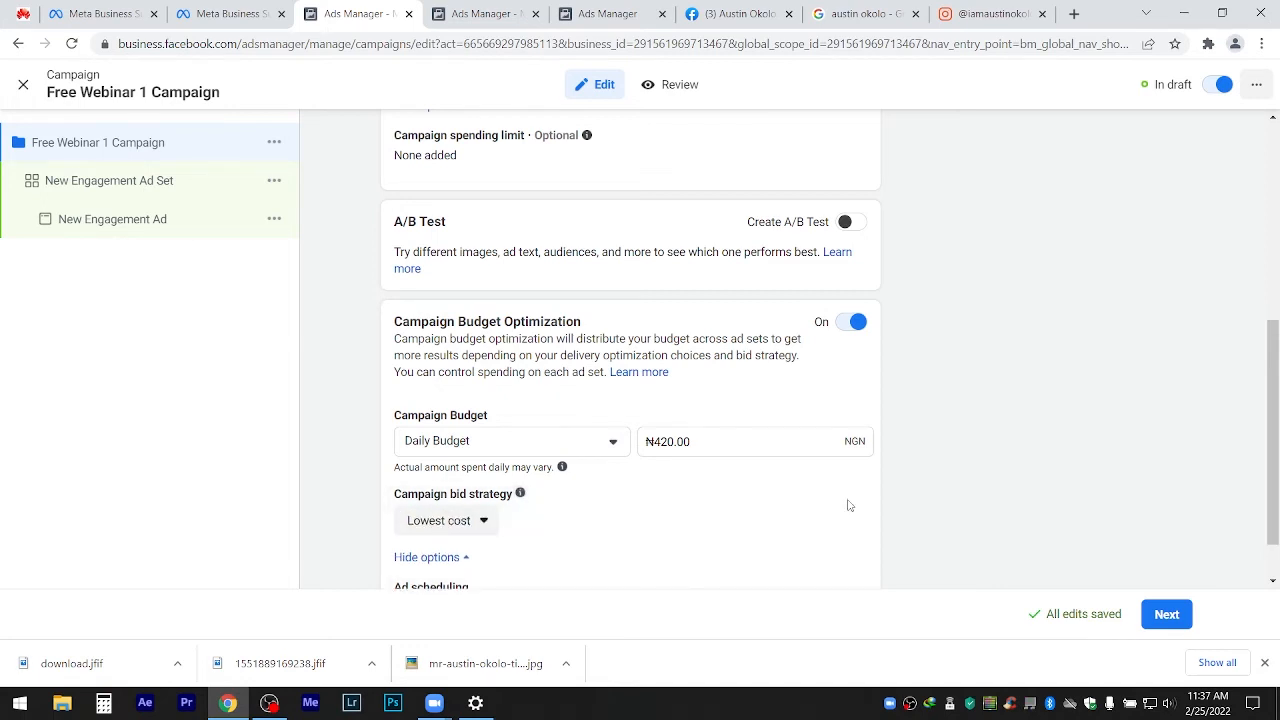
{"action": "left_click", "coordinate": [455, 521]}
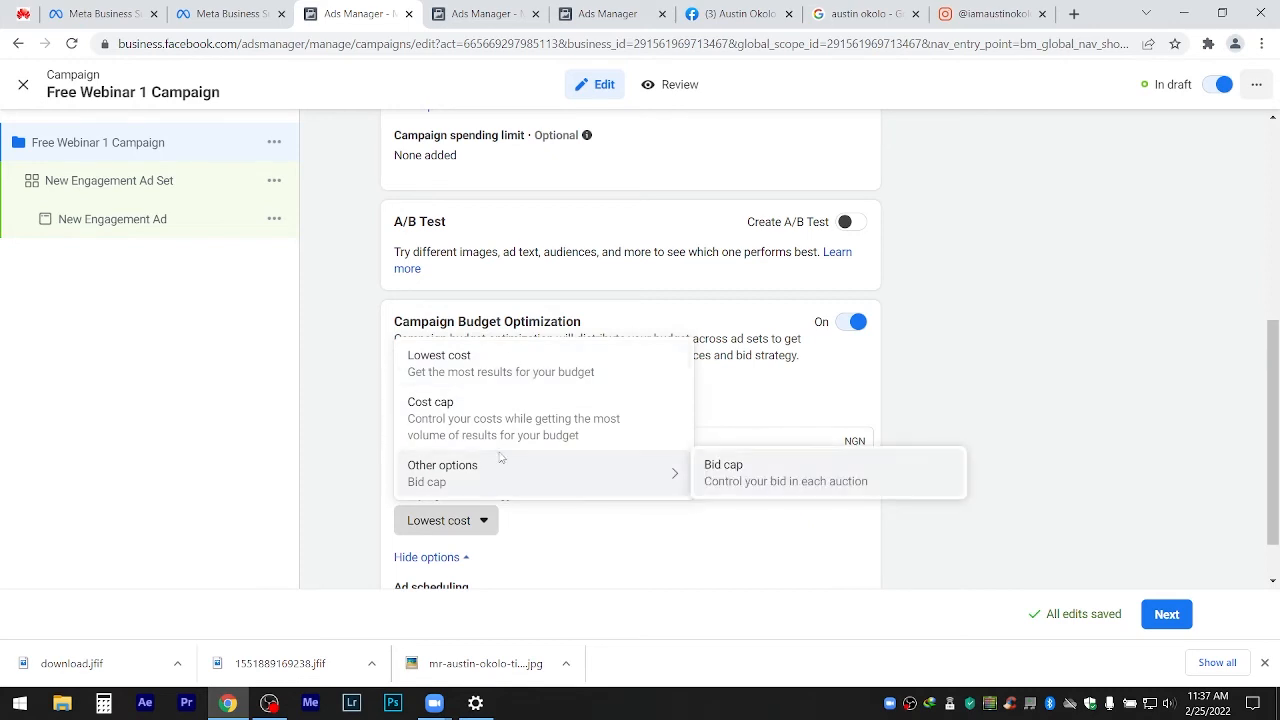
{"action": "left_click", "coordinate": [455, 434]}
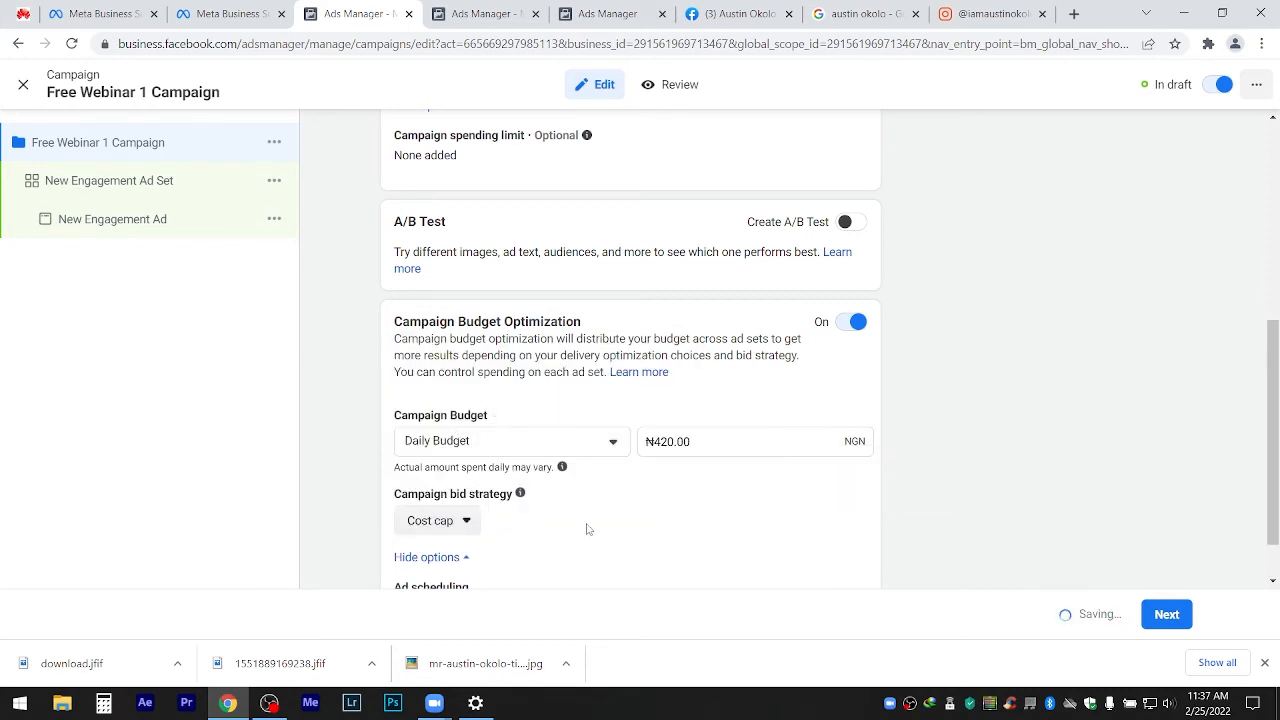
{"action": "scroll", "coordinate": [1267, 300], "scroll_direction": "down", "scroll_amount": 1}
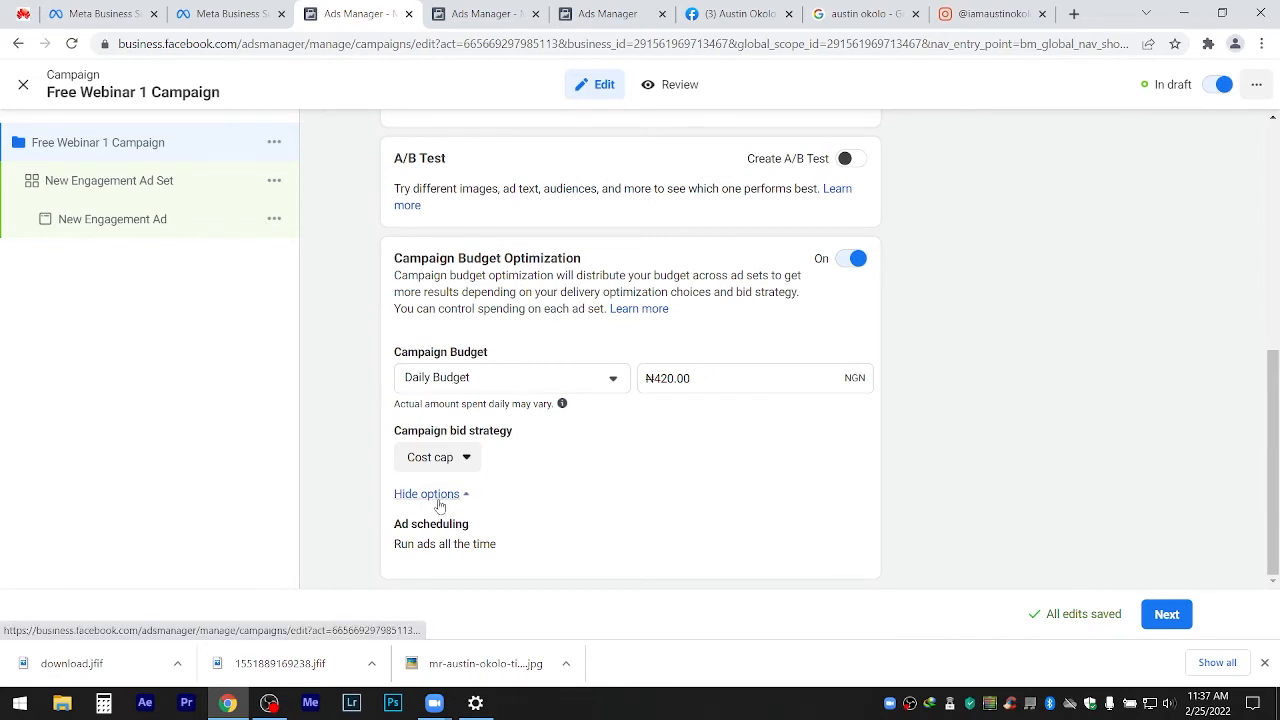
{"action": "left_click", "coordinate": [455, 464]}
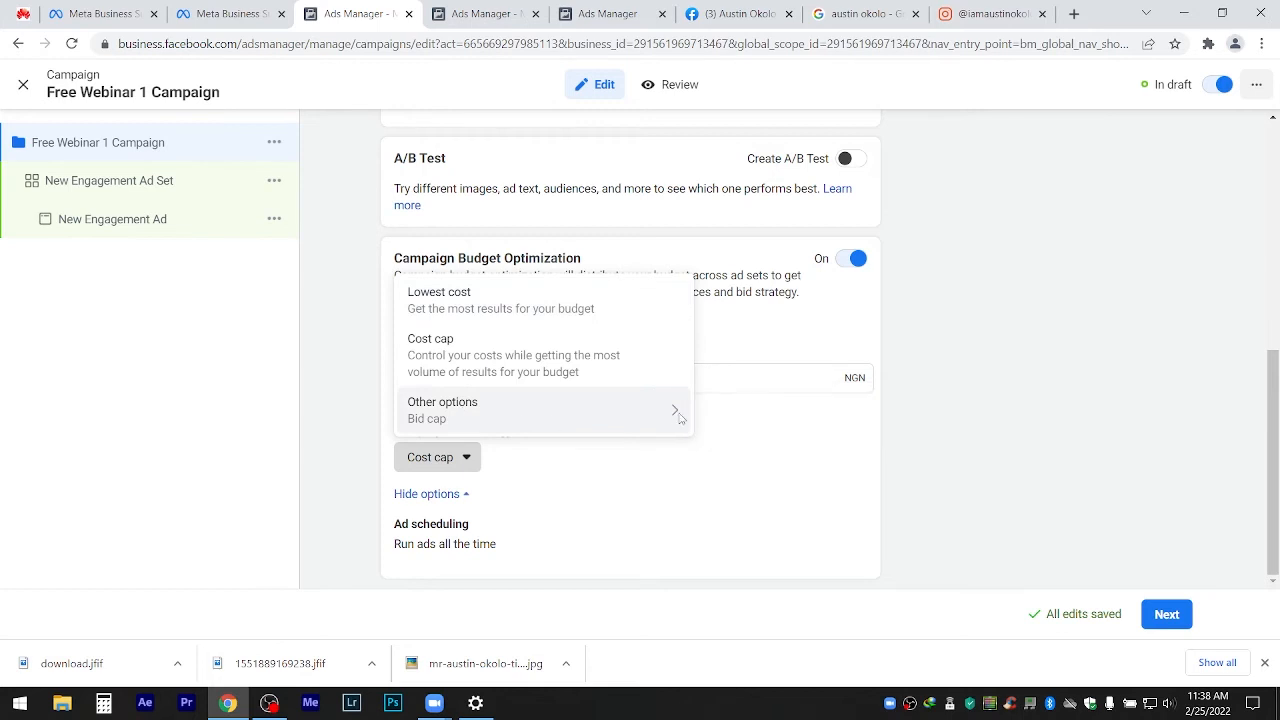
Choose Bid cap under Other options, bringing up the bid-reset warning.
{"action": "mouse_move", "coordinate": [675, 417]}
{"action": "left_click", "coordinate": [736, 413]}
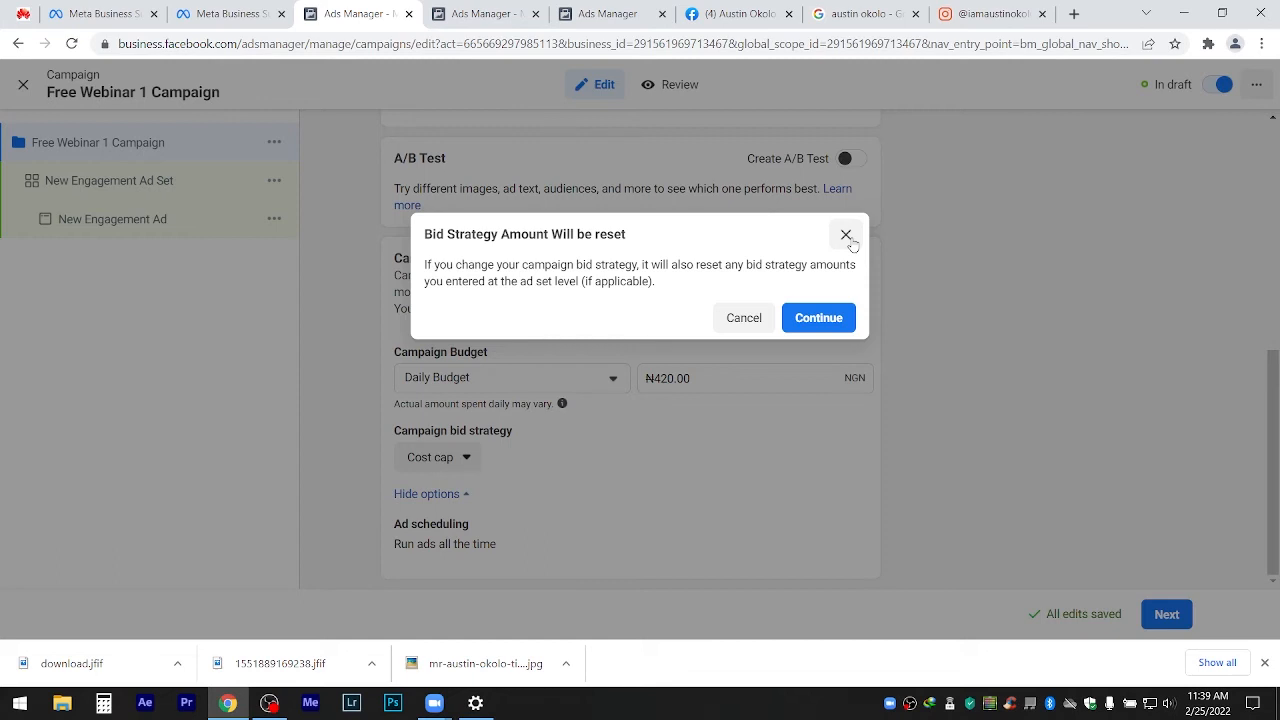
Set the bid strategy back to Lowest cost, accept the bid reset, and hide the downloads bar.
{"action": "left_click", "coordinate": [846, 236]}
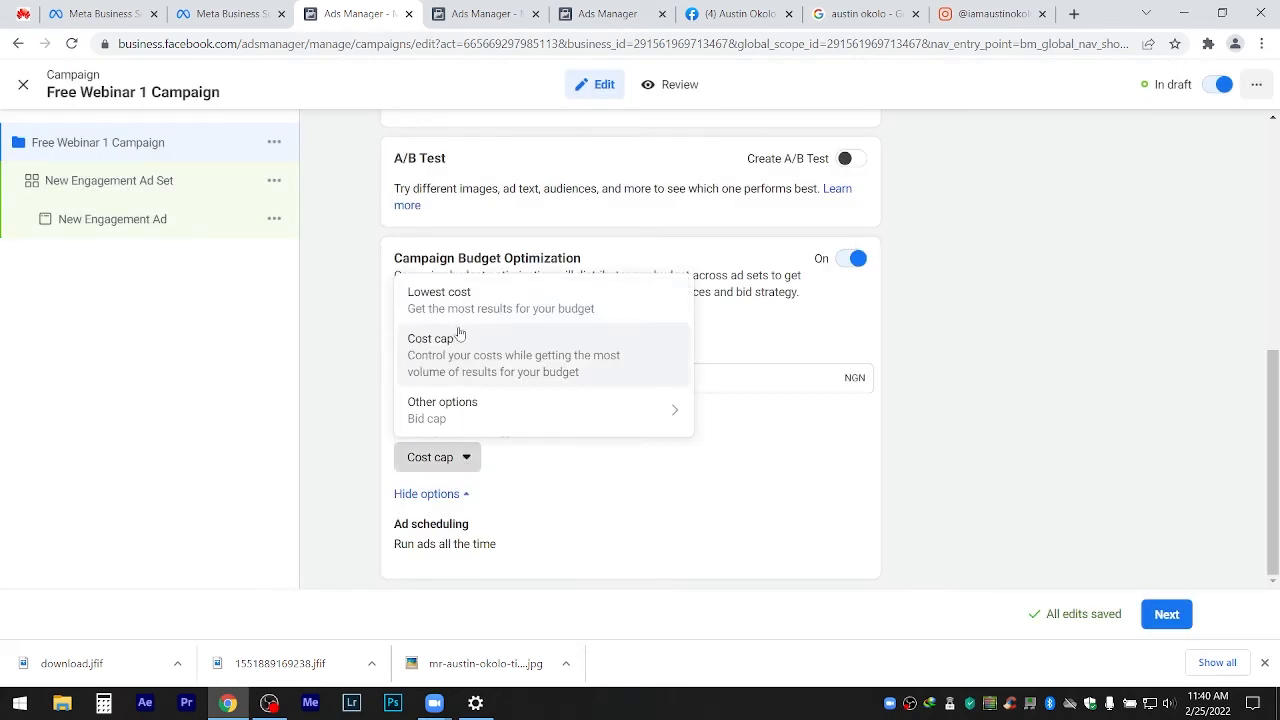
{"action": "left_click", "coordinate": [435, 302]}
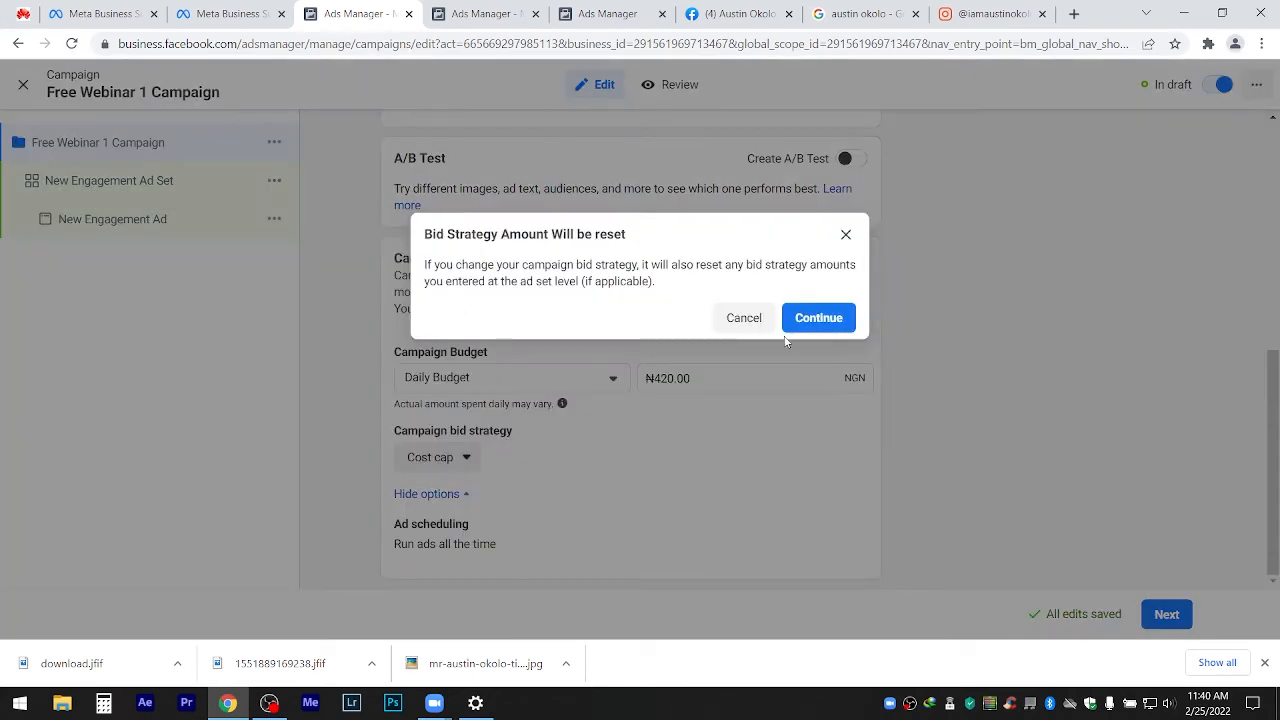
{"action": "left_click", "coordinate": [828, 320]}
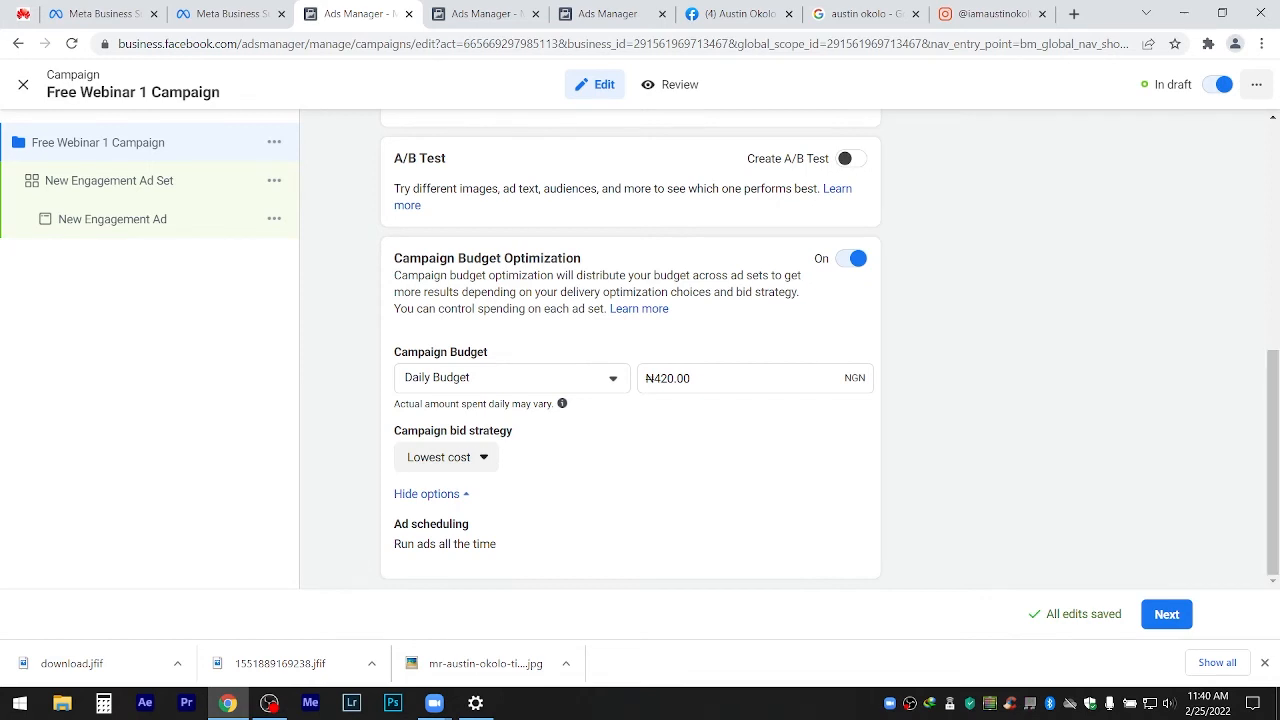
{"action": "left_click", "coordinate": [1264, 662]}
Go to the ad set and paste 'Free Webinar 1' over 'New Engagement' in its name.
{"action": "left_click", "coordinate": [1165, 664]}
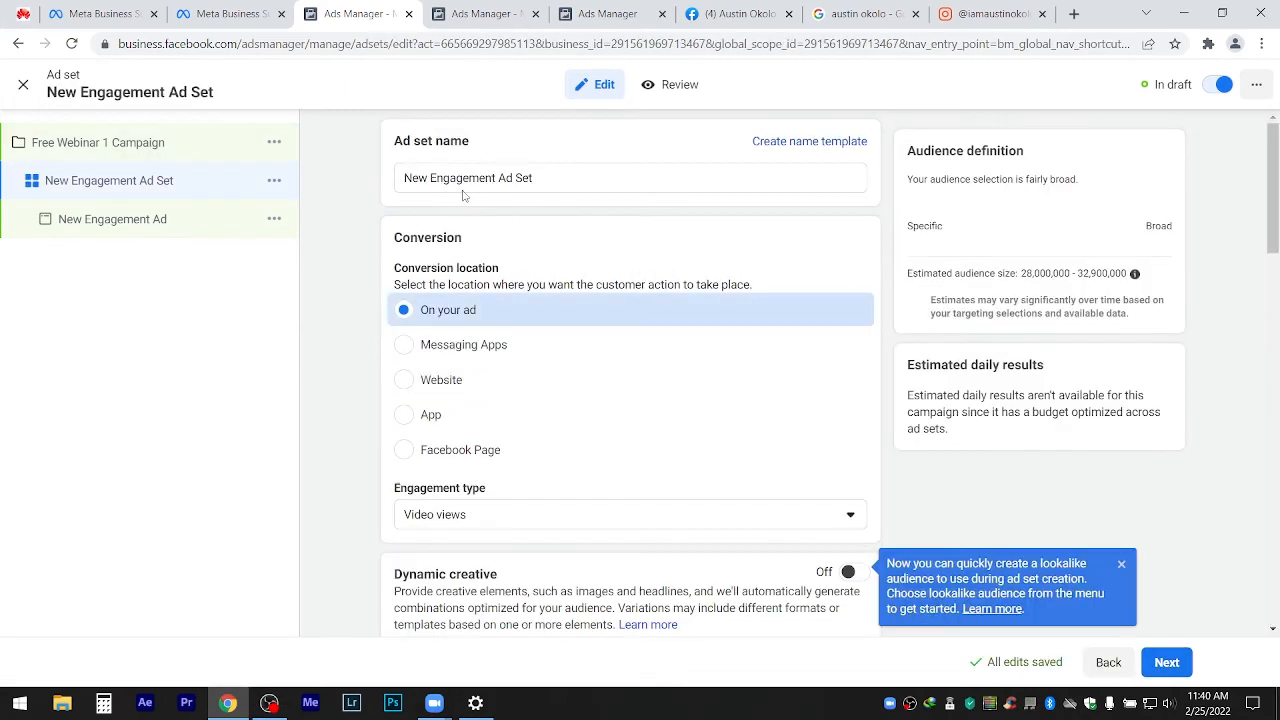
{"action": "left_click", "coordinate": [498, 177]}
{"action": "left_click_drag", "start_coordinate": [498, 177], "coordinate": [292, 167]}
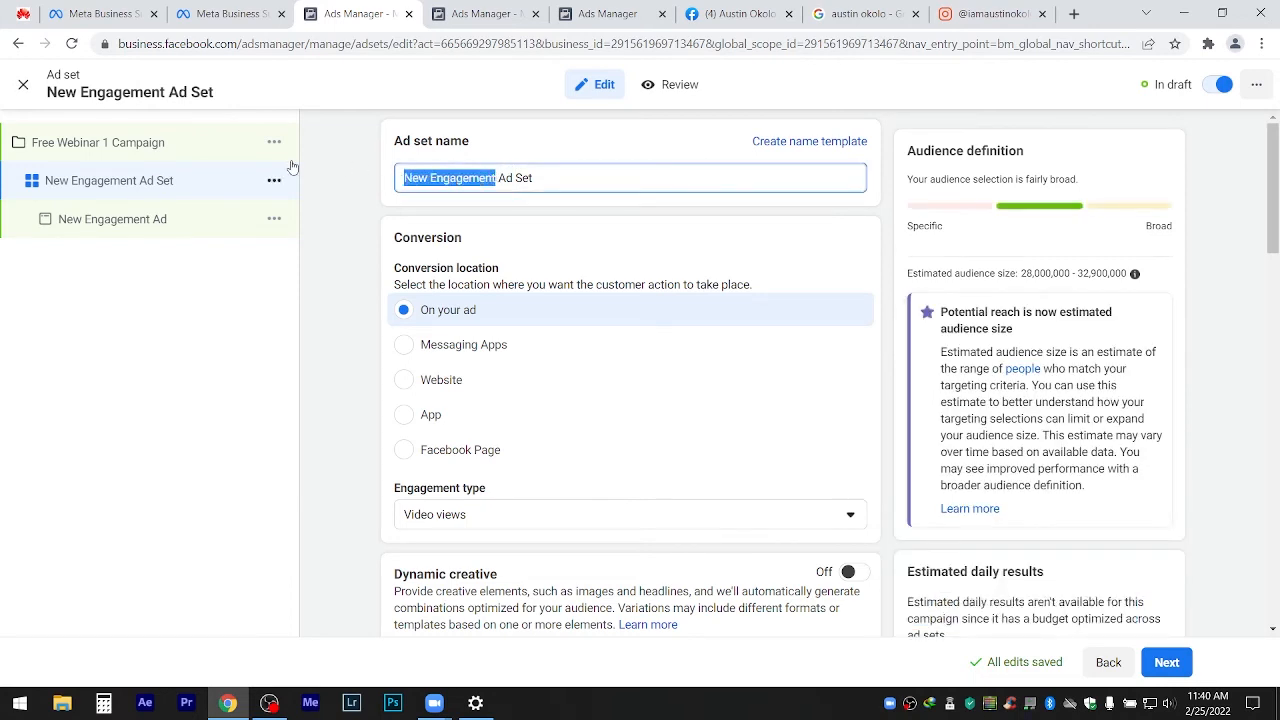
{"action": "type", "text": "Free Webinar 1"}
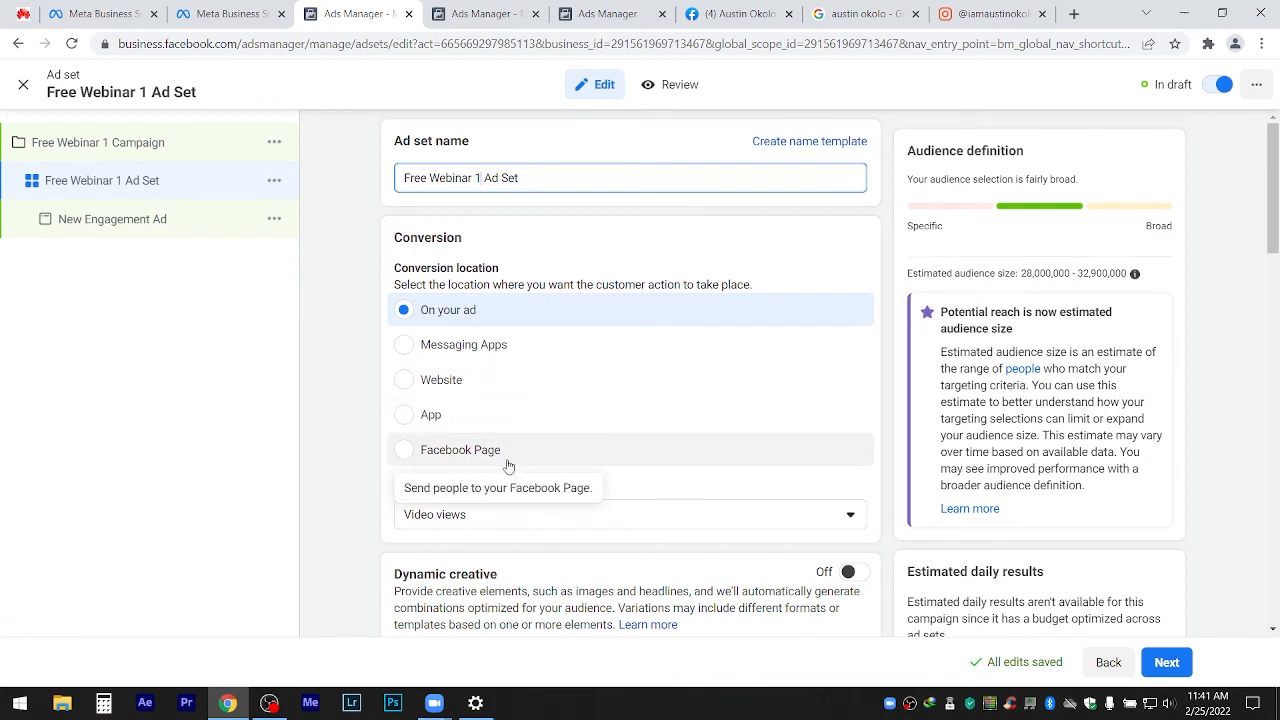
Set the ad set's engagement type to Post engagement instead of Video views.
{"action": "left_click", "coordinate": [532, 516]}
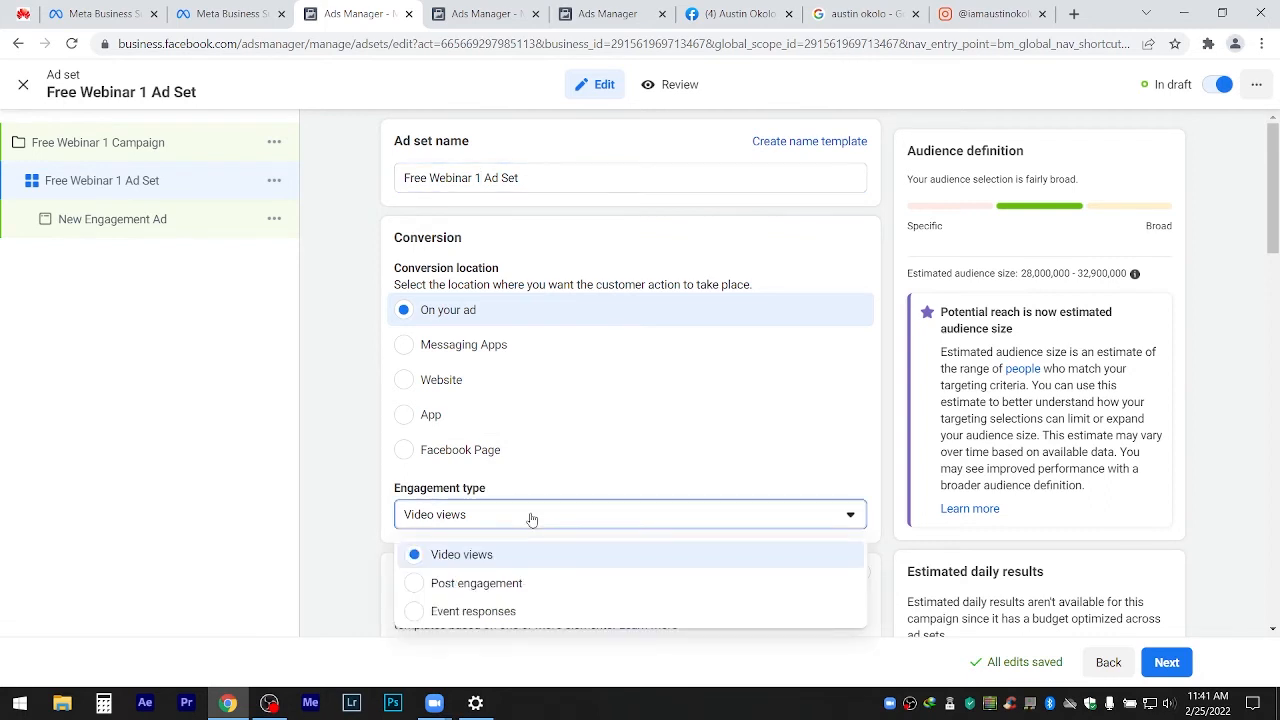
{"action": "left_click", "coordinate": [532, 518]}
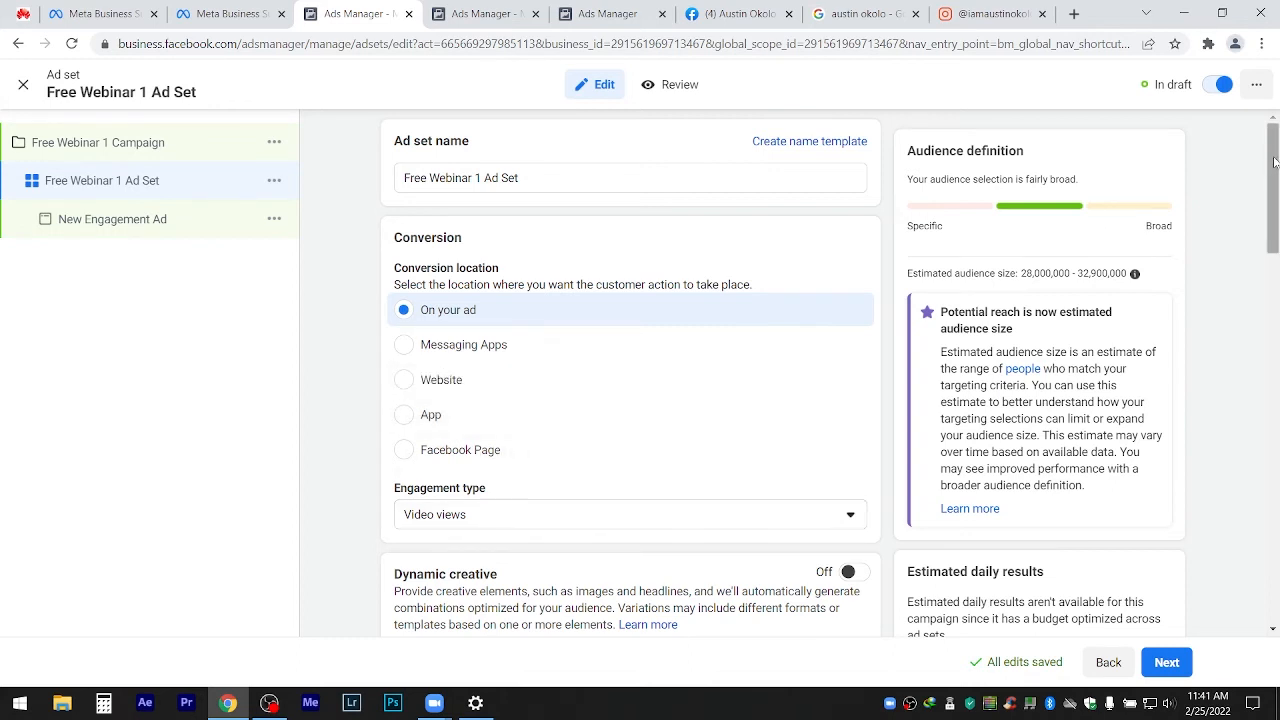
{"action": "mouse_move", "coordinate": [1275, 162]}
{"action": "left_mouse_down"}
{"action": "mouse_move", "coordinate": [1277, 217]}
{"action": "mouse_move", "coordinate": [1279, 180]}
{"action": "left_mouse_up"}
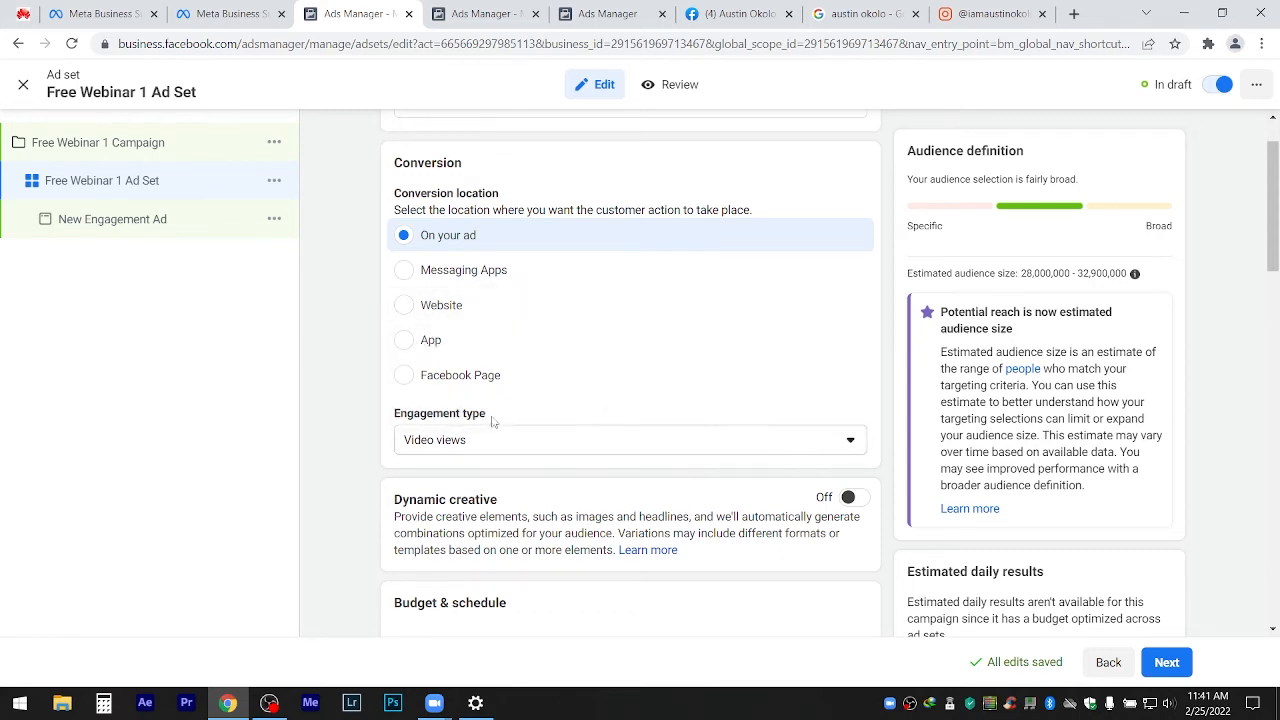
{"action": "left_click", "coordinate": [445, 450]}
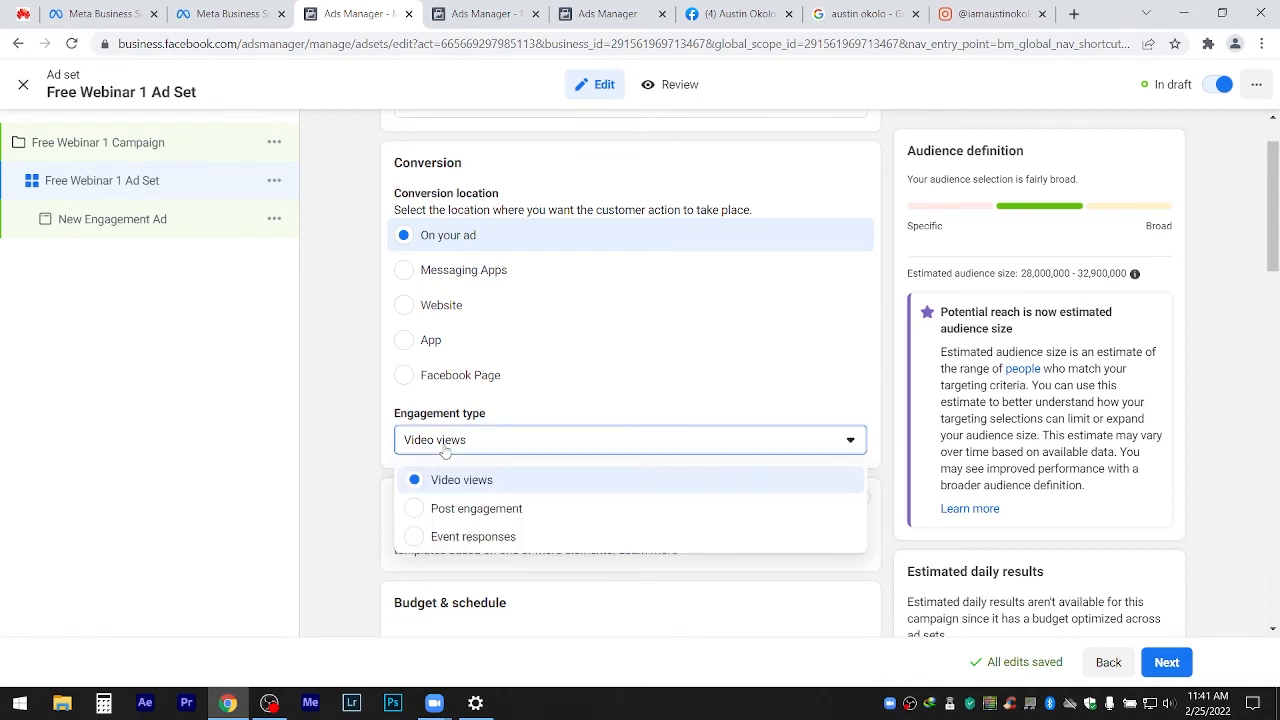
{"action": "left_click", "coordinate": [470, 510]}
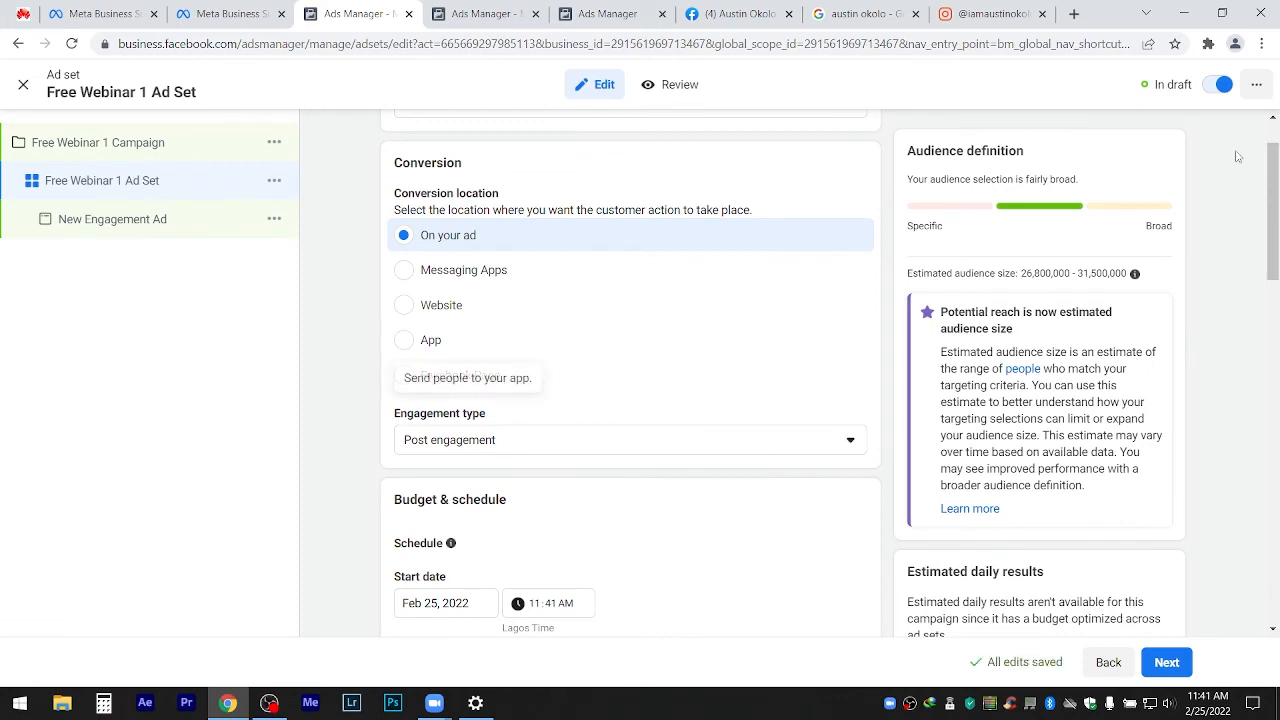
{"action": "scroll", "coordinate": [435, 340], "scroll_direction": "down", "scroll_amount": 1}
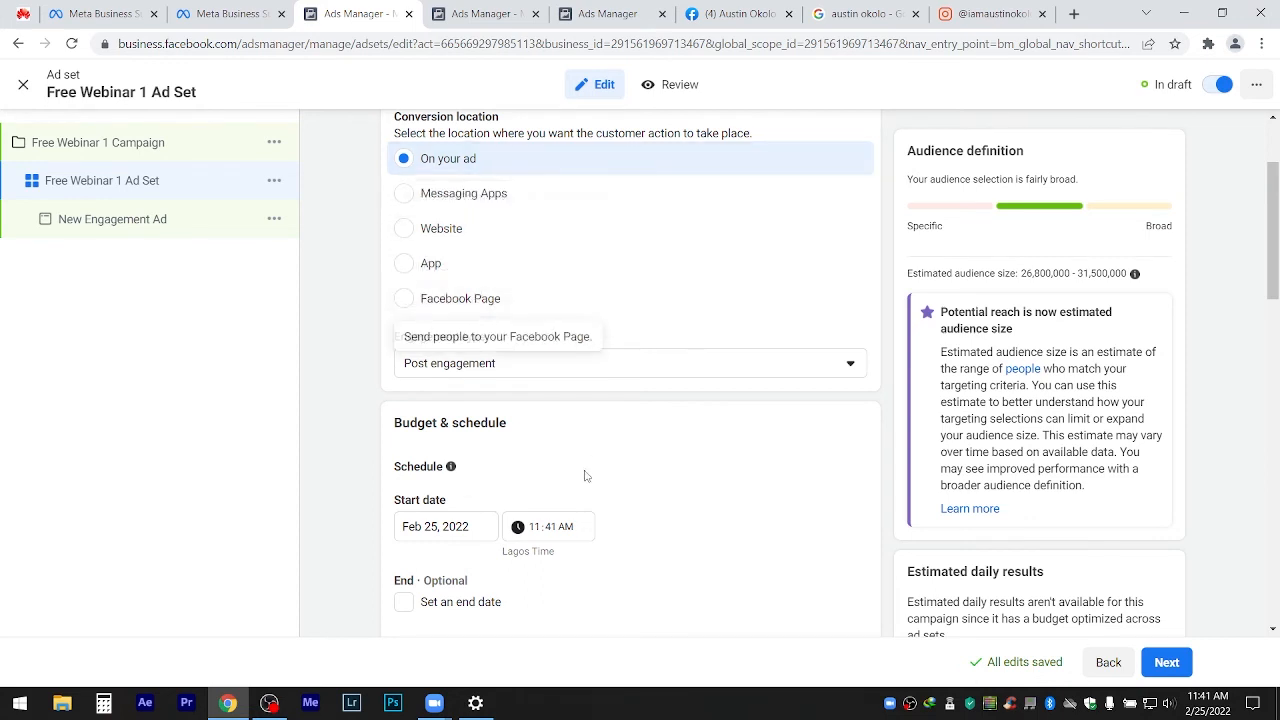
{"action": "left_click_drag", "start_coordinate": [1273, 241], "coordinate": [1265, 300]}
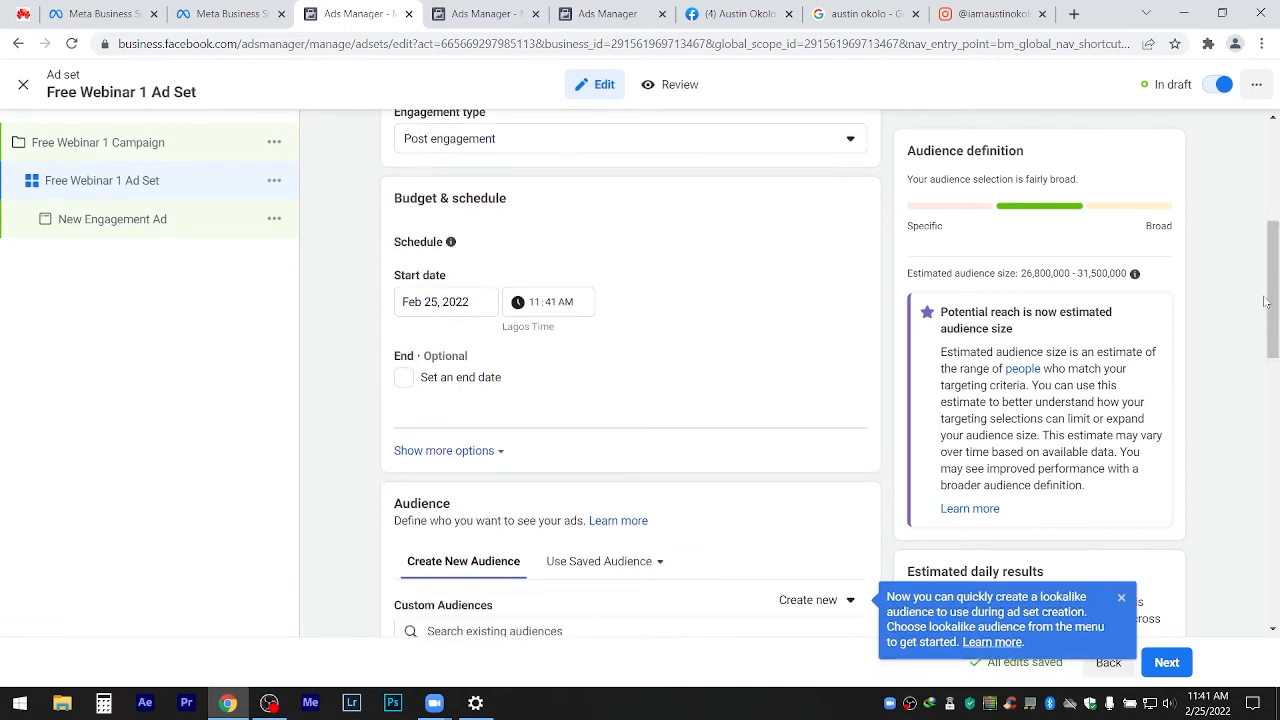
{"action": "left_click", "coordinate": [1121, 597]}
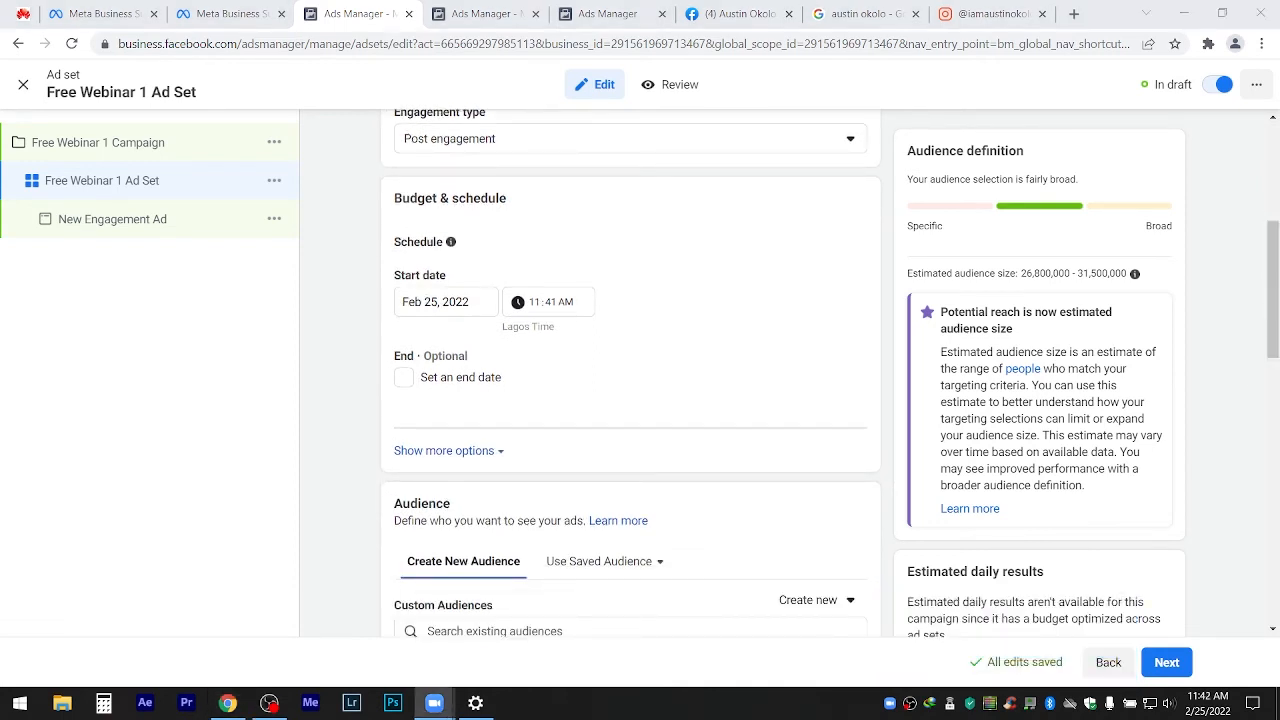
{"action": "left_click_drag", "start_coordinate": [1273, 295], "coordinate": [1274, 282]}
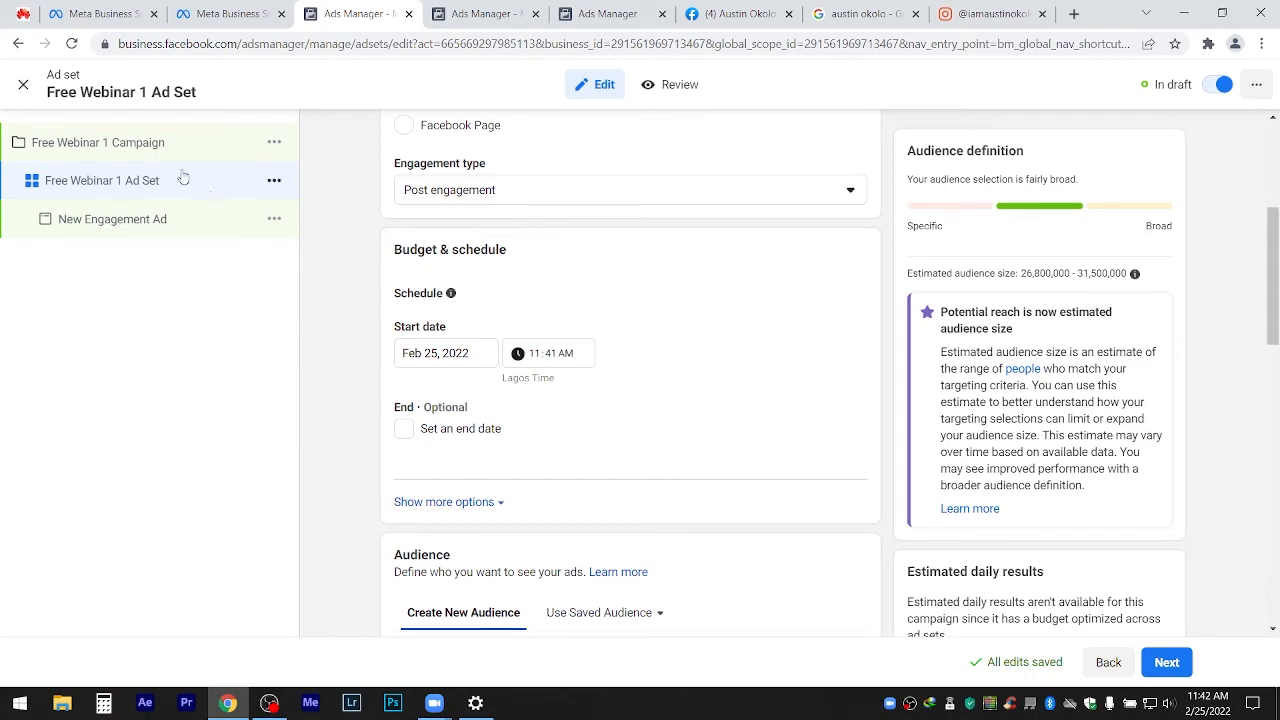
{"action": "left_click", "coordinate": [155, 146]}
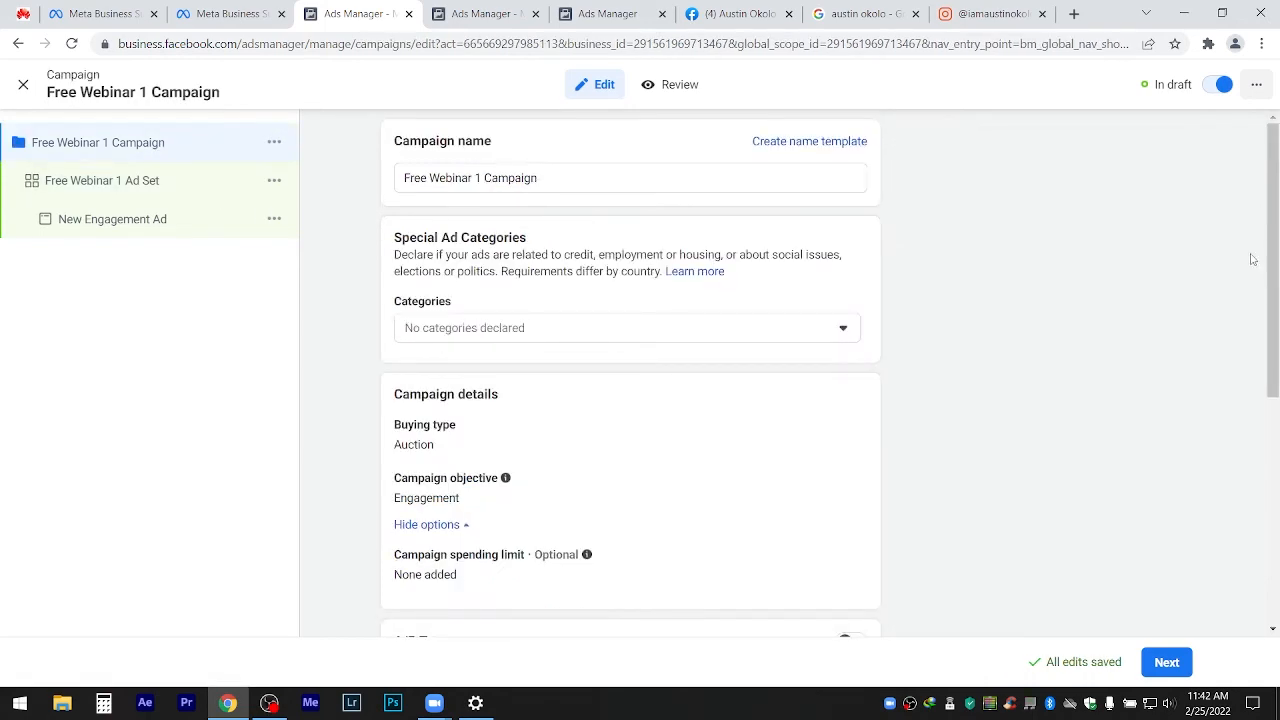
{"action": "left_click_drag", "start_coordinate": [1273, 232], "coordinate": [1273, 409]}
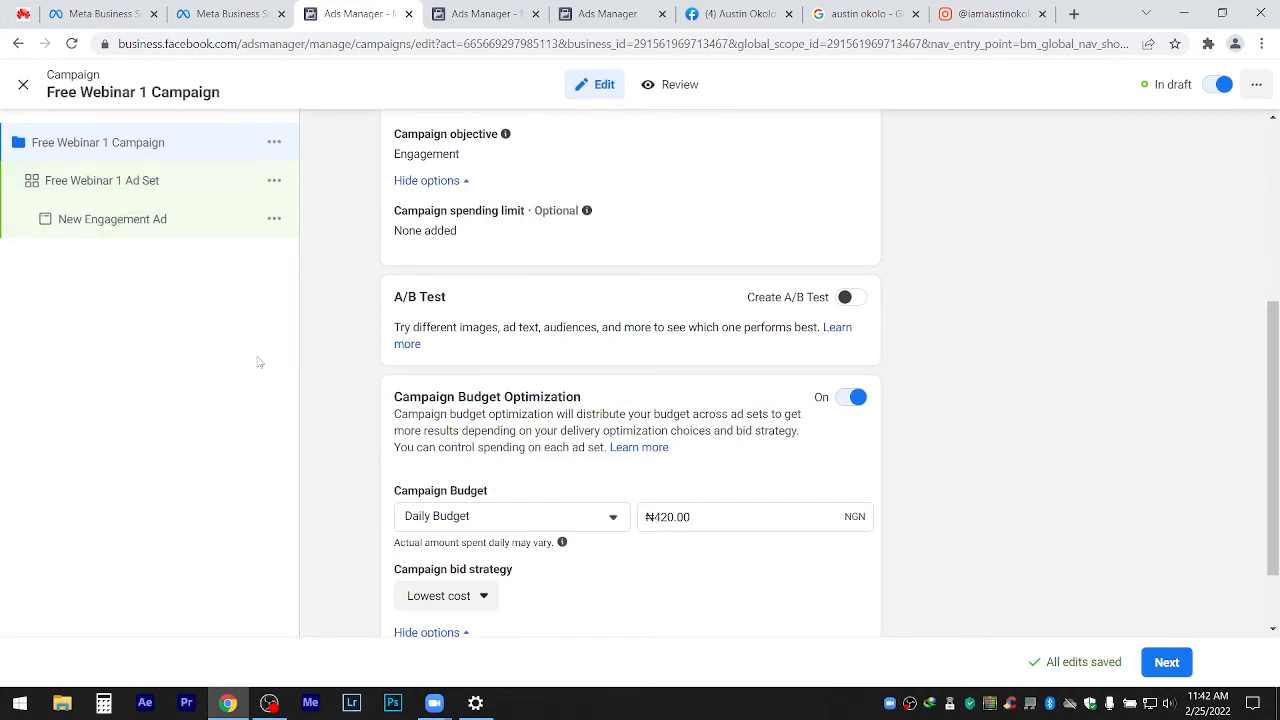
{"action": "left_click", "coordinate": [78, 181]}
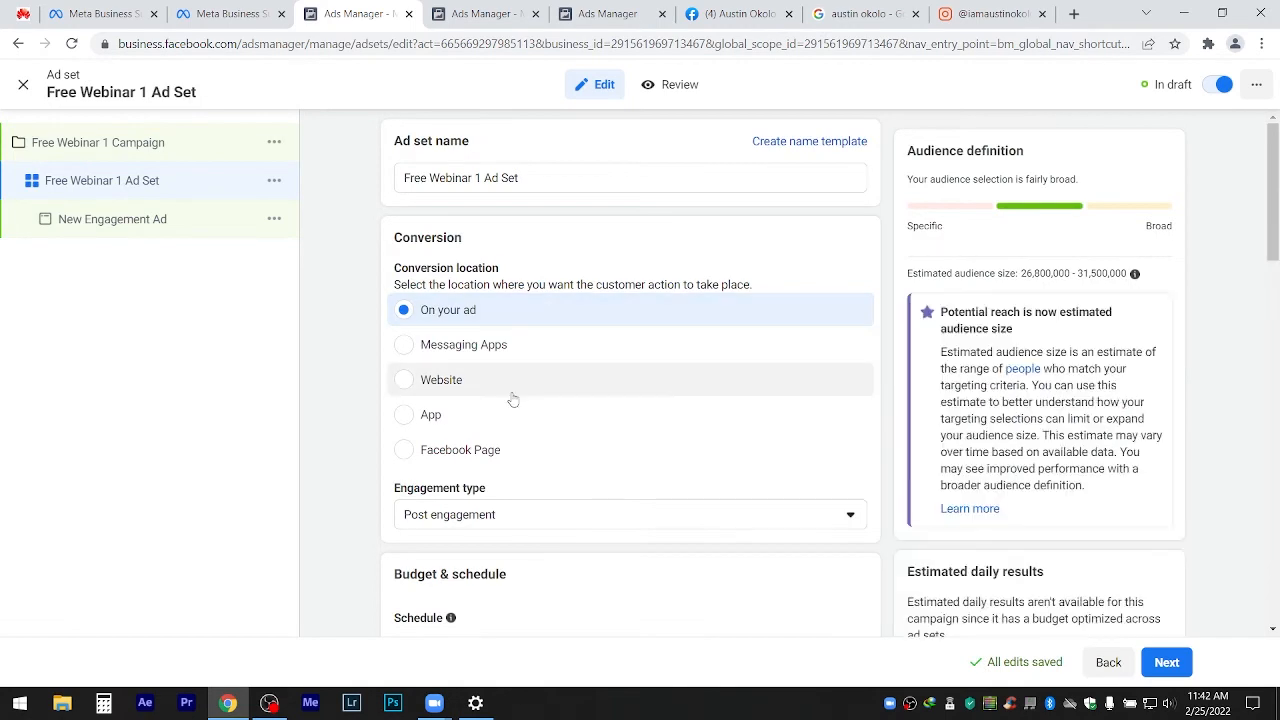
{"action": "scroll", "coordinate": [512, 400], "scroll_direction": "down", "scroll_amount": 3}
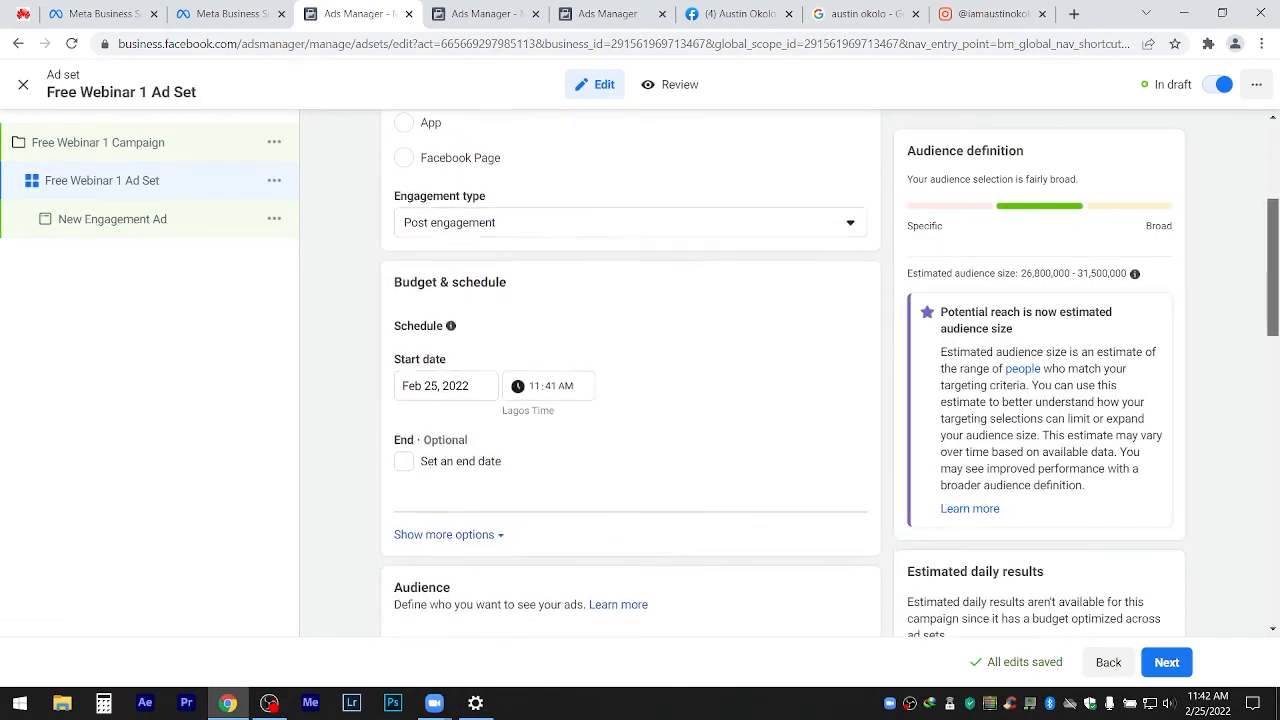
{"action": "left_click_drag", "start_coordinate": [1273, 268], "coordinate": [1273, 278]}
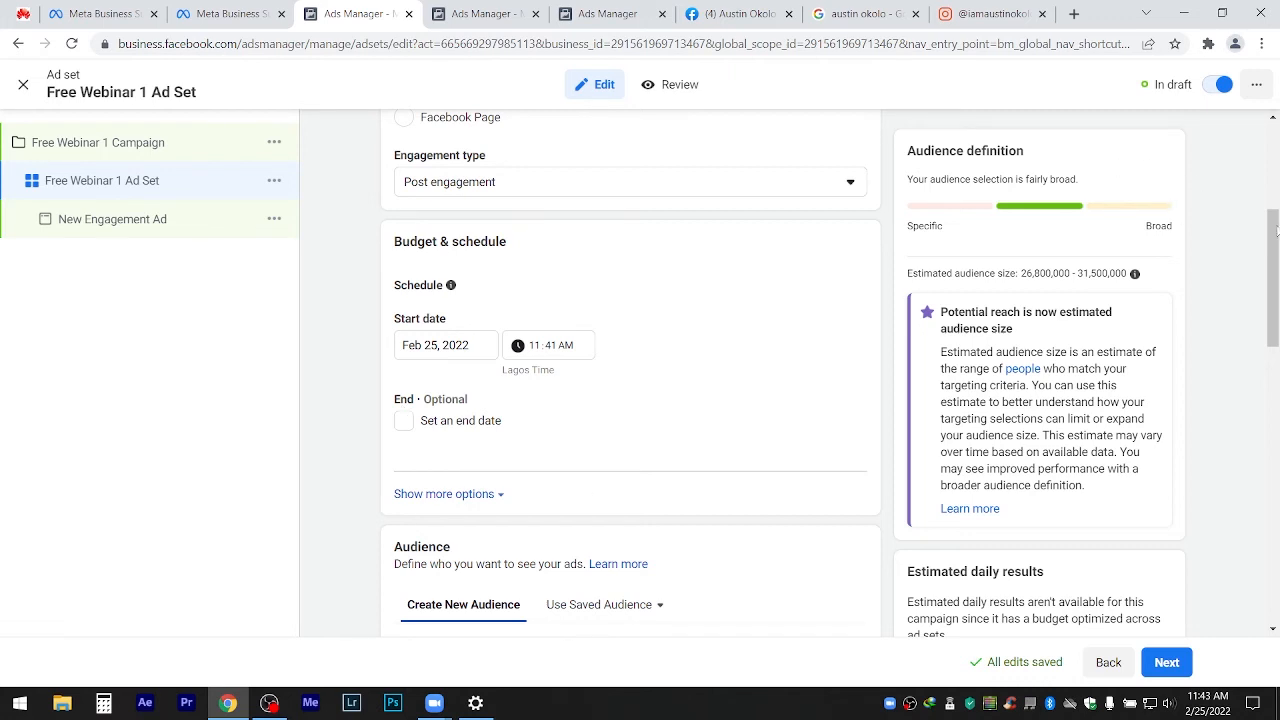
{"action": "left_click_drag", "start_coordinate": [1274, 256], "coordinate": [1276, 338]}
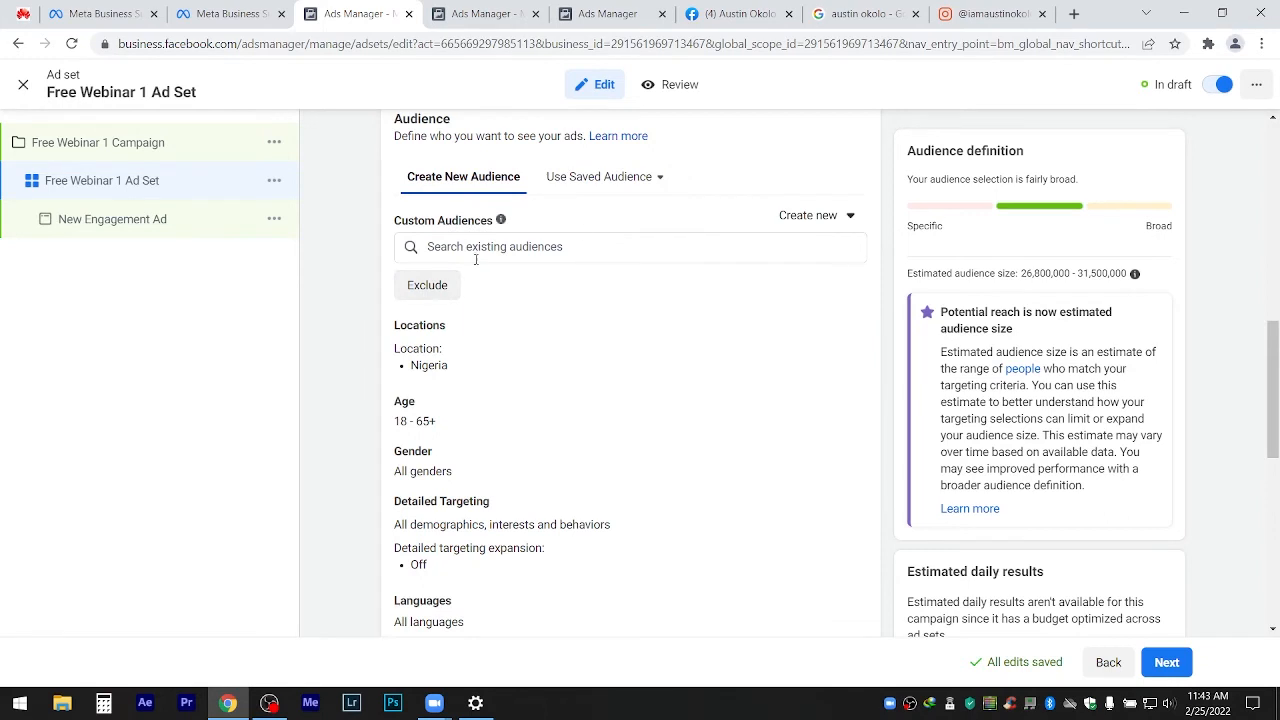
{"action": "mouse_move", "coordinate": [428, 400]}
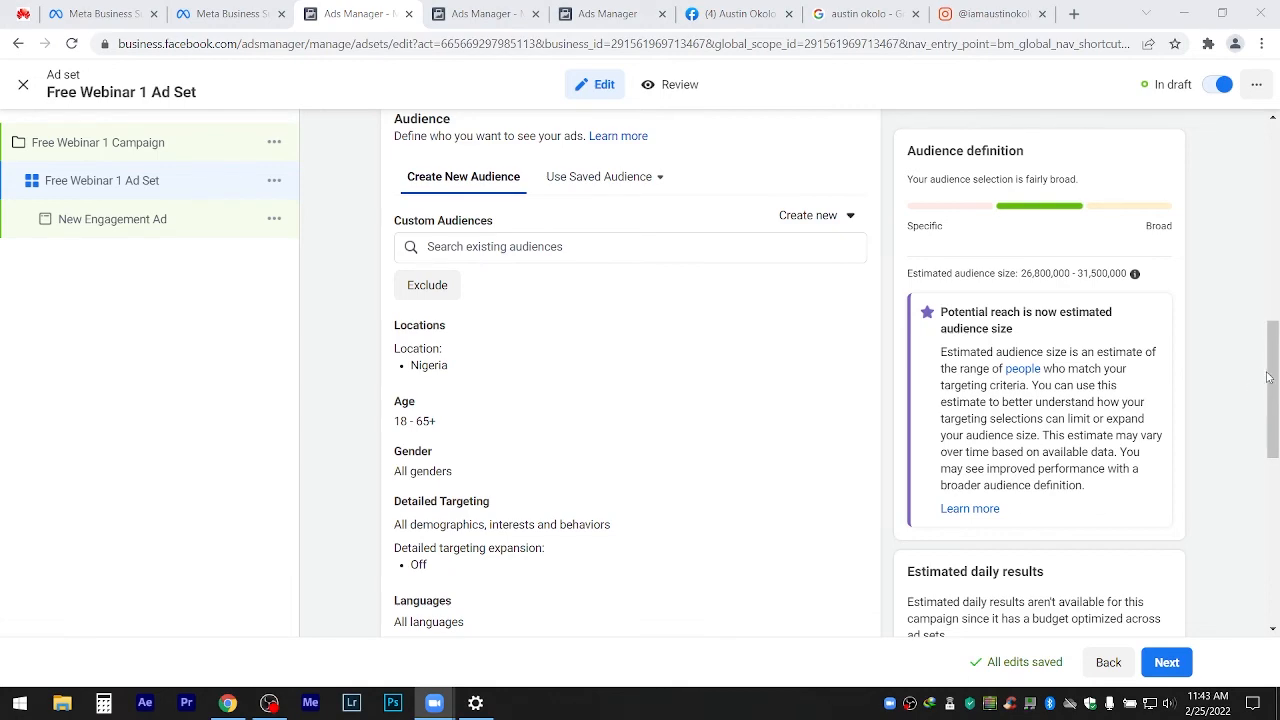
{"action": "mouse_move", "coordinate": [1266, 378]}
{"action": "left_mouse_down"}
{"action": "mouse_move", "coordinate": [1270, 273]}
{"action": "mouse_move", "coordinate": [1270, 381]}
{"action": "left_mouse_up"}
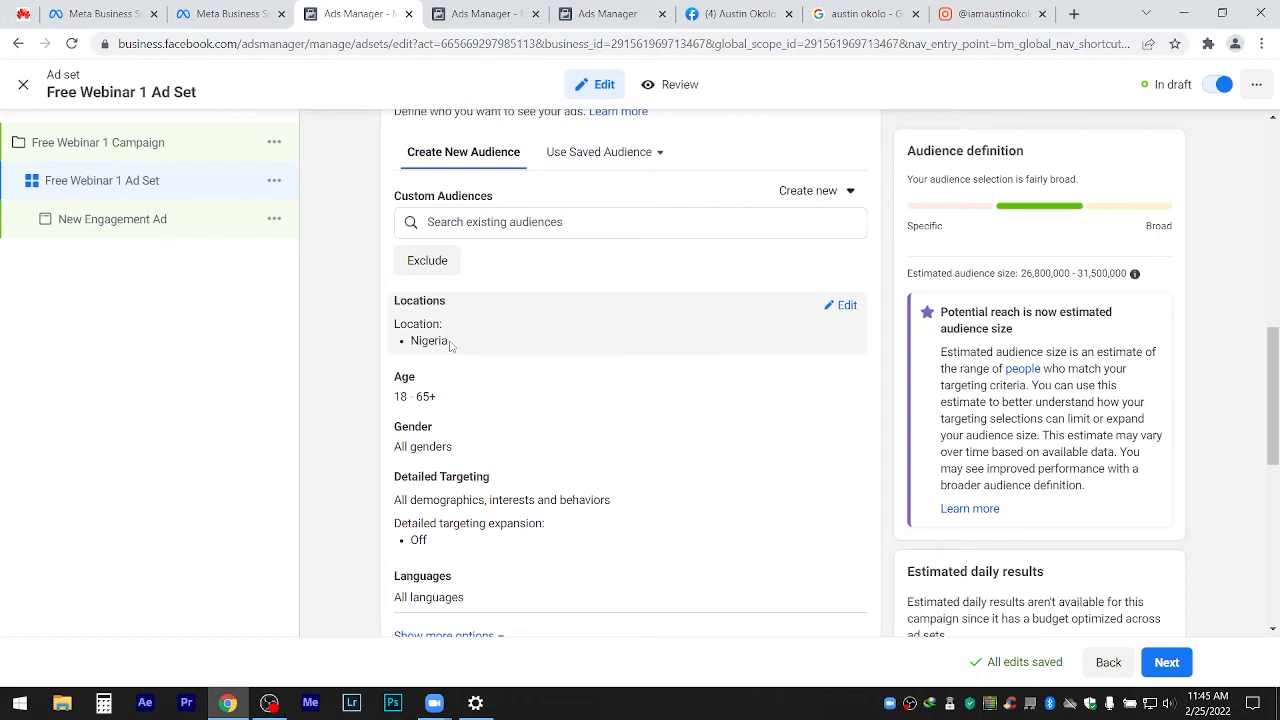
{"action": "left_click", "coordinate": [843, 308]}
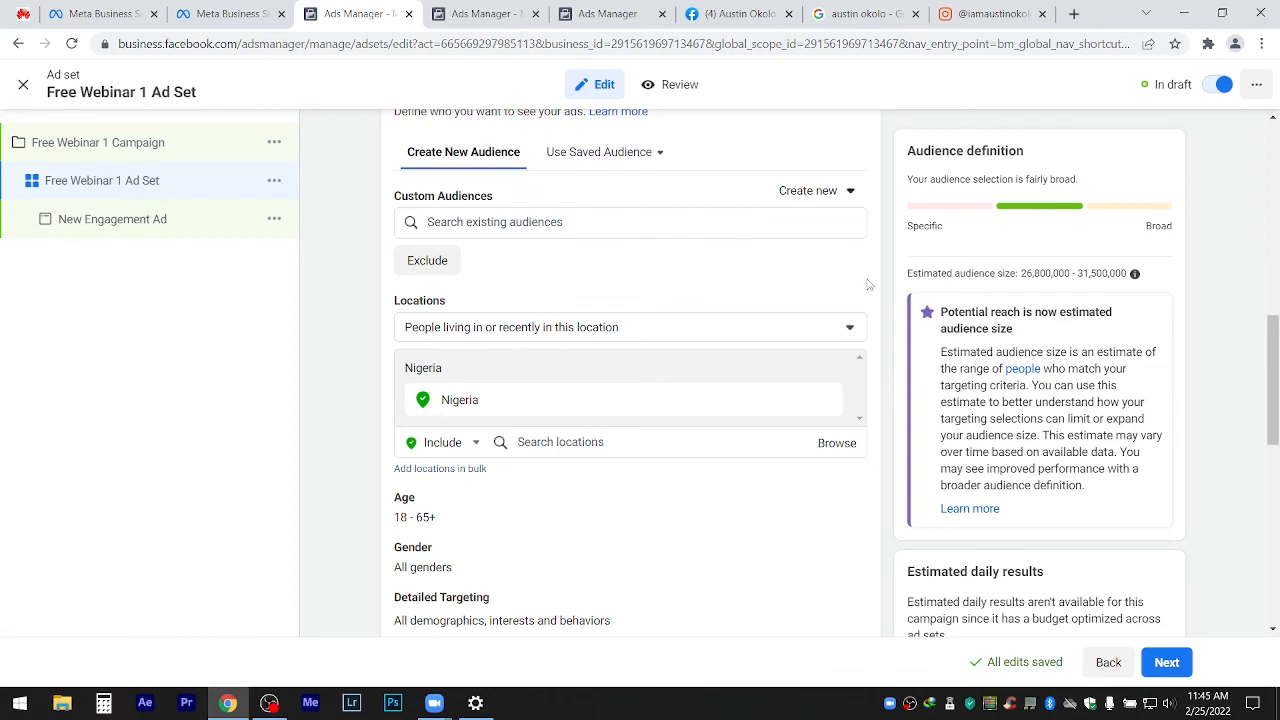
{"action": "left_click", "coordinate": [556, 440]}
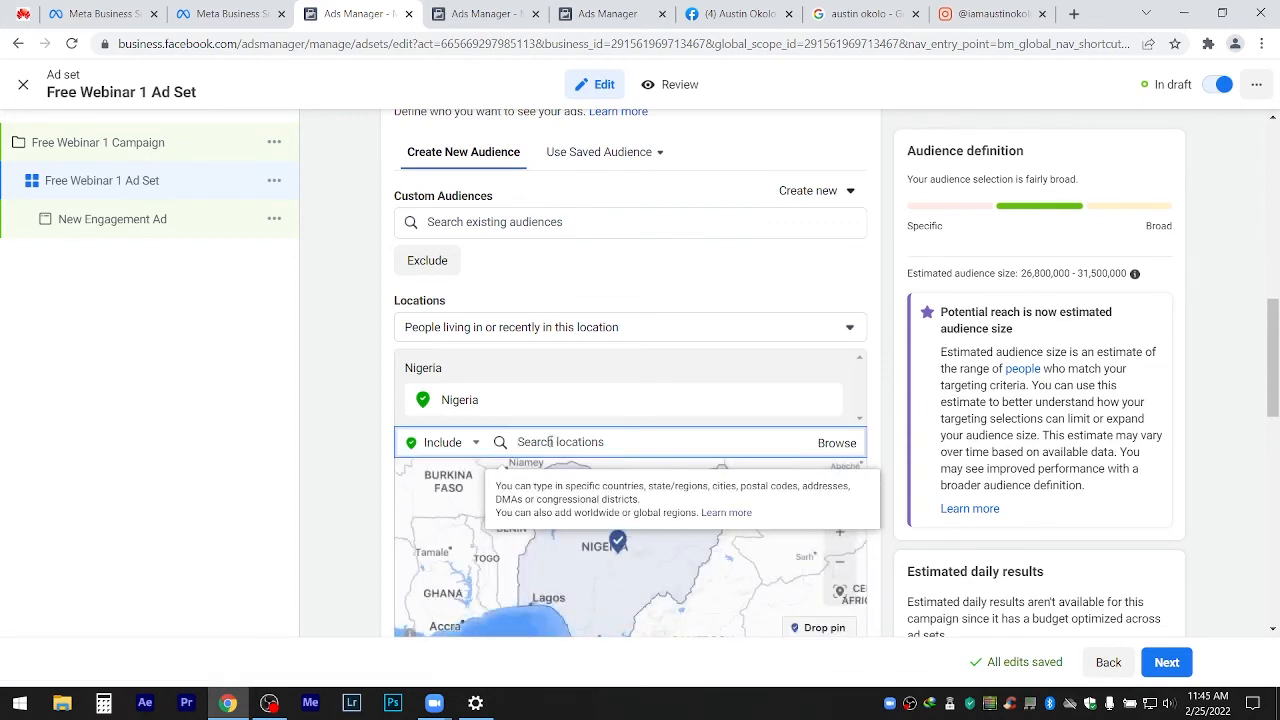
{"action": "type", "text": "port"}
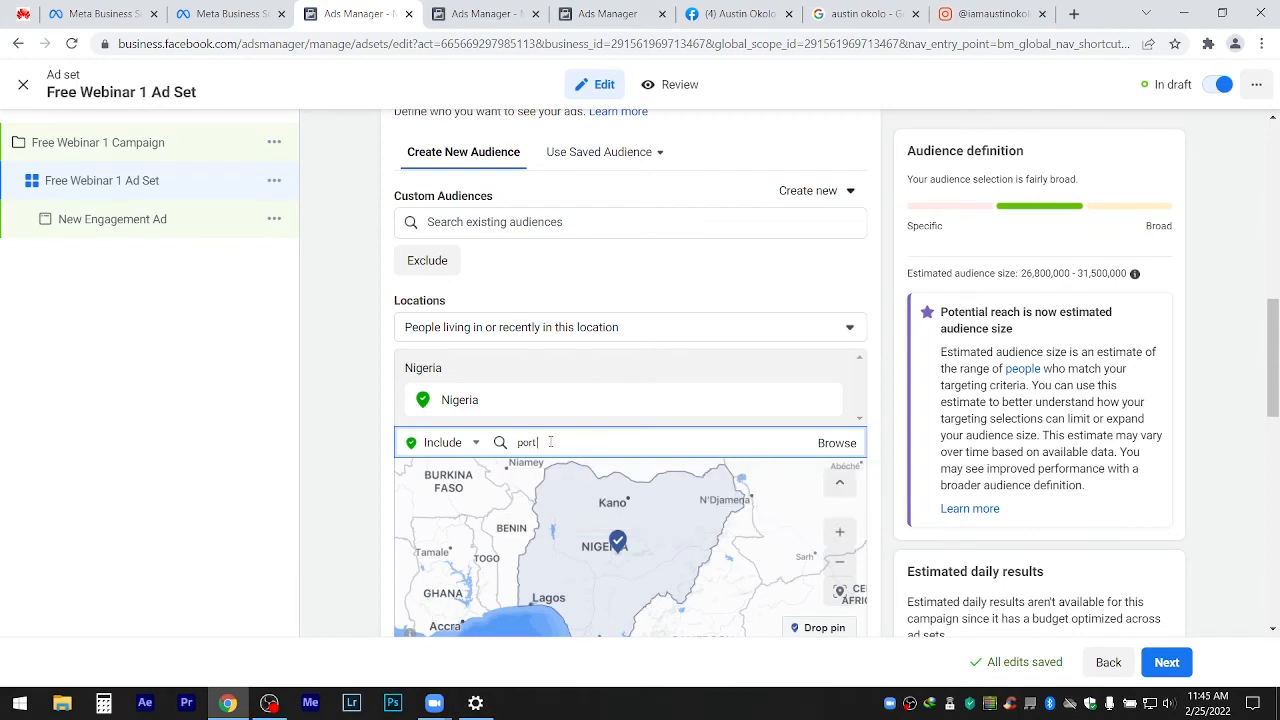
{"action": "type", "text": " harc"}
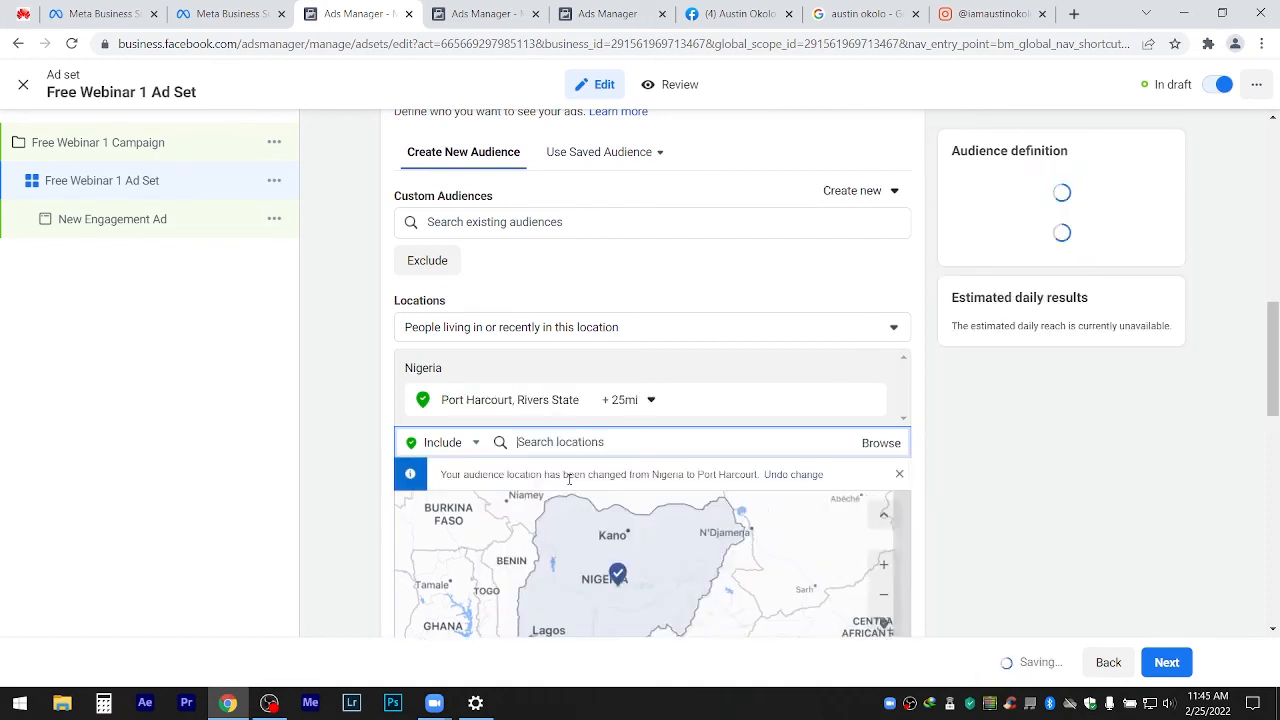
{"action": "left_click", "coordinate": [569, 479]}
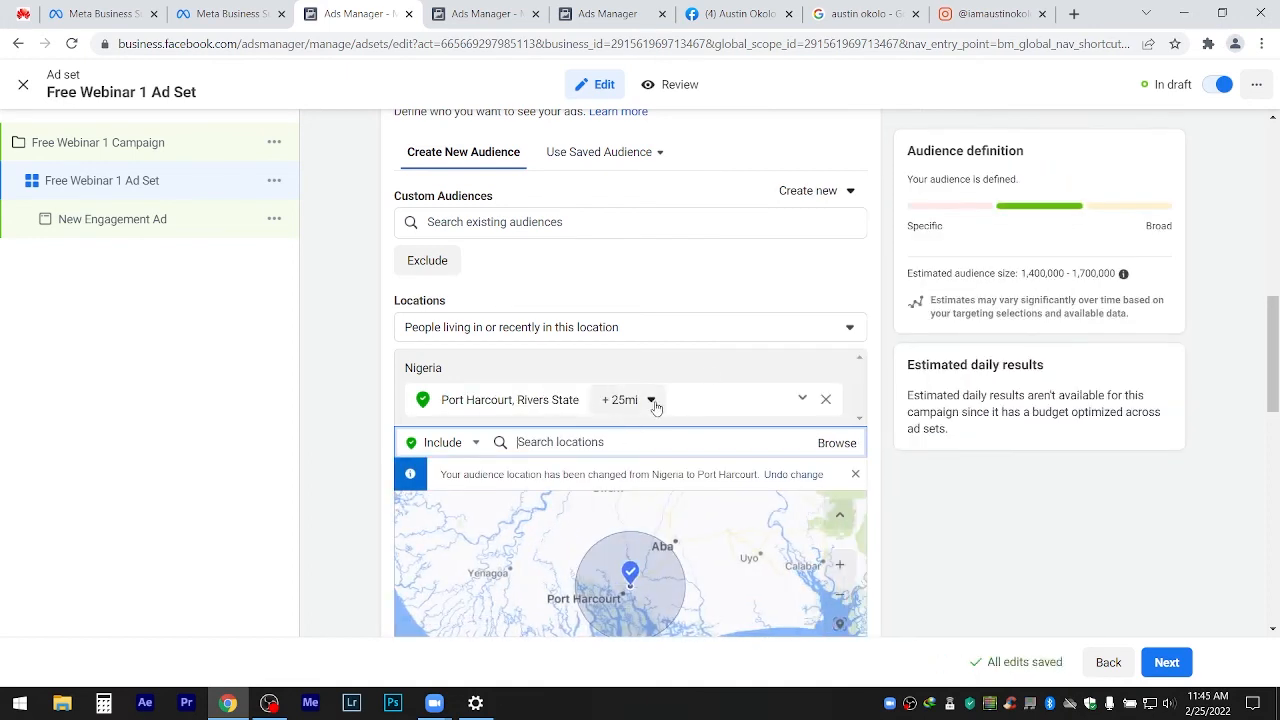
{"action": "left_click", "coordinate": [652, 401]}
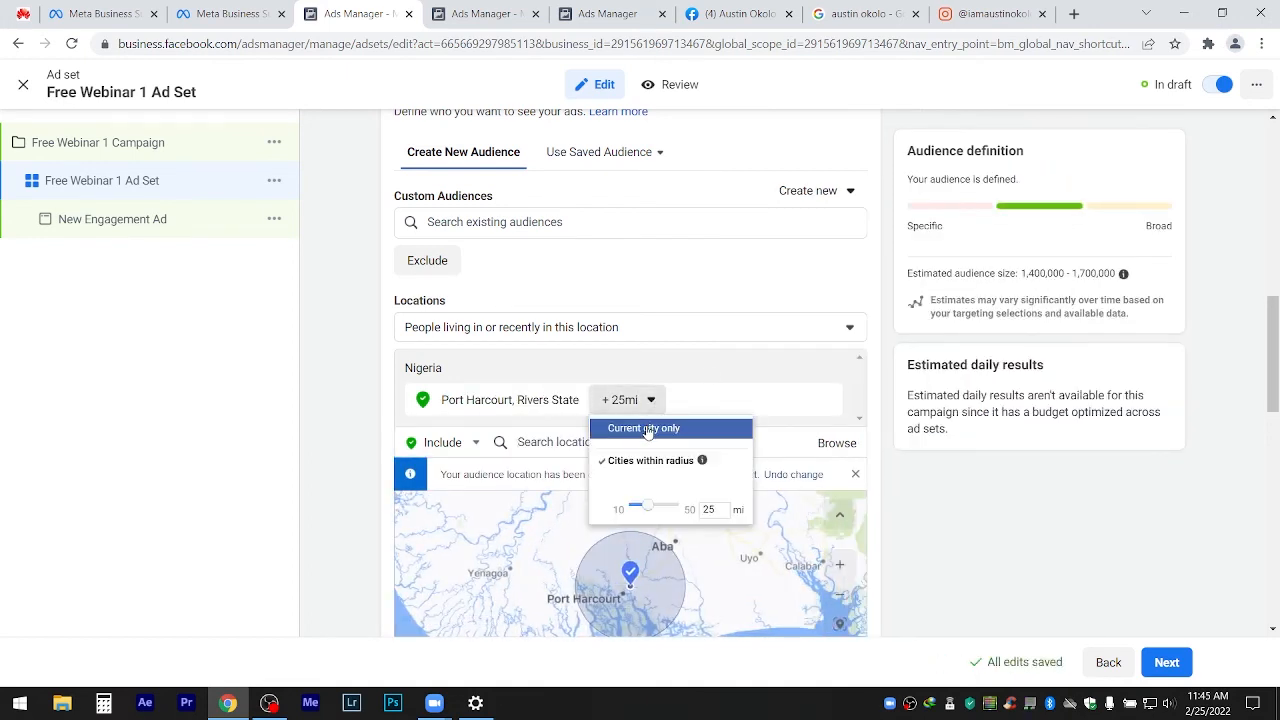
{"action": "left_click", "coordinate": [647, 430]}
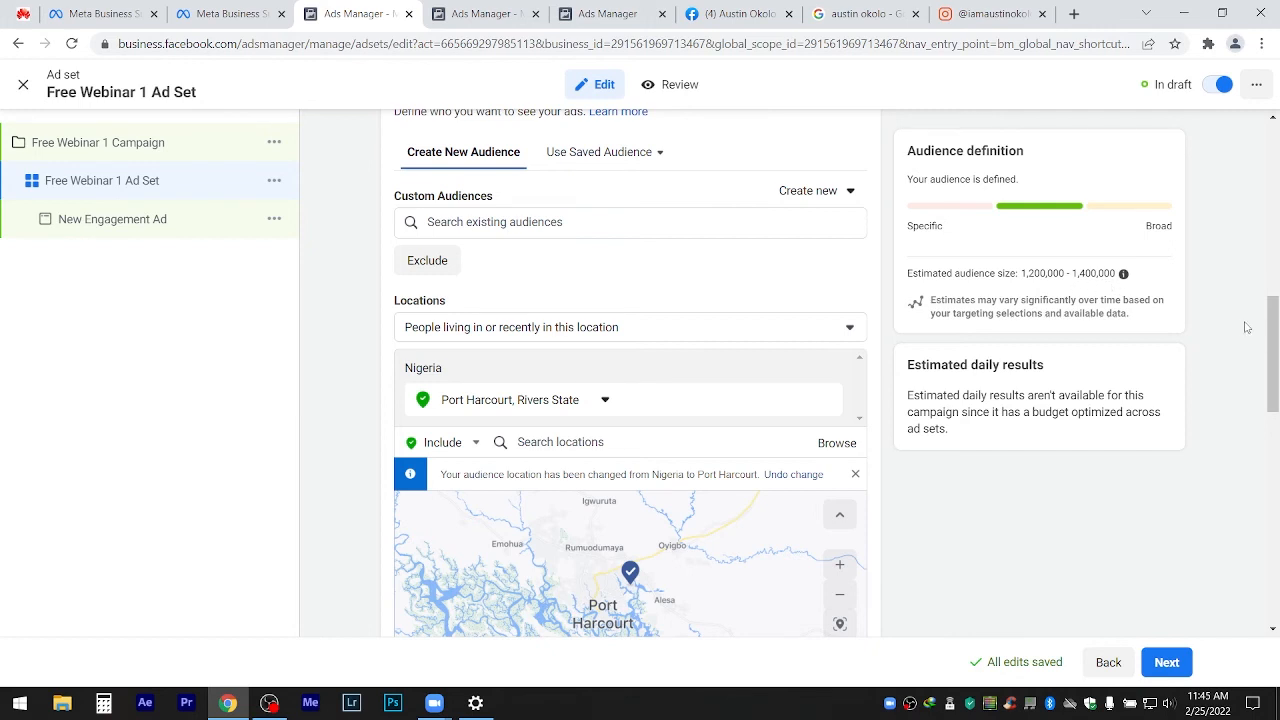
{"action": "left_click_drag", "start_coordinate": [1272, 325], "coordinate": [1272, 409]}
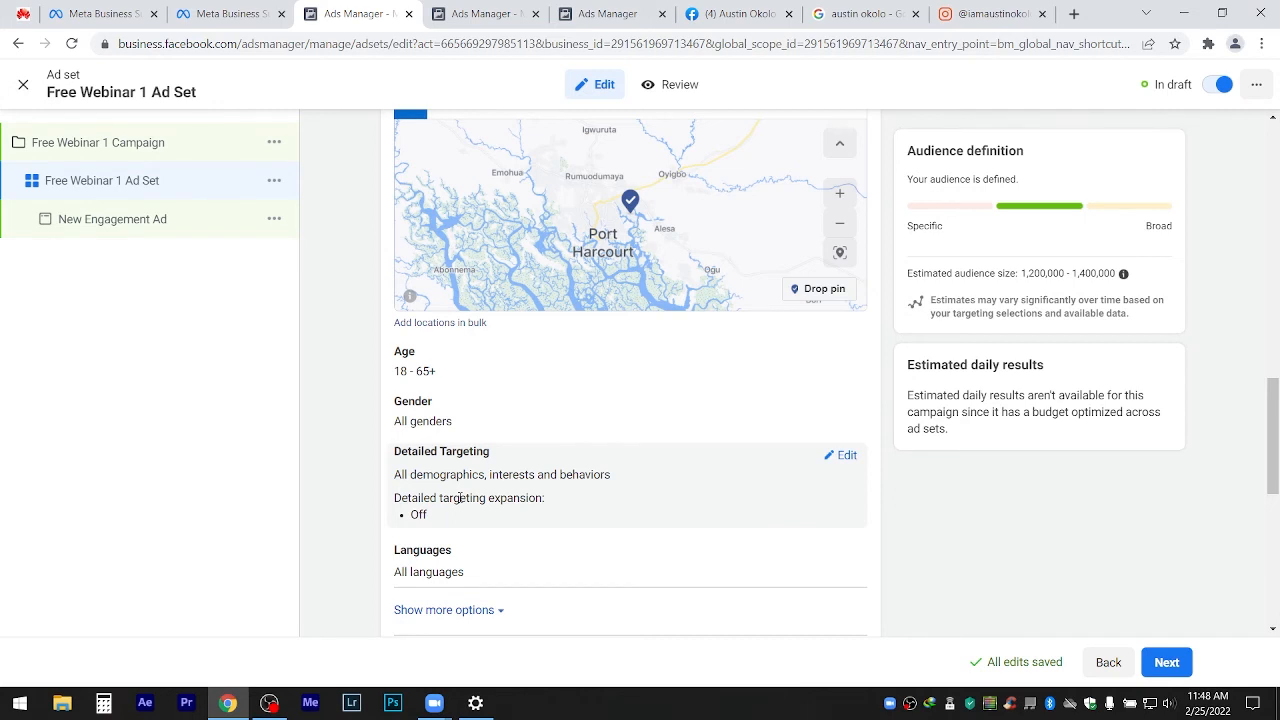
Open Calculator, centre it, and divide 0.1 by 100 to get 0.001.
{"action": "left_click", "coordinate": [102, 702]}
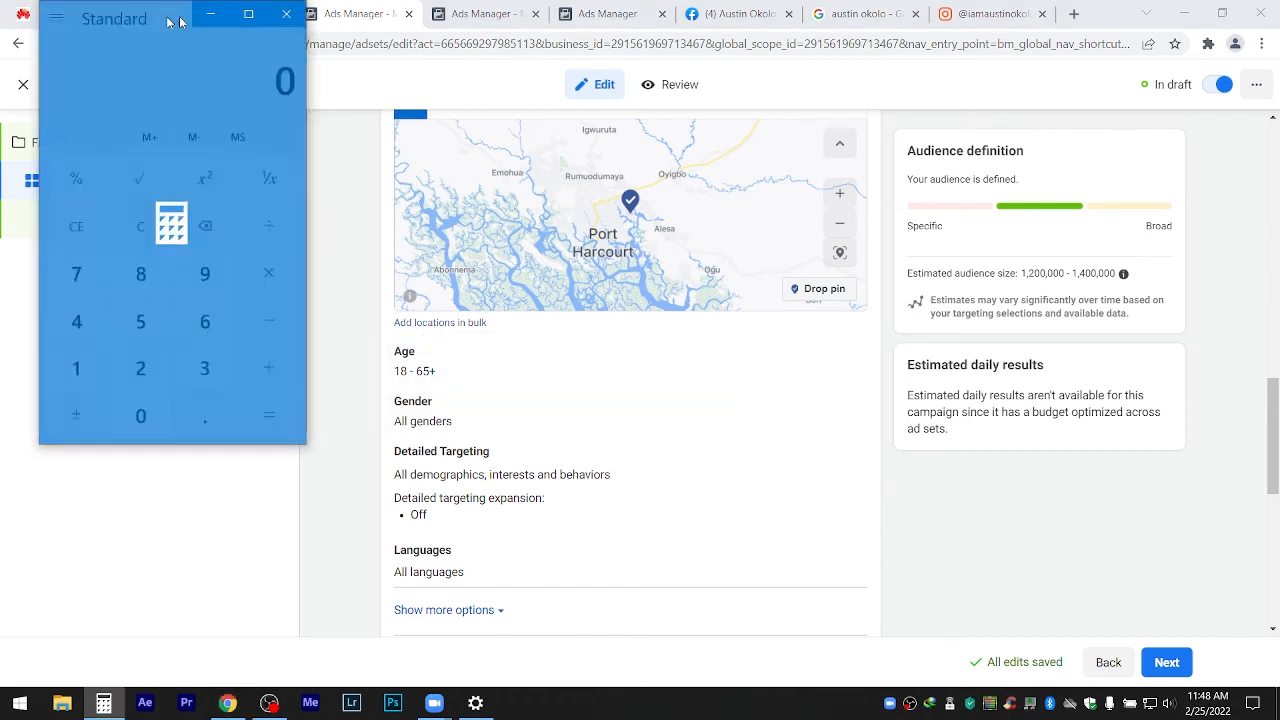
{"action": "left_click_drag", "start_coordinate": [178, 21], "coordinate": [466, 78]}
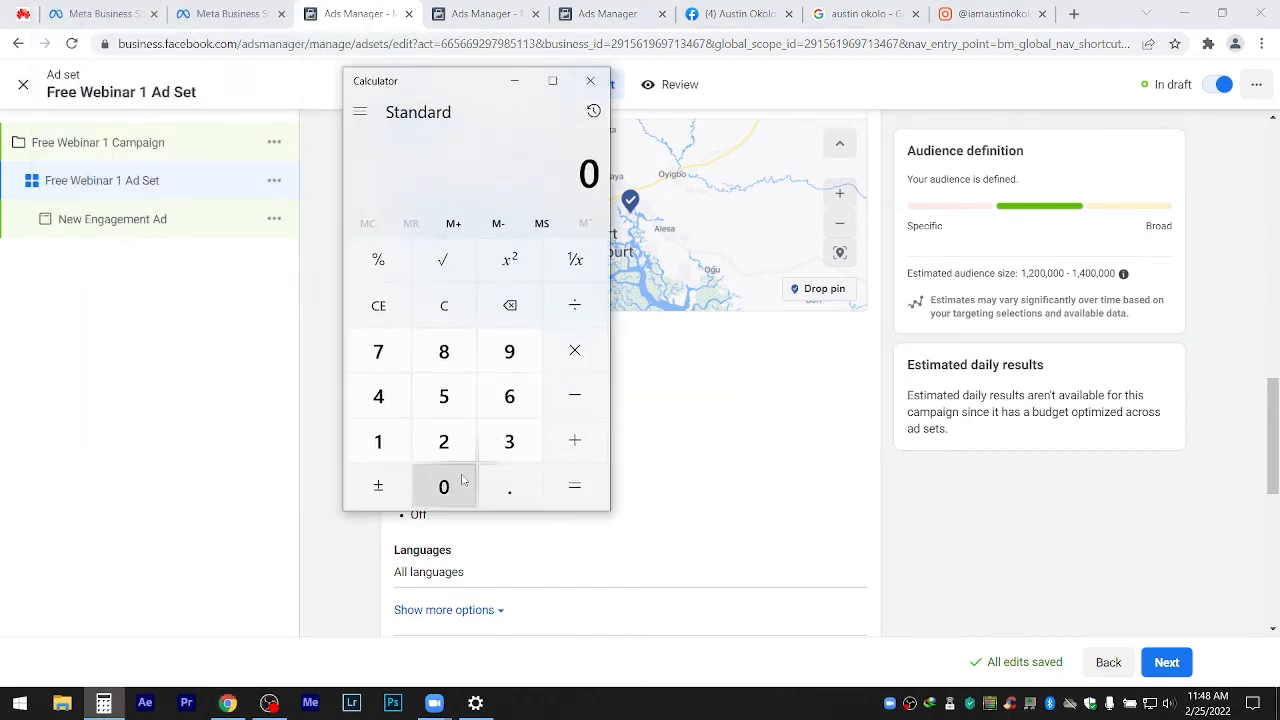
{"action": "left_click", "coordinate": [509, 487]}
{"action": "left_click", "coordinate": [378, 441]}
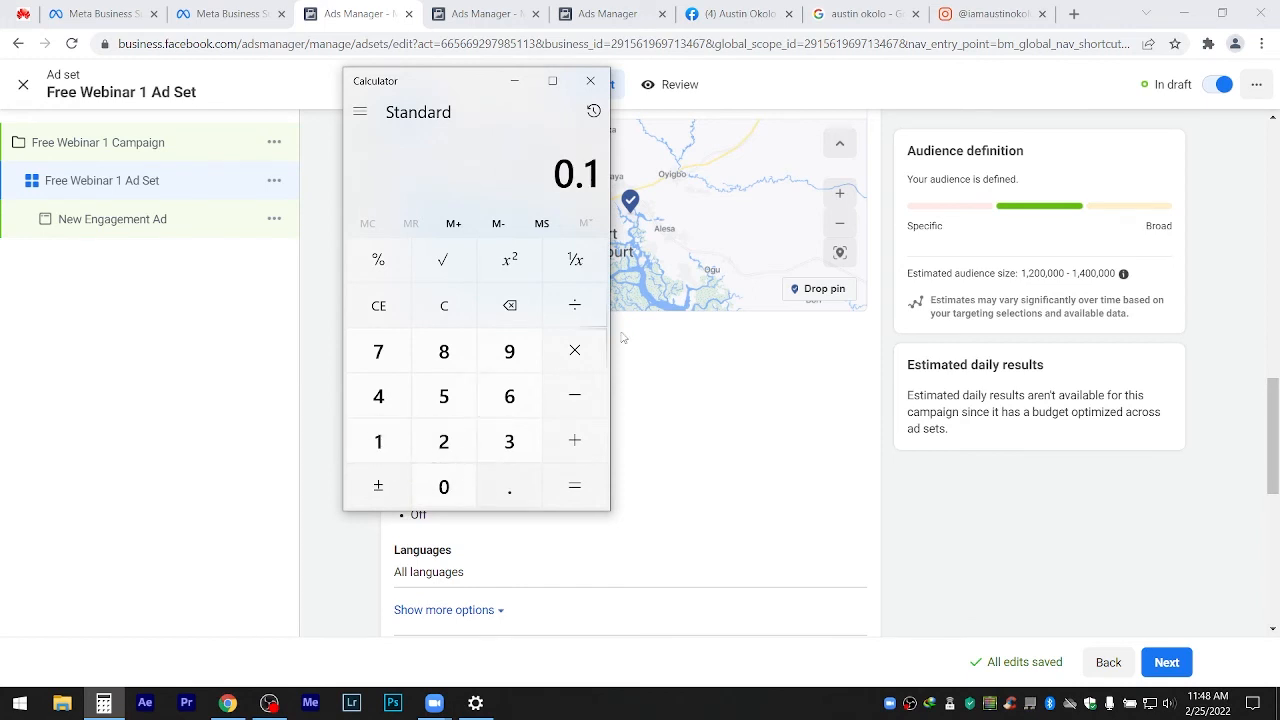
{"action": "left_click", "coordinate": [574, 305]}
{"action": "left_click", "coordinate": [378, 441]}
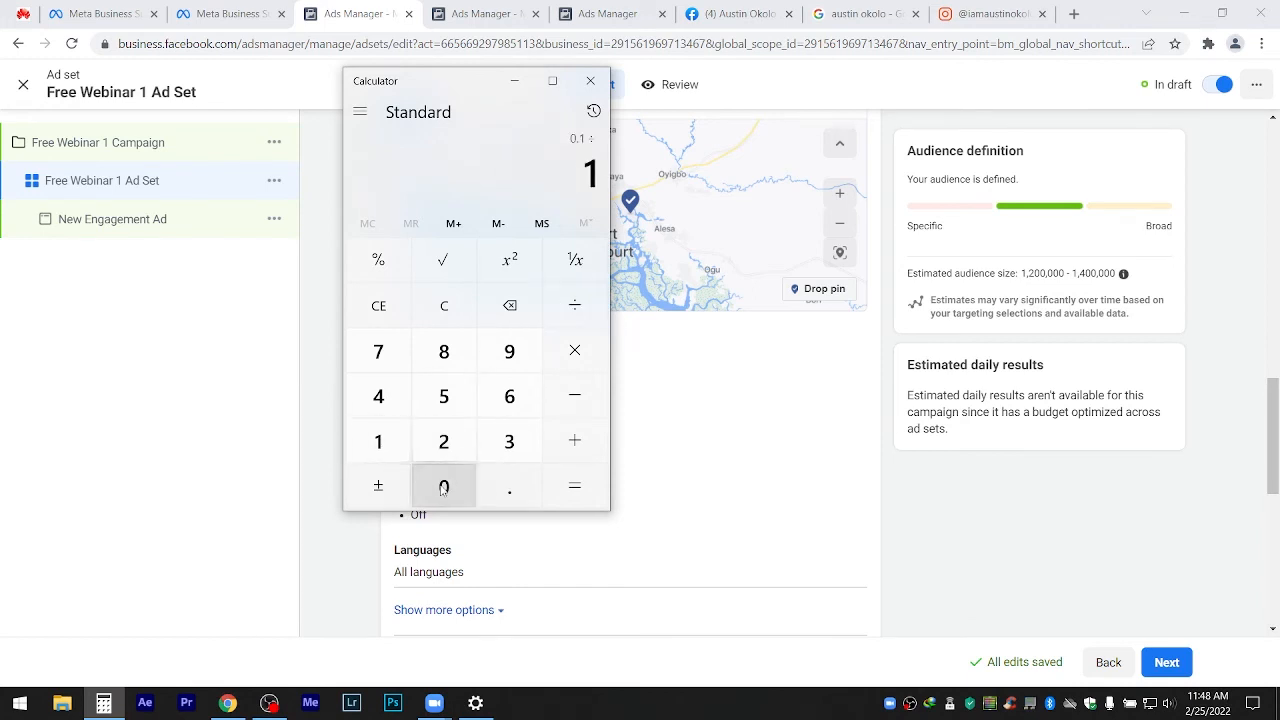
{"action": "double_click", "coordinate": [443, 487]}
{"action": "left_click", "coordinate": [575, 486]}
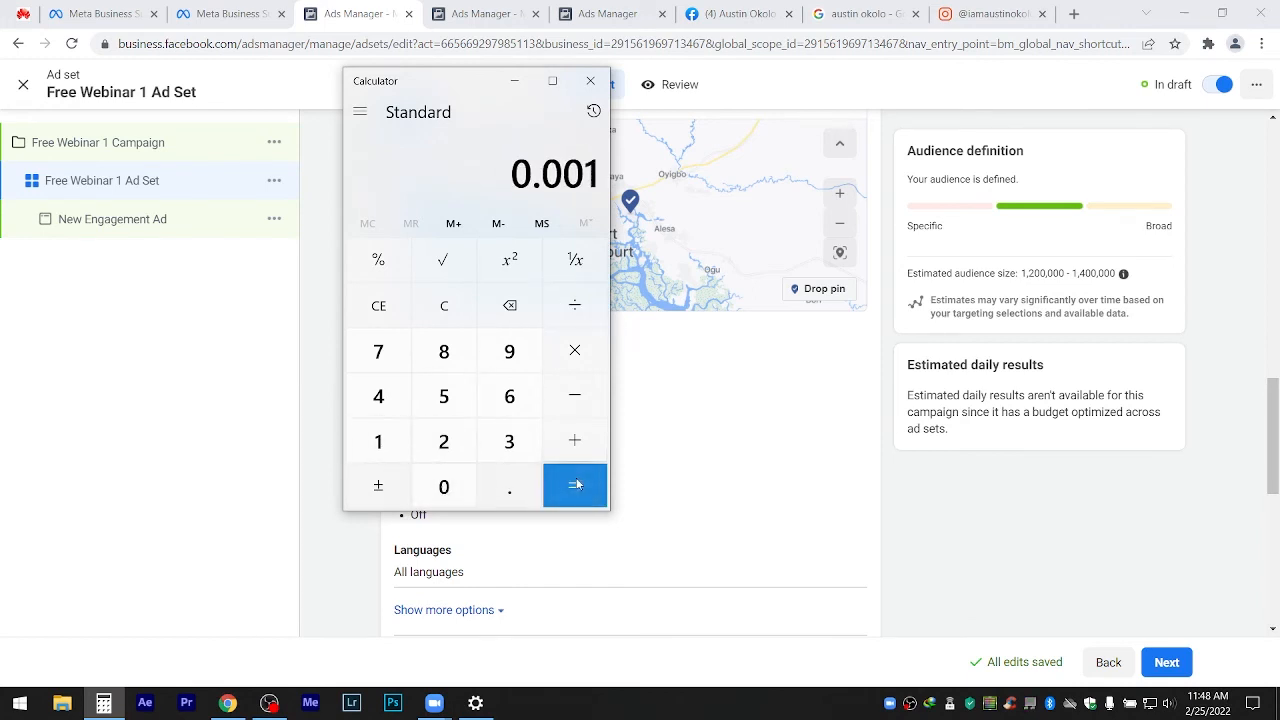
Multiply 0.001 by 1,200,000 to get 1,200.
{"action": "left_click", "coordinate": [575, 368]}
{"action": "left_click", "coordinate": [378, 441]}
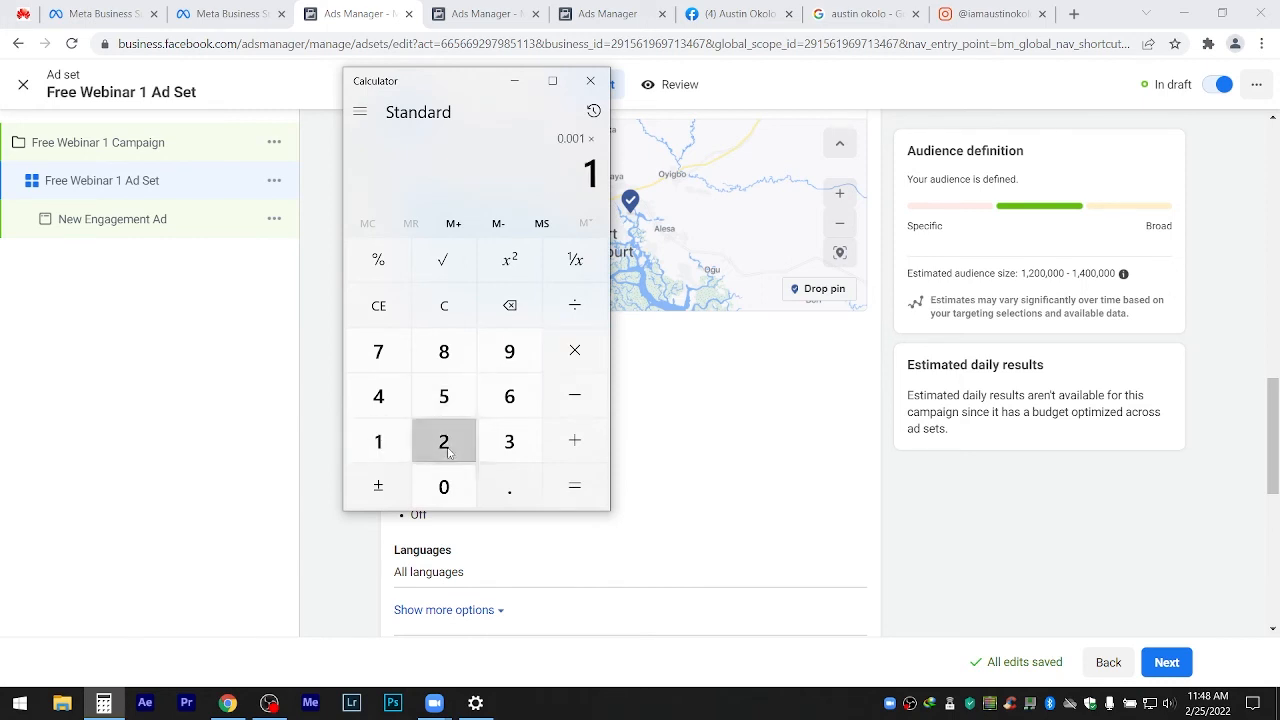
{"action": "left_click", "coordinate": [444, 441]}
{"action": "double_click", "coordinate": [440, 490]}
{"action": "left_click", "coordinate": [440, 490]}
{"action": "double_click", "coordinate": [438, 494]}
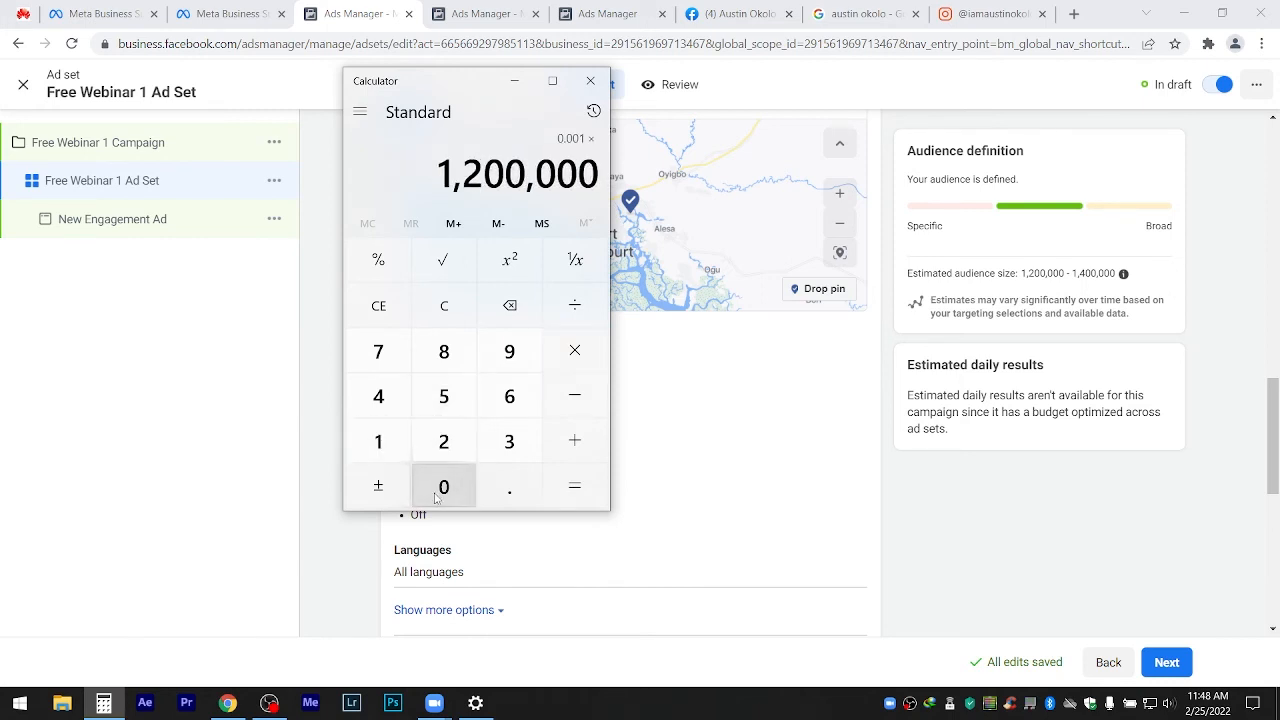
{"action": "left_click", "coordinate": [570, 490]}
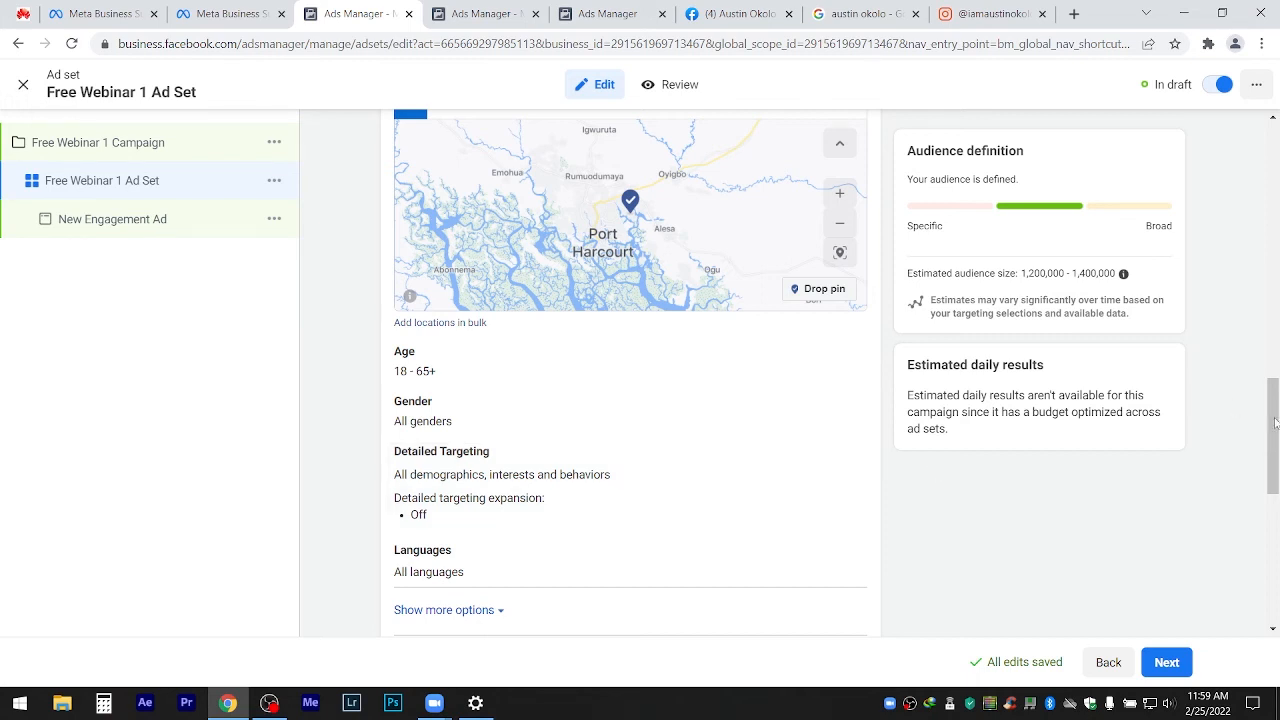
{"action": "left_click_drag", "start_coordinate": [1275, 424], "coordinate": [1275, 495]}
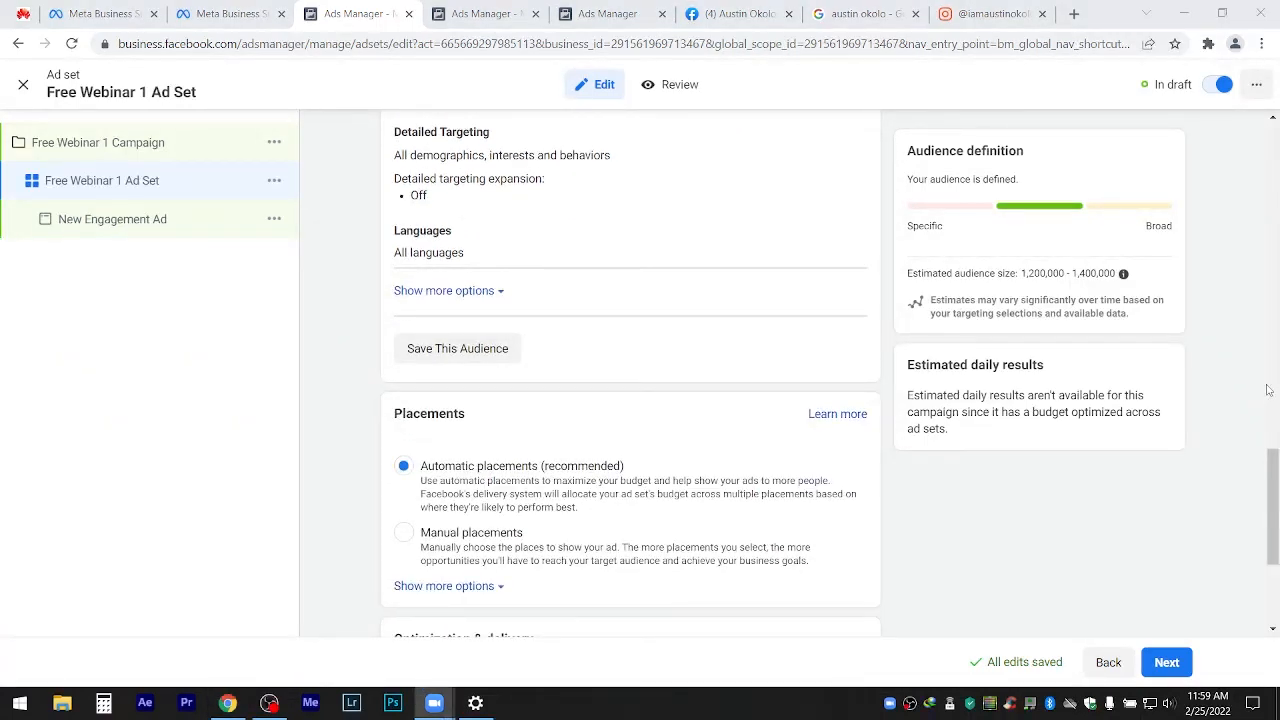
{"action": "left_click_drag", "start_coordinate": [1266, 447], "coordinate": [1268, 352]}
{"action": "scroll", "coordinate": [1268, 352], "scroll_direction": "up", "scroll_amount": 1}
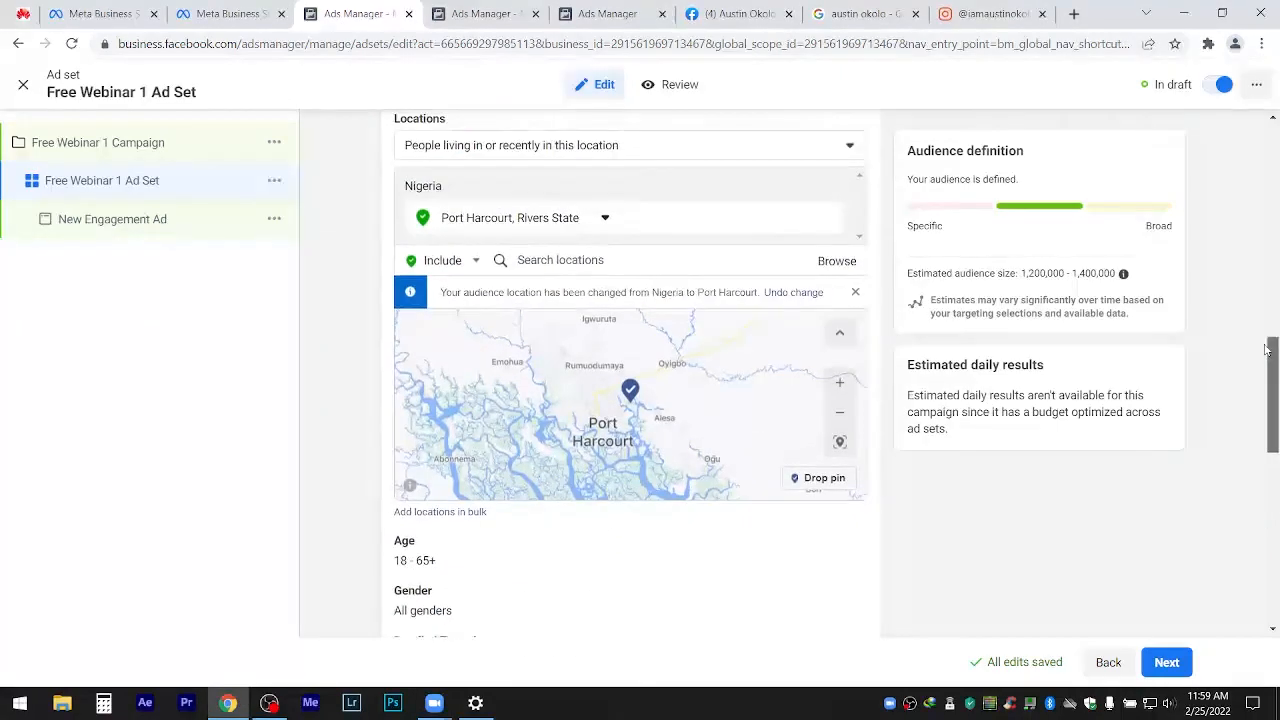
{"action": "scroll", "coordinate": [1268, 365], "scroll_direction": "down", "scroll_amount": 2}
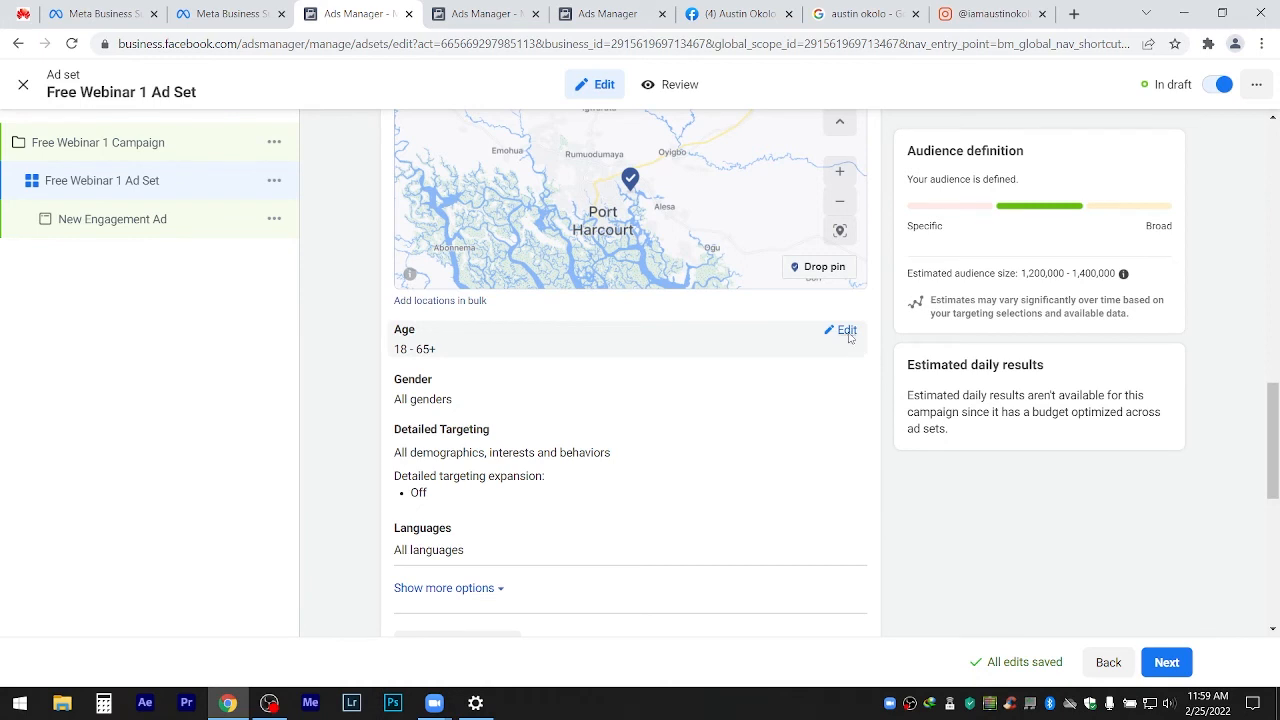
Set the audience minimum age to 24 and maximum age to 50.
{"action": "left_click", "coordinate": [845, 330]}
{"action": "left_click", "coordinate": [450, 355]}
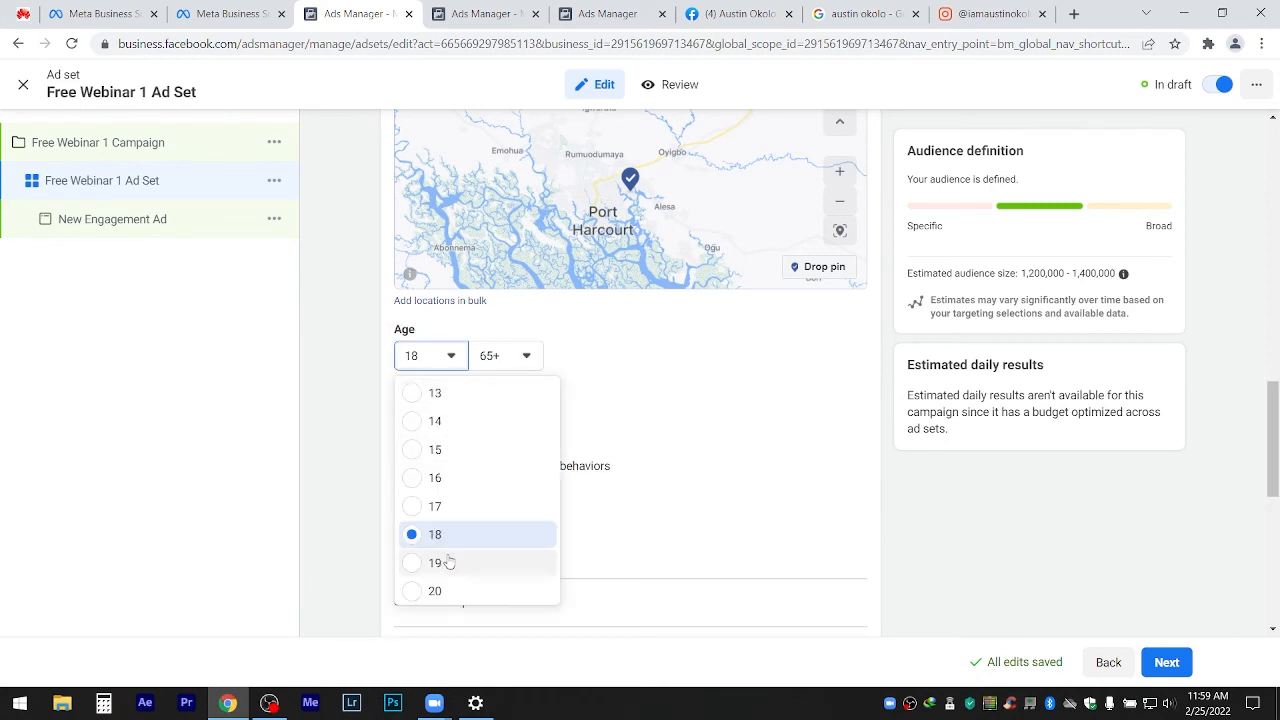
{"action": "scroll", "coordinate": [438, 585], "scroll_direction": "down", "scroll_amount": 3}
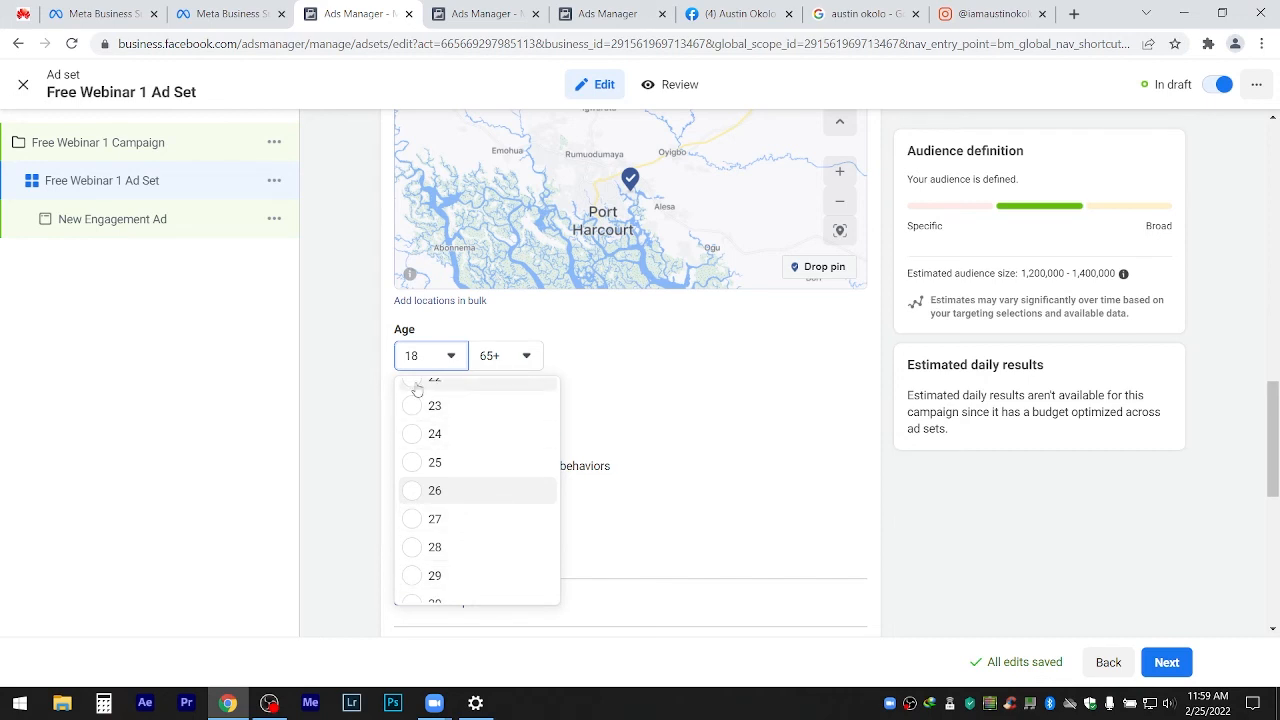
{"action": "left_click", "coordinate": [418, 434]}
{"action": "left_click", "coordinate": [517, 368]}
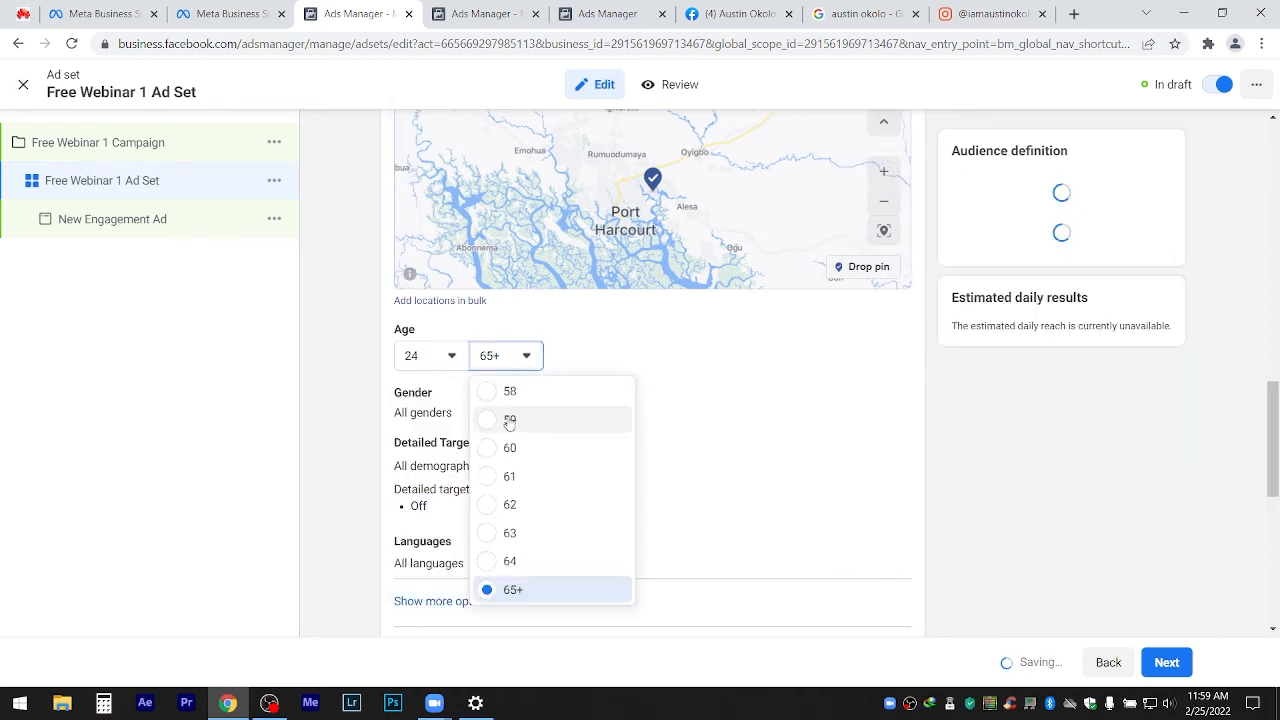
{"action": "left_click", "coordinate": [525, 360]}
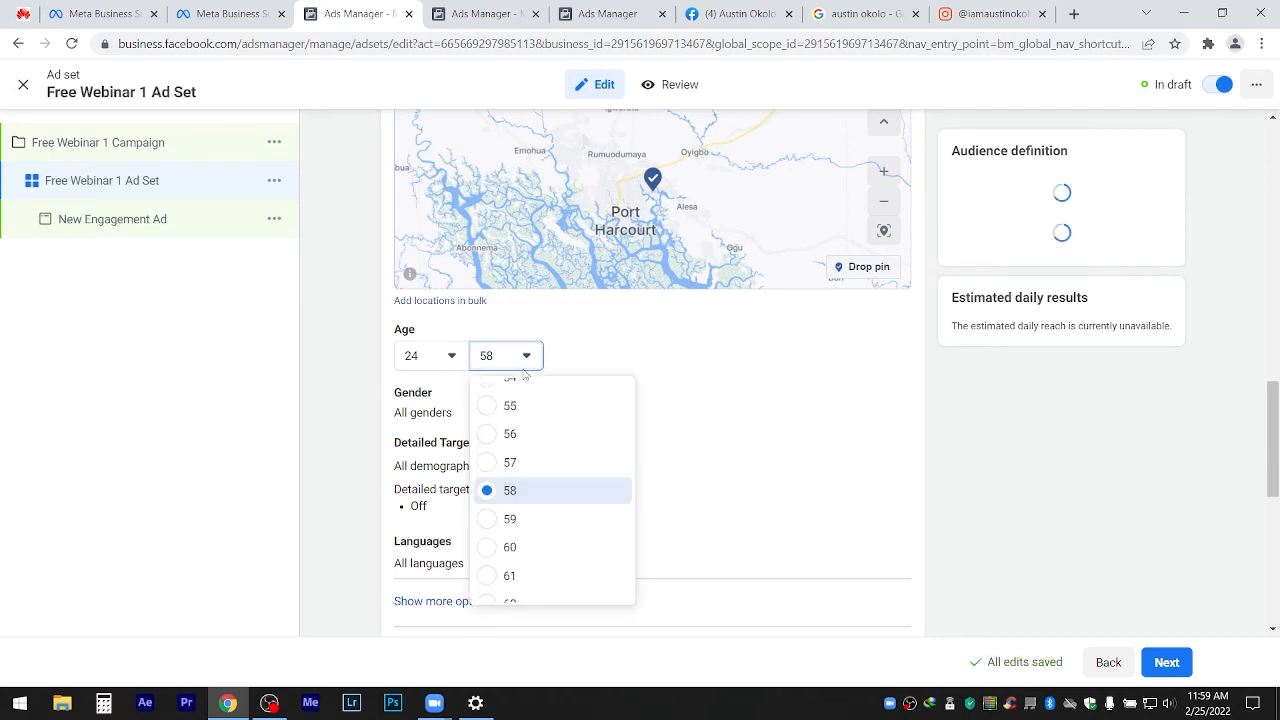
{"action": "left_click", "coordinate": [506, 422]}
{"action": "left_click", "coordinate": [533, 360]}
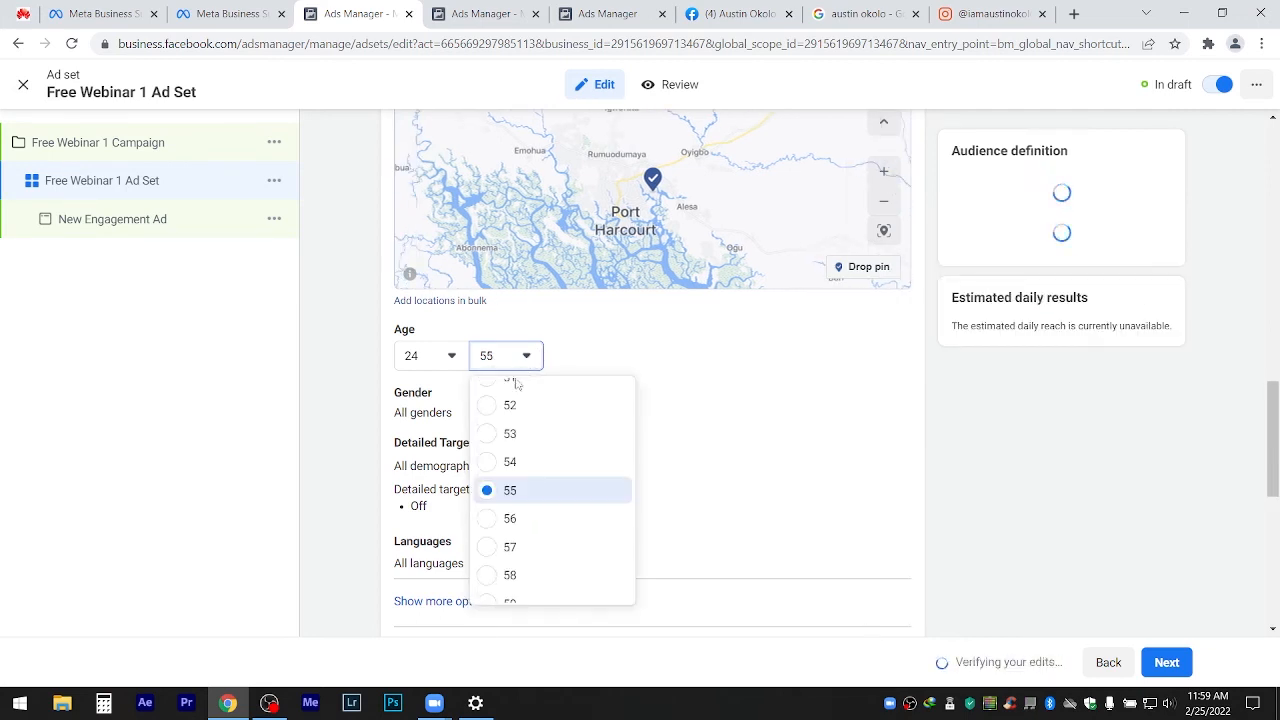
{"action": "left_click", "coordinate": [527, 376]}
{"action": "left_click", "coordinate": [525, 368]}
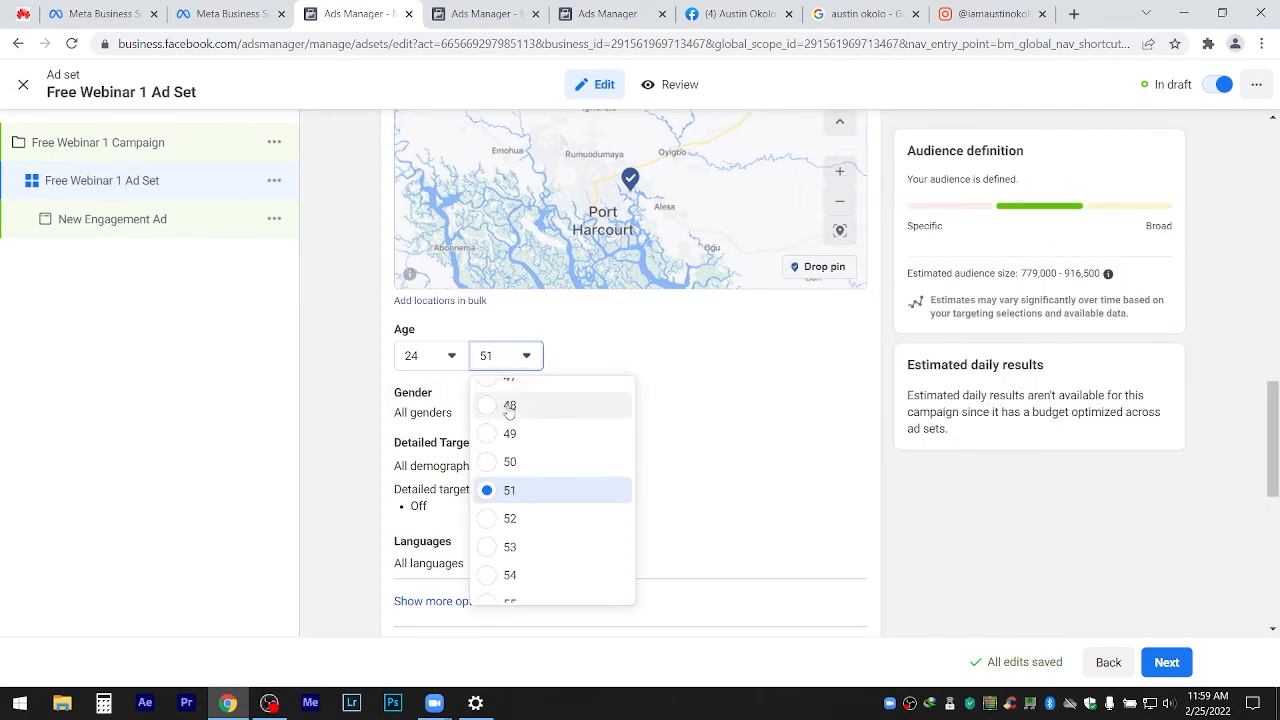
{"action": "left_click", "coordinate": [492, 462]}
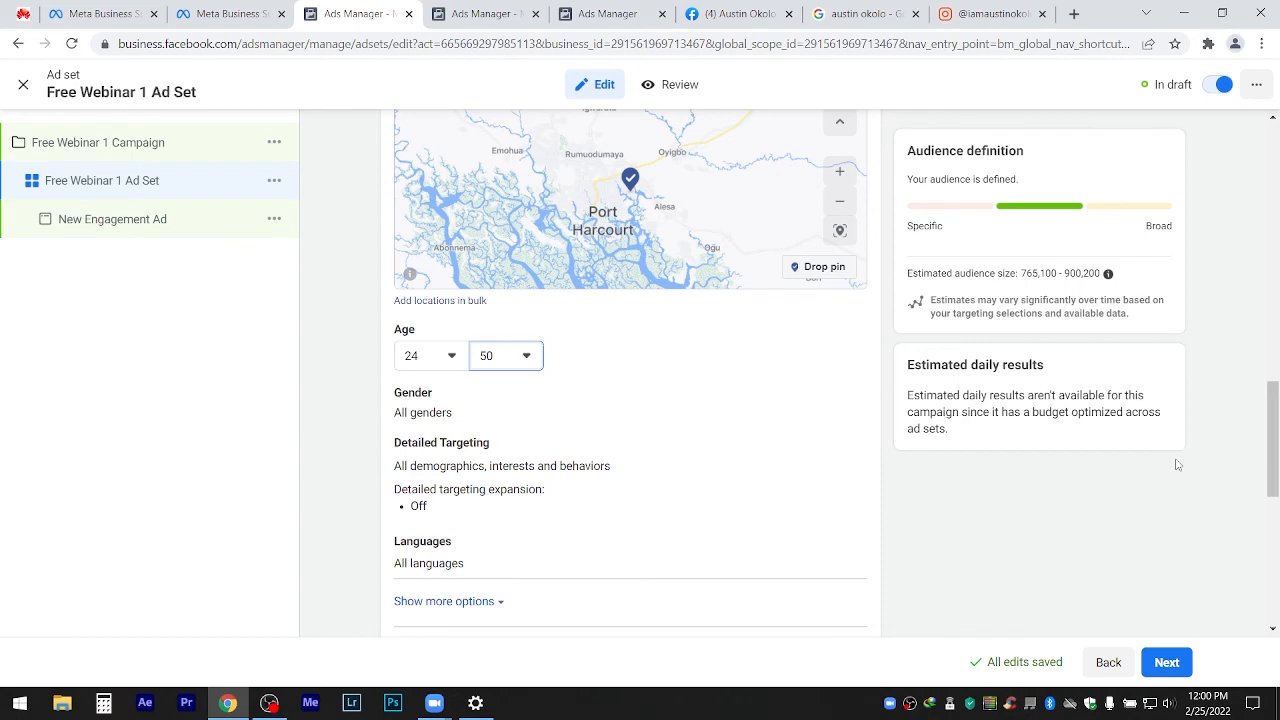
{"action": "left_click_drag", "start_coordinate": [1276, 430], "coordinate": [1277, 503]}
Scroll to the audience section and bring up the Save This Audience form.
{"action": "scroll", "coordinate": [452, 282], "scroll_direction": "down", "scroll_amount": 3}
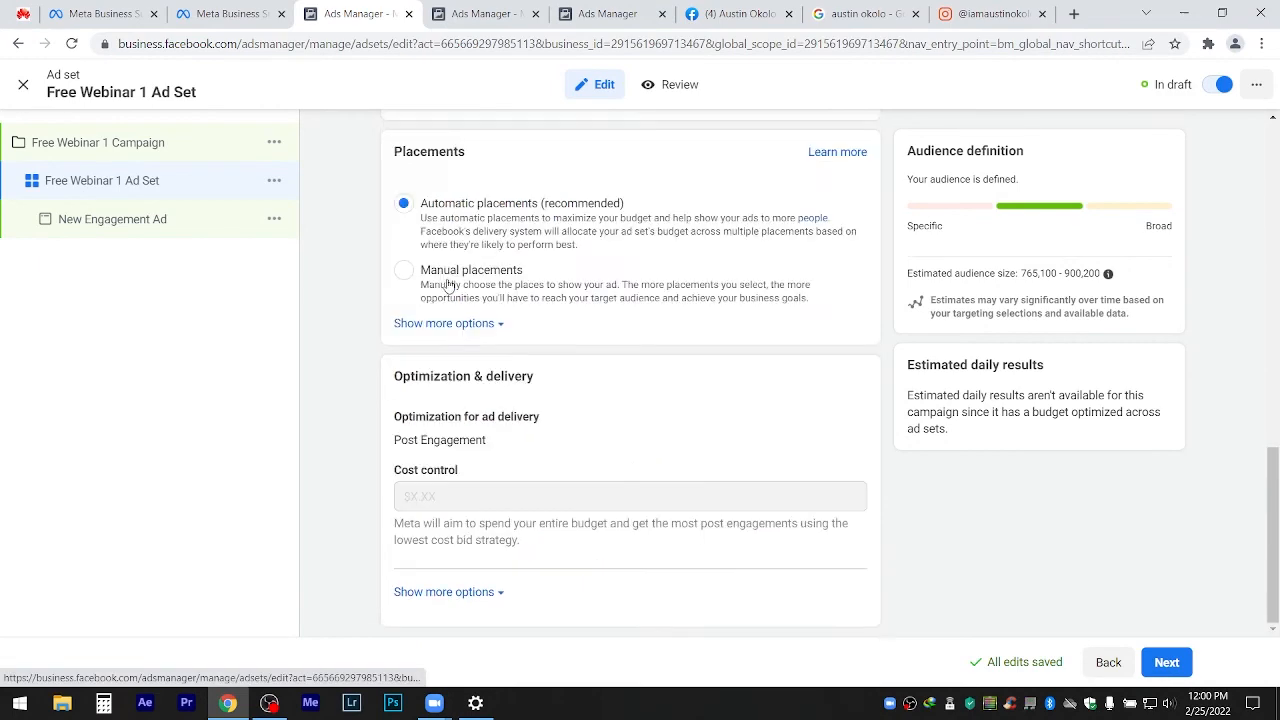
{"action": "scroll", "coordinate": [449, 286], "scroll_direction": "up", "scroll_amount": 8}
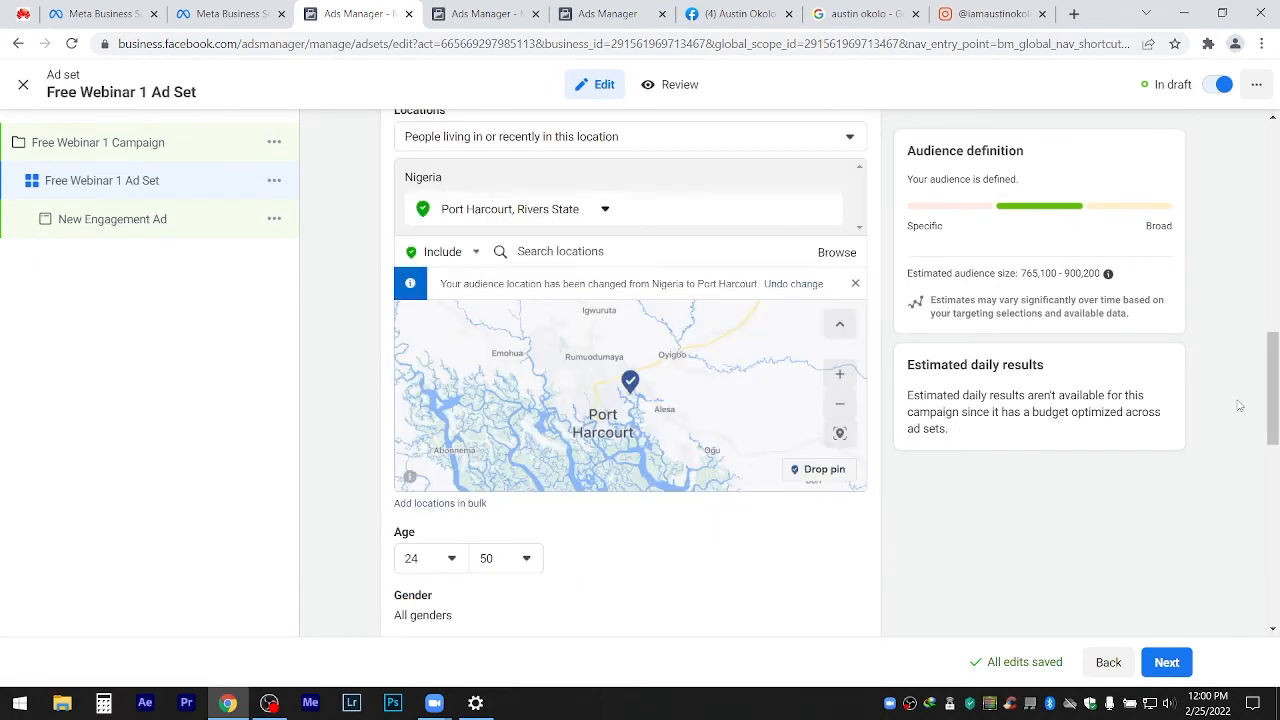
{"action": "left_click_drag", "start_coordinate": [1272, 392], "coordinate": [1273, 478]}
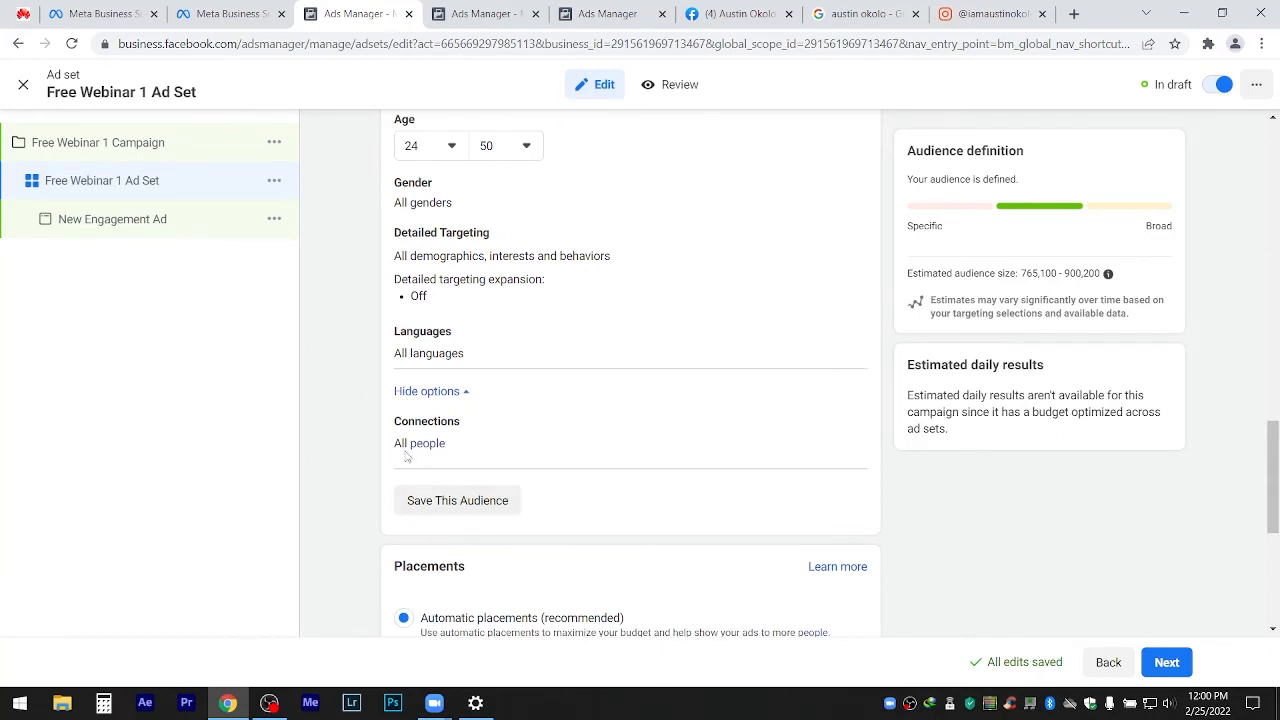
{"action": "left_click", "coordinate": [478, 501]}
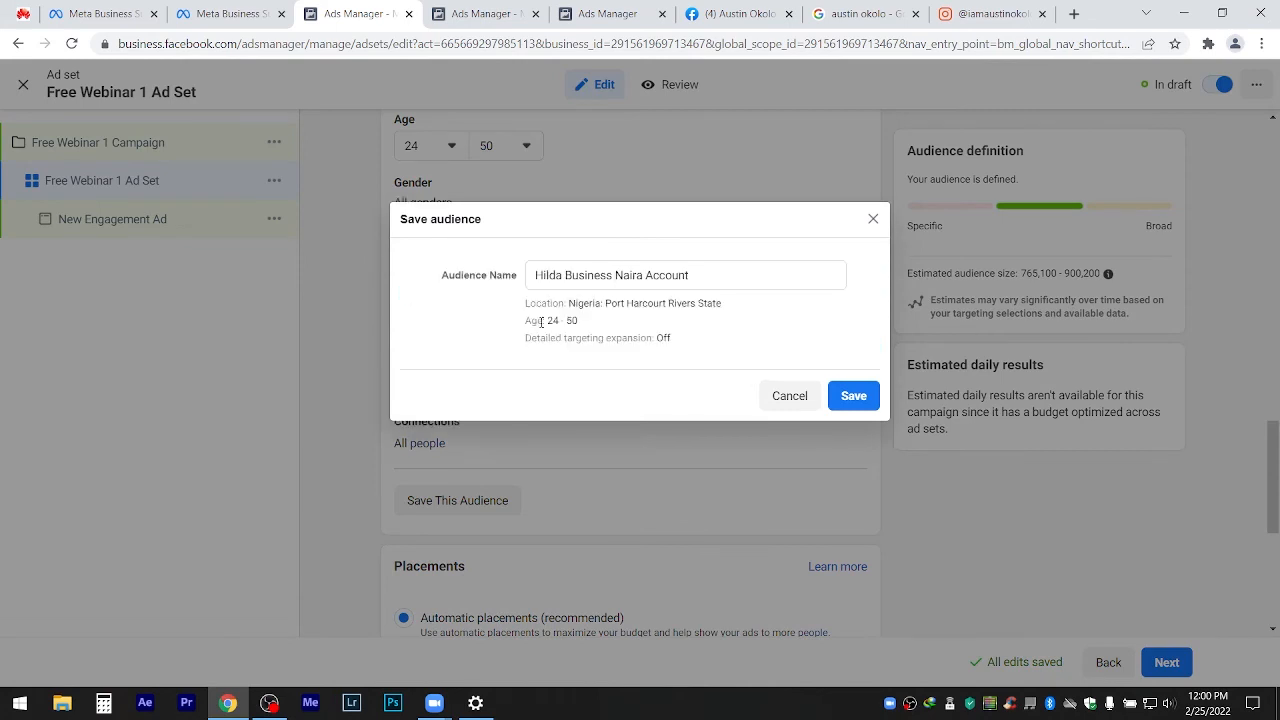
Replace the audience name with 'PH 24 - 50'.
{"action": "left_click_drag", "start_coordinate": [690, 274], "coordinate": [326, 279]}
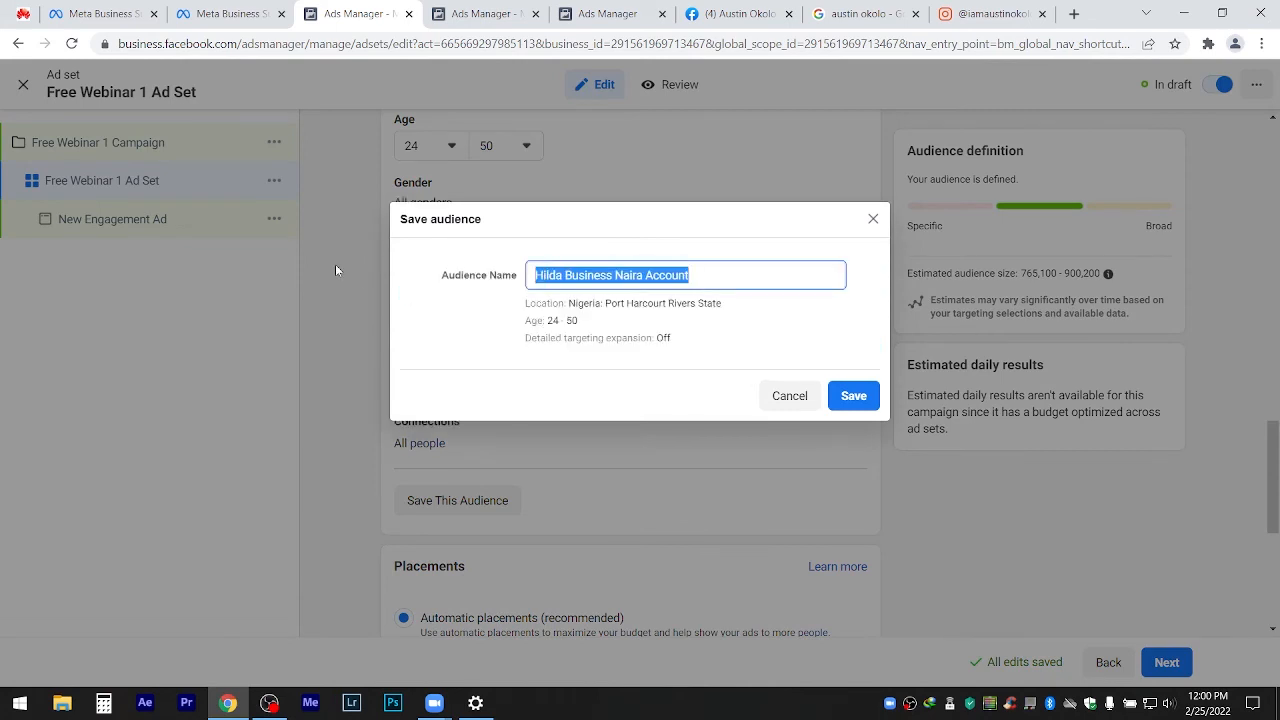
{"action": "type", "text": "port"}
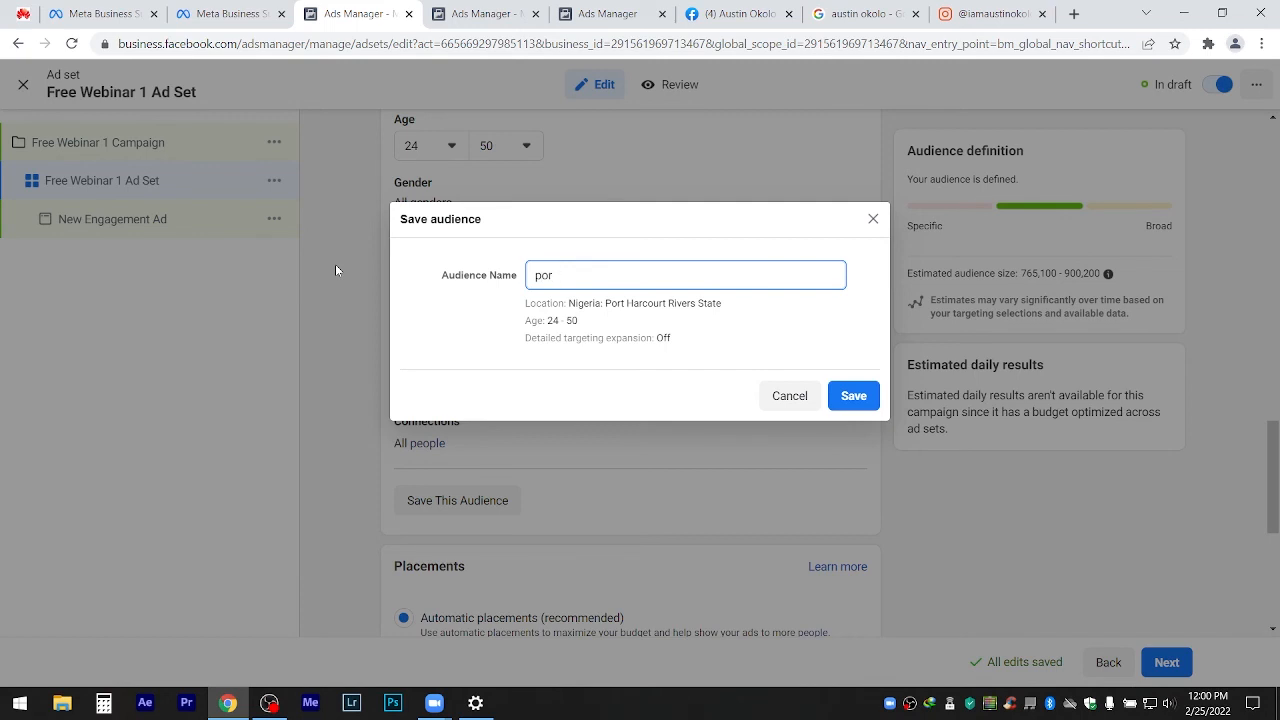
{"action": "key", "text": "BackSpace"}
{"action": "key", "text": "BackSpace"}
{"action": "key", "text": "BackSpace"}
{"action": "type", "text": "h"}
{"action": "key", "text": "BackSpace"}
{"action": "type", "text": "p"}
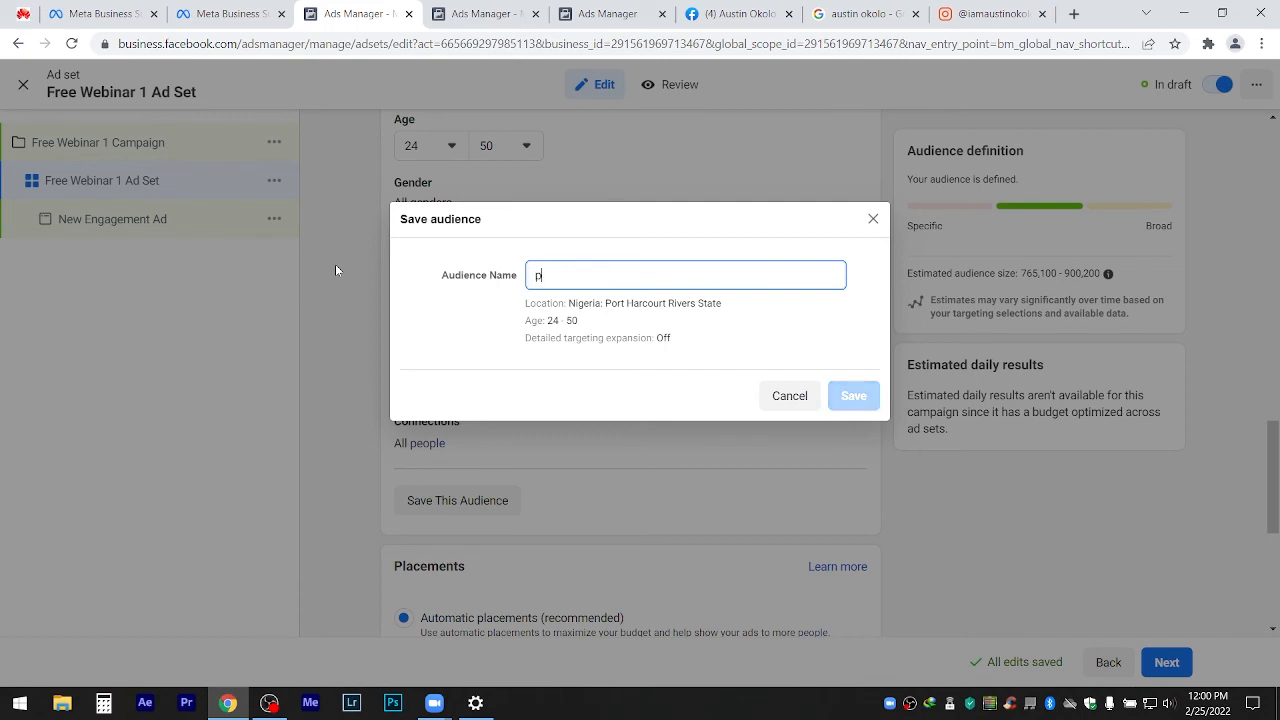
{"action": "type", "text": "h 24 -"}
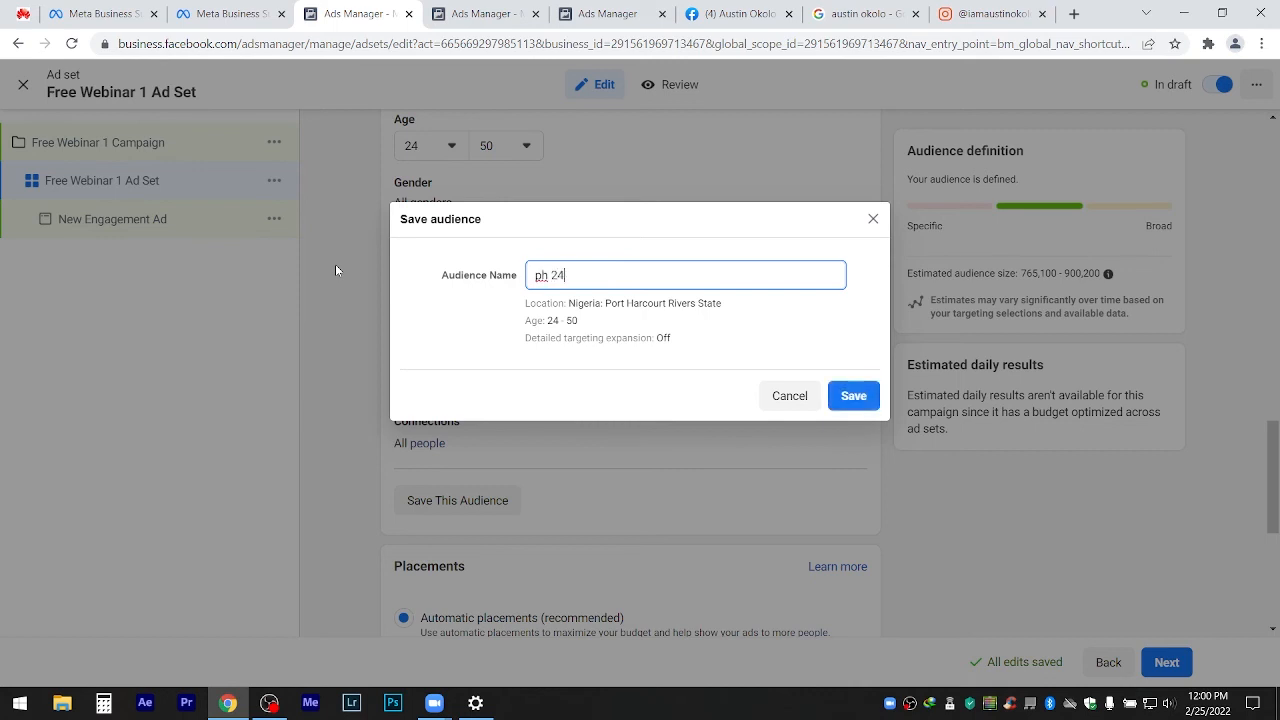
{"action": "type", "text": " 5"}
{"action": "key", "text": "BackSpace"}
{"action": "type", "text": "50"}
{"action": "left_click_drag", "start_coordinate": [549, 276], "coordinate": [521, 281]}
{"action": "type", "text": "ph"}
{"action": "key", "text": "BackSpace"}
{"action": "key", "text": "BackSpace"}
{"action": "type", "text": "PH"}
Save the 'PH 24 - 50' audience and use manual placements with only Instagram checked.
{"action": "left_click", "coordinate": [853, 396]}
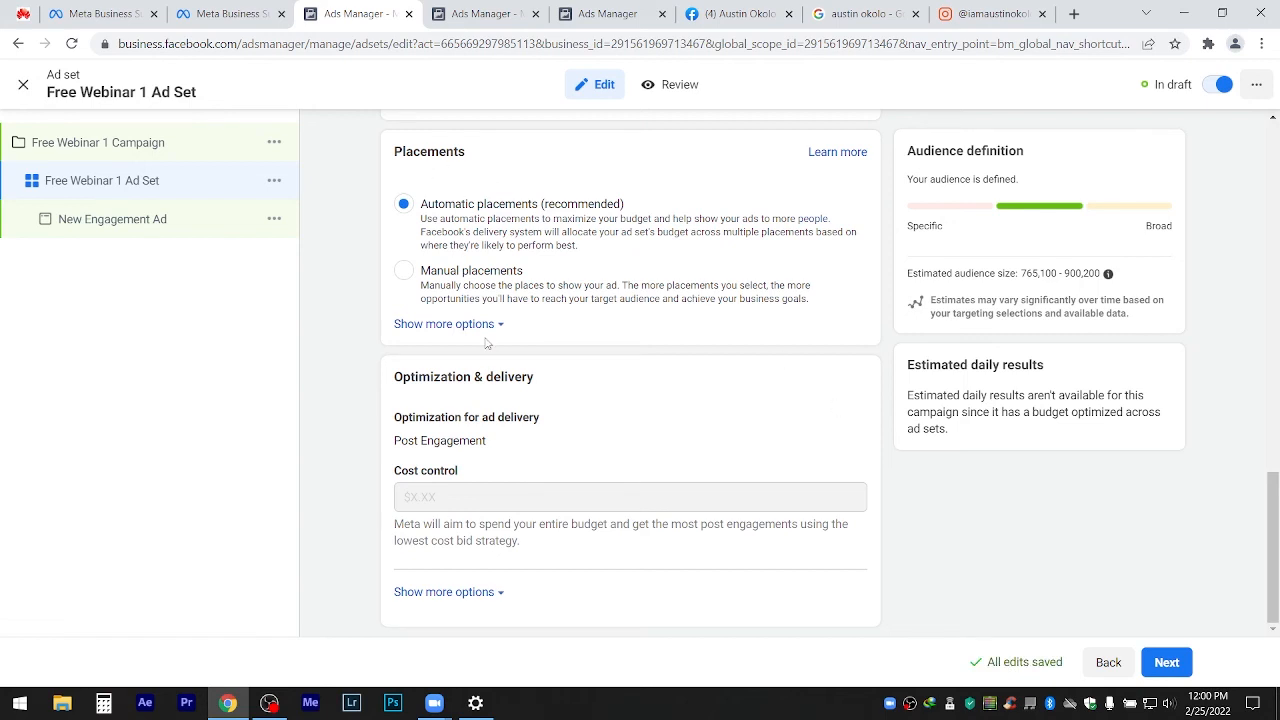
{"action": "left_click", "coordinate": [404, 272]}
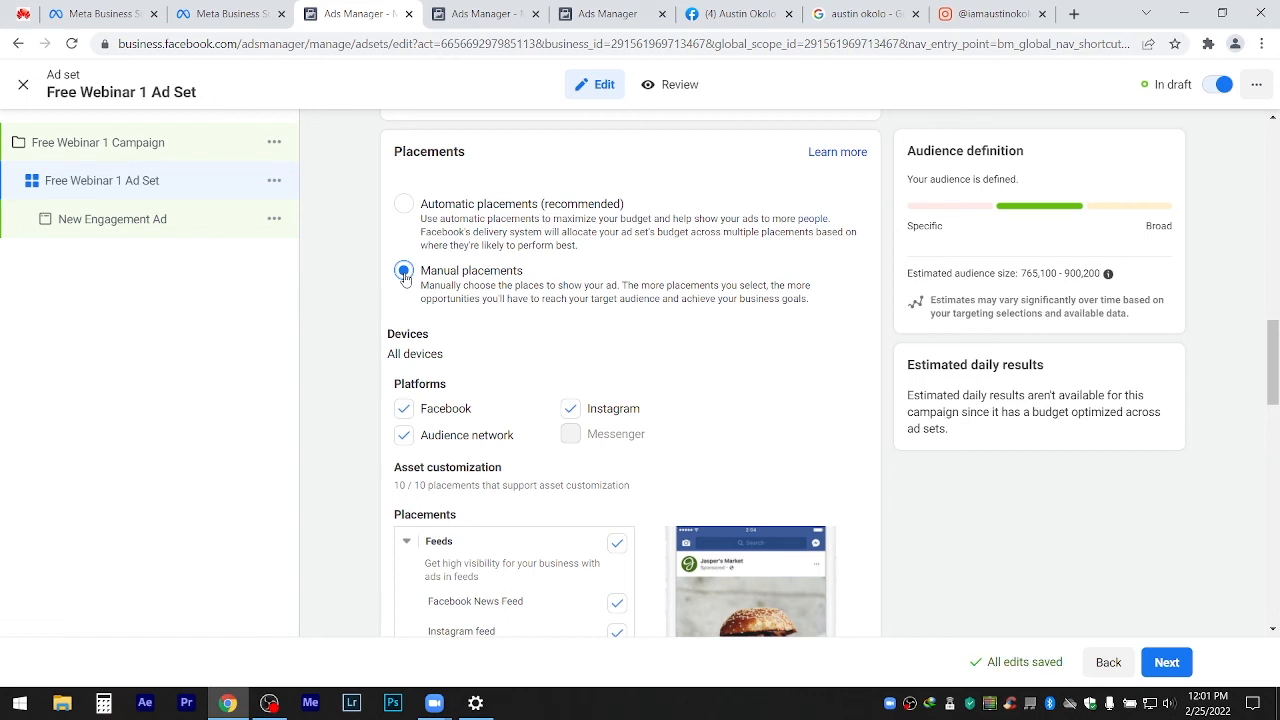
{"action": "left_click", "coordinate": [570, 410]}
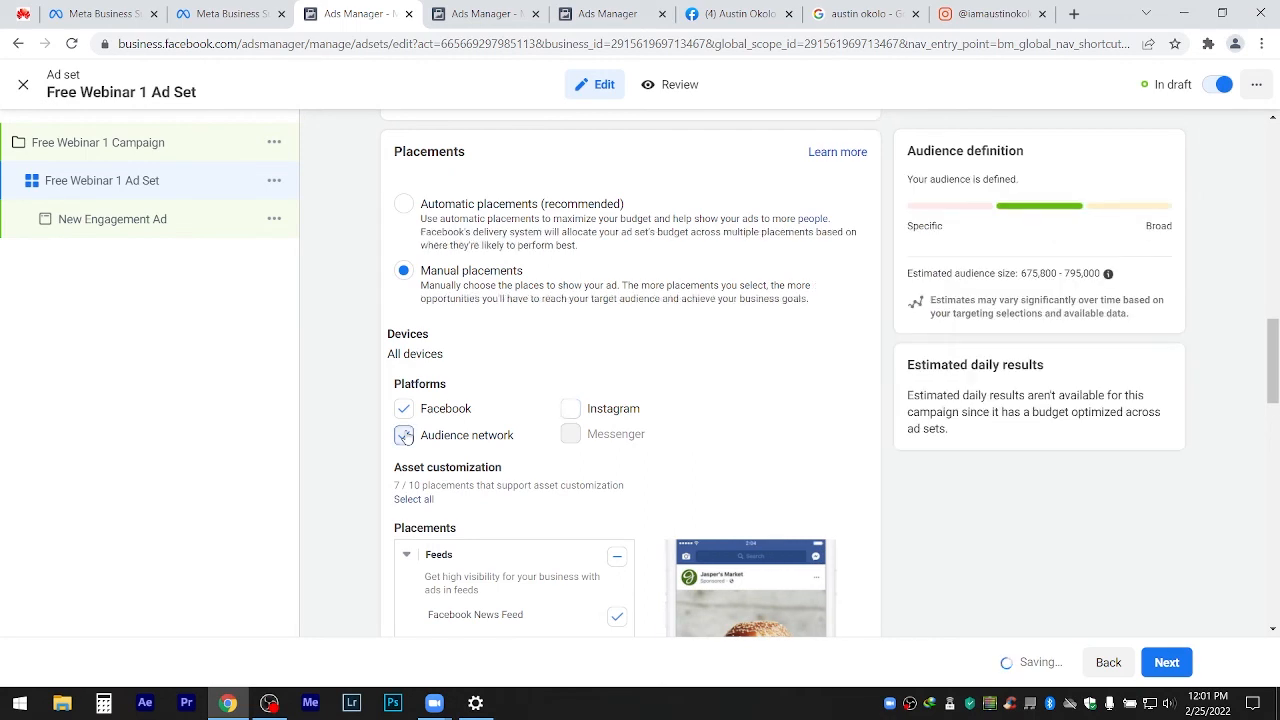
{"action": "left_click", "coordinate": [404, 436]}
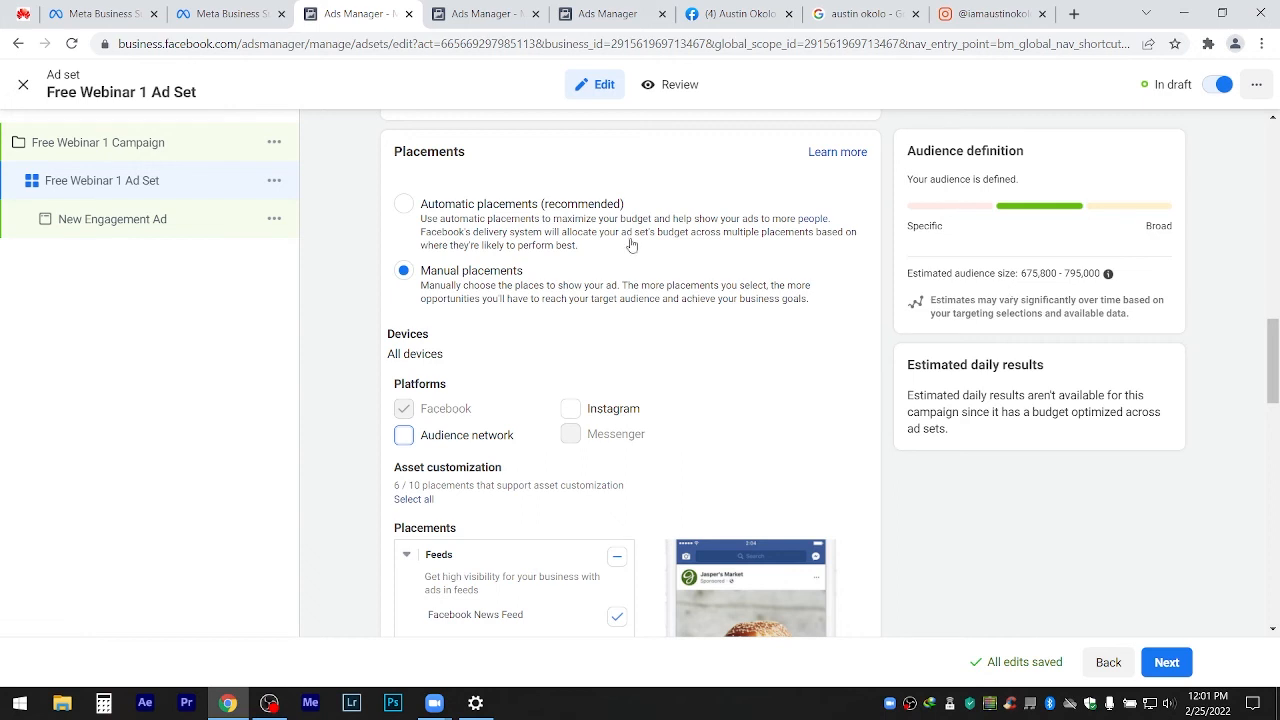
{"action": "left_click", "coordinate": [405, 435]}
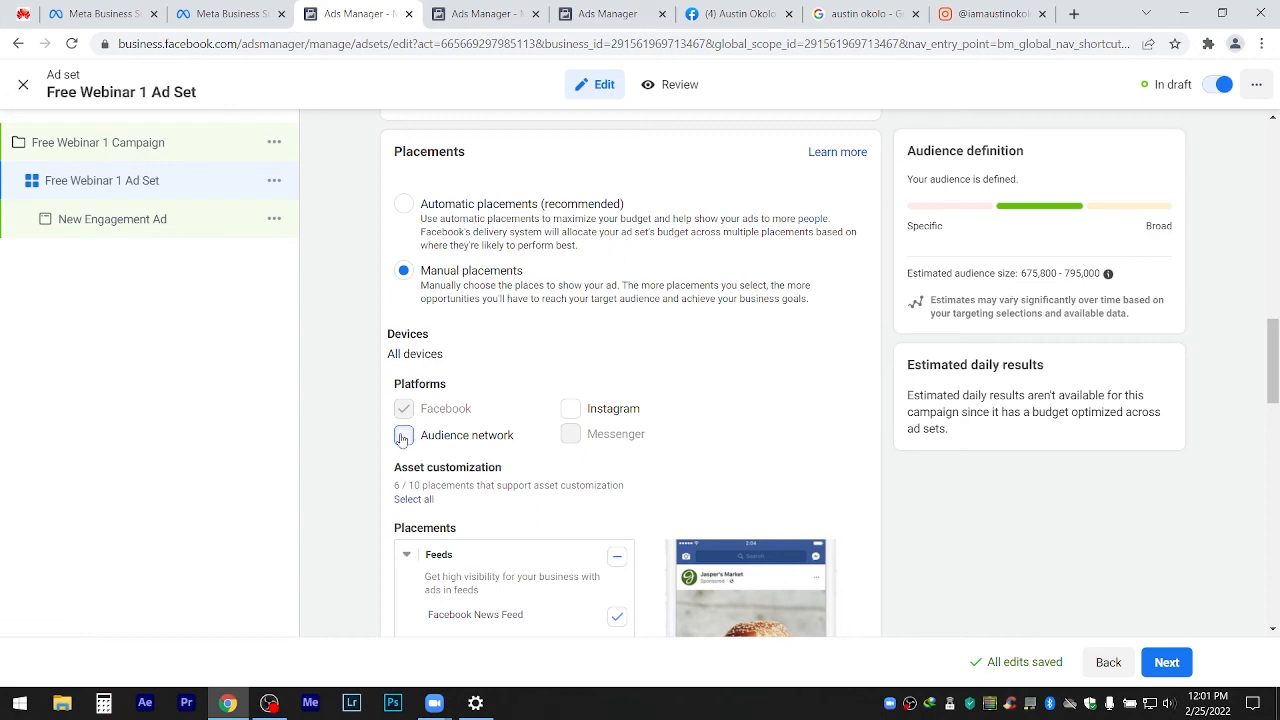
{"action": "left_click", "coordinate": [570, 409]}
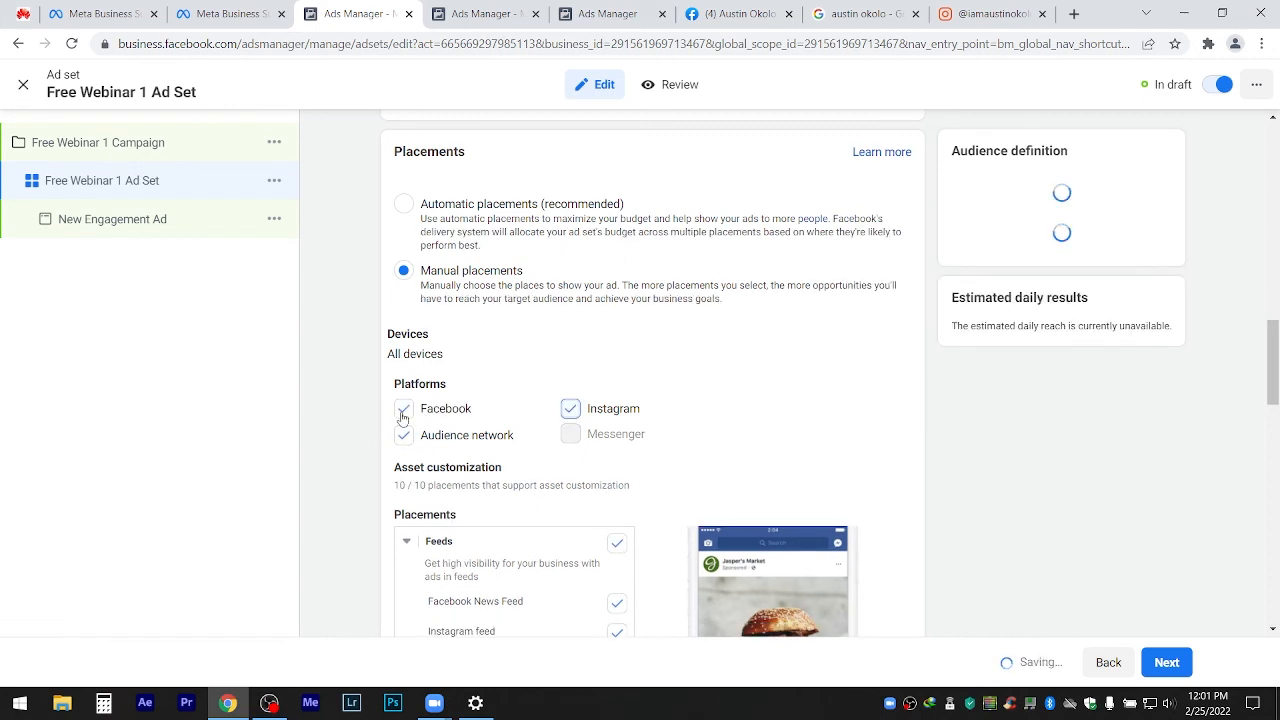
{"action": "left_click", "coordinate": [403, 409]}
{"action": "left_click", "coordinate": [403, 434]}
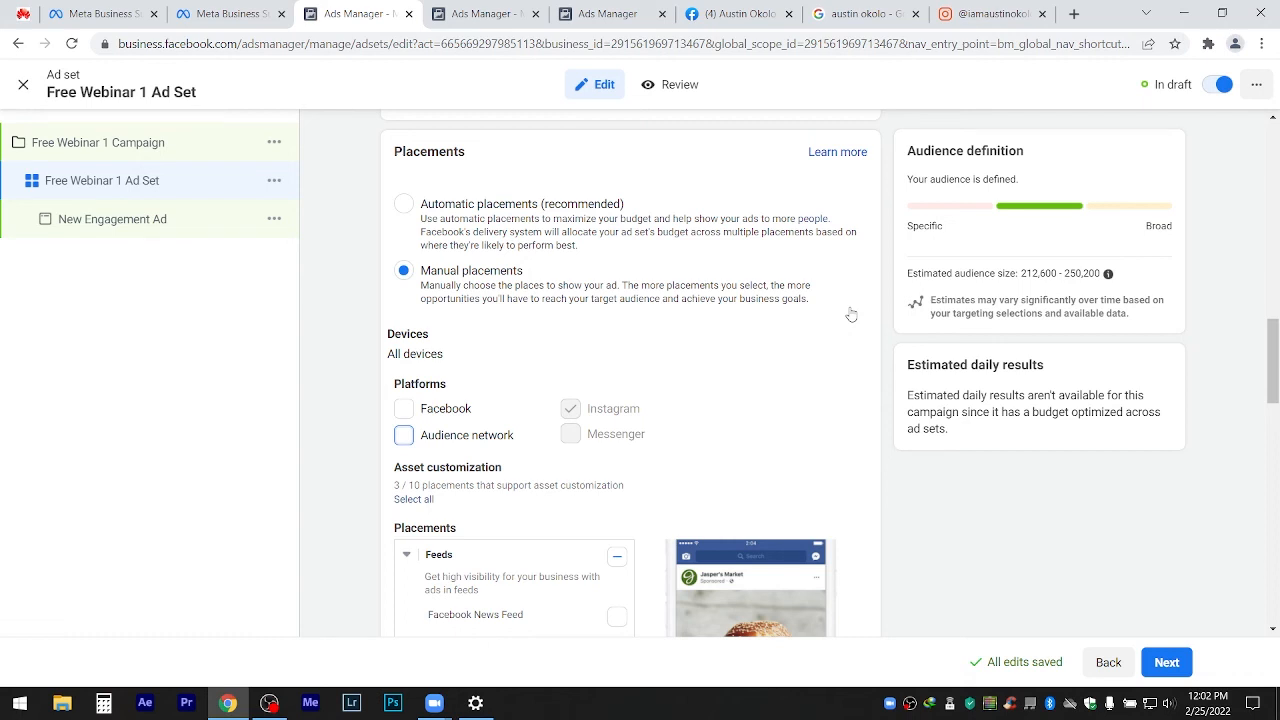
Tick Facebook and untick Instagram so Facebook is the only platform.
{"action": "left_click", "coordinate": [403, 408]}
{"action": "left_click", "coordinate": [569, 409]}
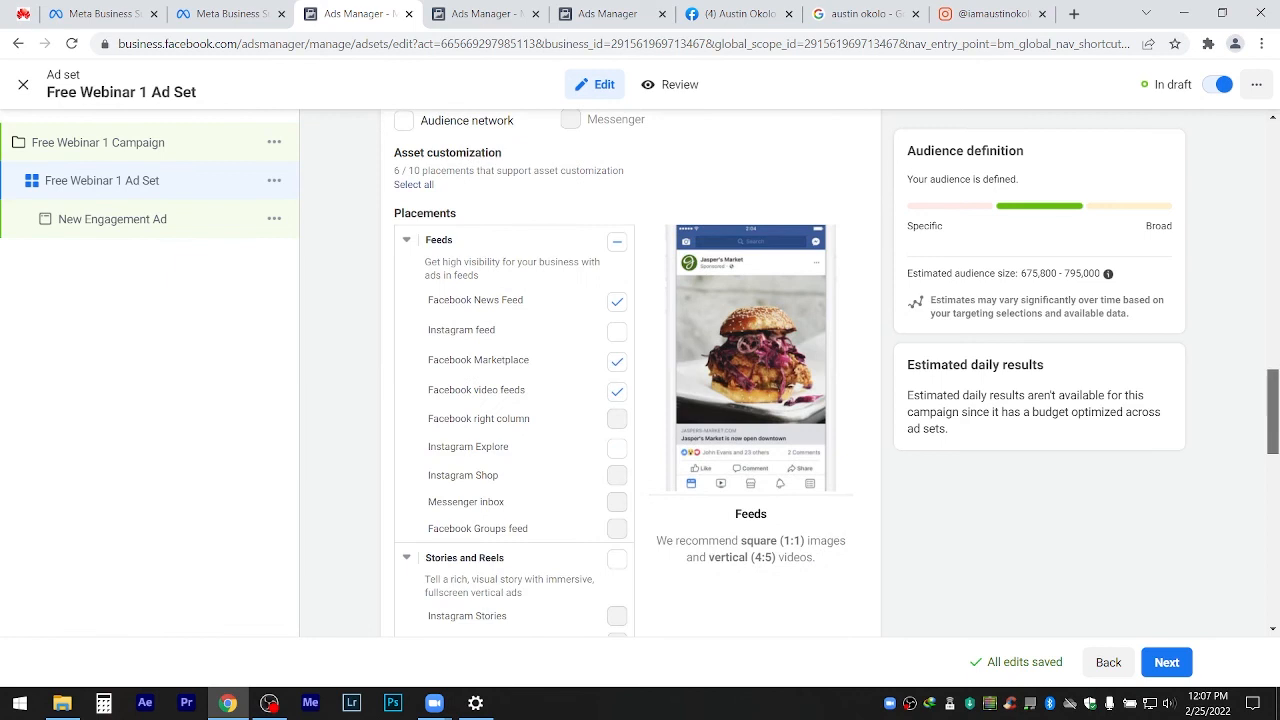
Scroll through the Facebook placements and paste 'Free Webinar 1 Ad' as the ad name.
{"action": "scroll", "coordinate": [640, 400], "scroll_direction": "down", "scroll_amount": 1}
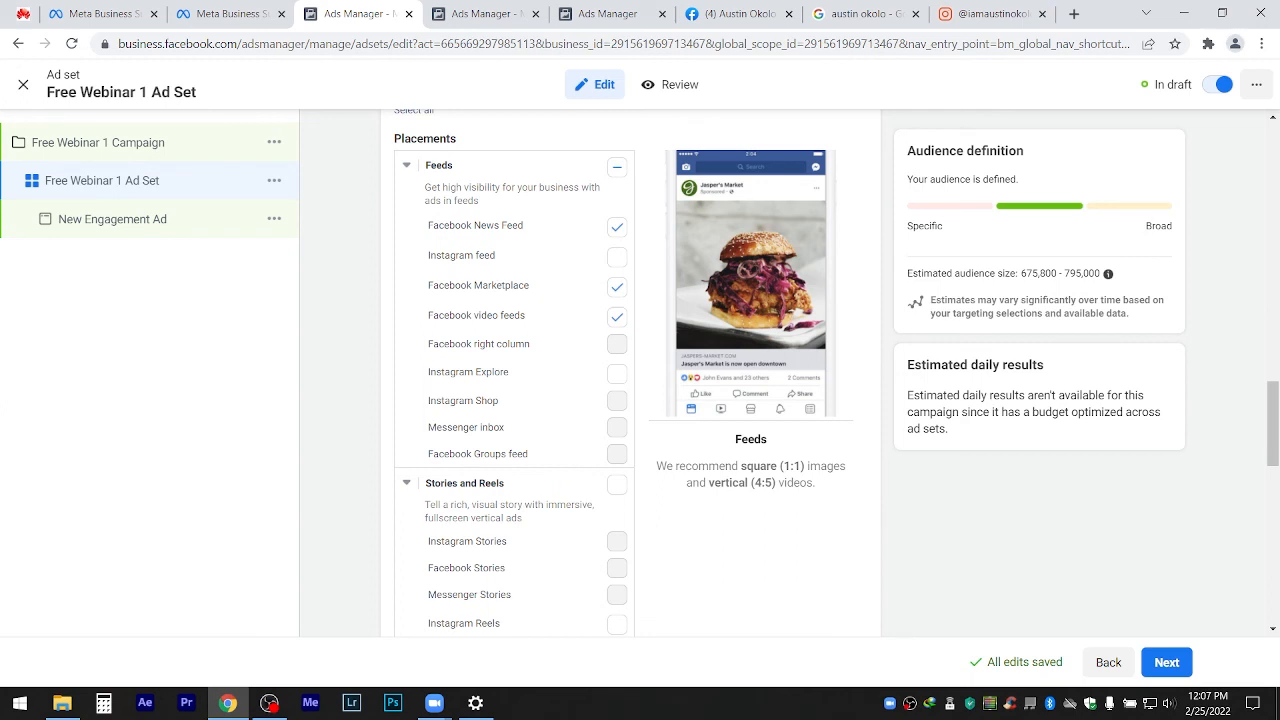
{"action": "mouse_move", "coordinate": [1274, 403]}
{"action": "left_mouse_down"}
{"action": "mouse_move", "coordinate": [1276, 417]}
{"action": "mouse_move", "coordinate": [1276, 405]}
{"action": "left_mouse_up"}
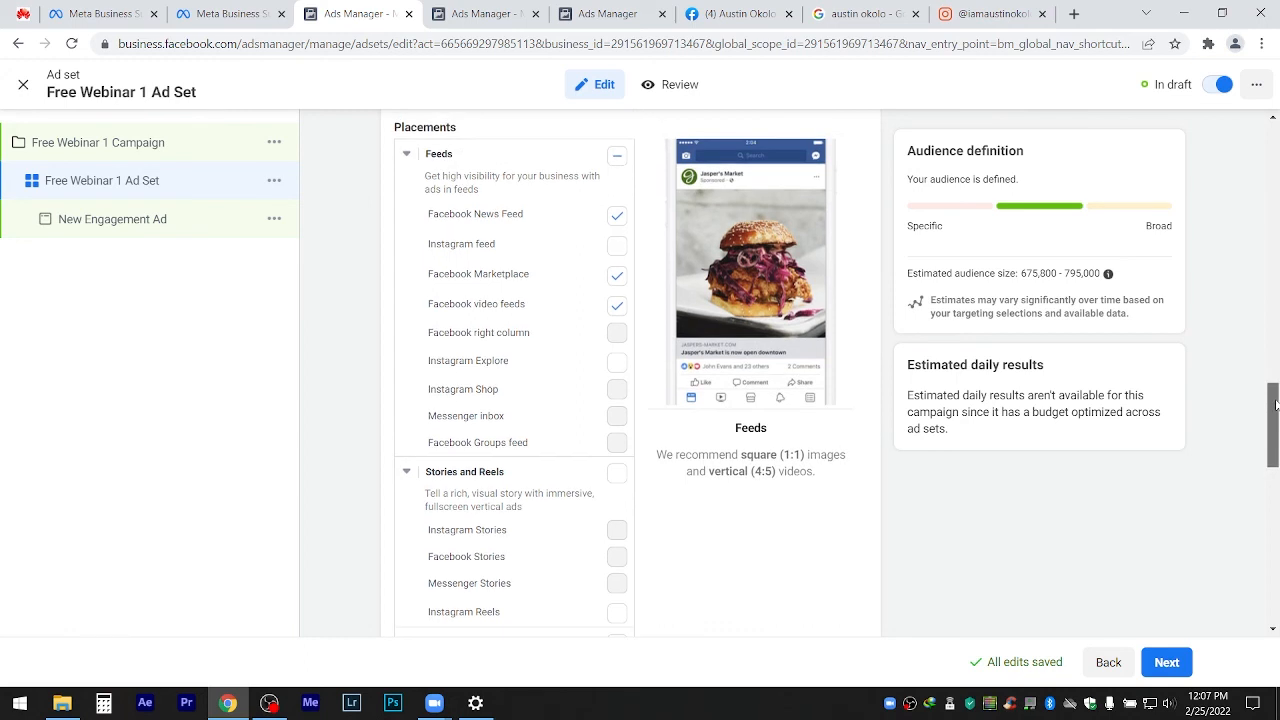
{"action": "left_click_drag", "start_coordinate": [1276, 403], "coordinate": [1276, 407]}
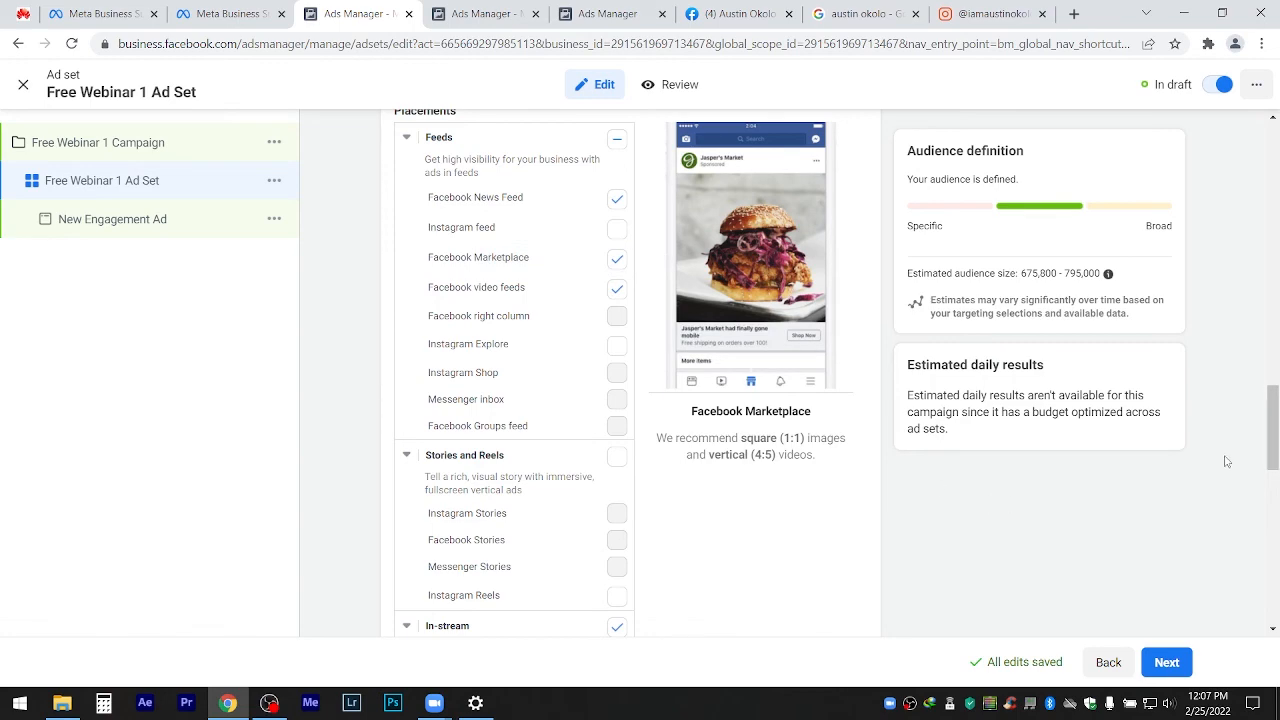
{"action": "left_click_drag", "start_coordinate": [1270, 445], "coordinate": [1271, 572]}
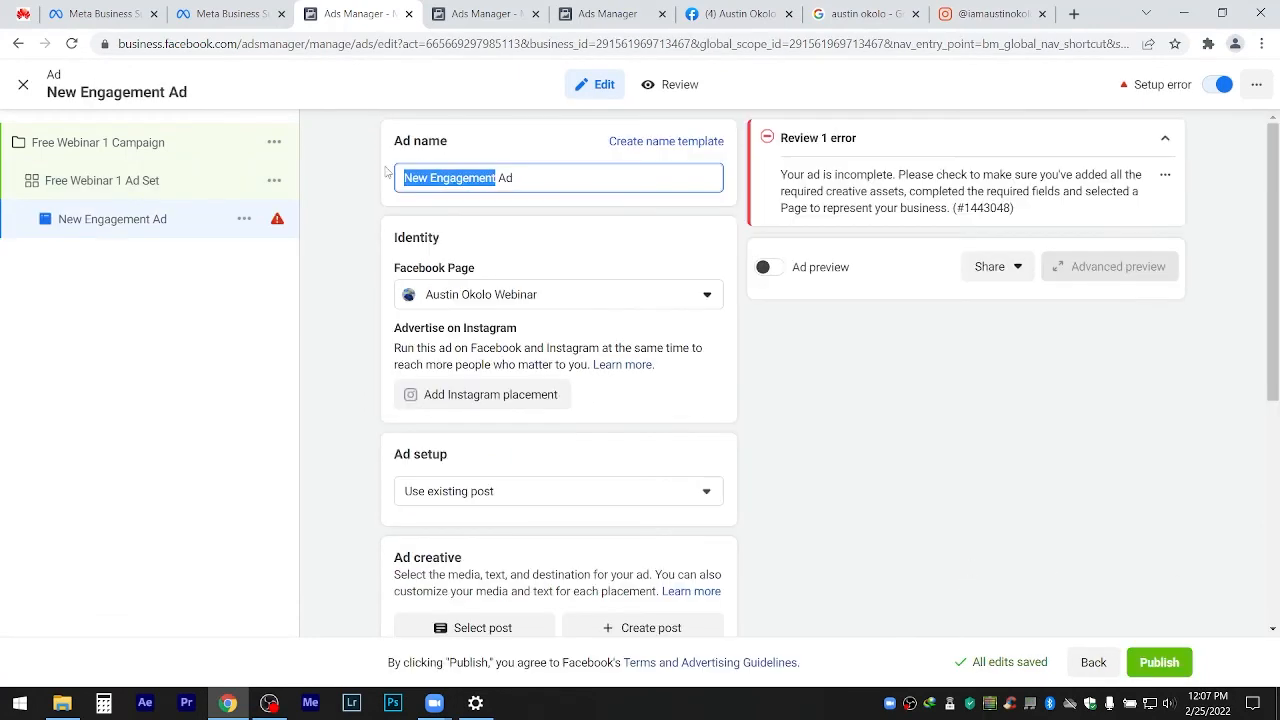
{"action": "type", "text": "Free Webinar 1"}
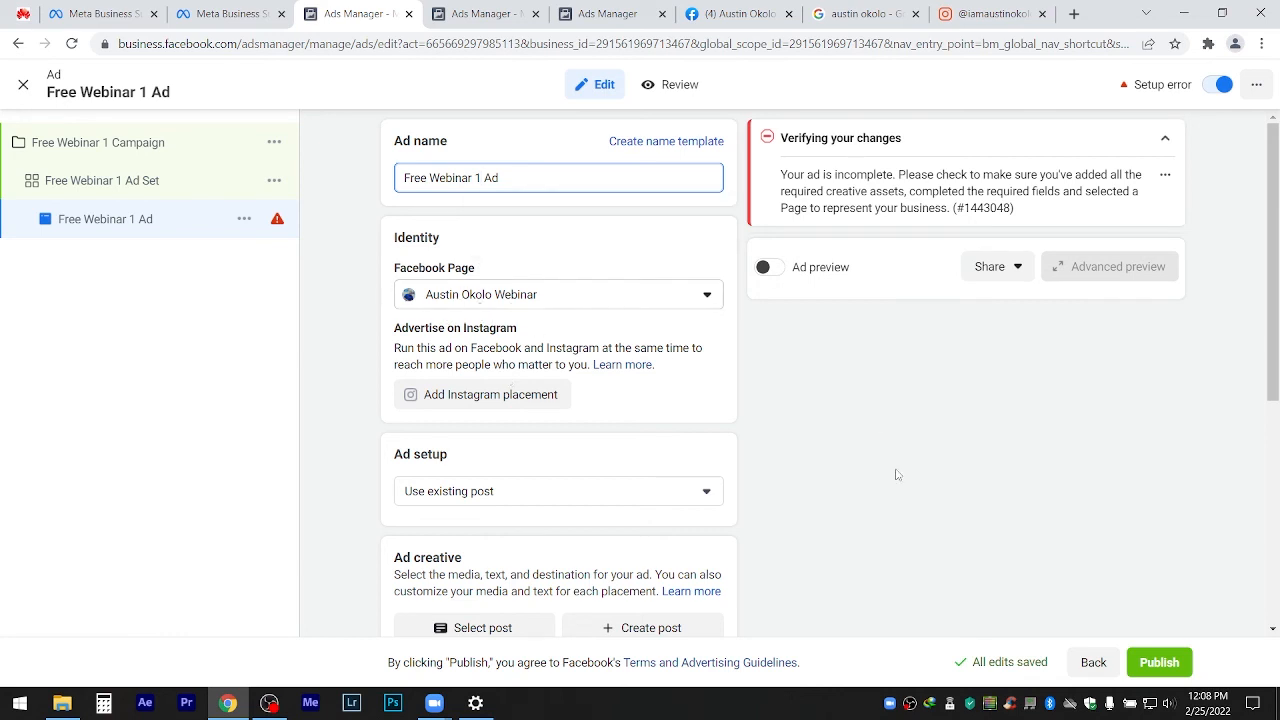
Keep Ad setup on 'Use existing post' and start a new Page post ready for text.
{"action": "left_click_drag", "start_coordinate": [1270, 277], "coordinate": [1270, 376]}
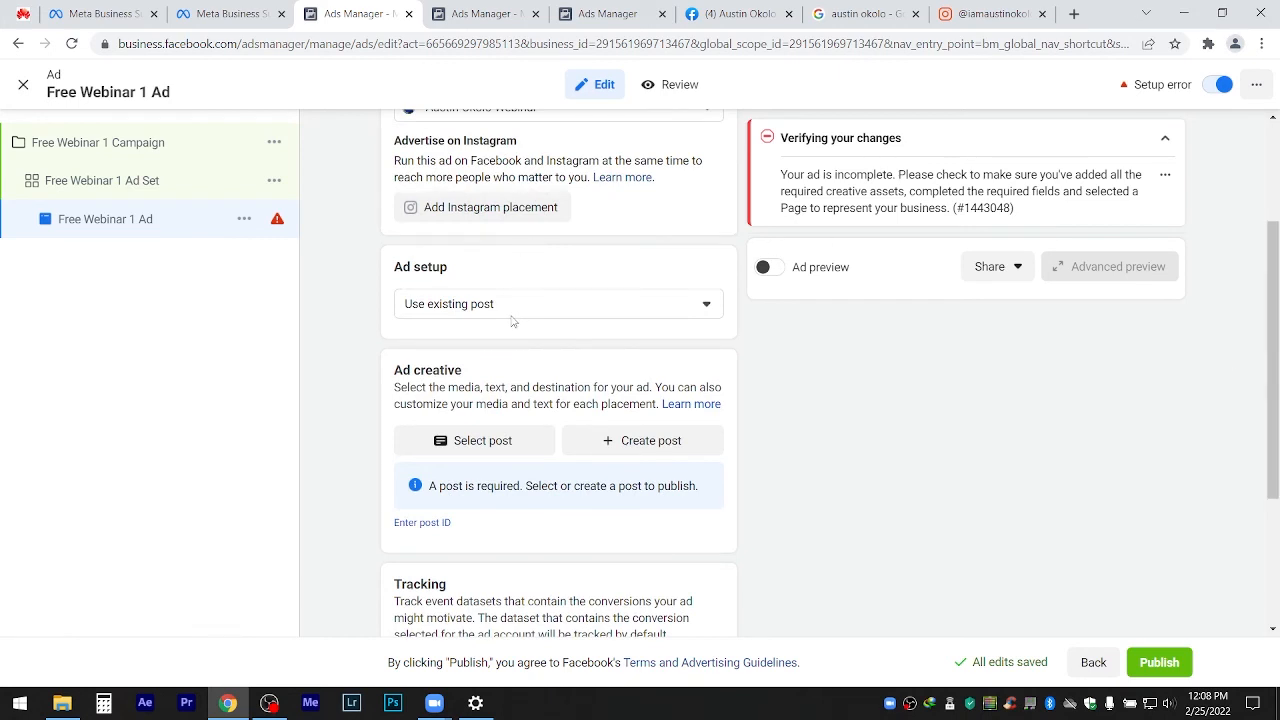
{"action": "left_click", "coordinate": [643, 443]}
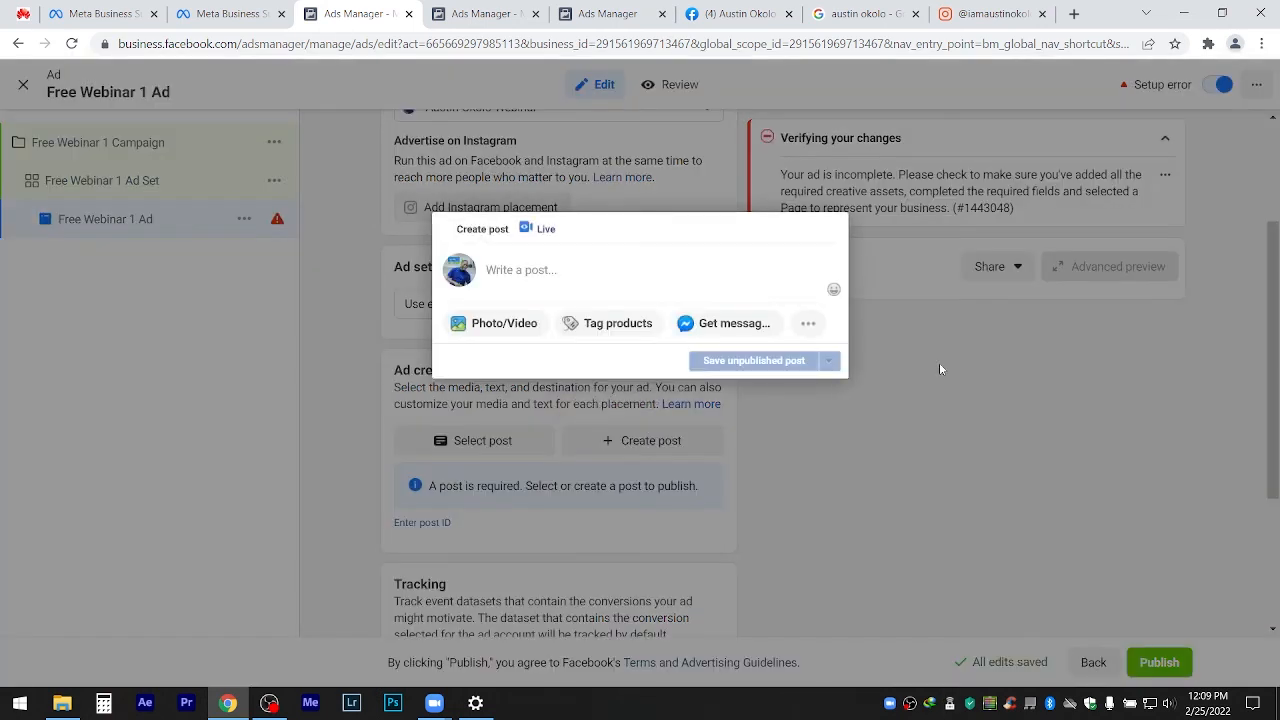
{"action": "left_click", "coordinate": [939, 362]}
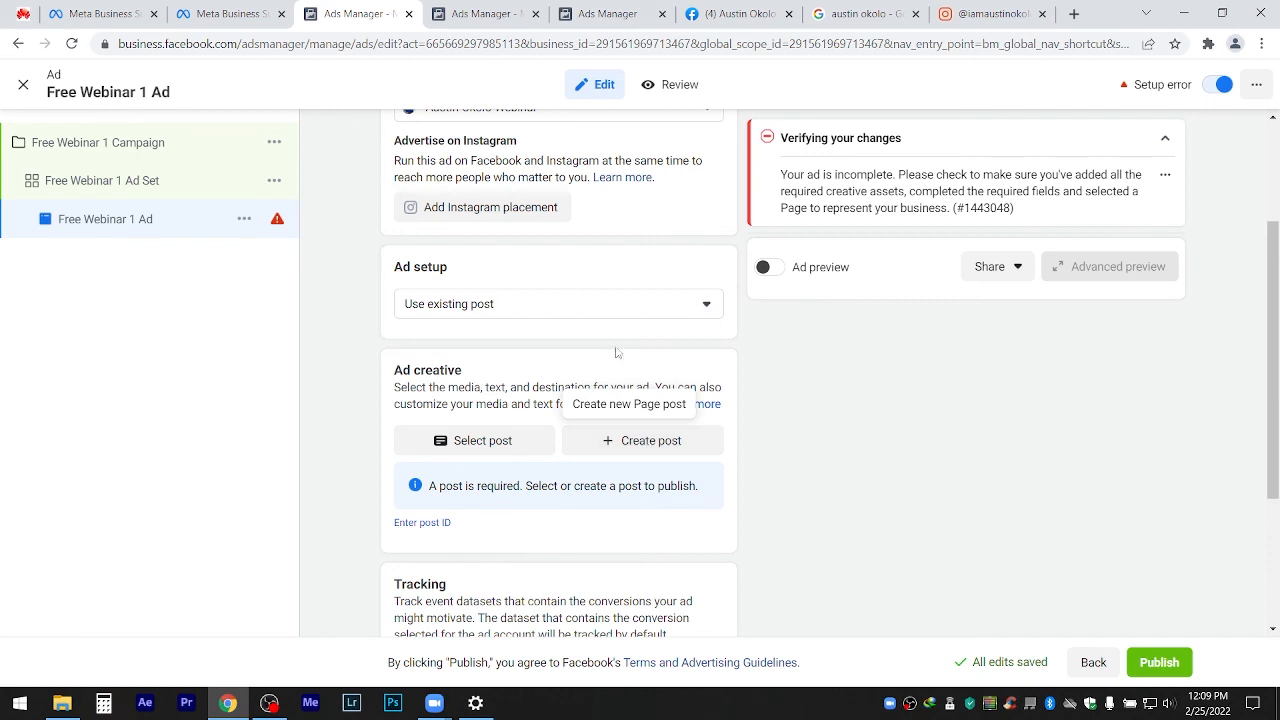
{"action": "left_click", "coordinate": [597, 310]}
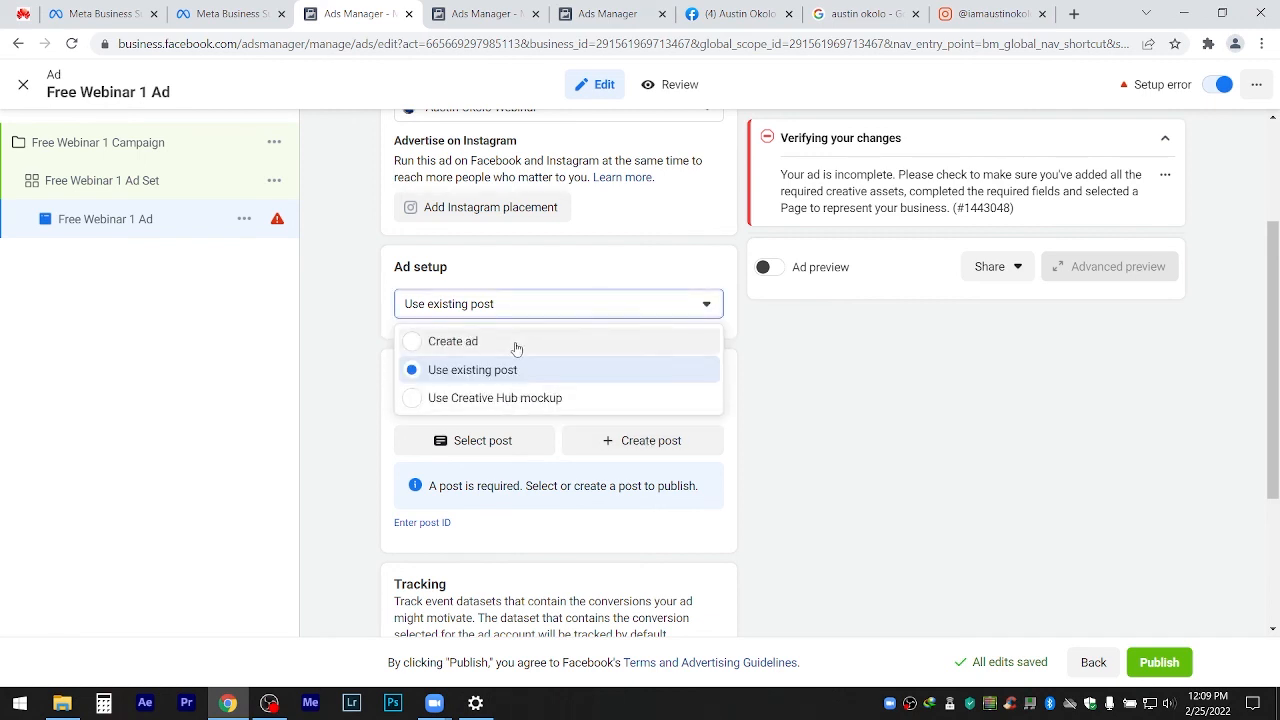
{"action": "left_click", "coordinate": [477, 372]}
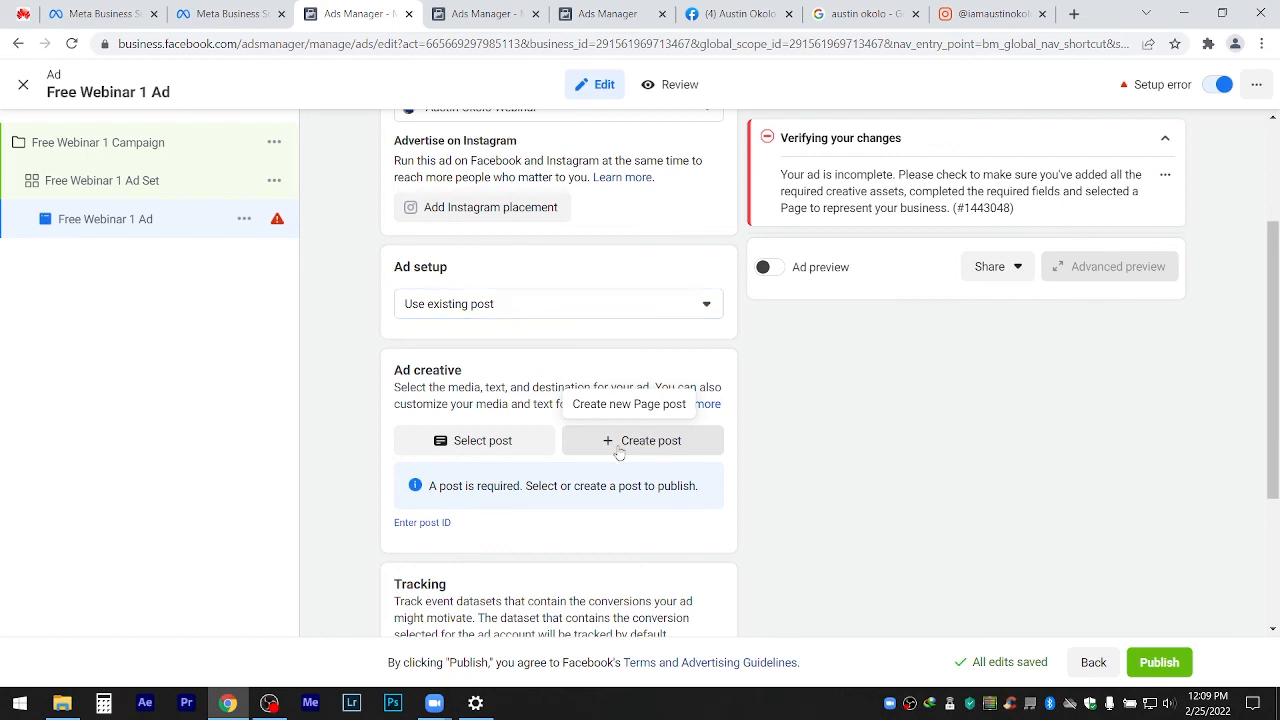
{"action": "left_click", "coordinate": [645, 451]}
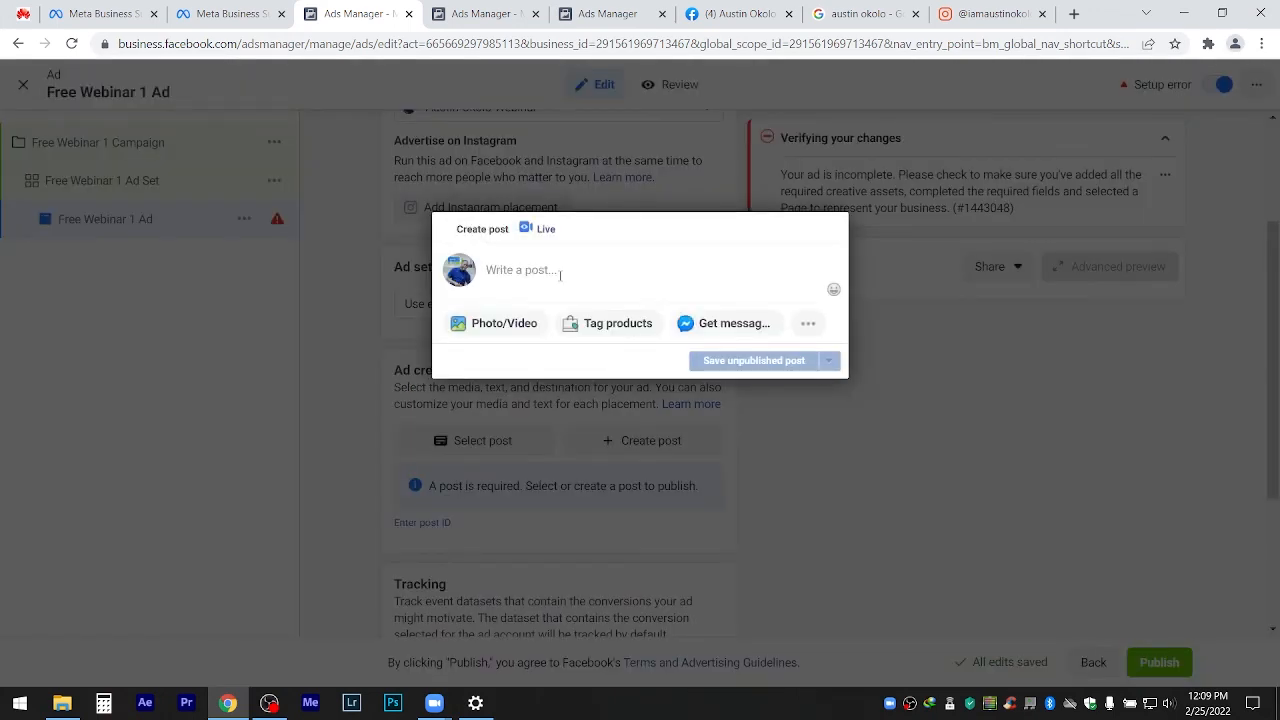
{"action": "left_click", "coordinate": [548, 281]}
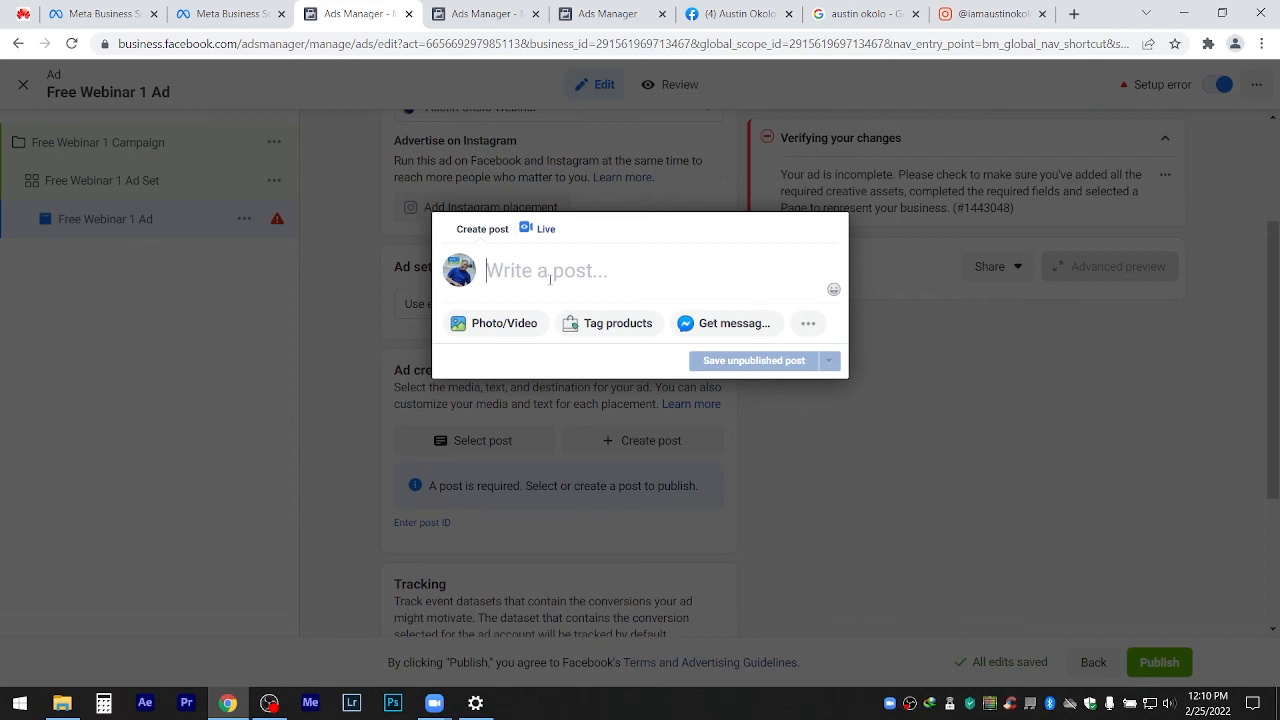
Begin the post text with 'Learn How to use'.
{"action": "type", "text": "%"}
{"action": "key", "text": "BackSpace"}
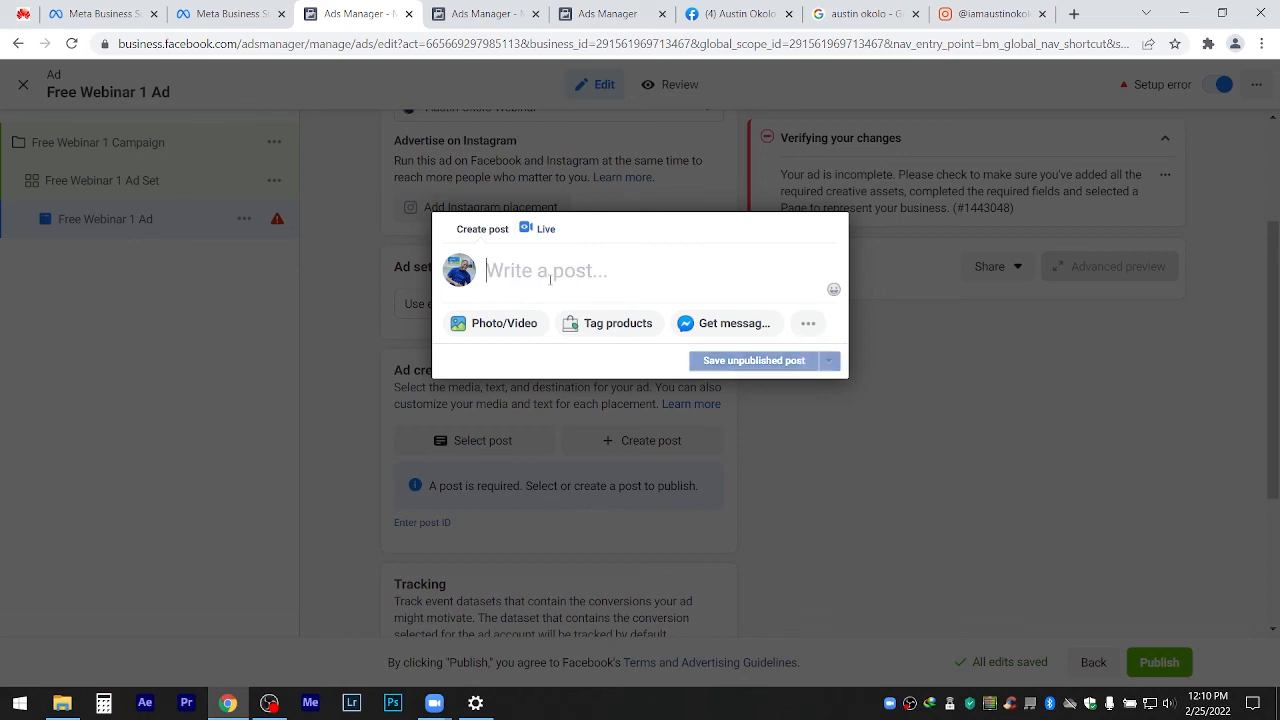
{"action": "type", "text": "5"}
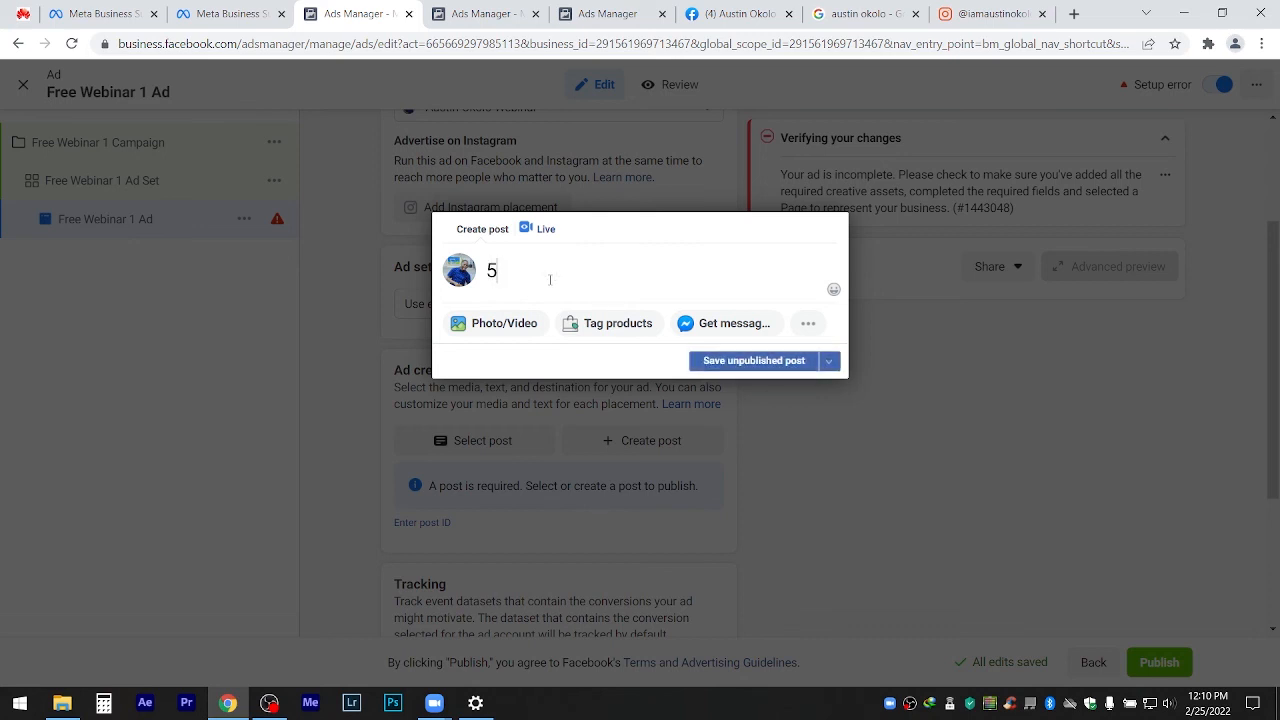
{"action": "key", "text": "BackSpace"}
{"action": "type", "text": "IEA"}
{"action": "key", "text": "BackSpace"}
{"action": "key", "text": "BackSpace"}
{"action": "key", "text": "BackSpace"}
{"action": "key", "text": "BackSpace"}
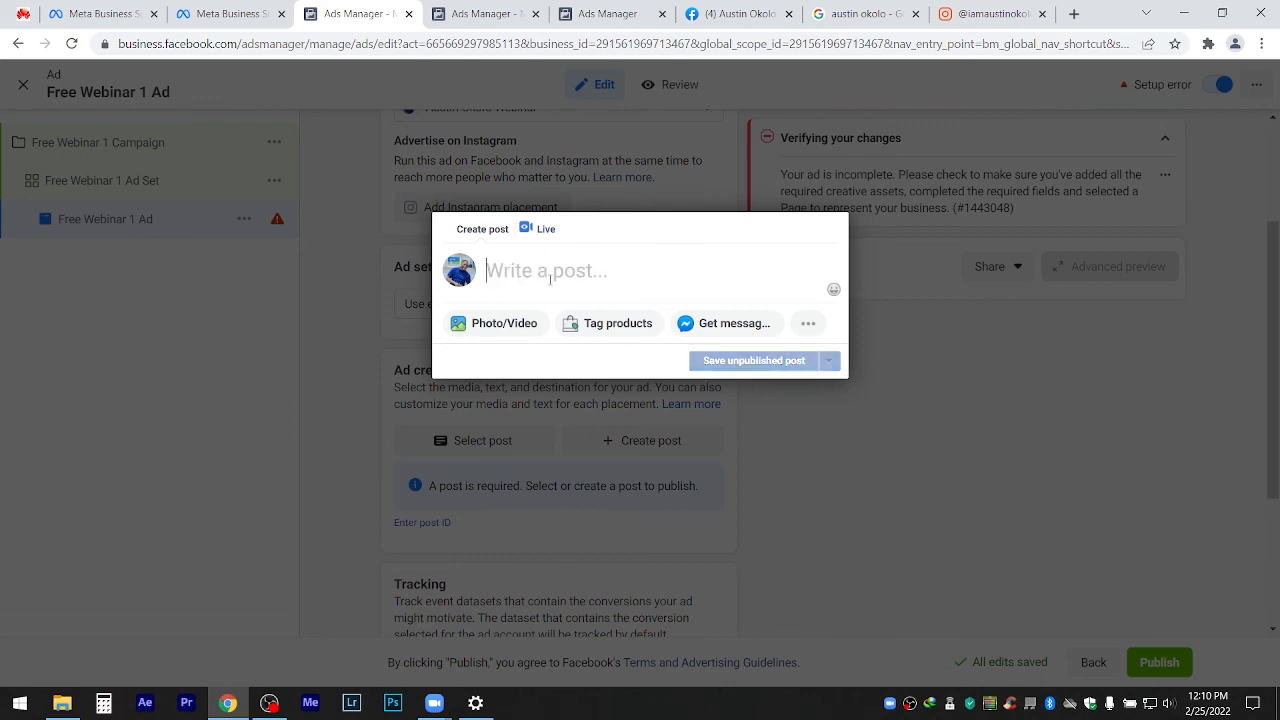
{"action": "type", "text": "IEA"}
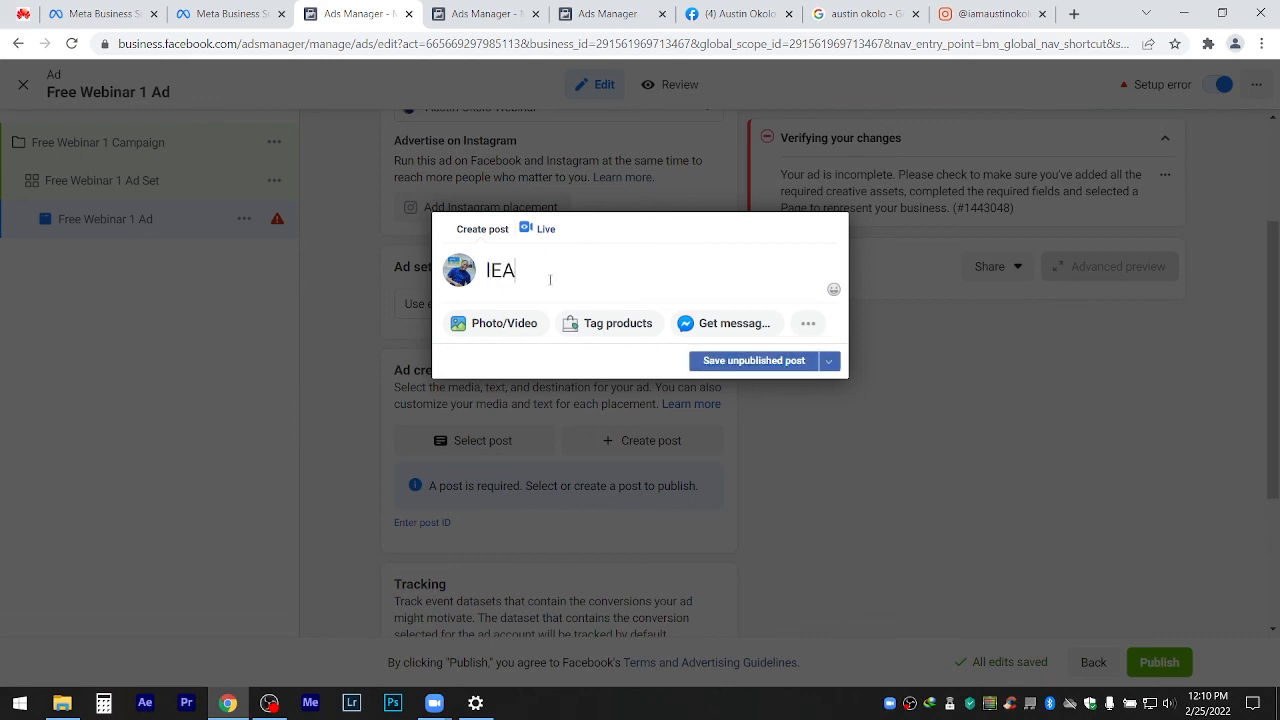
{"action": "key", "text": "BackSpace"}
{"action": "key", "text": "BackSpace"}
{"action": "key", "text": "BackSpace"}
{"action": "type", "text": "Learn How to "}
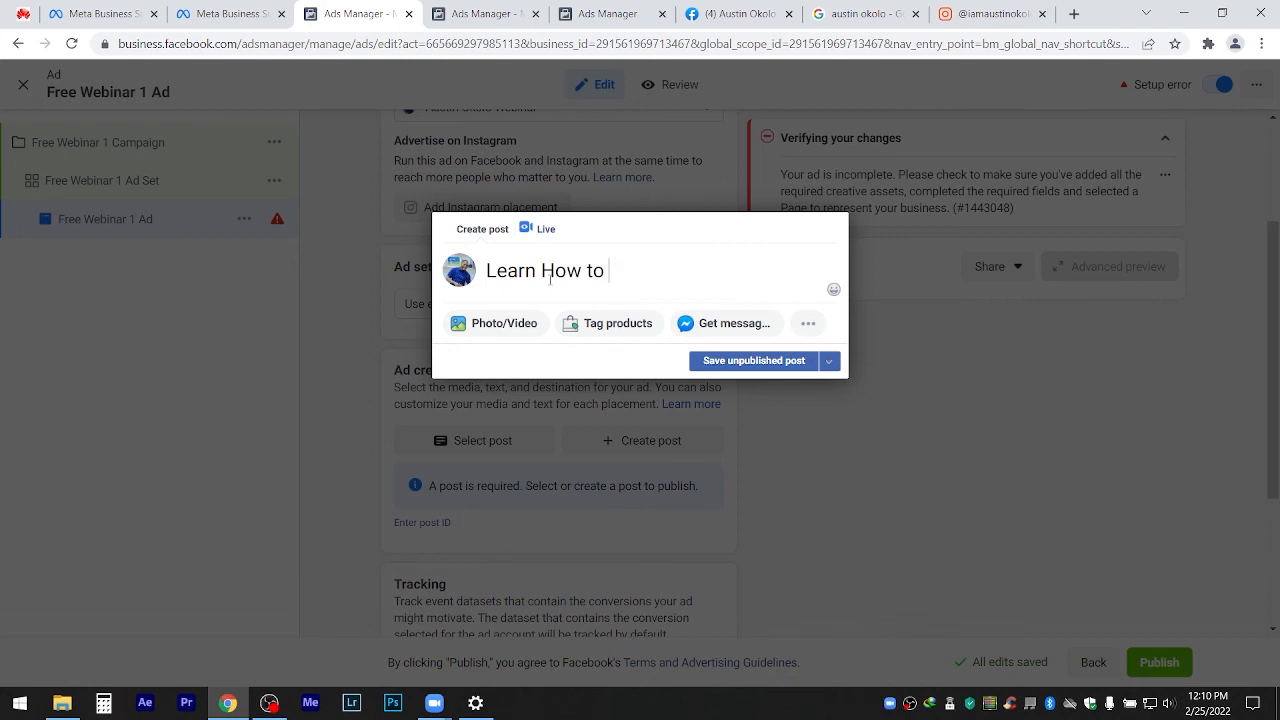
{"action": "type", "text": "use s"}
{"action": "key", "text": "BackSpace"}
Finish the text with 'Super Power Custom Audience Facebook Ads' and bring up the Photo/Video options.
{"action": "type", "text": "sUPER "}
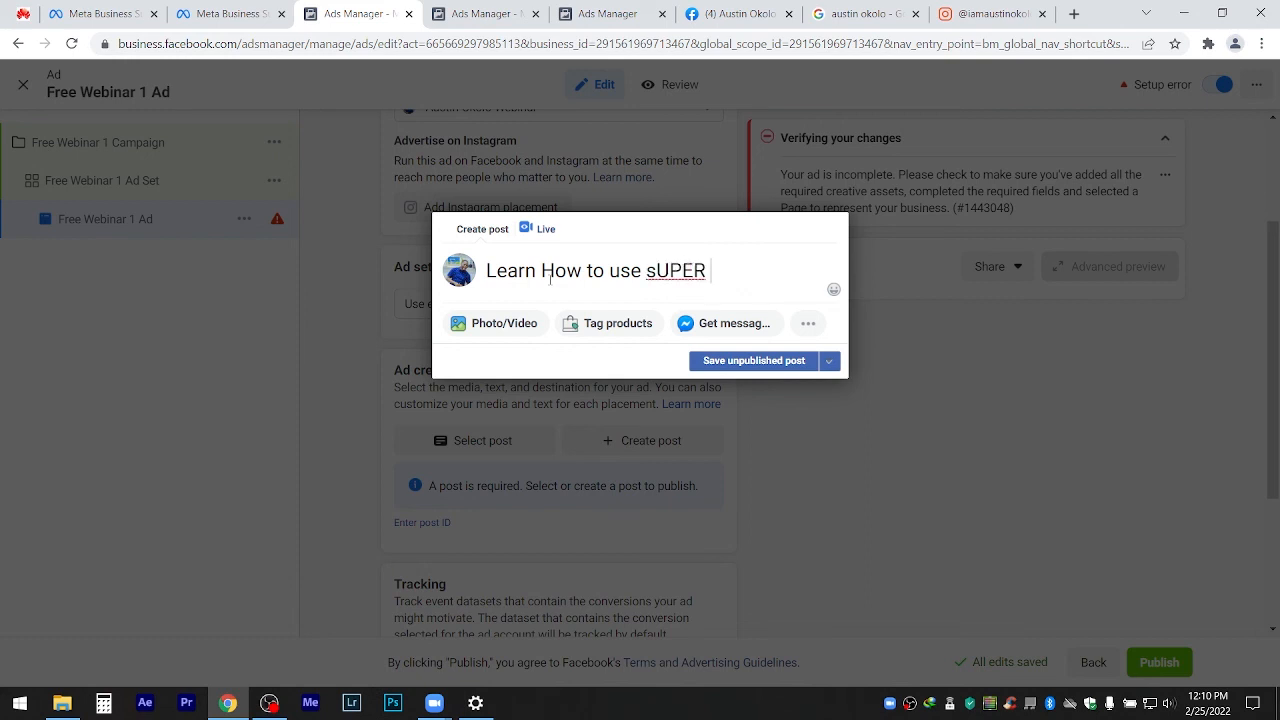
{"action": "type", "text": "pOWER"}
{"action": "key", "text": "BackSpace"}
{"action": "key", "text": "BackSpace"}
{"action": "key", "text": "BackSpace"}
{"action": "key", "text": "BackSpace"}
{"action": "key", "text": "BackSpace"}
{"action": "key", "text": "BackSpace"}
{"action": "key", "text": "BackSpace"}
{"action": "key", "text": "BackSpace"}
{"action": "key", "text": "BackSpace"}
{"action": "key", "text": "BackSpace"}
{"action": "key", "text": "BackSpace"}
{"action": "type", "text": "Super Power "}
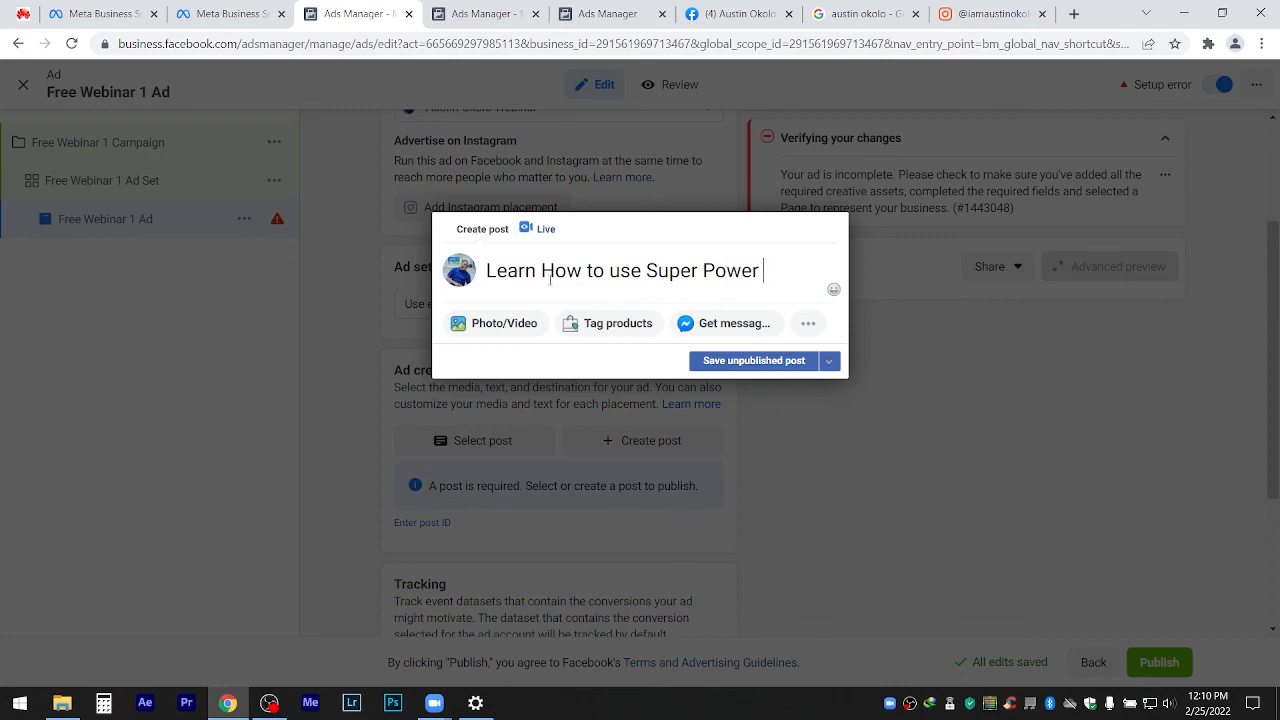
{"action": "type", "text": "Custo"}
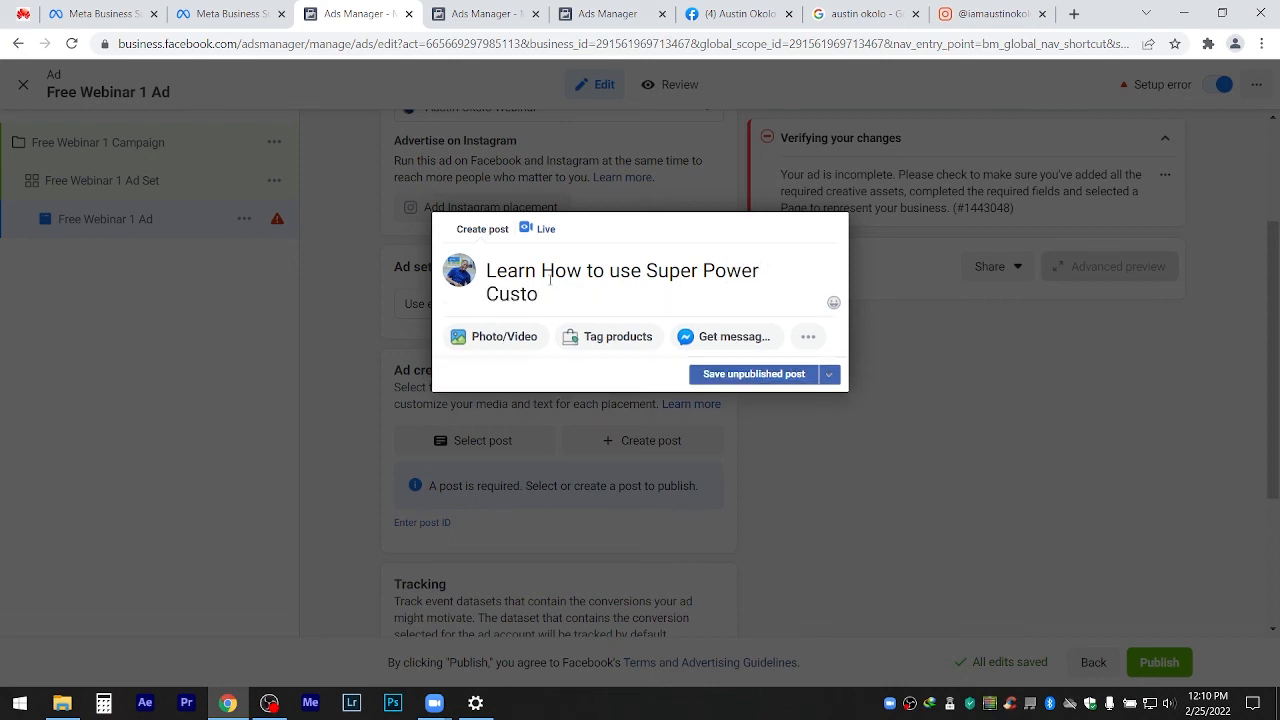
{"action": "type", "text": "m Audience"}
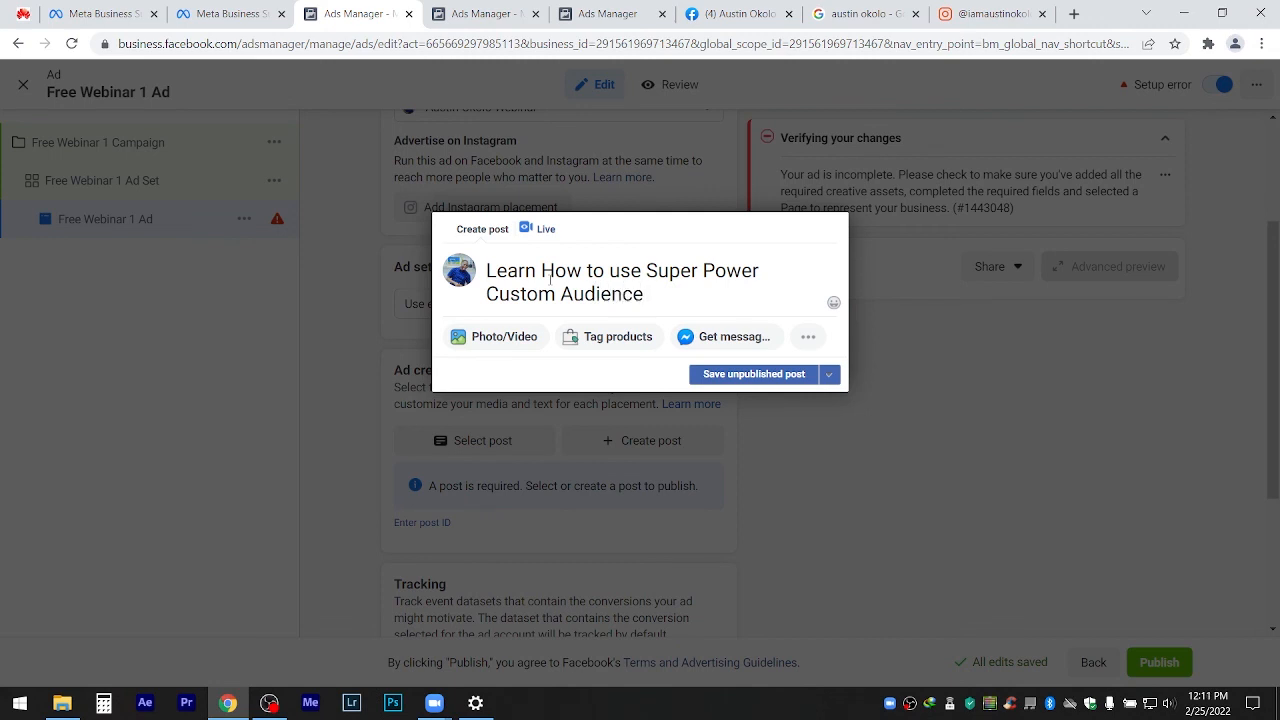
{"action": "type", "text": " fA"}
{"action": "key", "text": "BackSpace"}
{"action": "key", "text": "BackSpace"}
{"action": "type", "text": "f"}
{"action": "key", "text": "BackSpace"}
{"action": "type", "text": "f"}
{"action": "type", "text": "F"}
{"action": "key", "text": "BackSpace"}
{"action": "key", "text": "BackSpace"}
{"action": "type", "text": "Facebook Ads"}
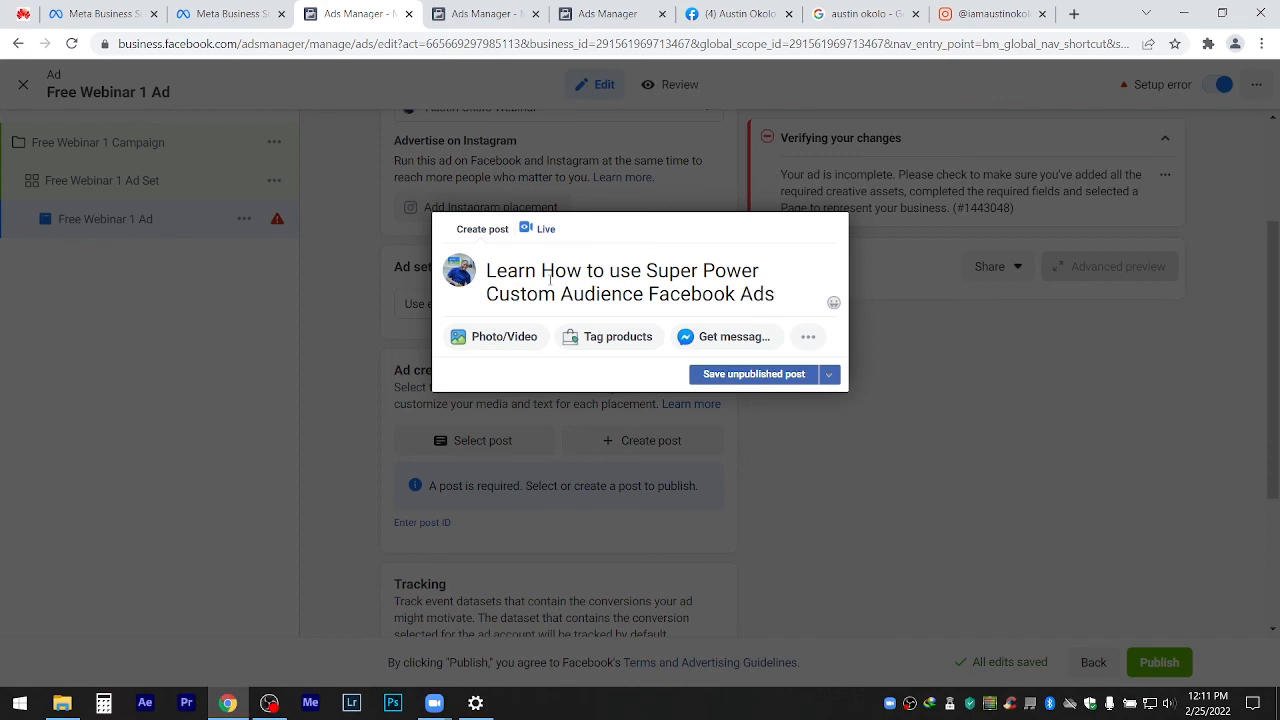
{"action": "key", "text": "Return"}
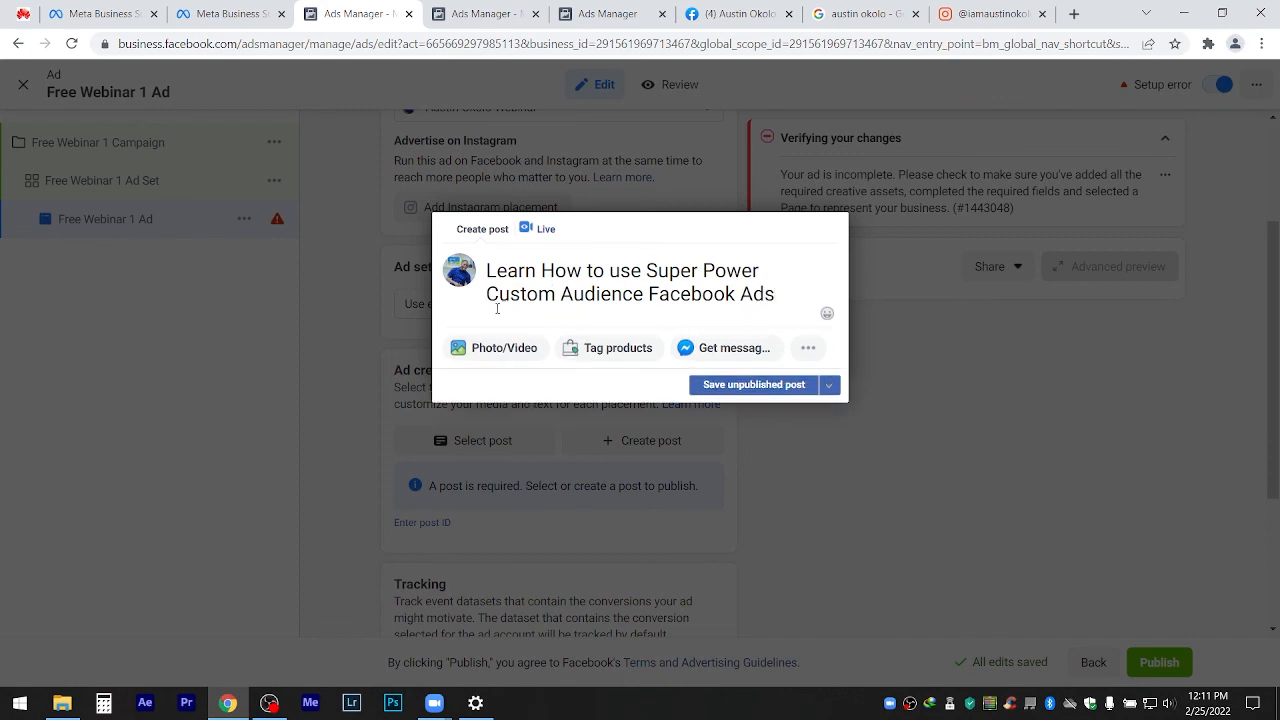
{"action": "left_click", "coordinate": [479, 346]}
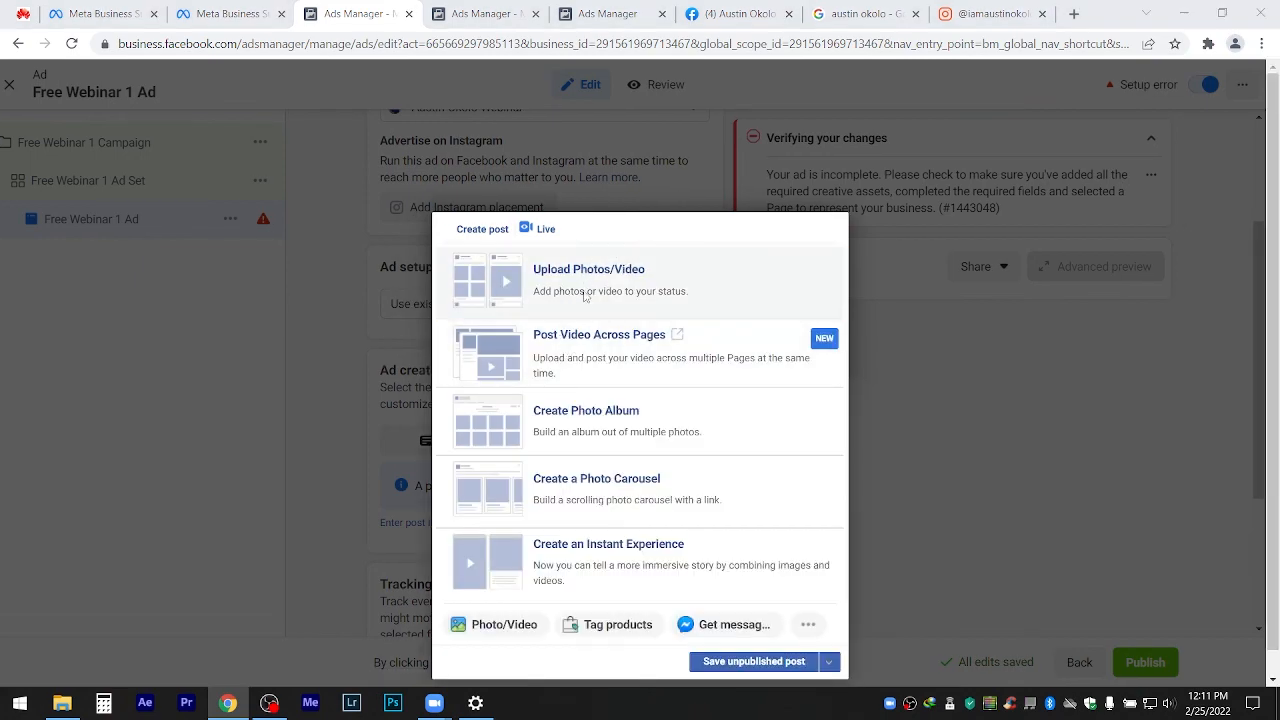
Start a video upload from the computer and navigate to the Ficus Tv Projects folder.
{"action": "left_click", "coordinate": [585, 296]}
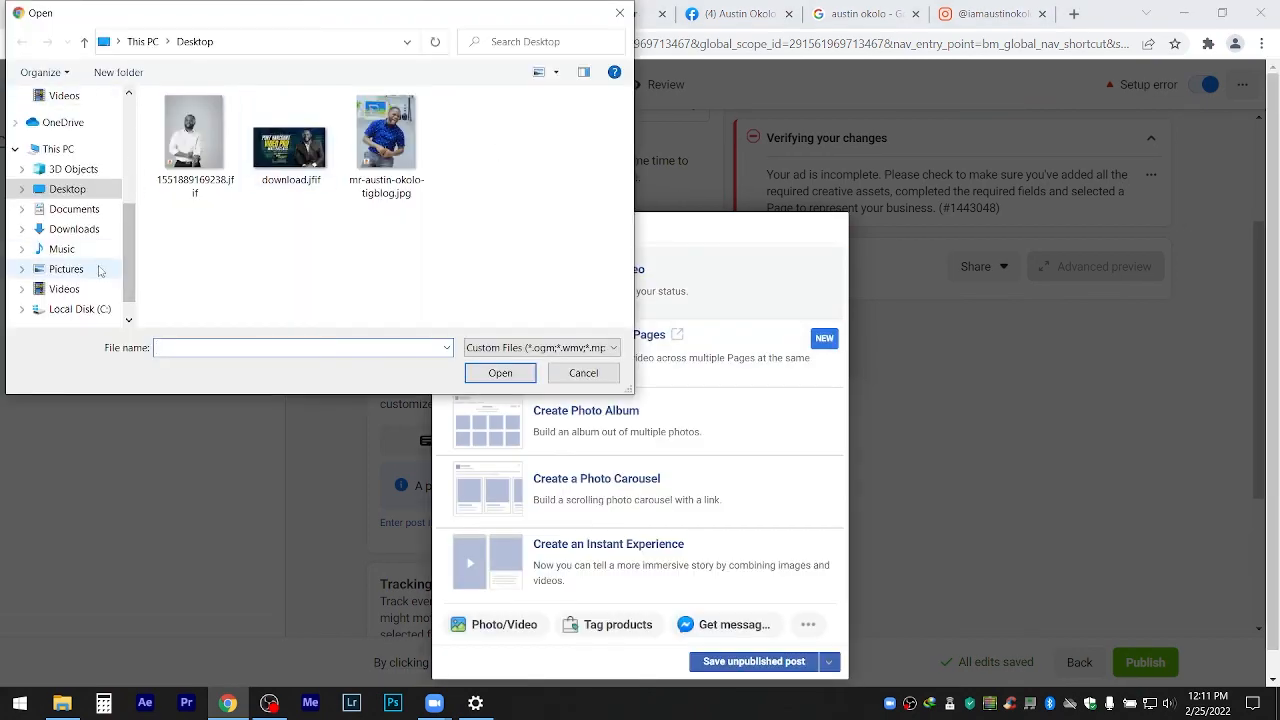
{"action": "left_click", "coordinate": [66, 269]}
{"action": "left_click", "coordinate": [64, 289]}
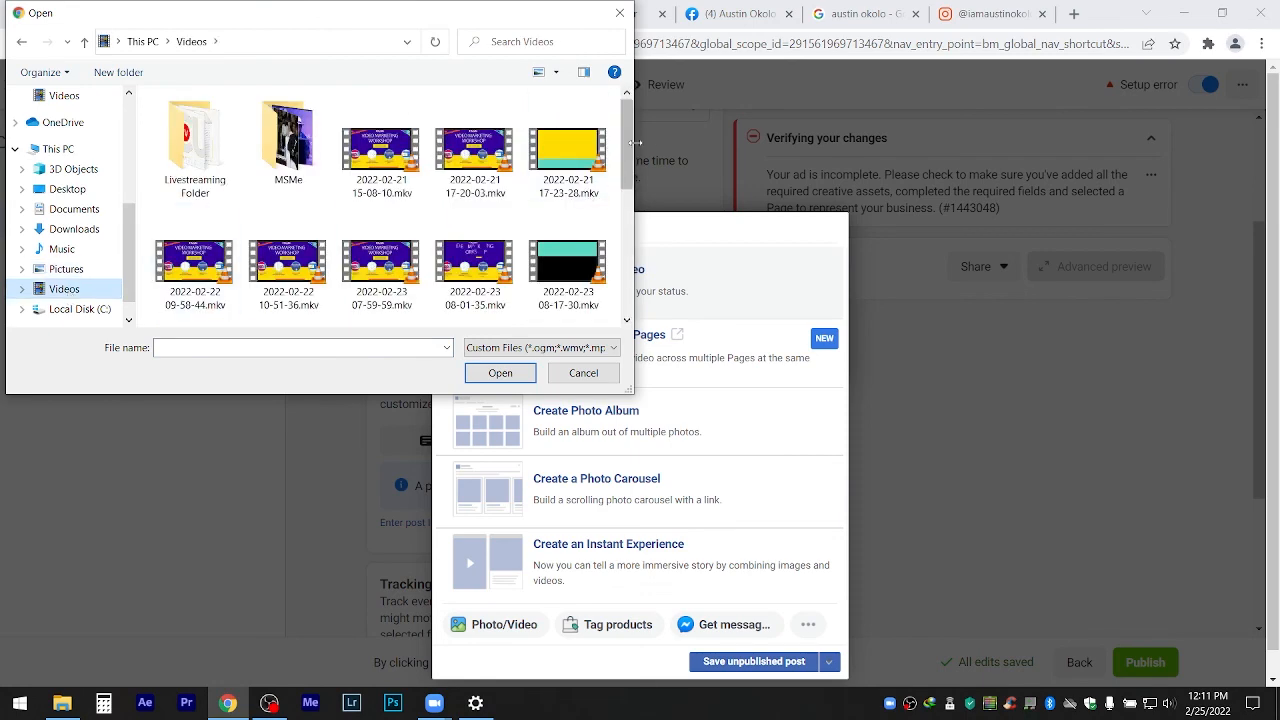
{"action": "left_click_drag", "start_coordinate": [635, 143], "coordinate": [630, 115]}
{"action": "left_click", "coordinate": [195, 145]}
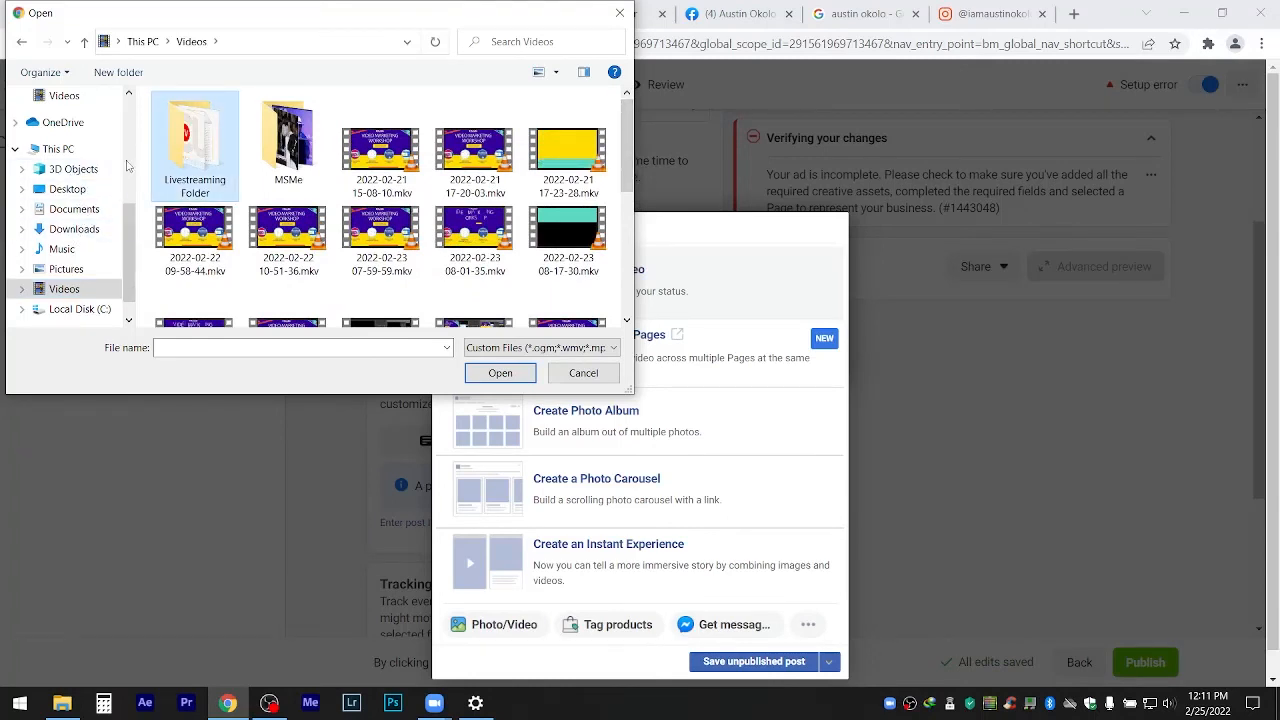
{"action": "left_click_drag", "start_coordinate": [130, 216], "coordinate": [129, 130]}
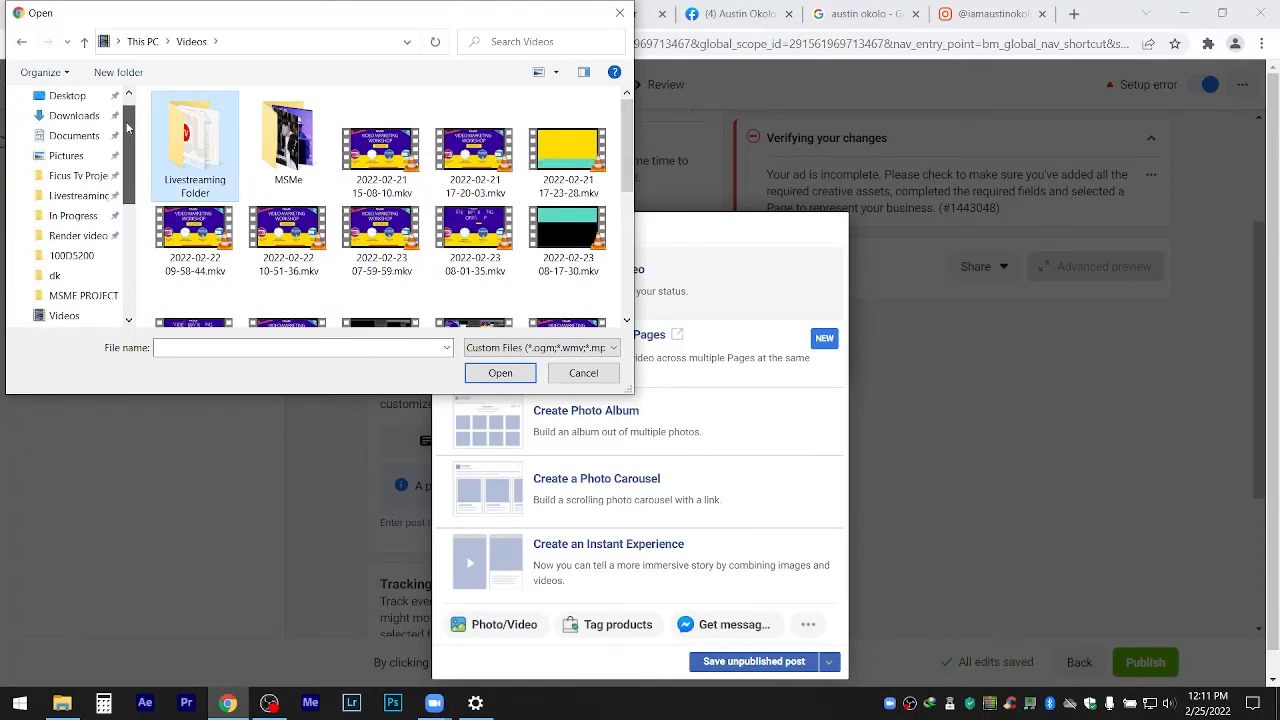
{"action": "left_click", "coordinate": [85, 176]}
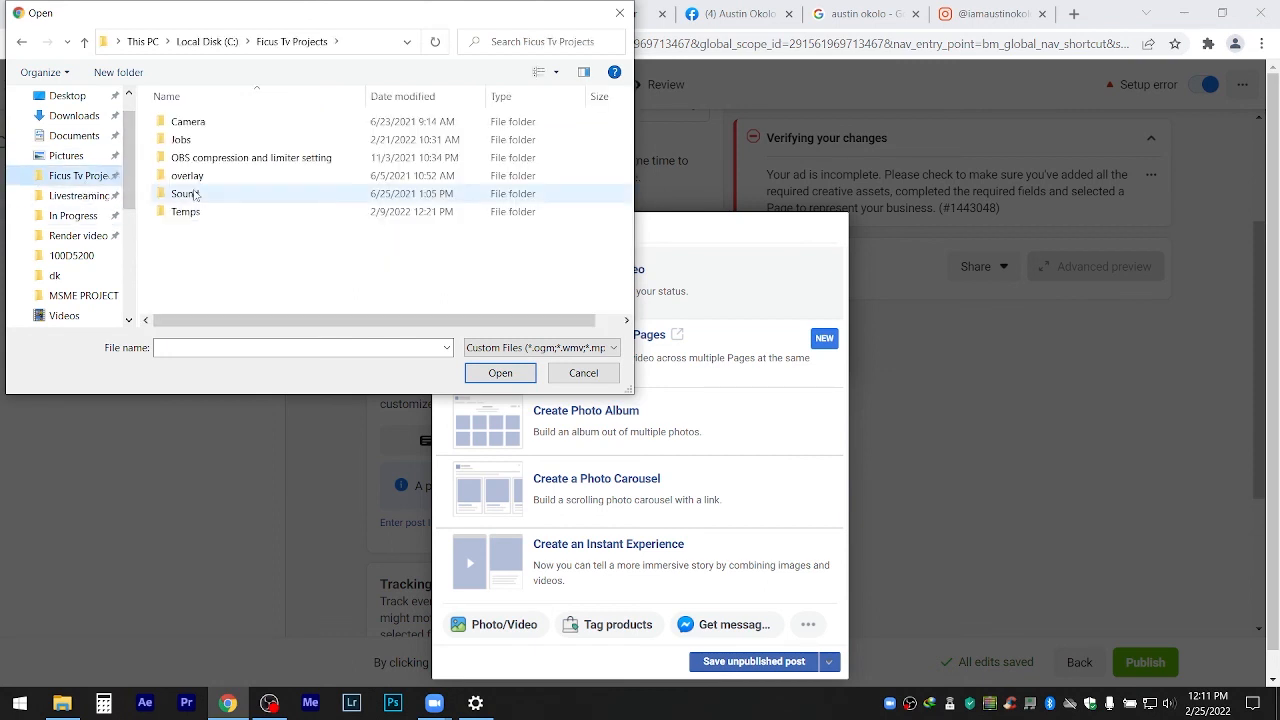
Explore the Jobs subfolders (Render video, ROD, In Progress) looking for the video.
{"action": "double_click", "coordinate": [178, 136]}
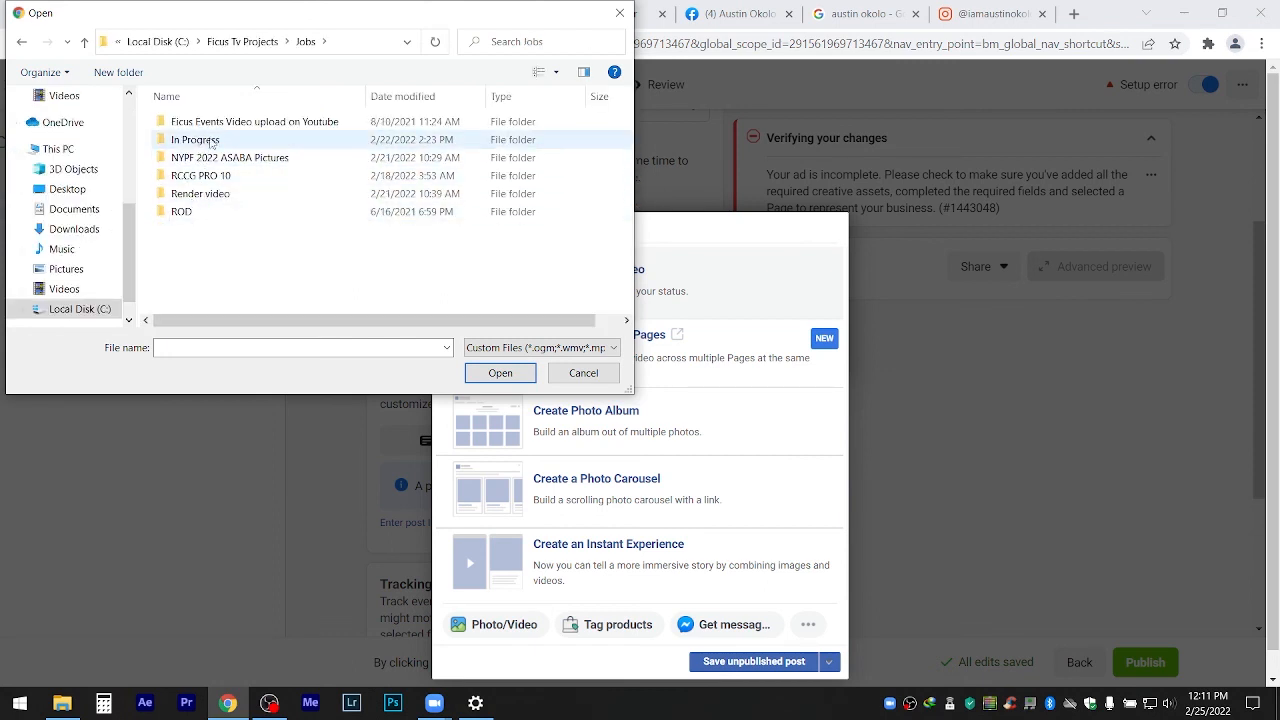
{"action": "left_click", "coordinate": [213, 200]}
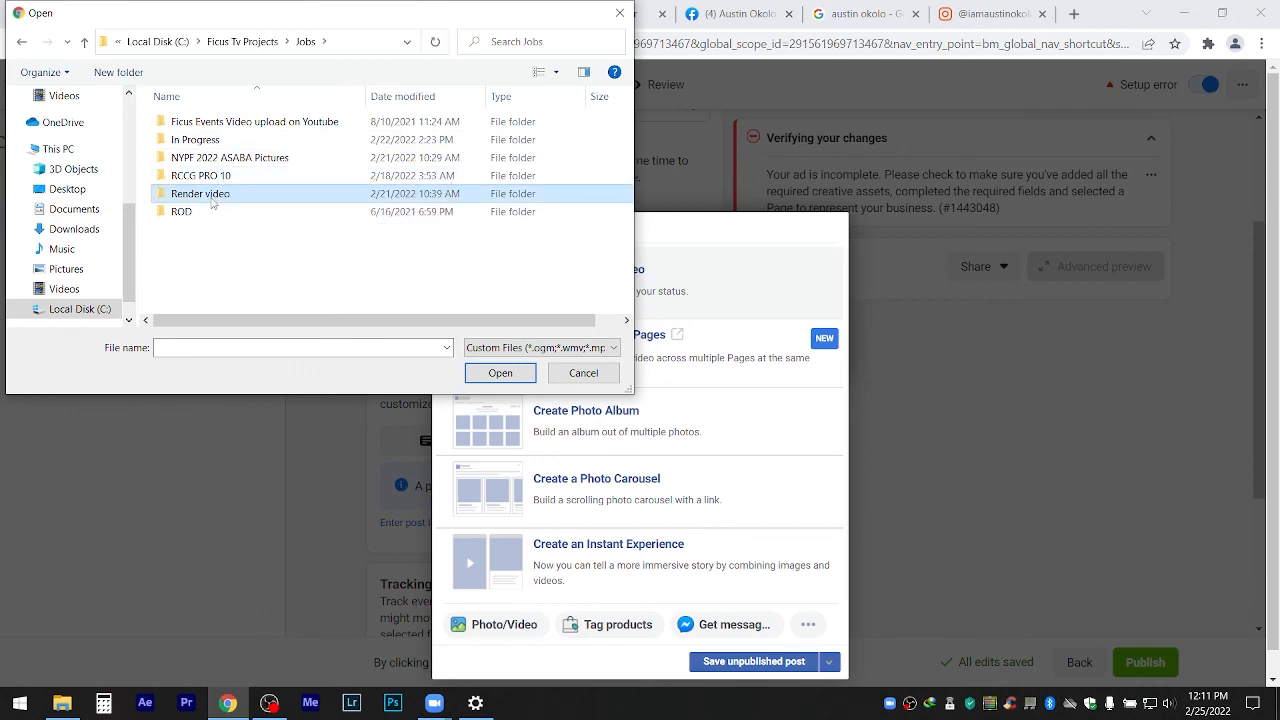
{"action": "left_click", "coordinate": [188, 213]}
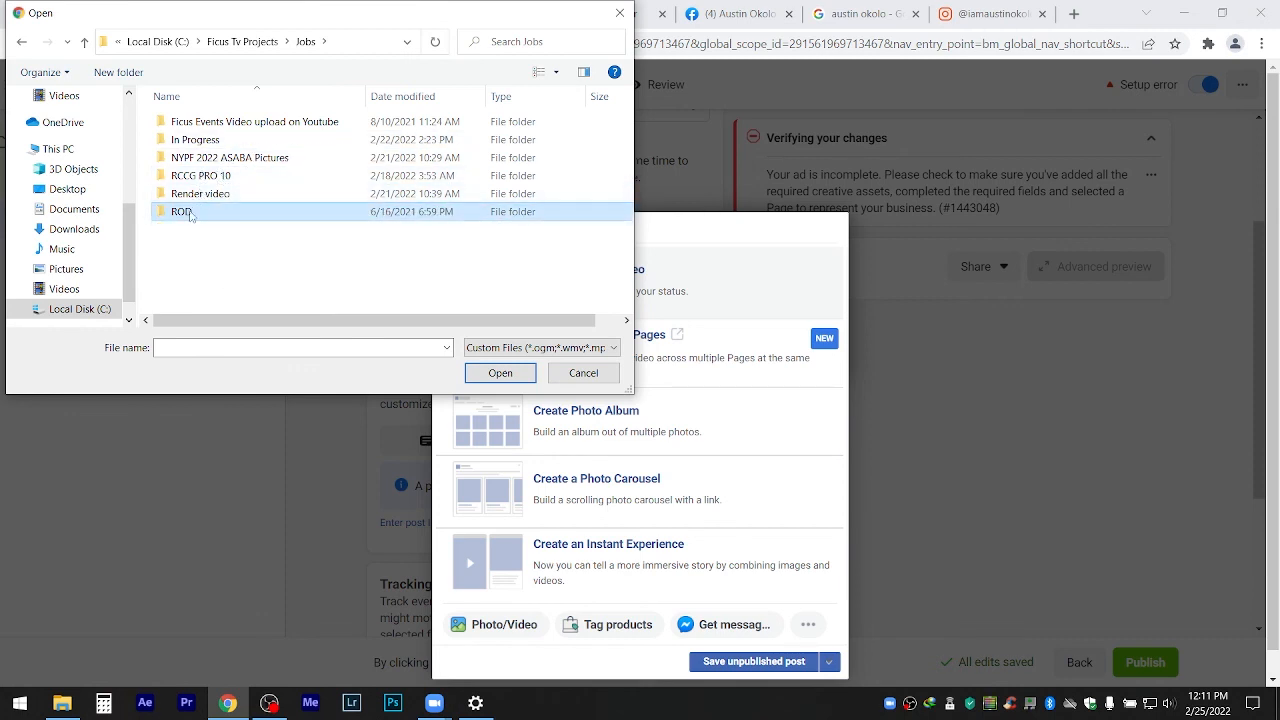
{"action": "double_click", "coordinate": [195, 140]}
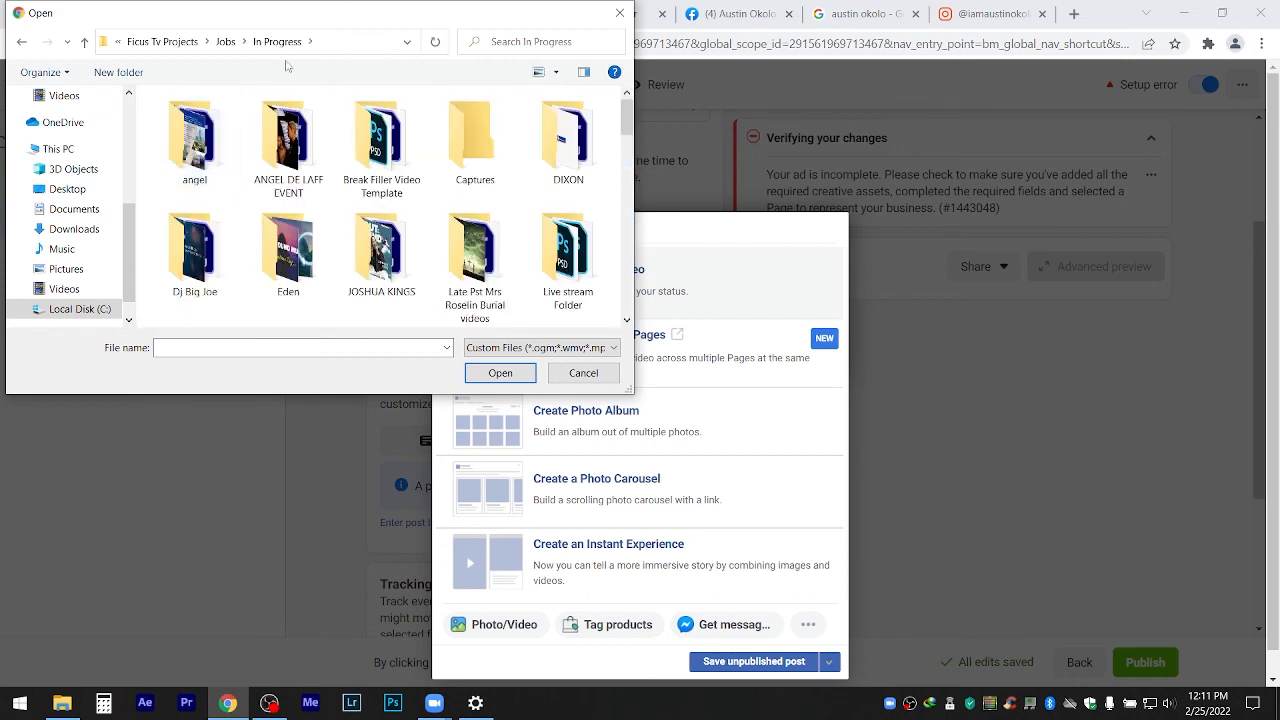
{"action": "left_click", "coordinate": [225, 41]}
{"action": "double_click", "coordinate": [220, 196]}
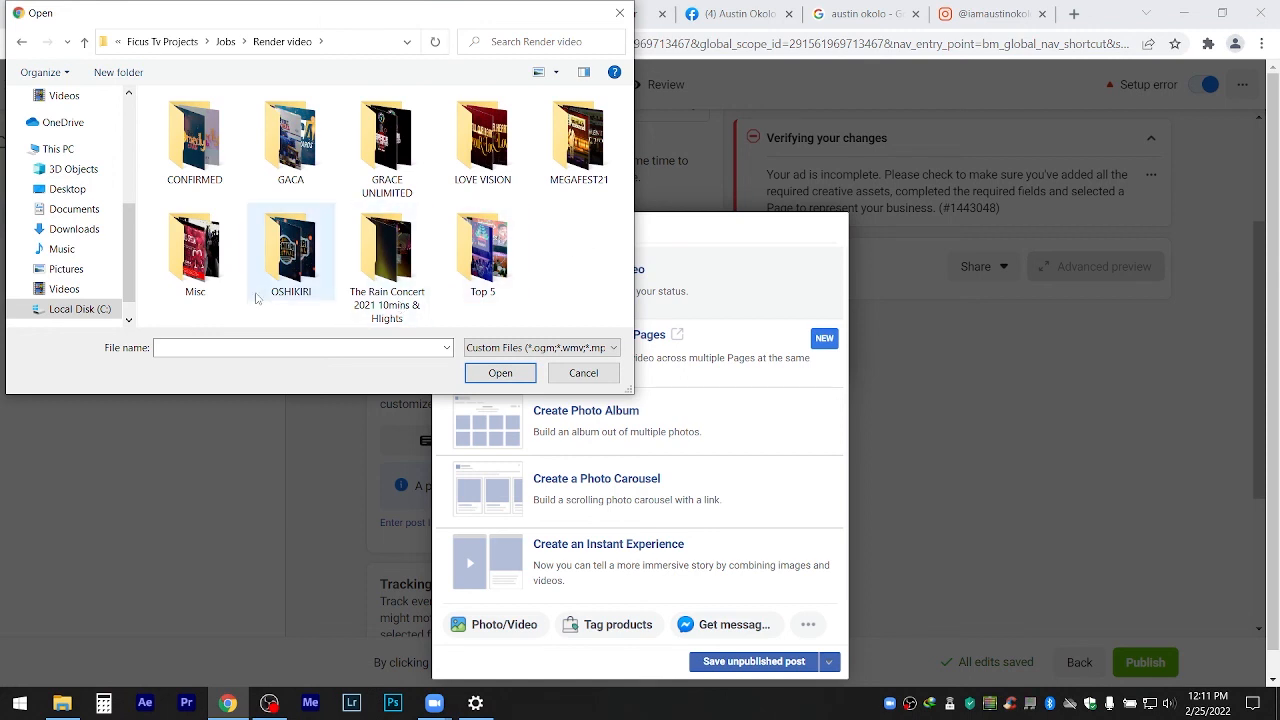
{"action": "left_click", "coordinate": [215, 150]}
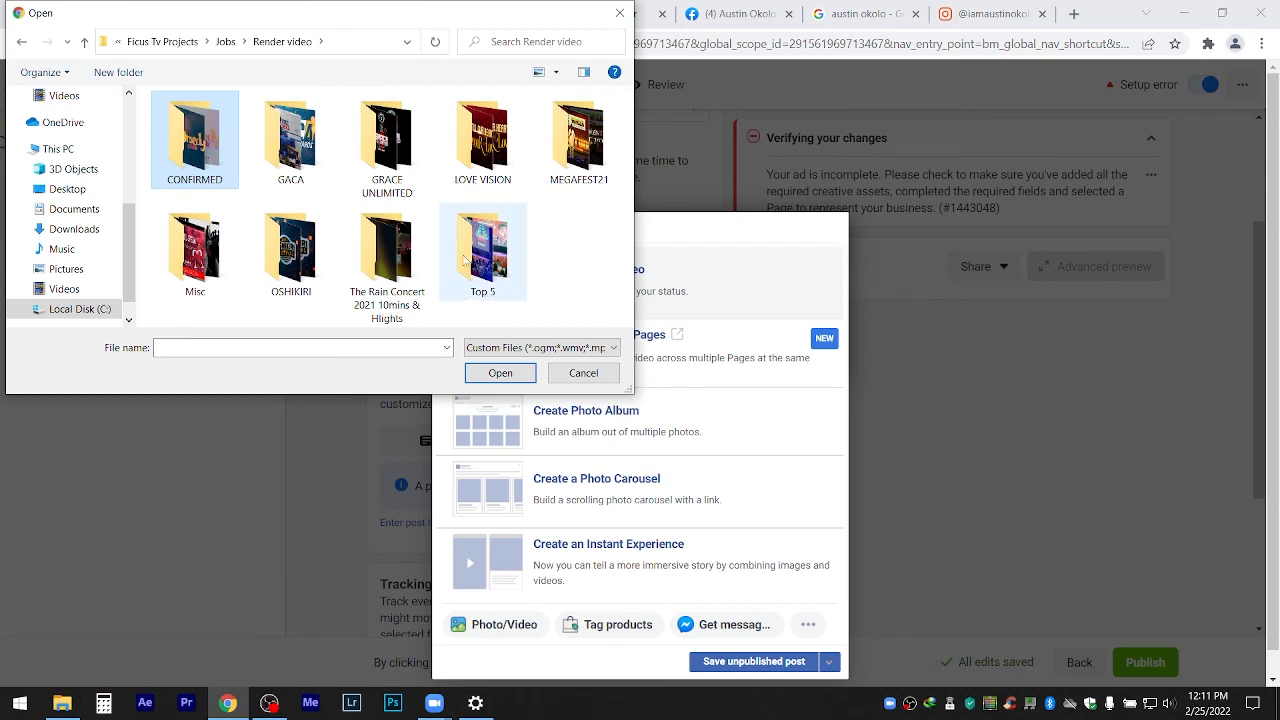
{"action": "left_click", "coordinate": [225, 42]}
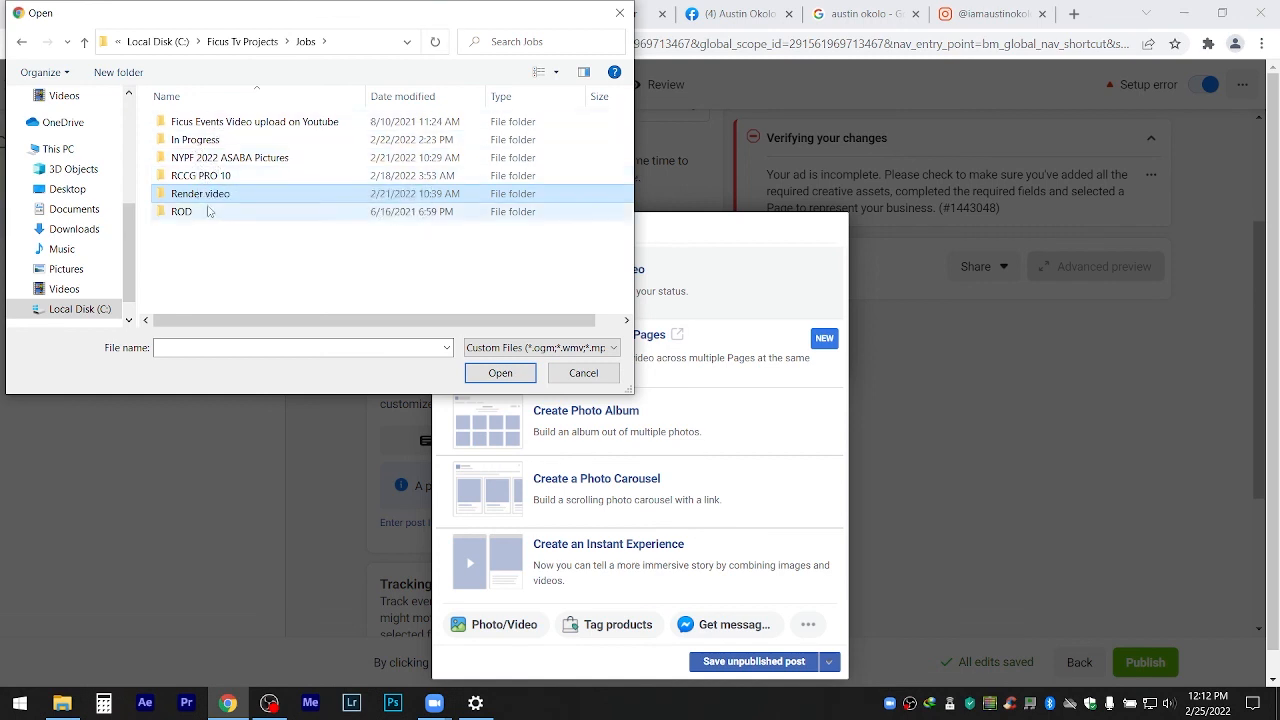
Open In Progress > New folder and upload Valentine Sale.mp4.
{"action": "double_click", "coordinate": [200, 140]}
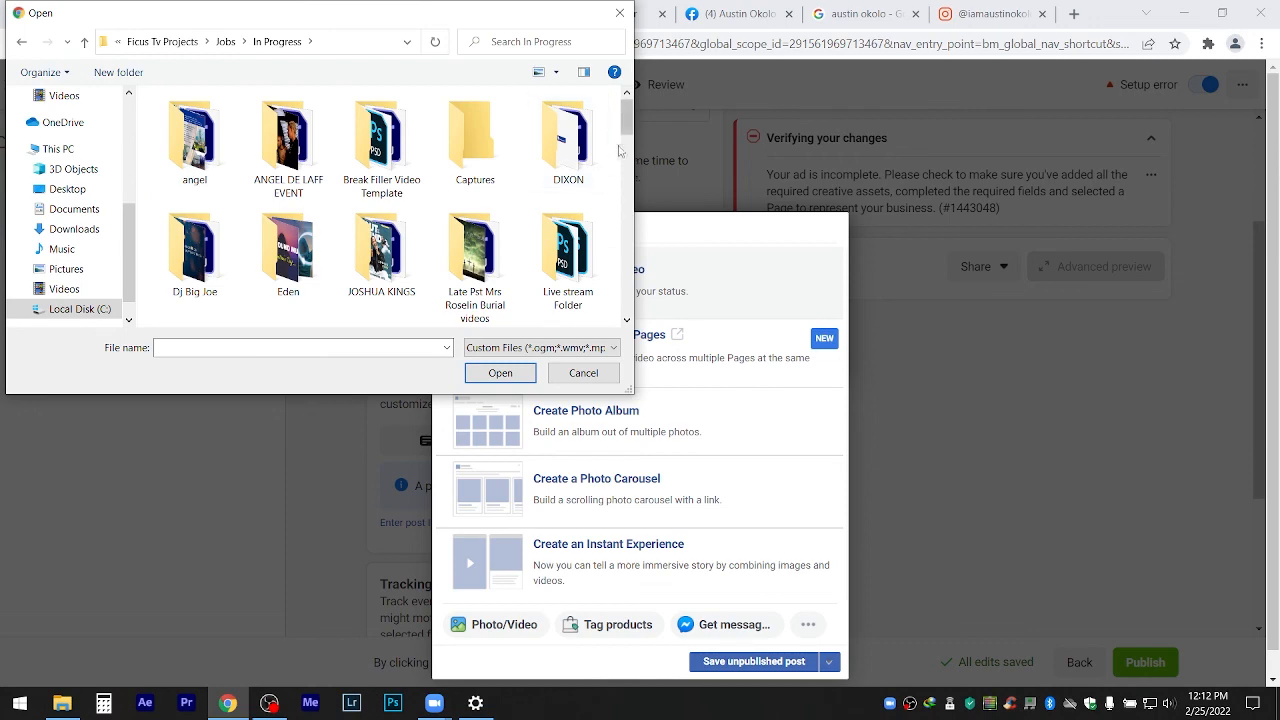
{"action": "mouse_move", "coordinate": [626, 112]}
{"action": "left_mouse_down"}
{"action": "mouse_move", "coordinate": [627, 177]}
{"action": "mouse_move", "coordinate": [626, 130]}
{"action": "left_mouse_up"}
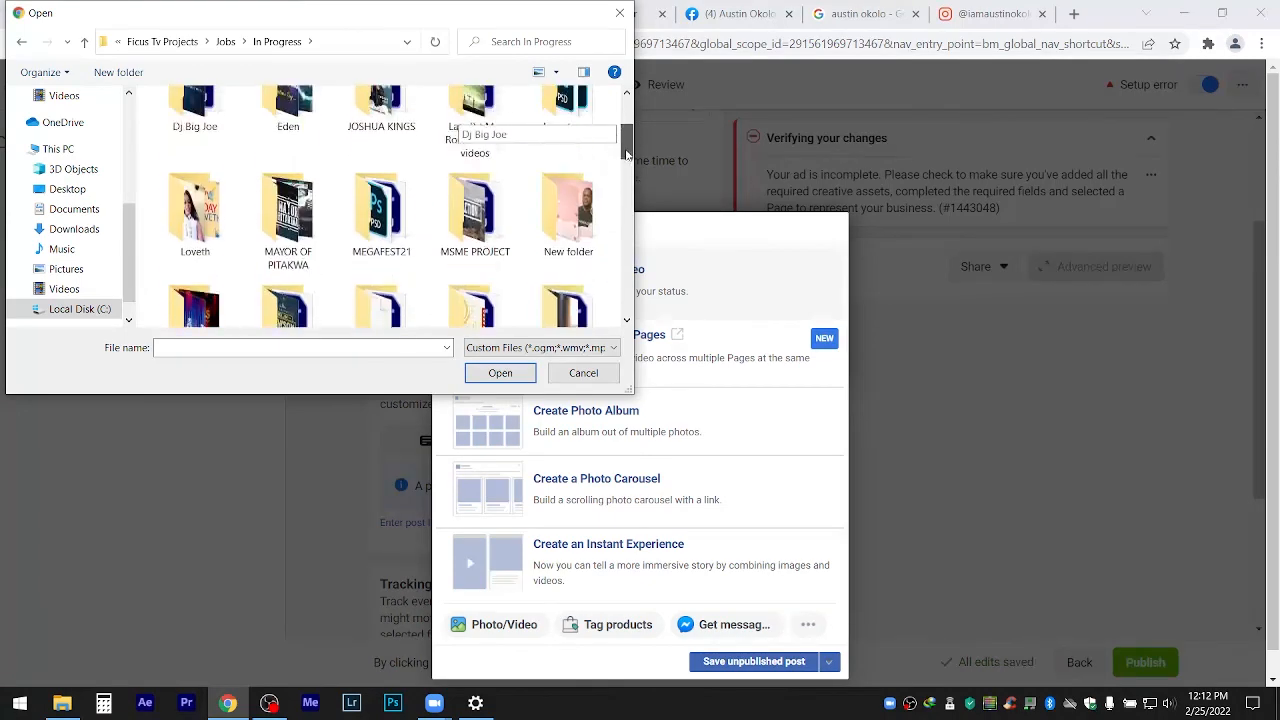
{"action": "double_click", "coordinate": [574, 208]}
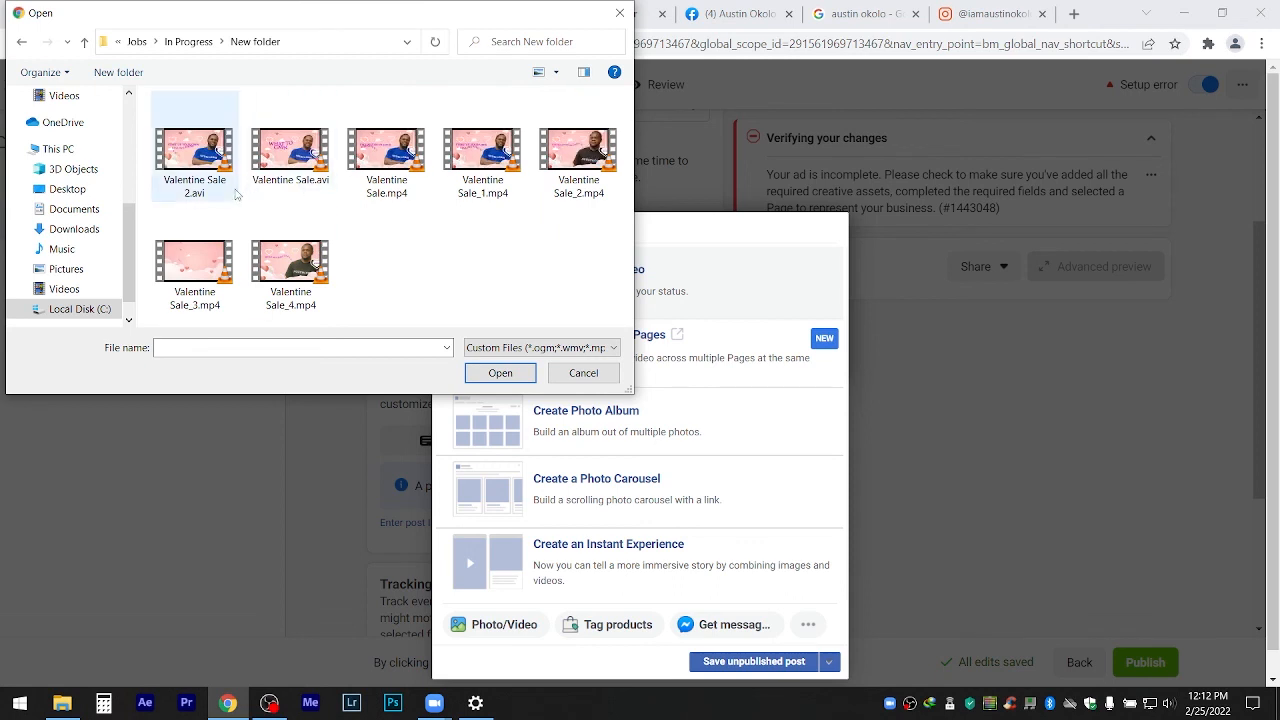
{"action": "left_click", "coordinate": [198, 170]}
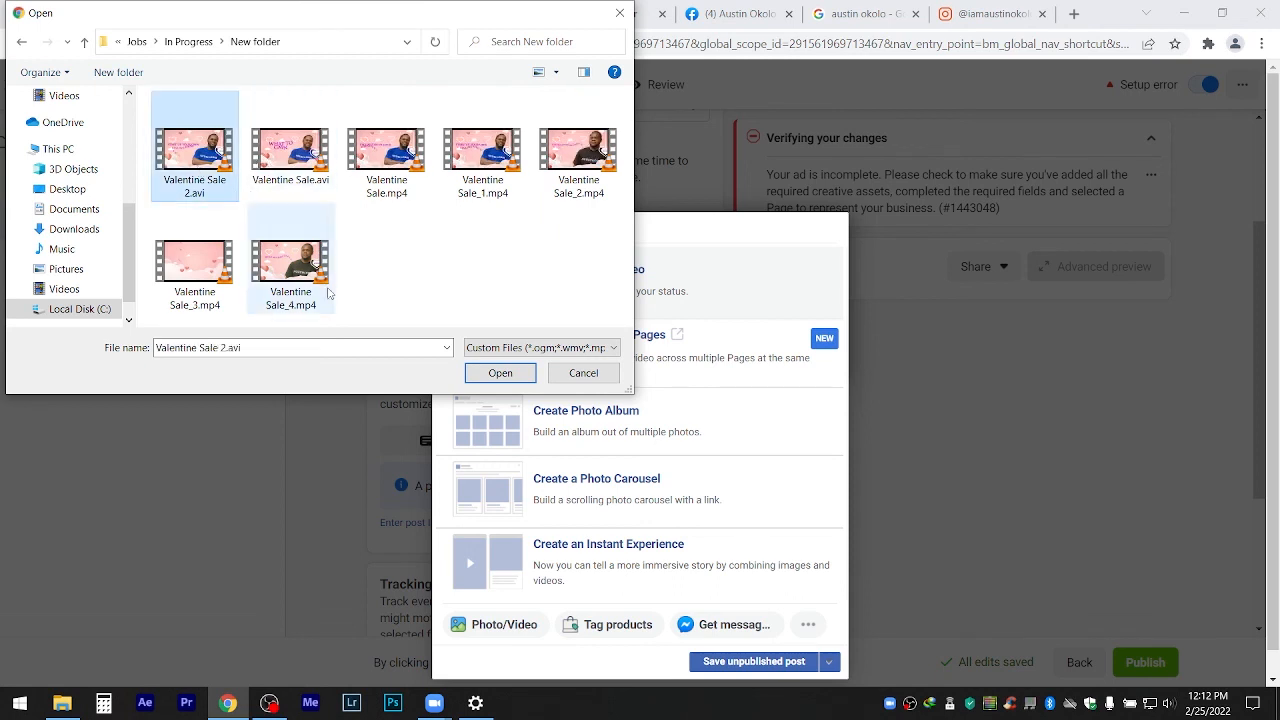
{"action": "left_click", "coordinate": [387, 162]}
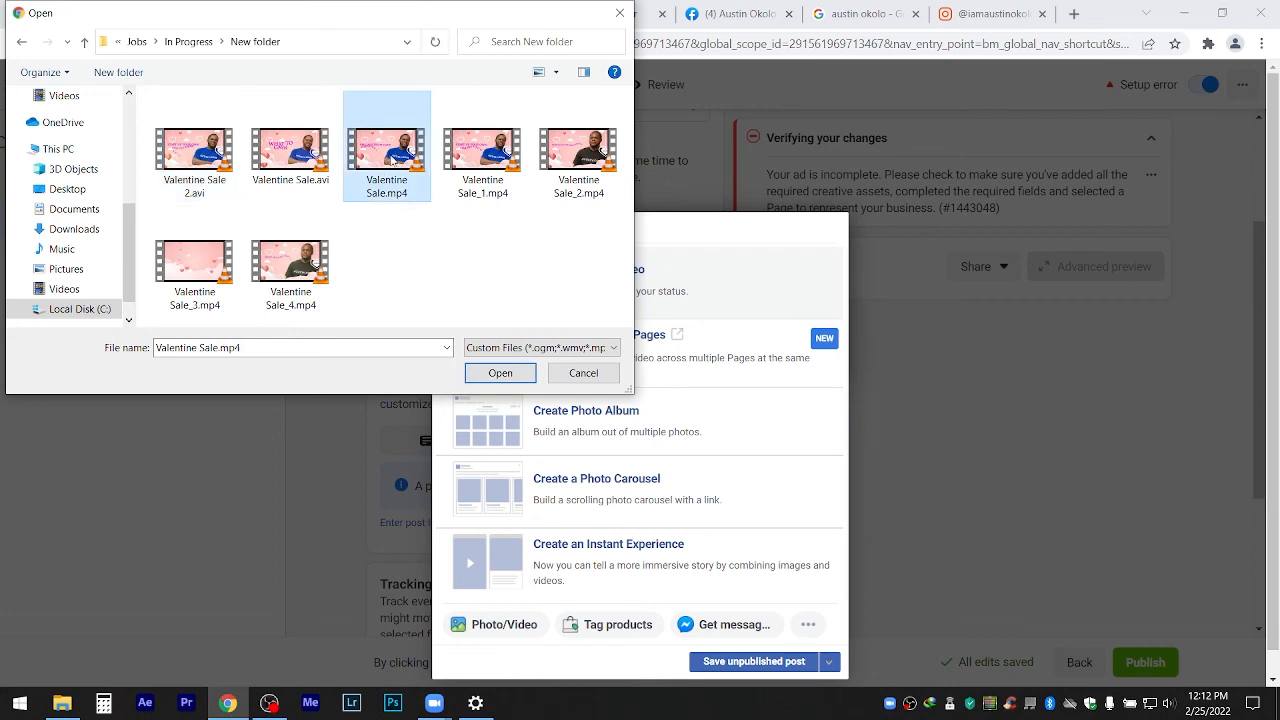
{"action": "left_click", "coordinate": [514, 376]}
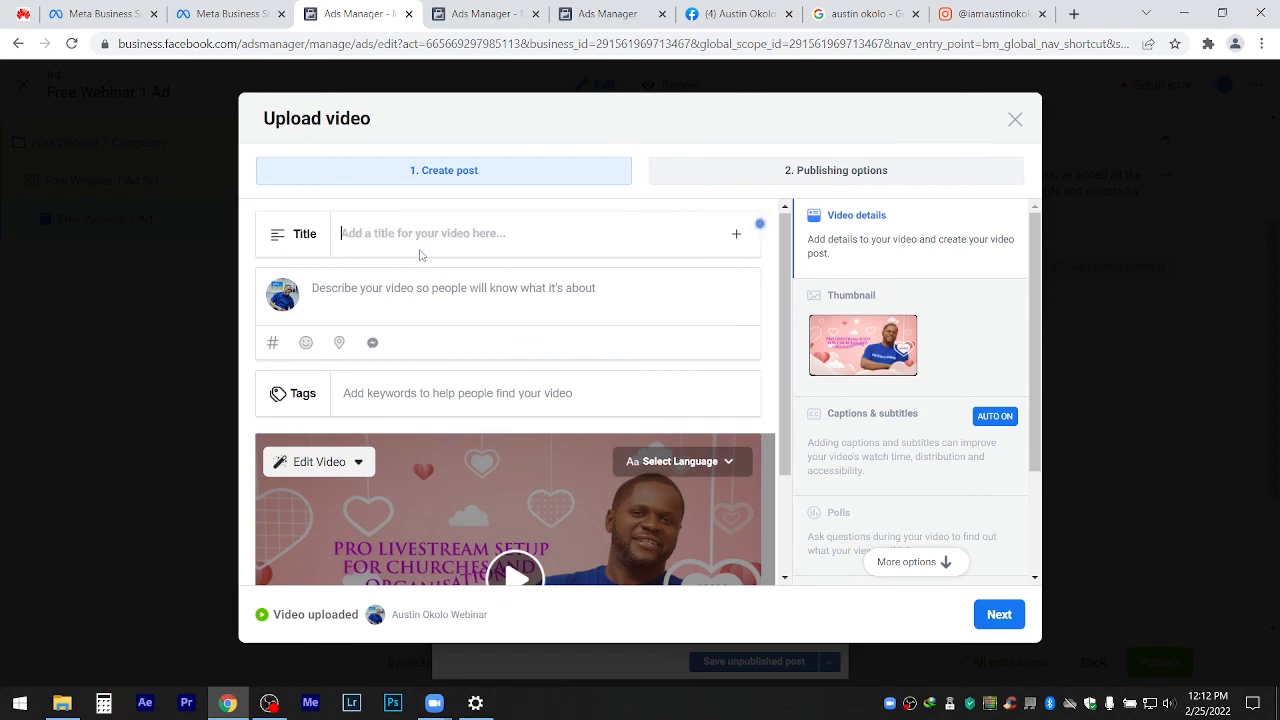
Enter a video title and paste 'Free Webinar 1' as the description.
{"action": "type", "text": "Lea"}
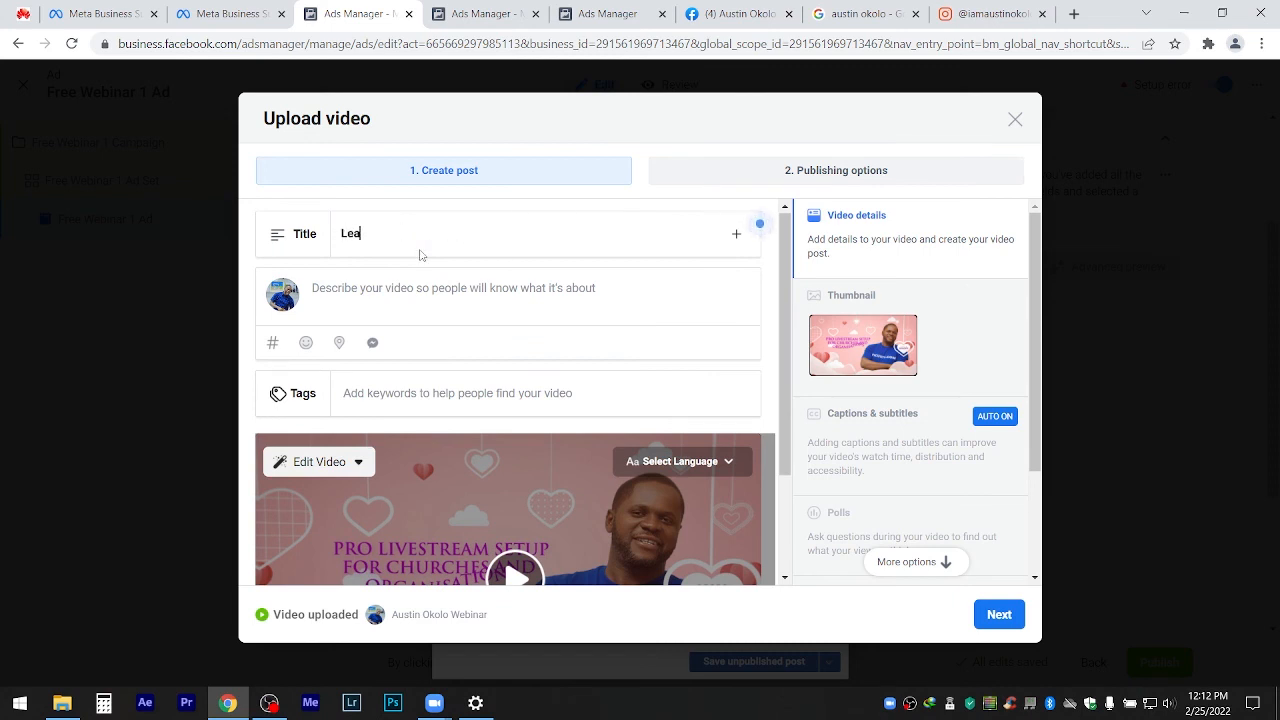
{"action": "type", "text": "rn \\how"}
{"action": "type", "text": " to use"}
{"action": "type", "text": " super p c a f a"}
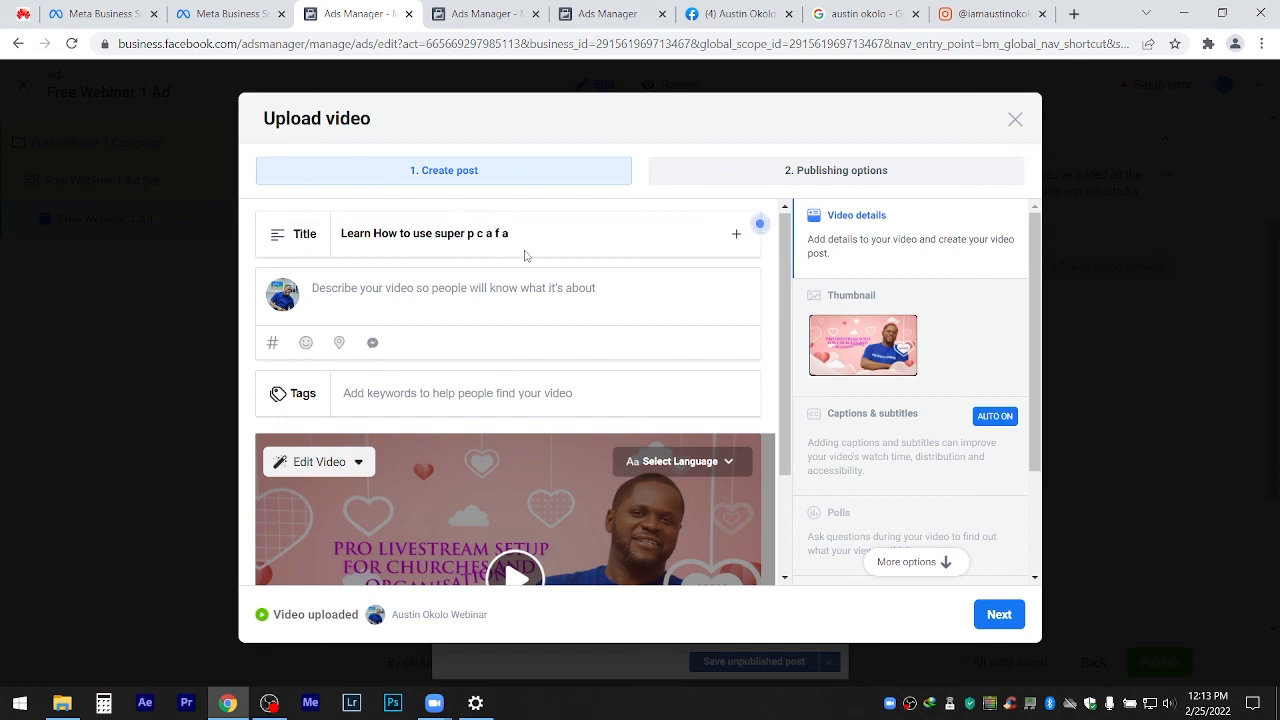
{"action": "triple_click", "coordinate": [355, 249]}
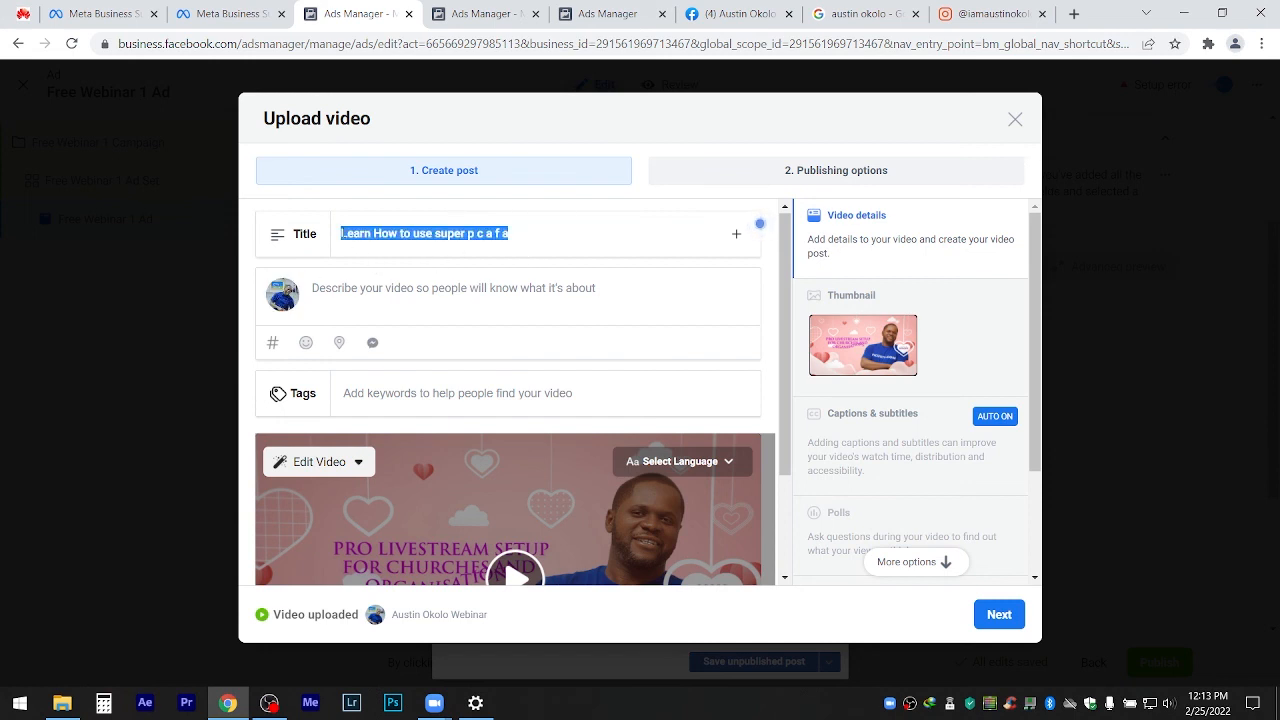
{"action": "left_click", "coordinate": [344, 290]}
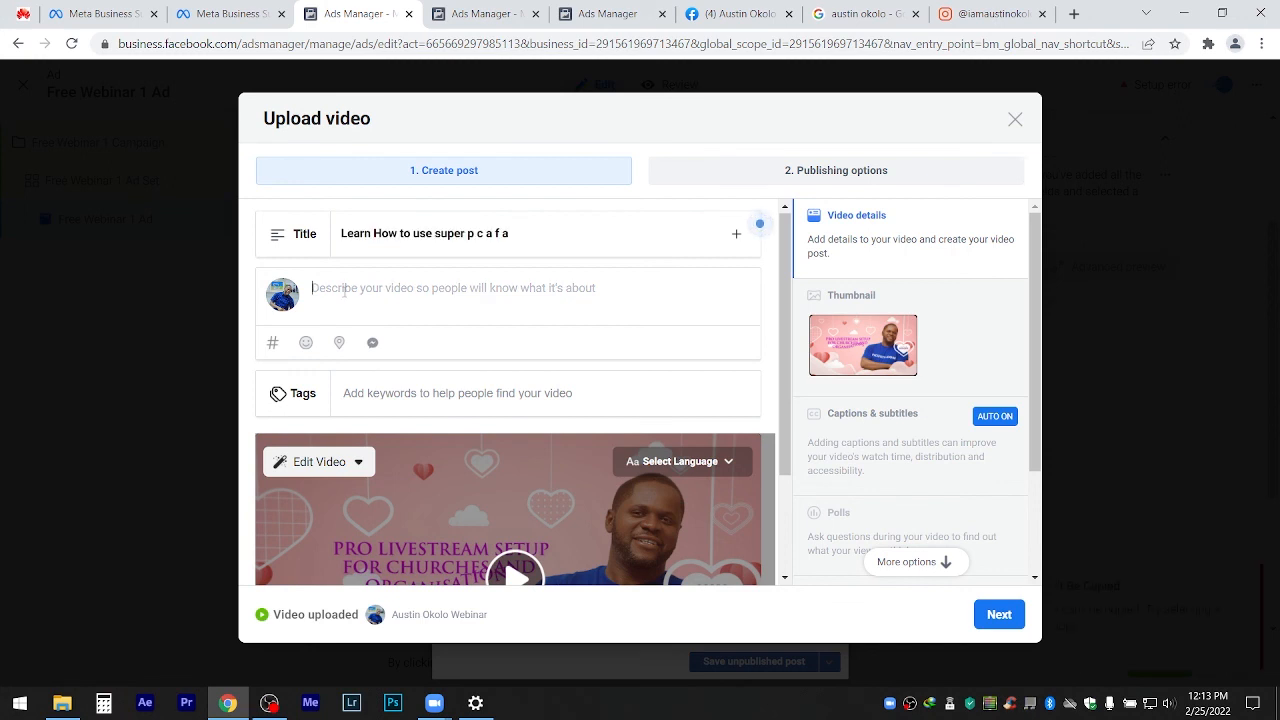
{"action": "type", "text": "Free Webinar 1"}
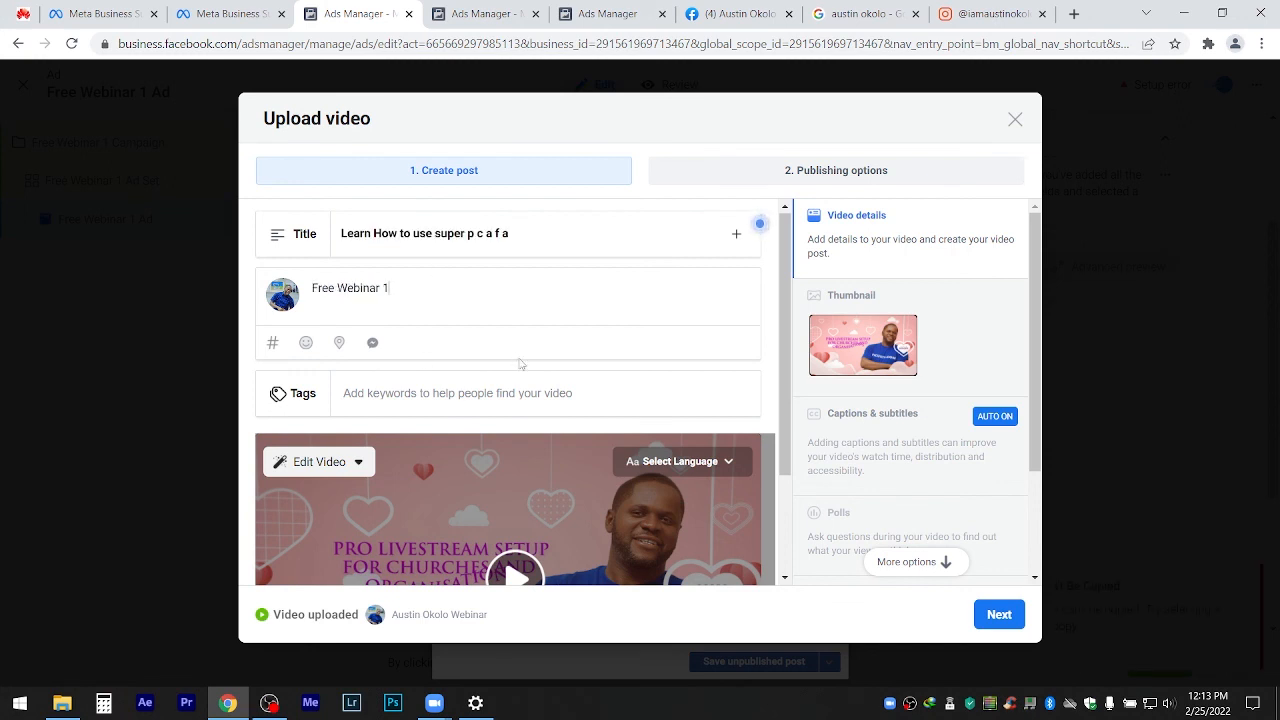
Keep the first auto-generated thumbnail and publish the video now.
{"action": "left_click", "coordinate": [935, 373]}
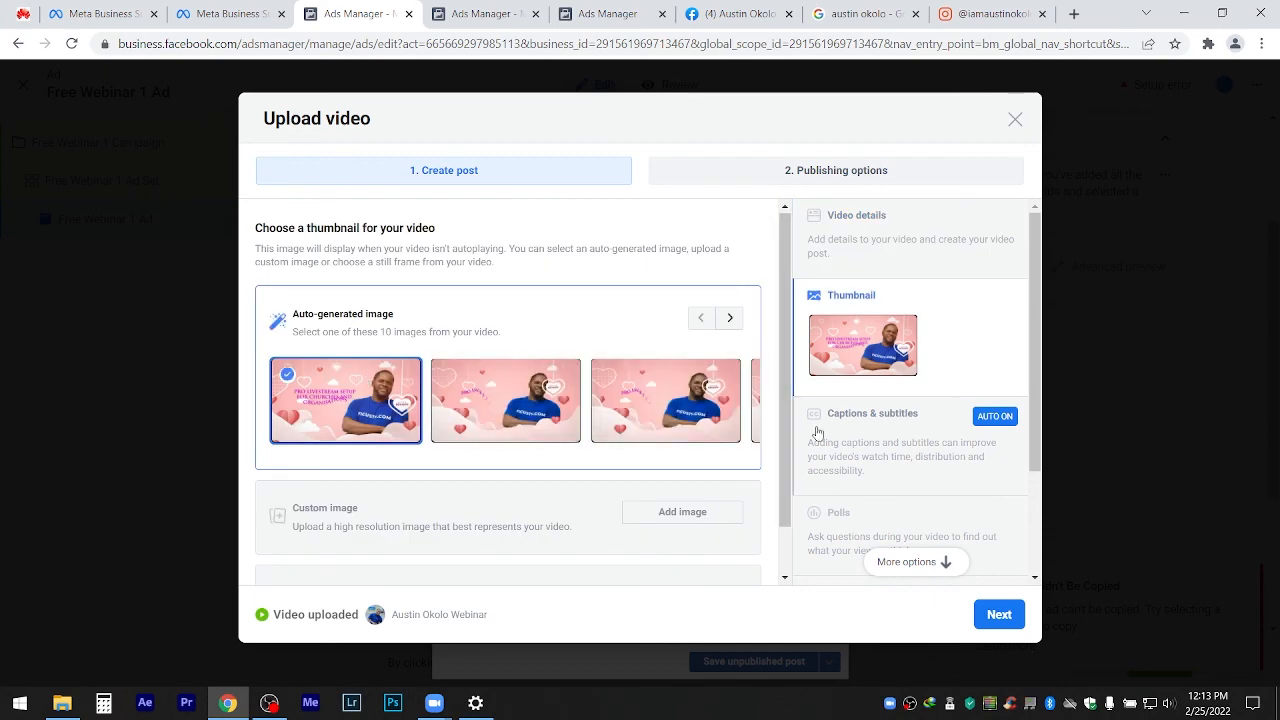
{"action": "left_click", "coordinate": [550, 420]}
{"action": "left_click", "coordinate": [640, 432]}
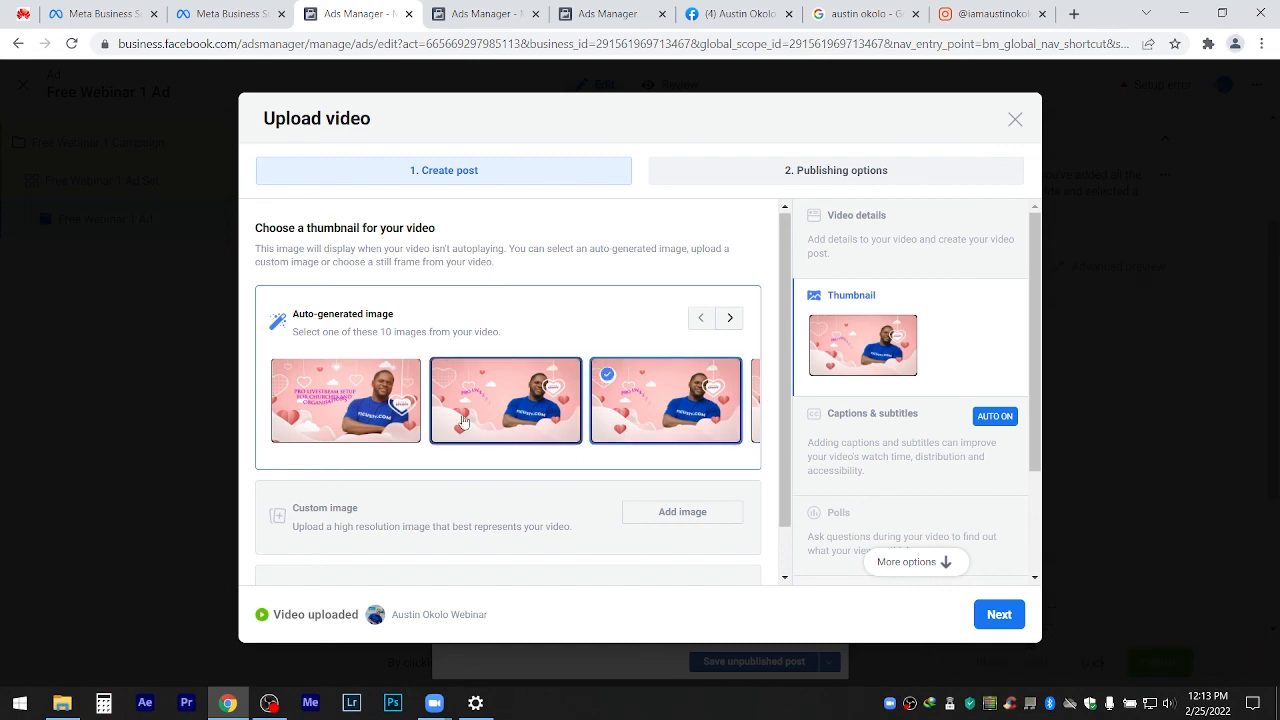
{"action": "left_click", "coordinate": [395, 417]}
{"action": "left_click", "coordinate": [998, 613]}
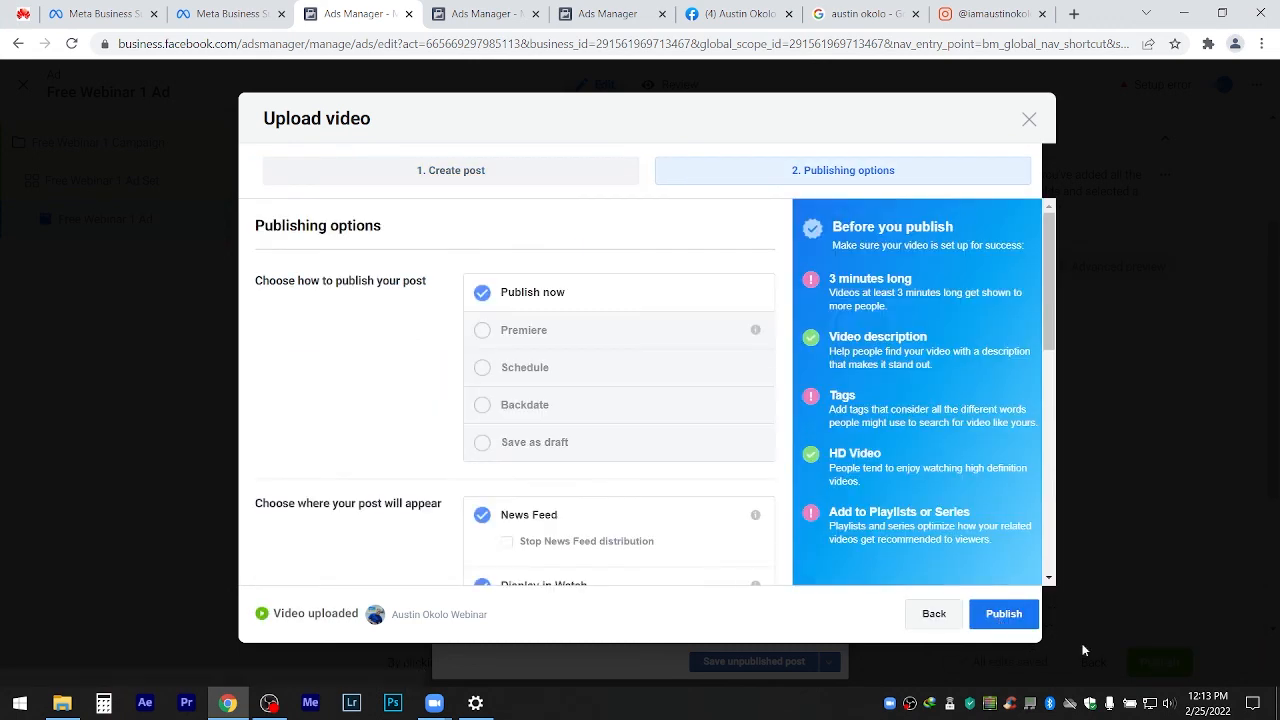
{"action": "left_click", "coordinate": [1018, 621]}
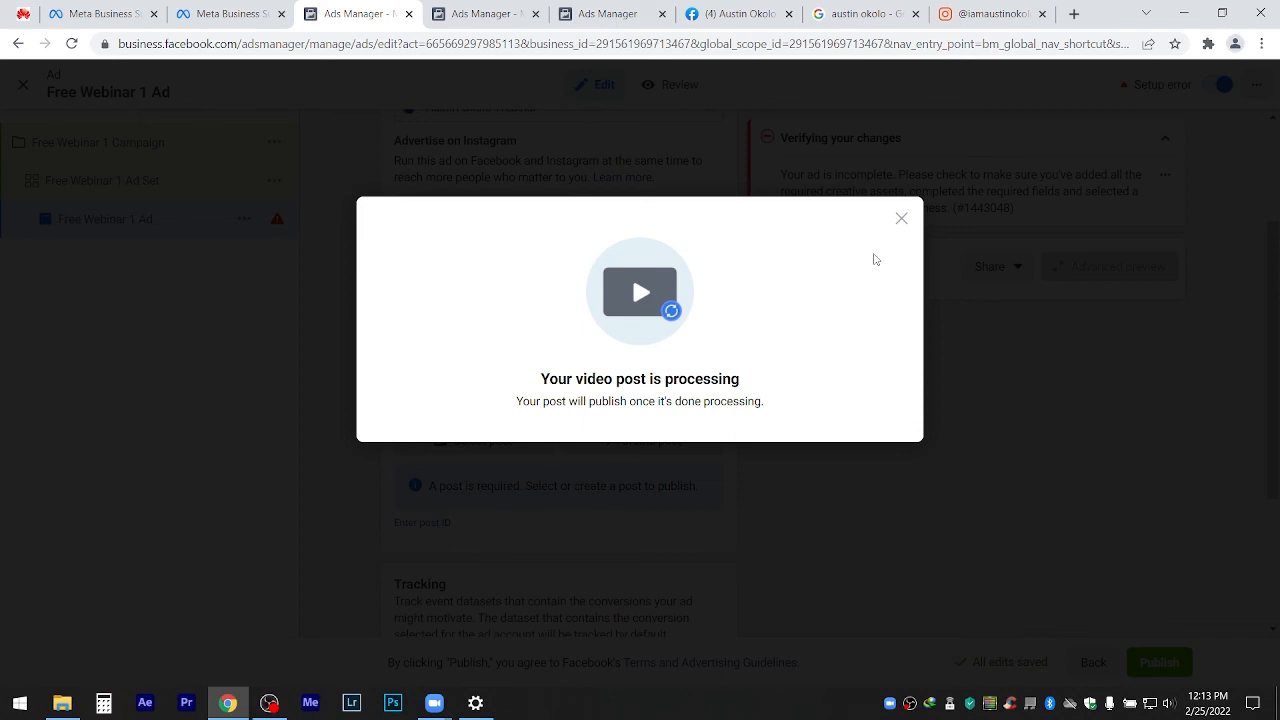
Dismiss the video processing notice and empty post composer, then reload so the new post appears.
{"action": "left_click", "coordinate": [903, 220]}
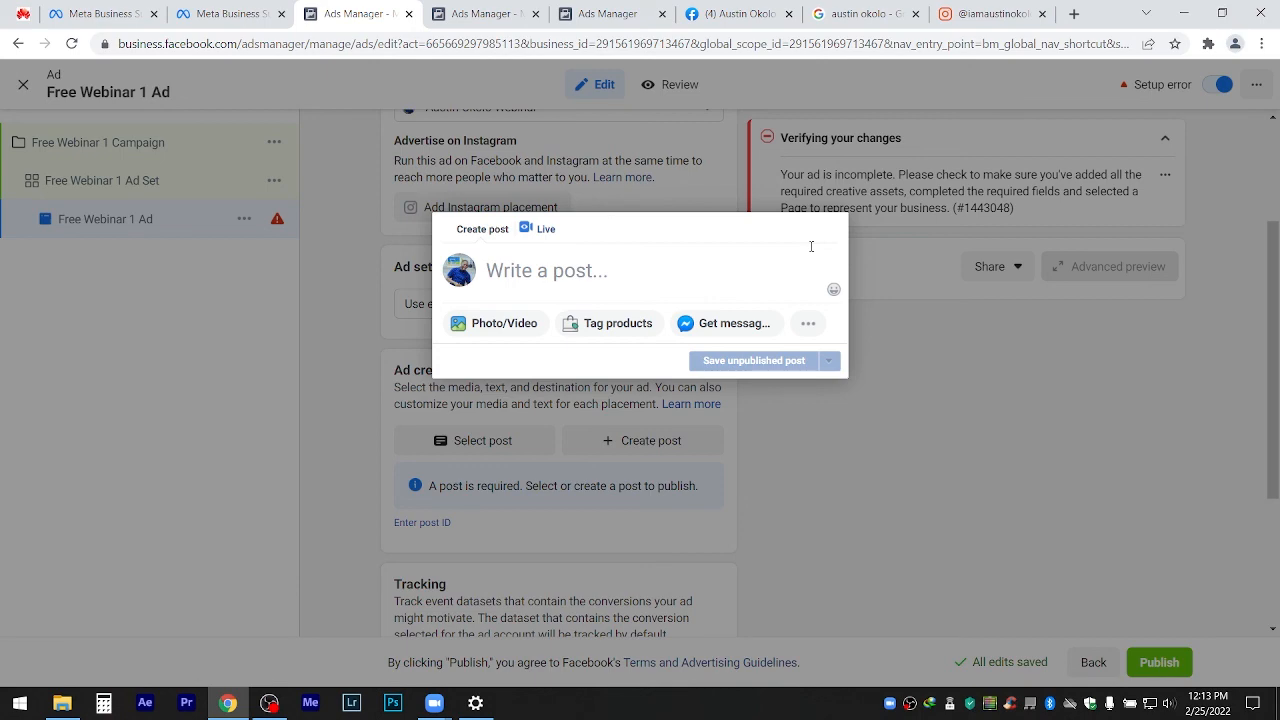
{"action": "left_click", "coordinate": [852, 404]}
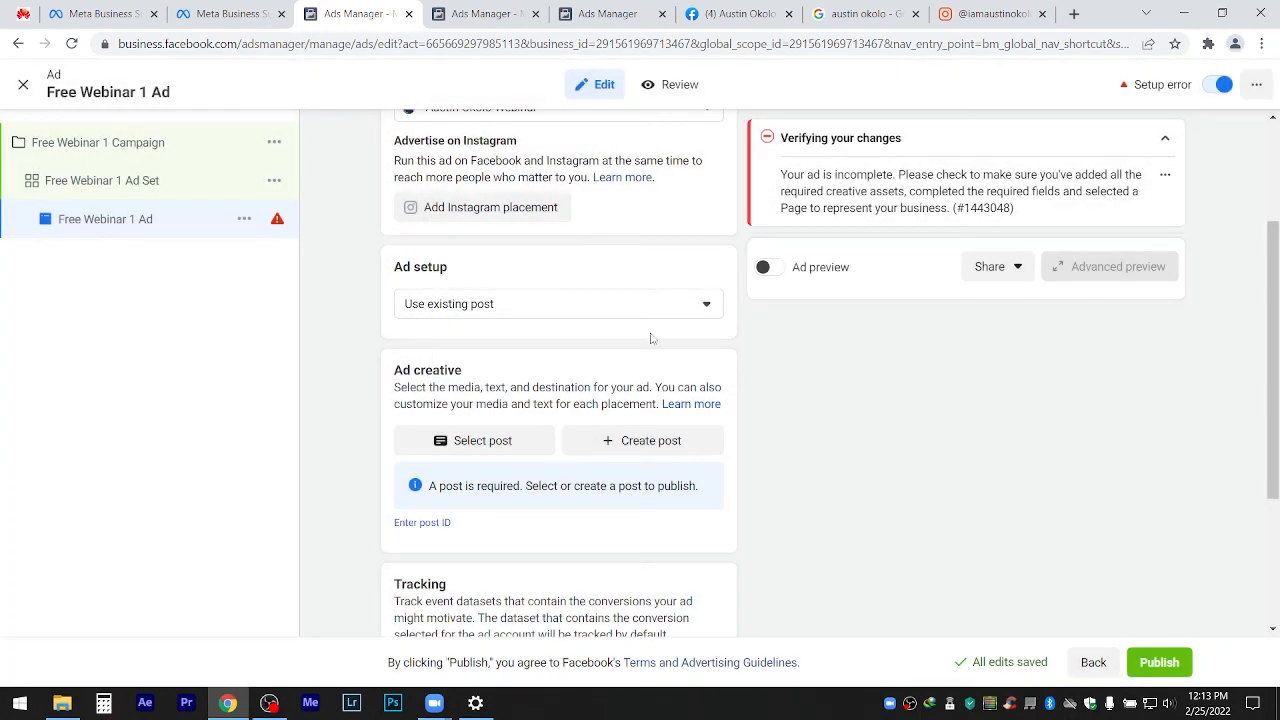
{"action": "left_click", "coordinate": [468, 441]}
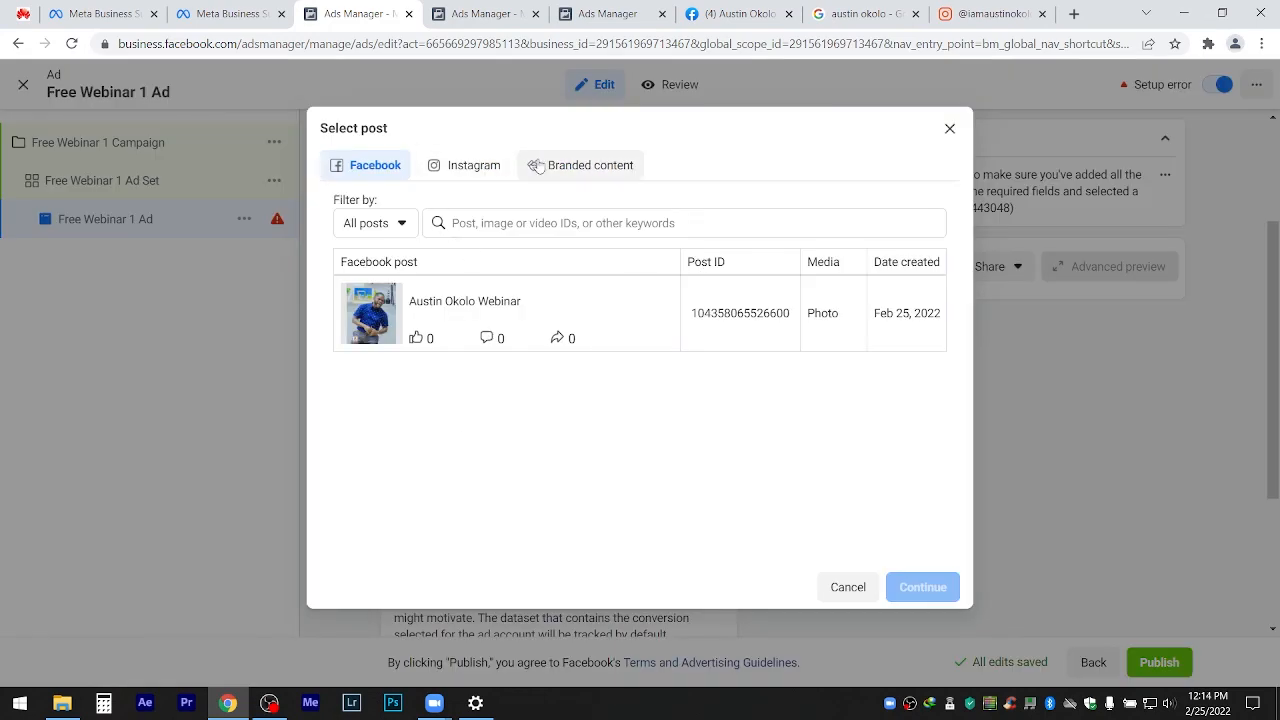
{"action": "left_click", "coordinate": [948, 128]}
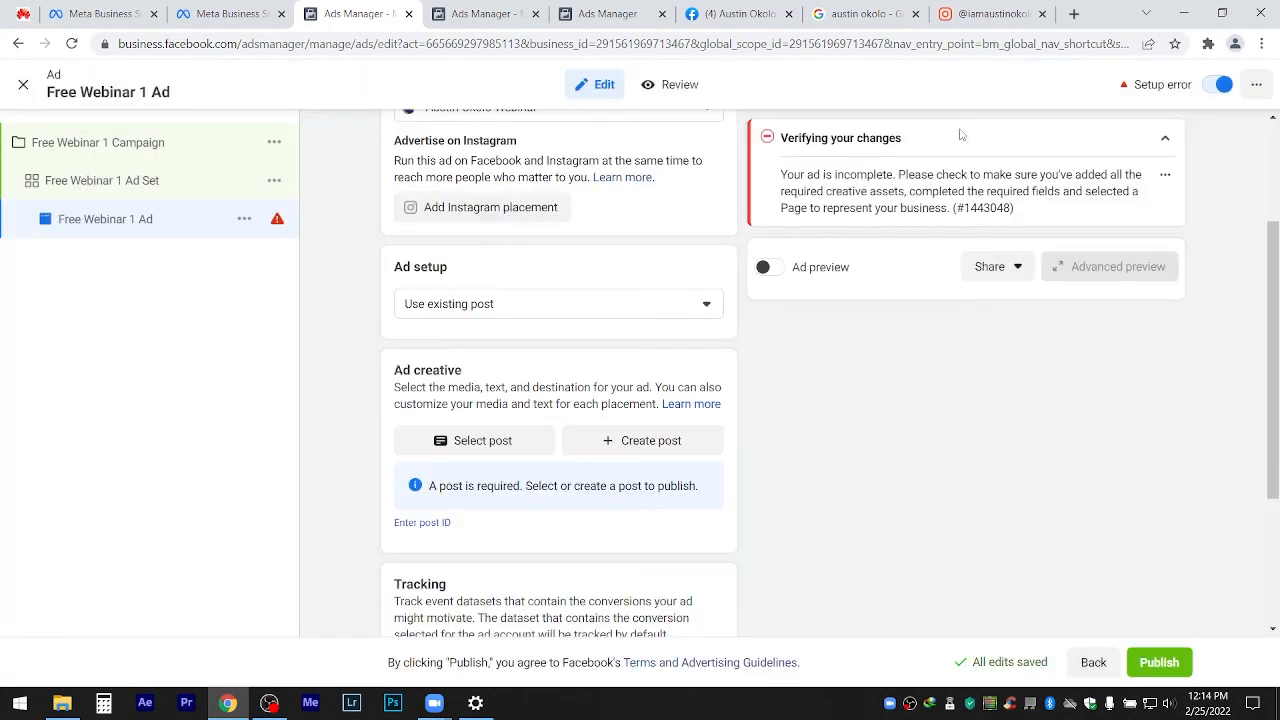
{"action": "left_click", "coordinate": [72, 44]}
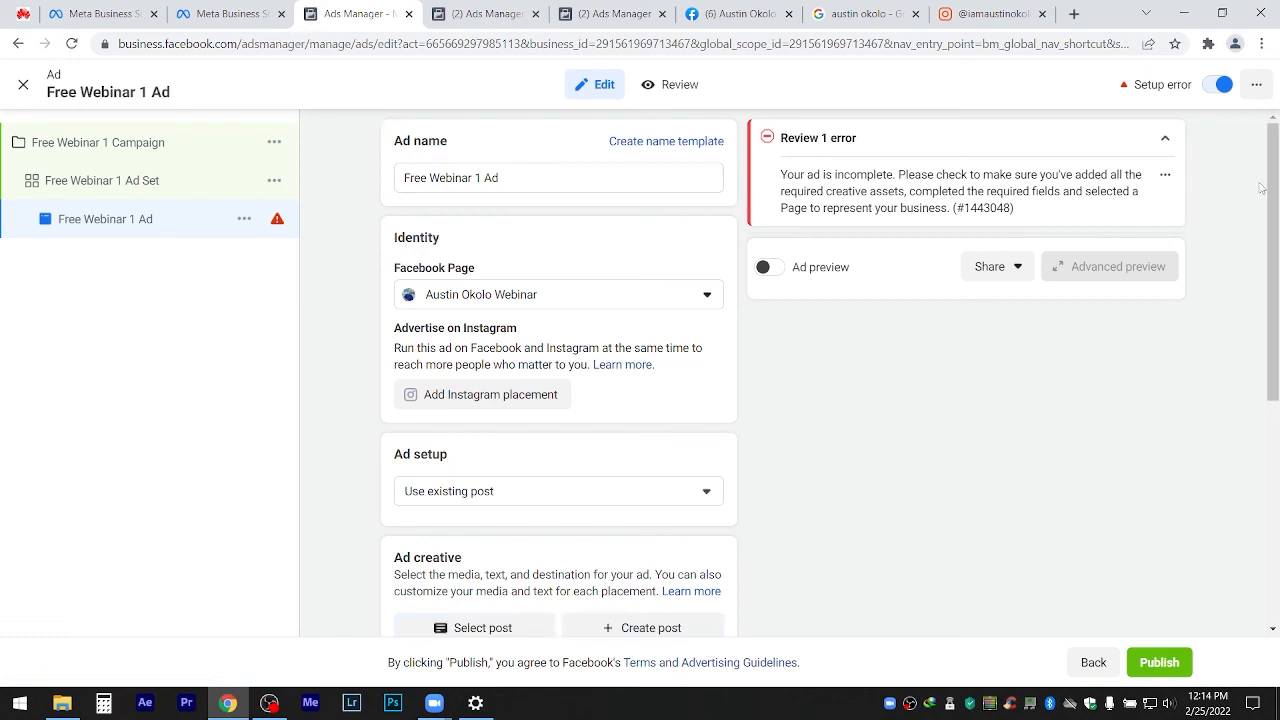
Choose the Free Webinar 1 video post as the ad's existing post.
{"action": "scroll", "coordinate": [1250, 210], "scroll_direction": "down", "scroll_amount": 1}
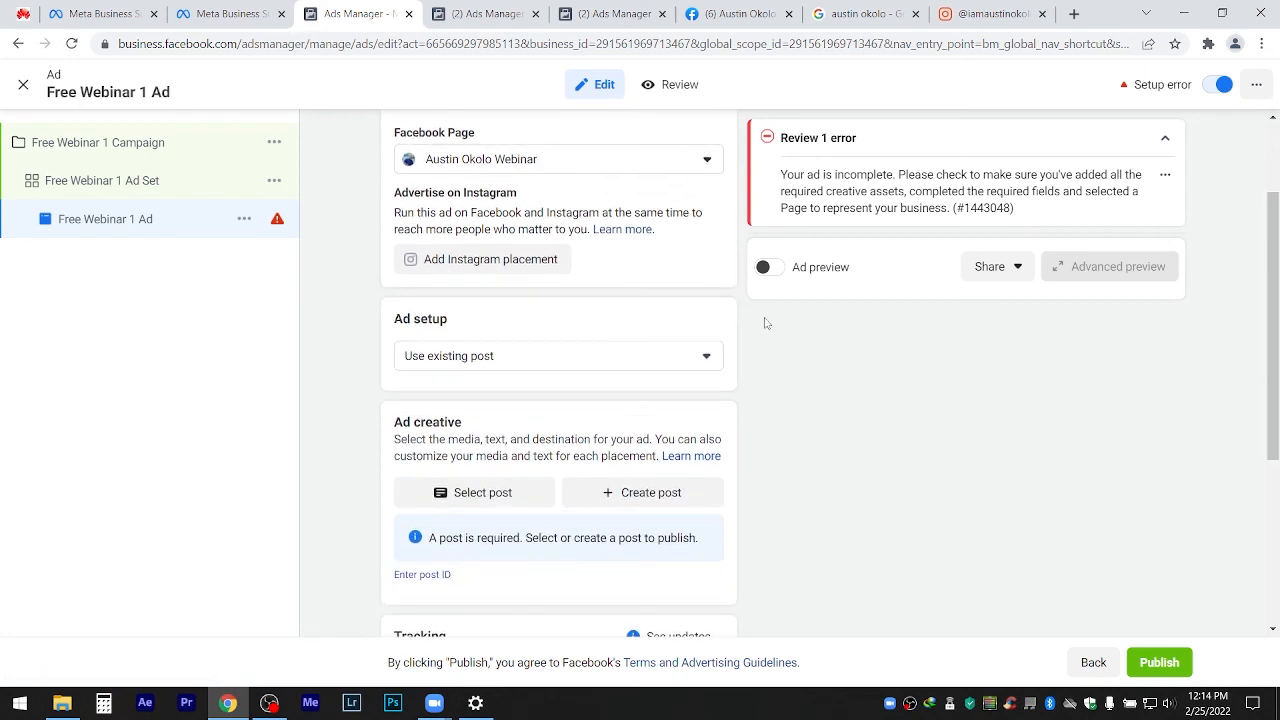
{"action": "left_click", "coordinate": [510, 500]}
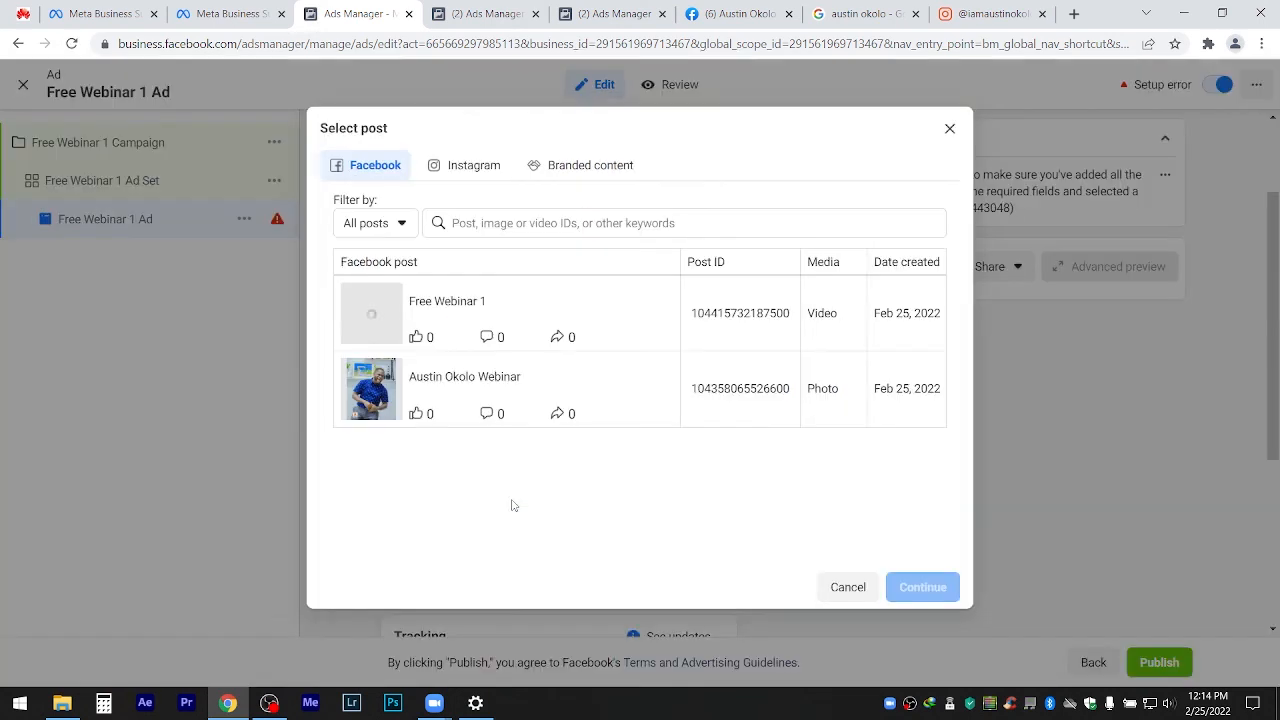
{"action": "left_click", "coordinate": [454, 334]}
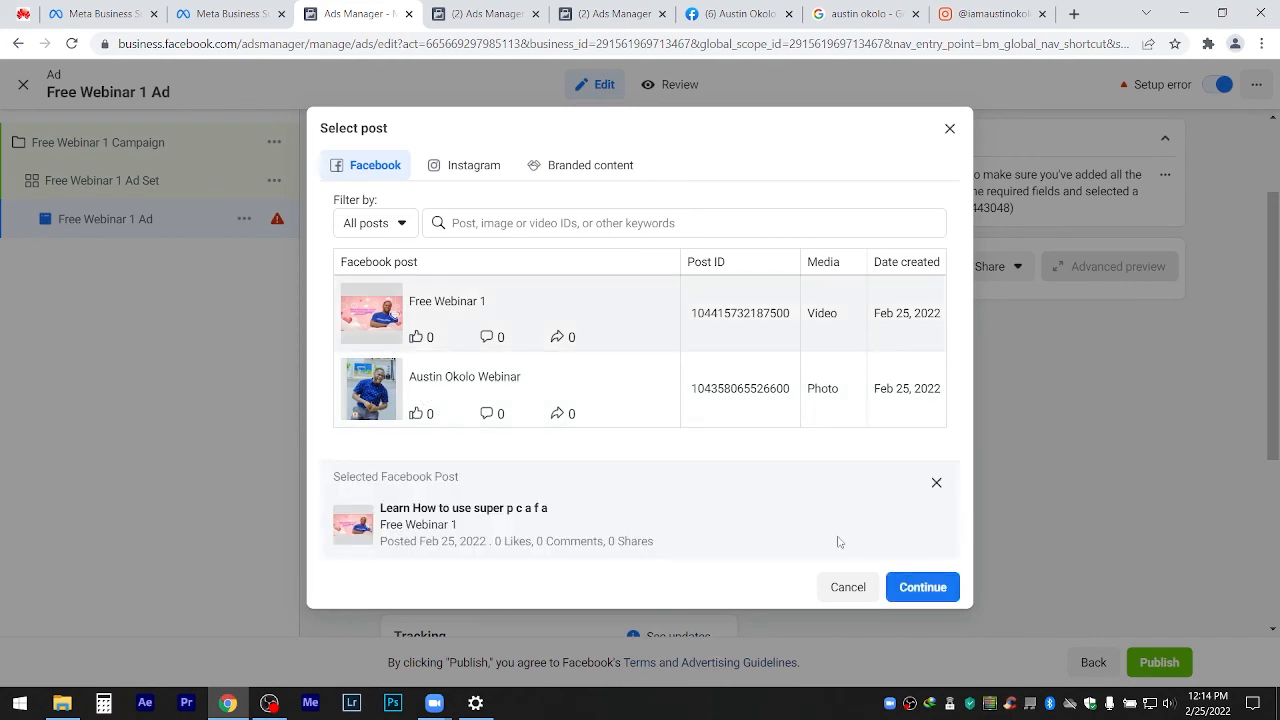
{"action": "left_click", "coordinate": [920, 587]}
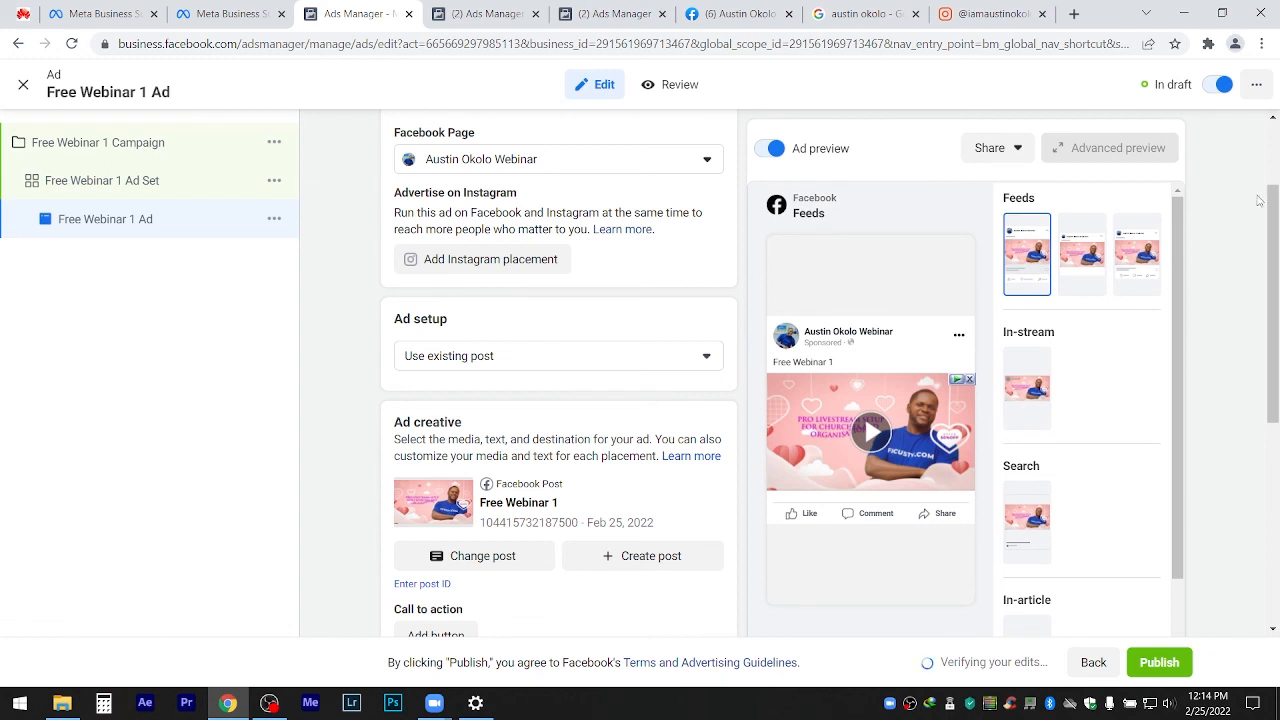
{"action": "scroll", "coordinate": [1259, 200], "scroll_direction": "down", "scroll_amount": 2}
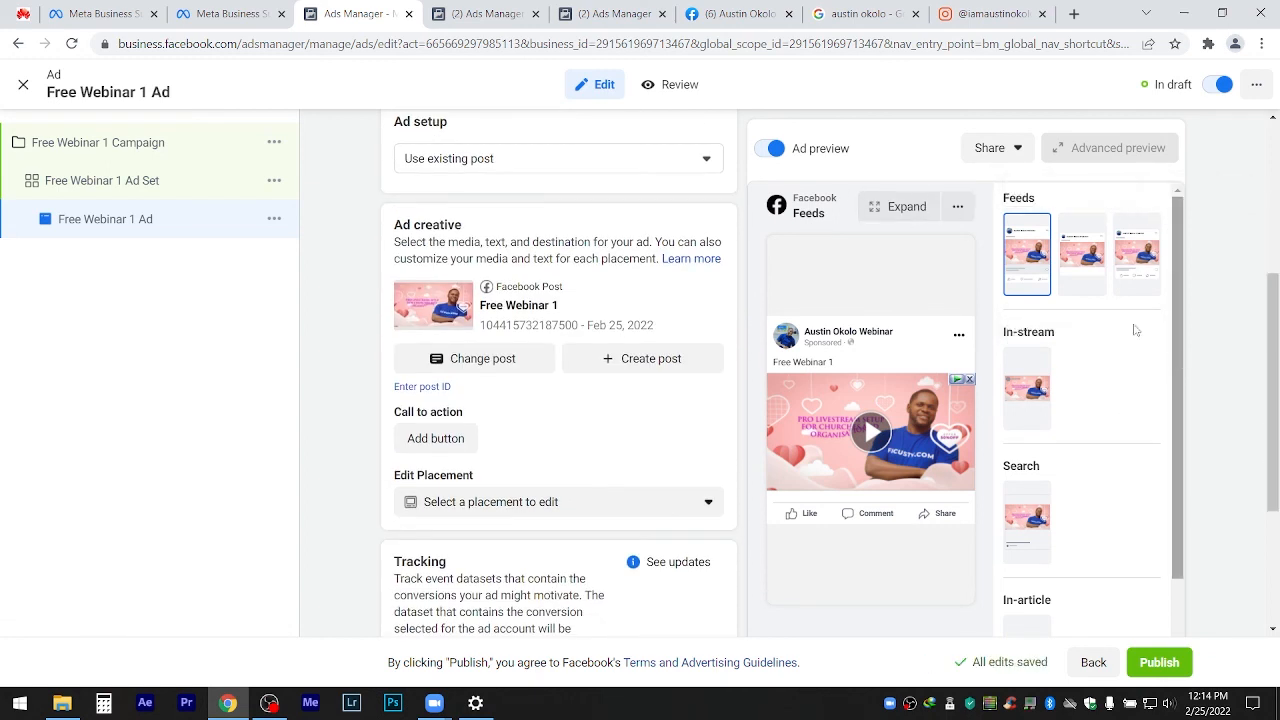
{"action": "left_click", "coordinate": [1070, 267]}
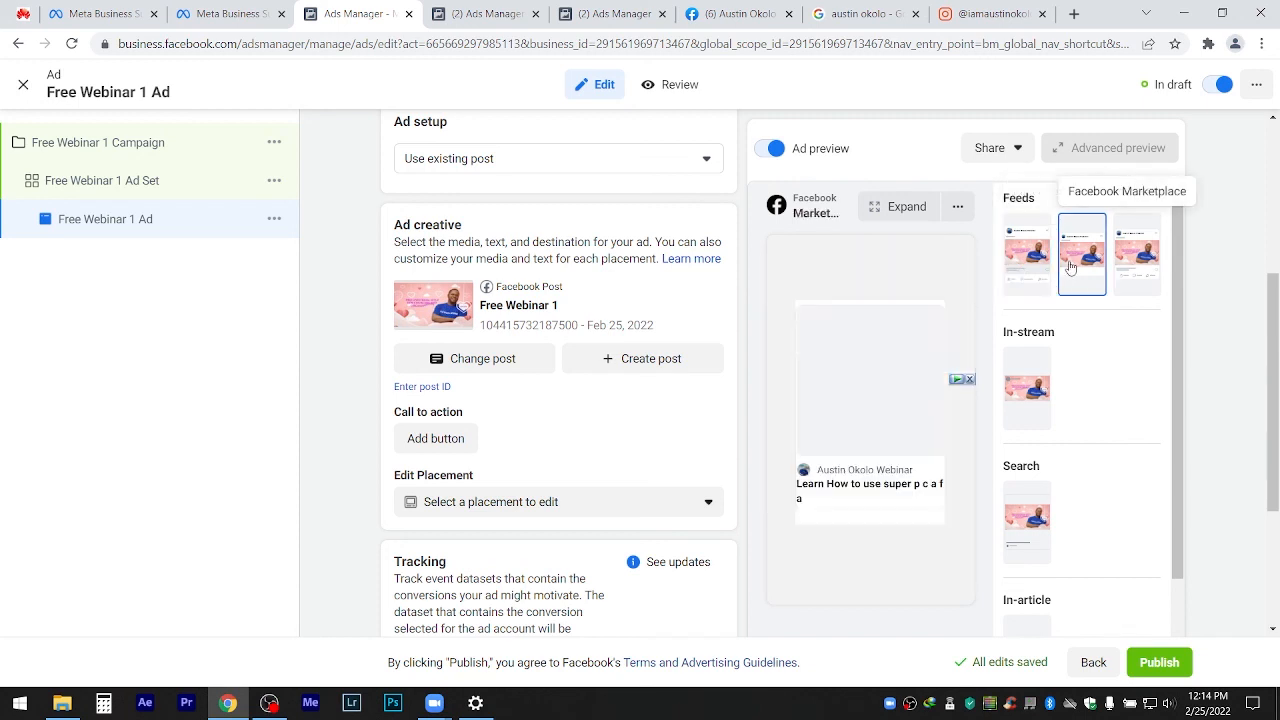
{"action": "left_click", "coordinate": [1138, 271]}
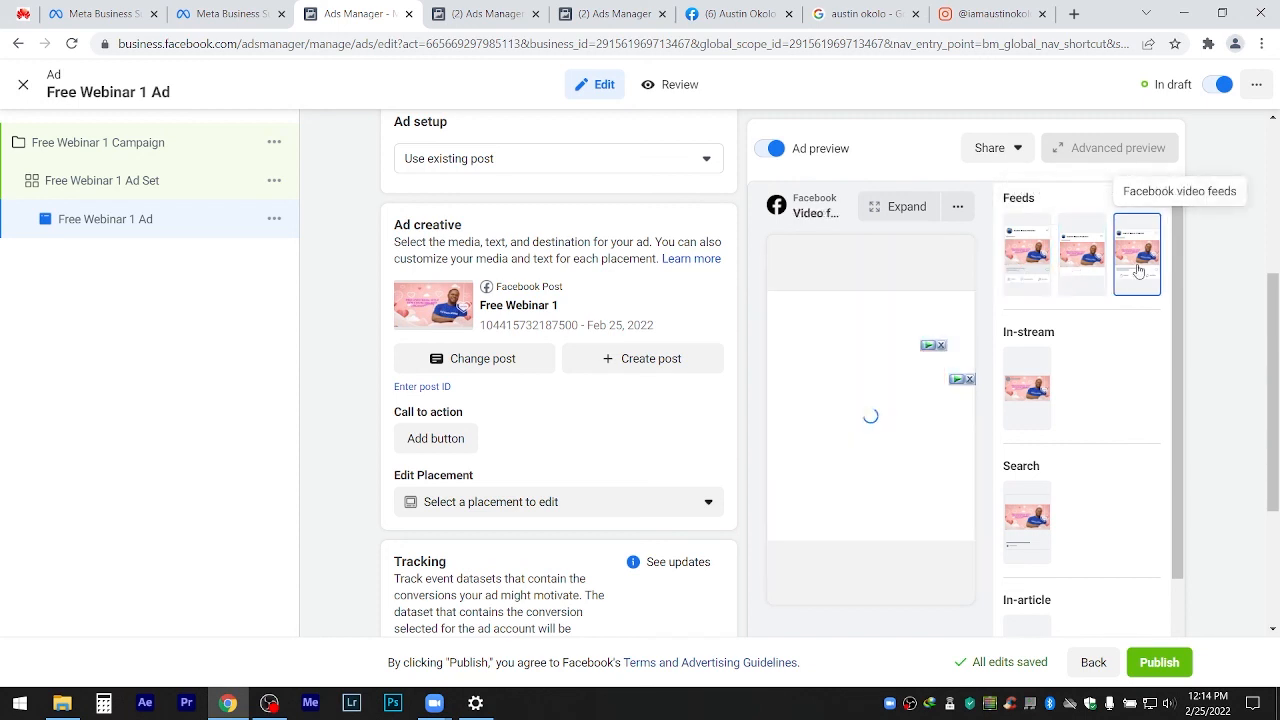
{"action": "left_click", "coordinate": [1013, 262]}
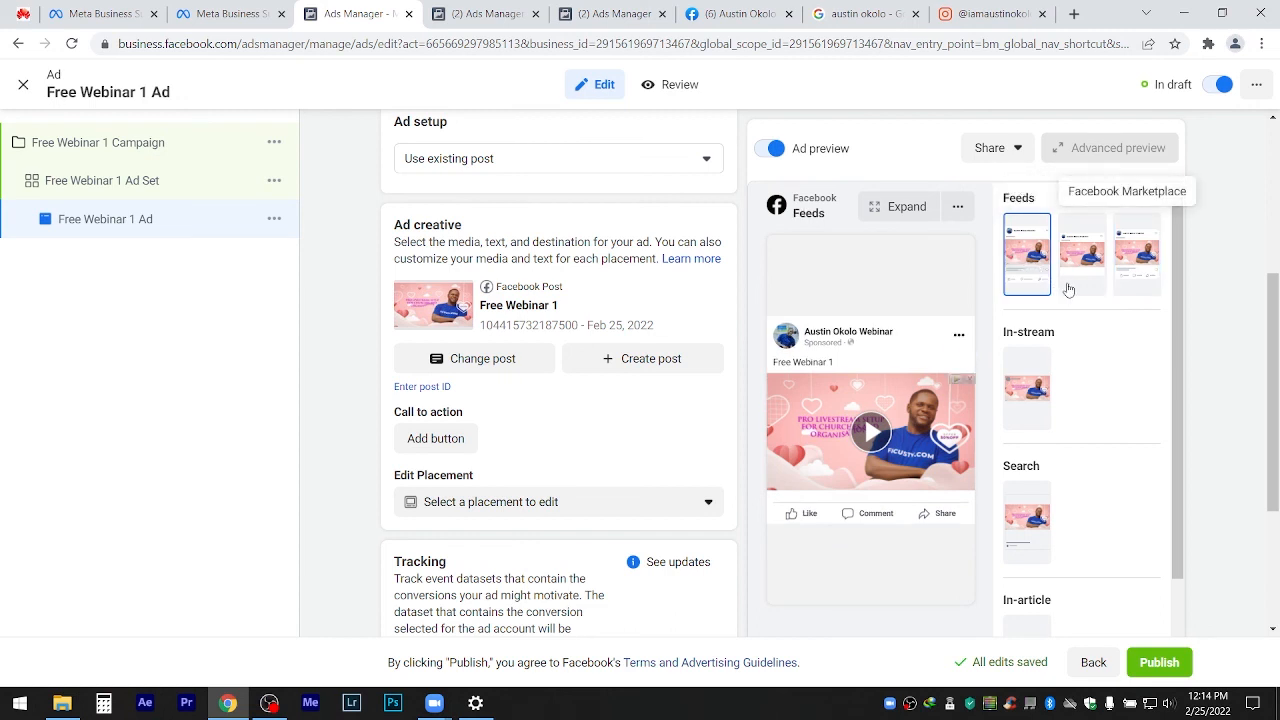
{"action": "left_click", "coordinate": [1138, 278]}
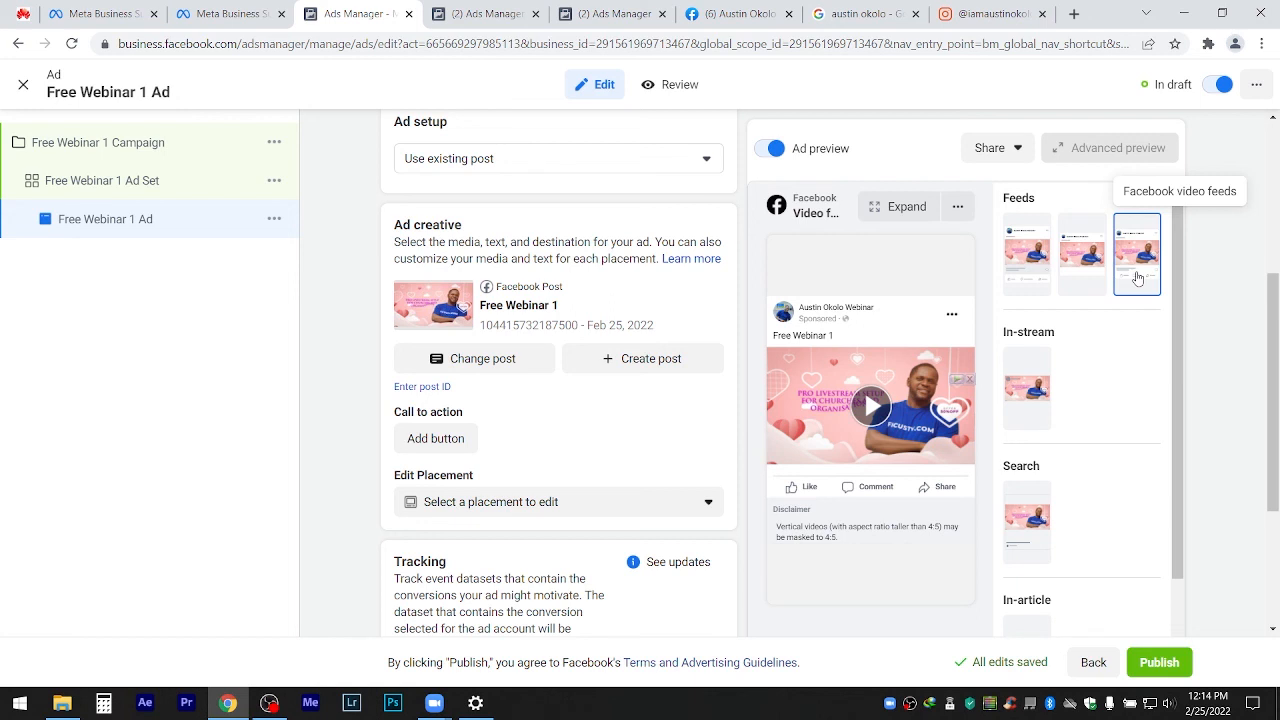
{"action": "left_click", "coordinate": [1032, 384]}
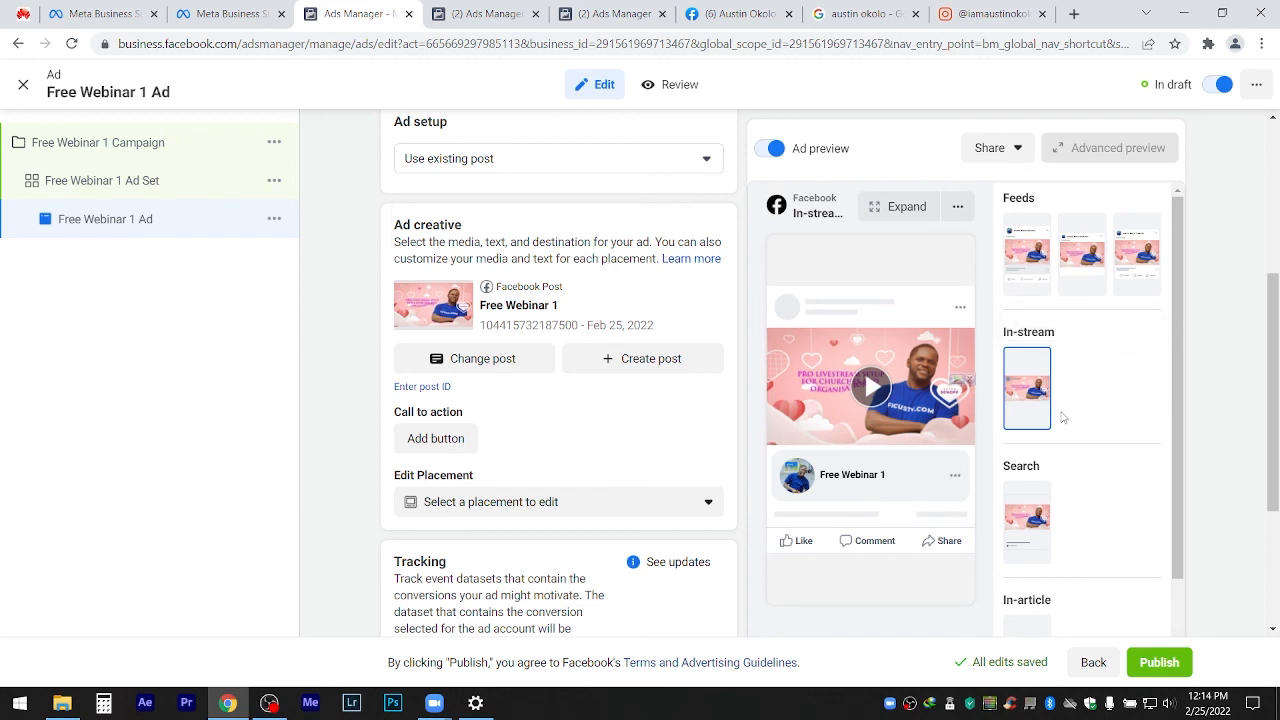
{"action": "scroll", "coordinate": [1180, 400], "scroll_direction": "down", "scroll_amount": 1}
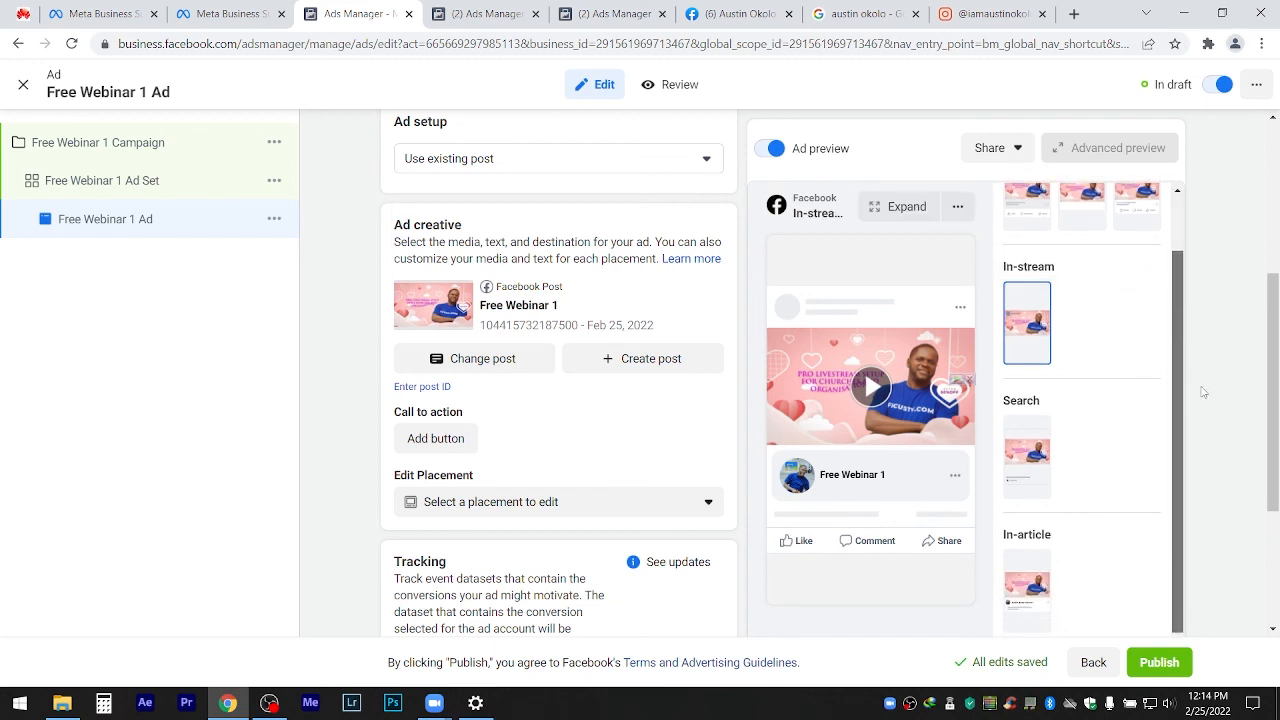
{"action": "left_click", "coordinate": [1025, 472]}
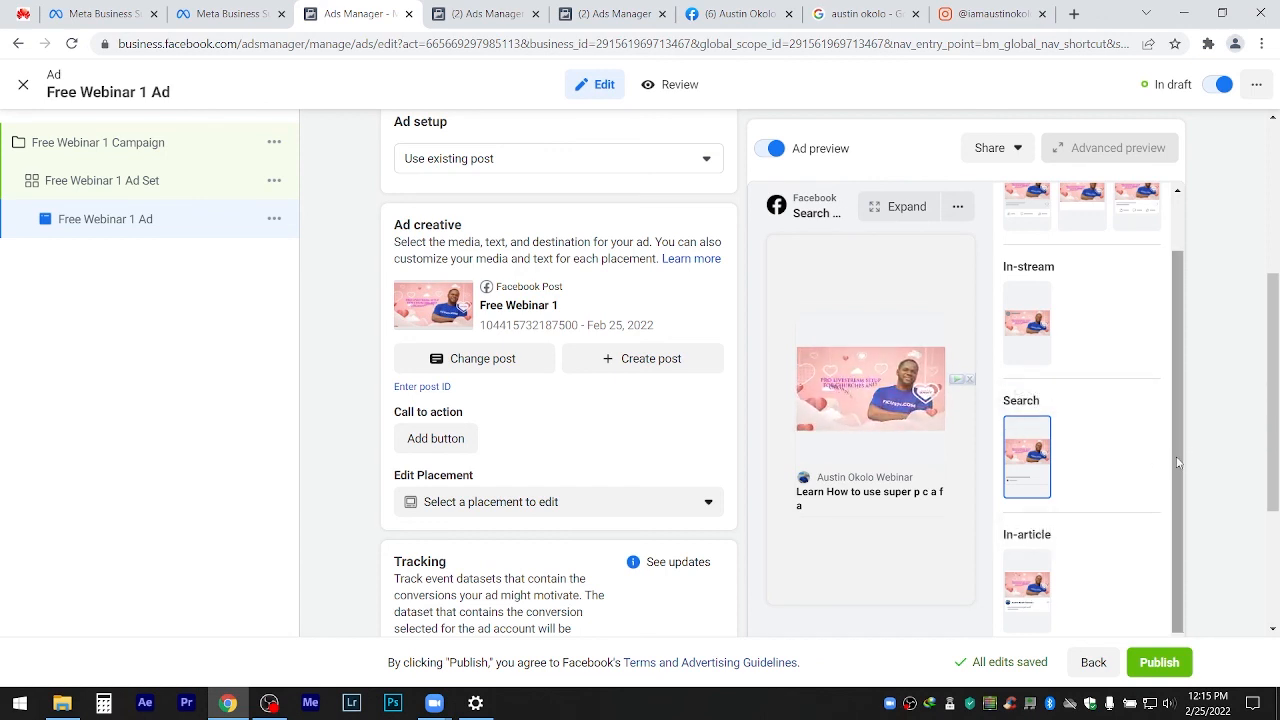
{"action": "left_click", "coordinate": [1025, 600]}
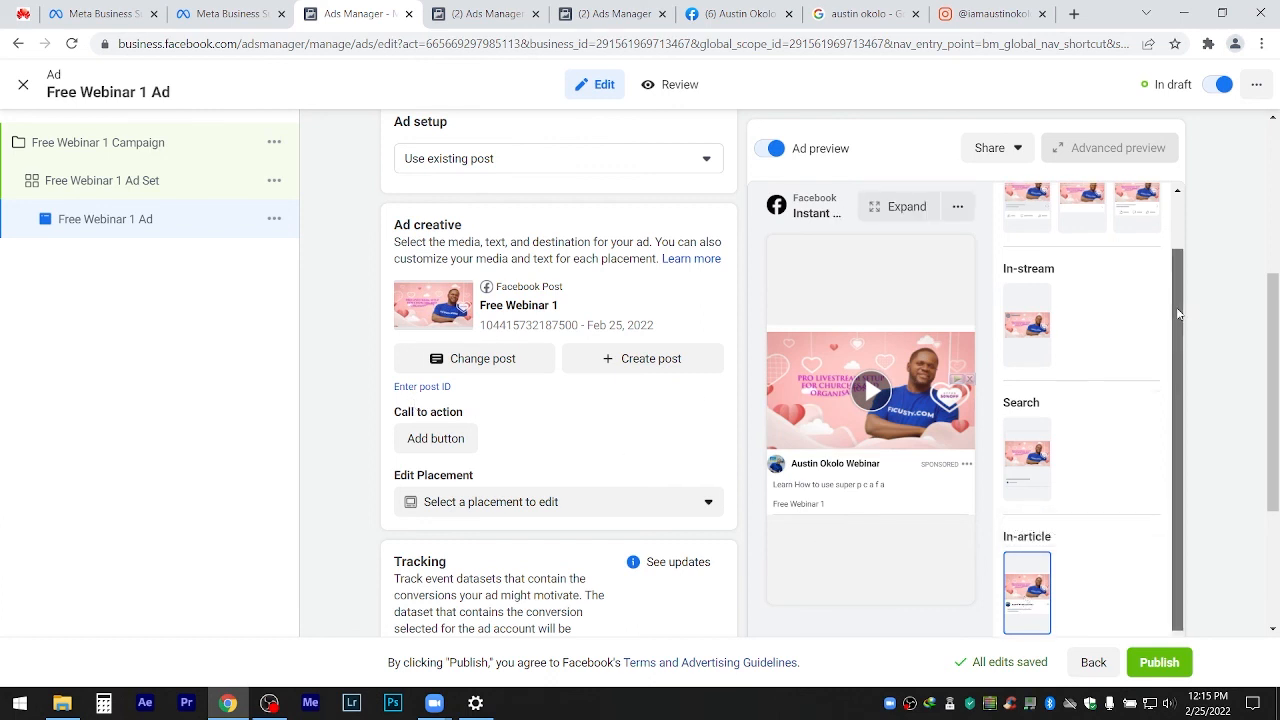
{"action": "scroll", "coordinate": [1172, 312], "scroll_direction": "up", "scroll_amount": 2}
{"action": "left_click", "coordinate": [1031, 259]}
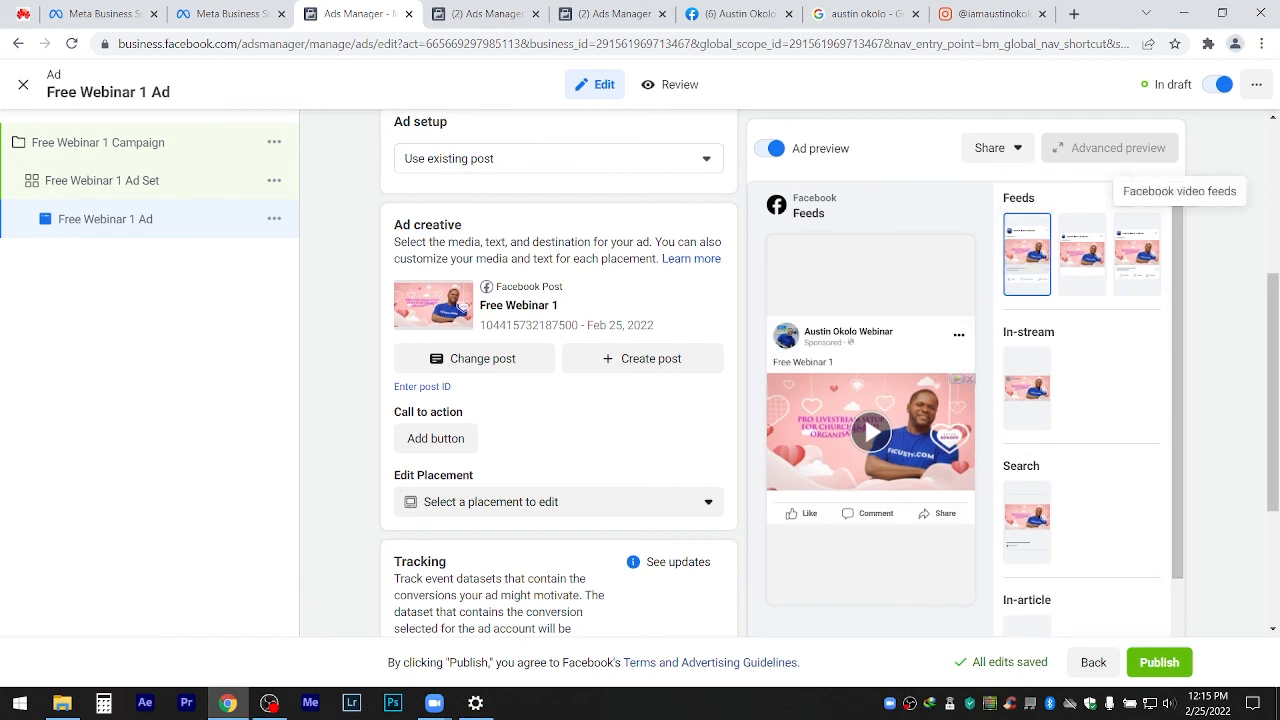
{"action": "scroll", "coordinate": [1270, 323], "scroll_direction": "down", "scroll_amount": 3}
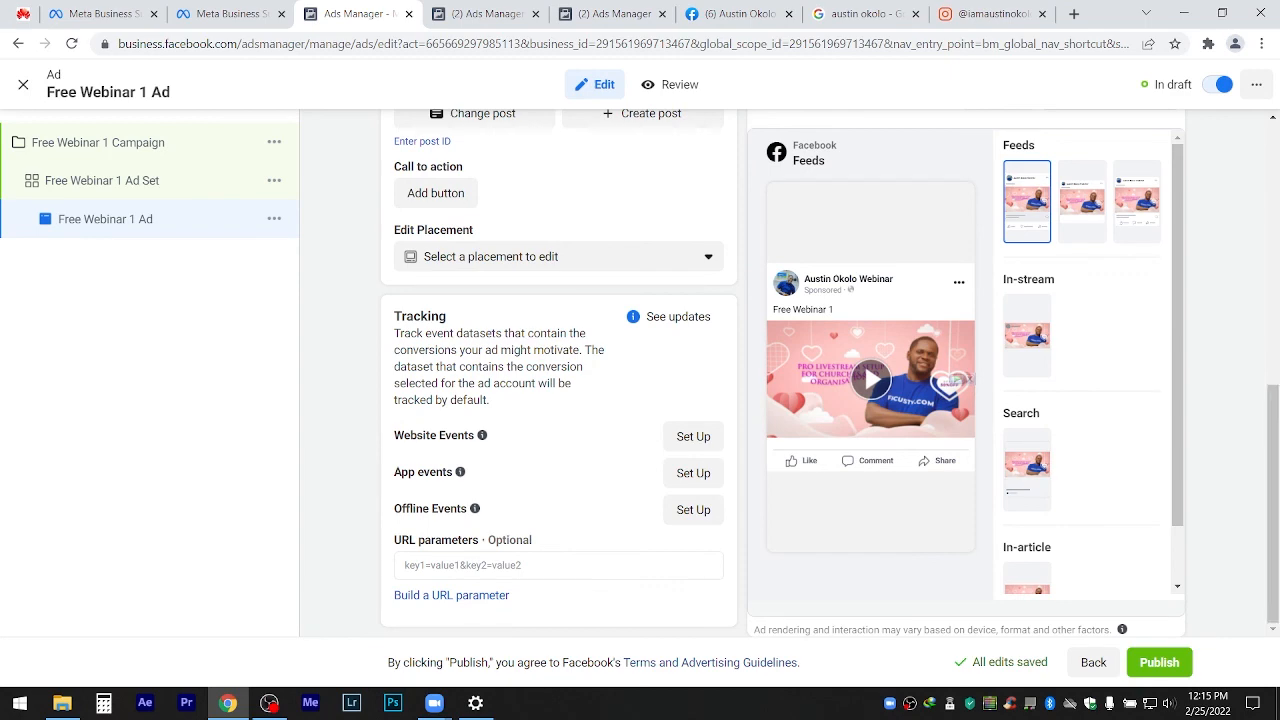
Publish the Free Webinar 1 ad, clear the campaign, ad set and ad filters, and list Campaigns.
{"action": "left_click", "coordinate": [1157, 664]}
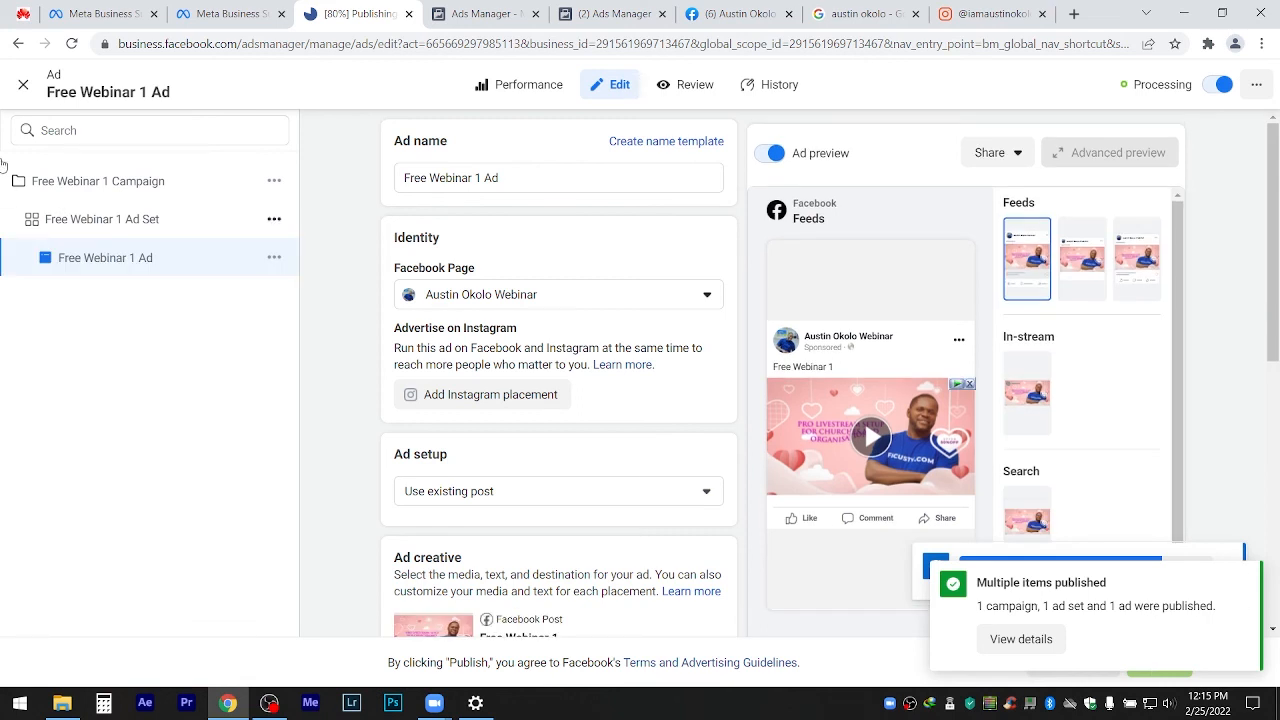
{"action": "left_click", "coordinate": [22, 87]}
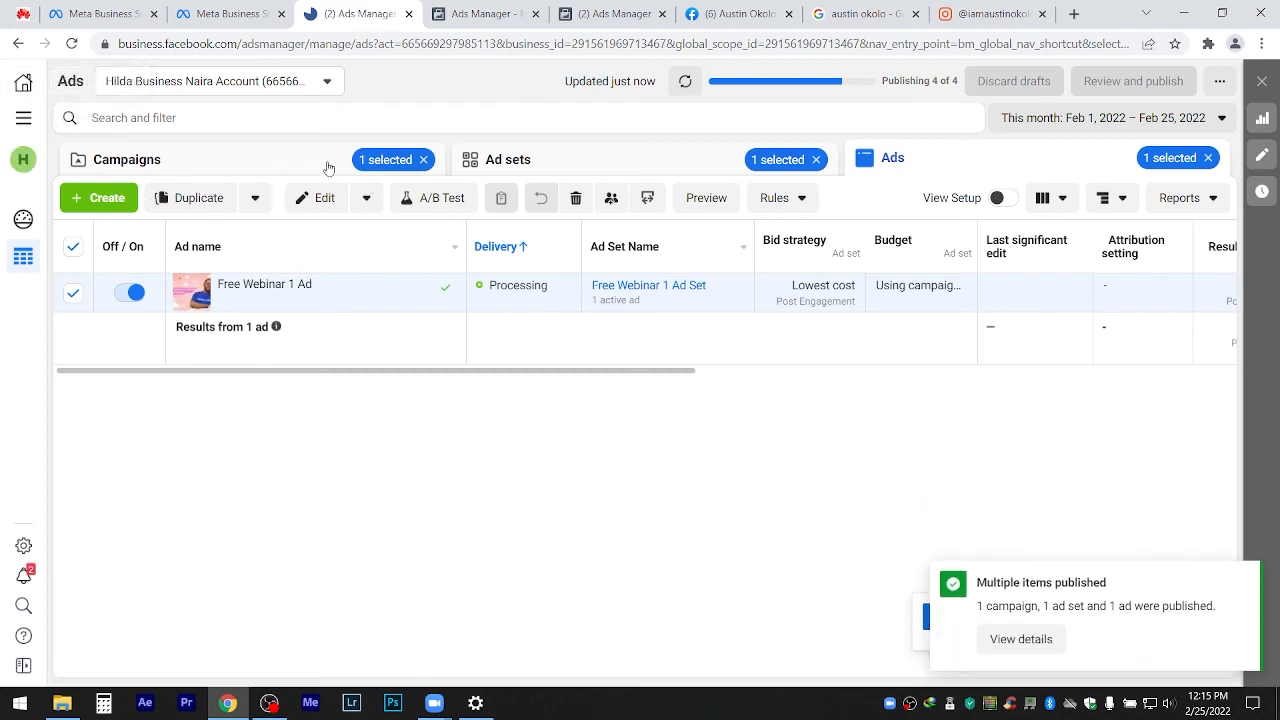
{"action": "left_click", "coordinate": [422, 161]}
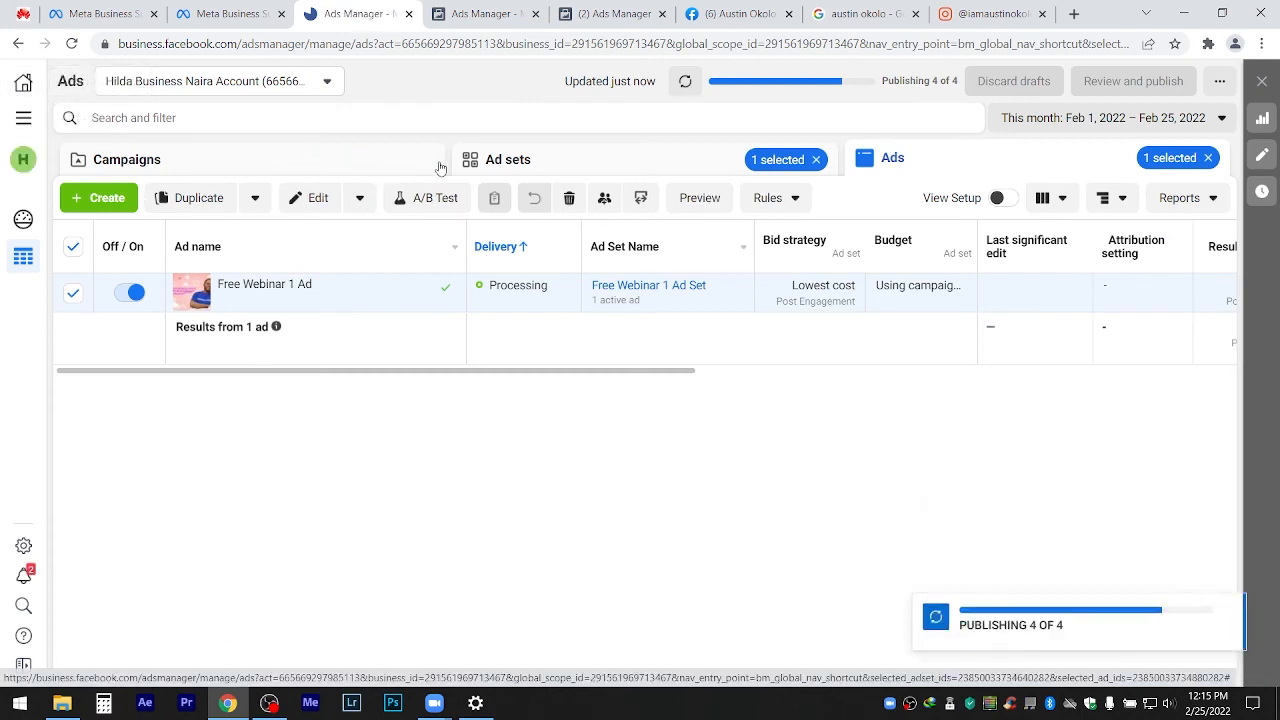
{"action": "left_click", "coordinate": [817, 160]}
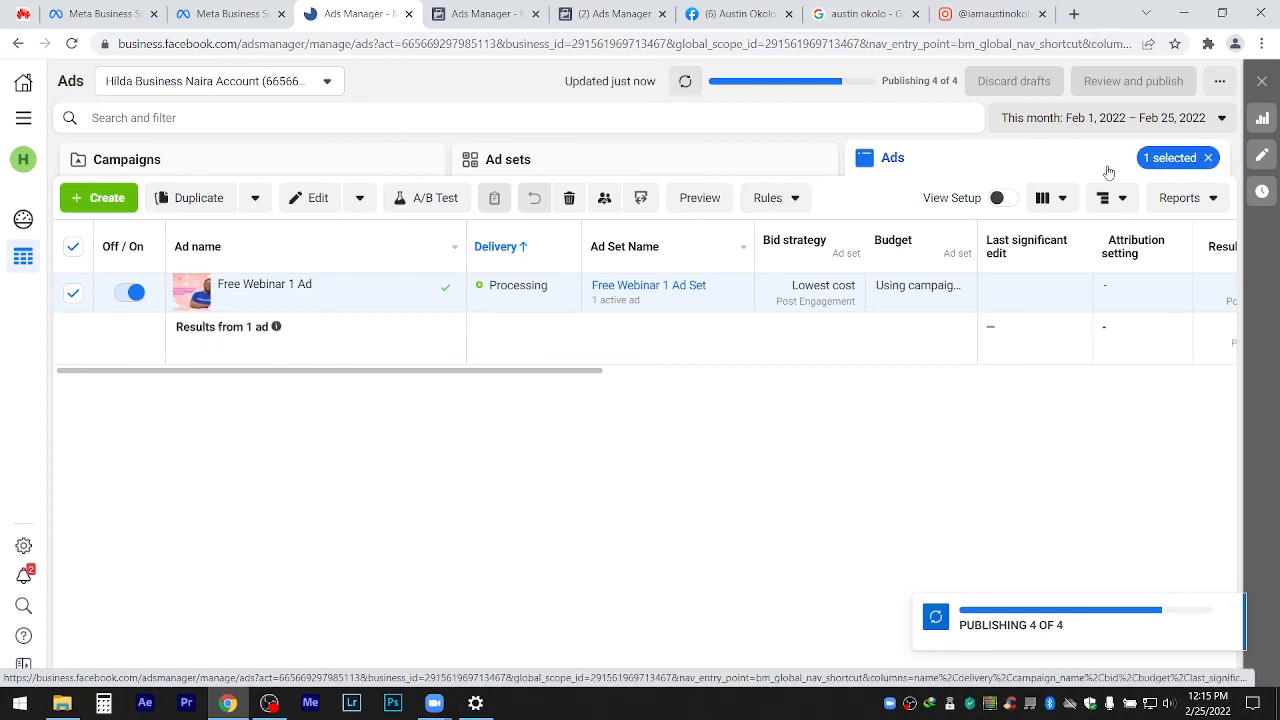
{"action": "left_click", "coordinate": [1208, 158]}
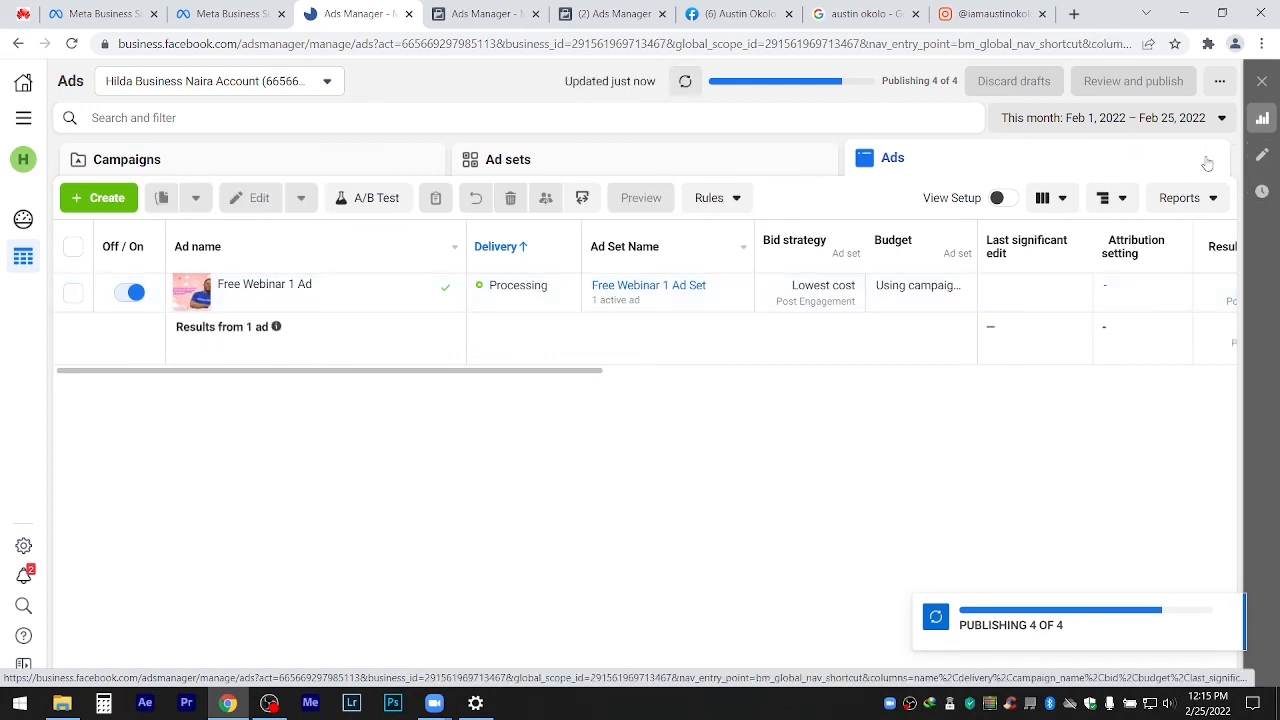
{"action": "left_click", "coordinate": [360, 160]}
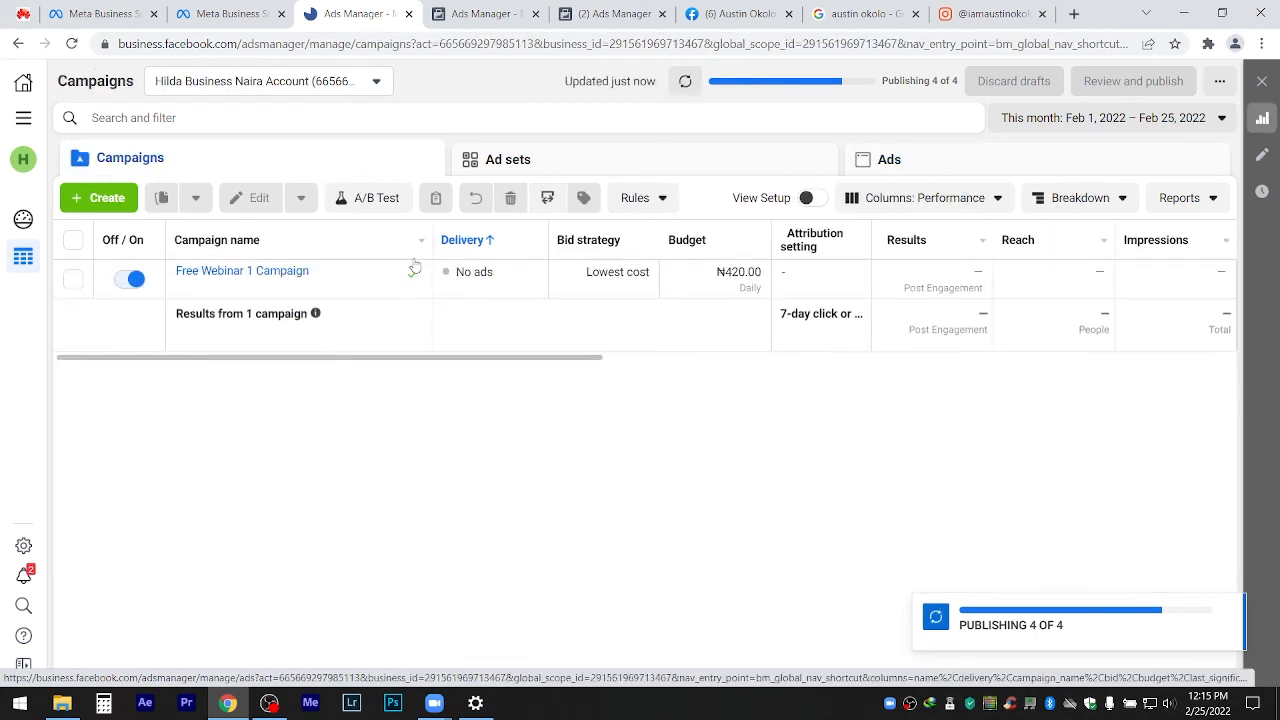